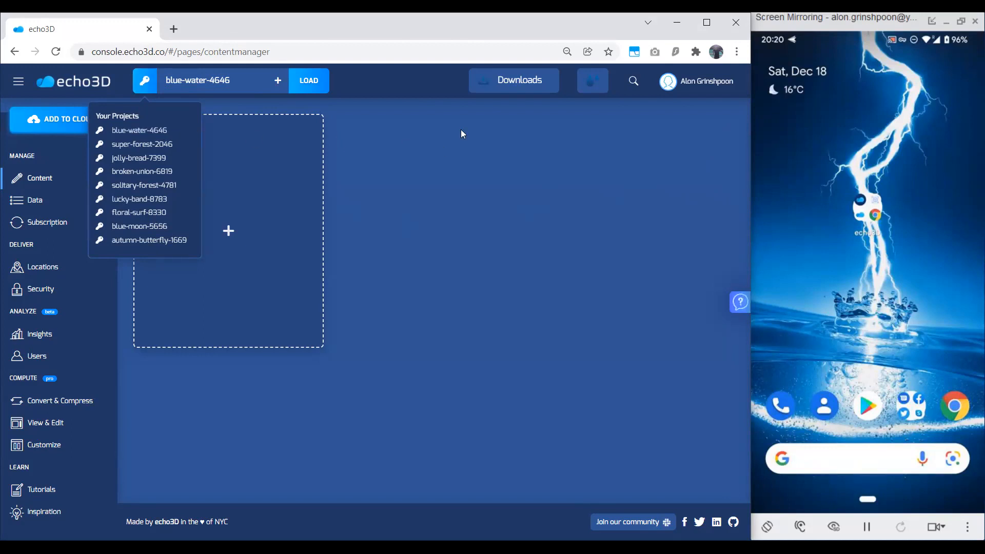
# Start adding new content to the cloud and browse the ready-made hologram models.
pyautogui.click(508, 88)
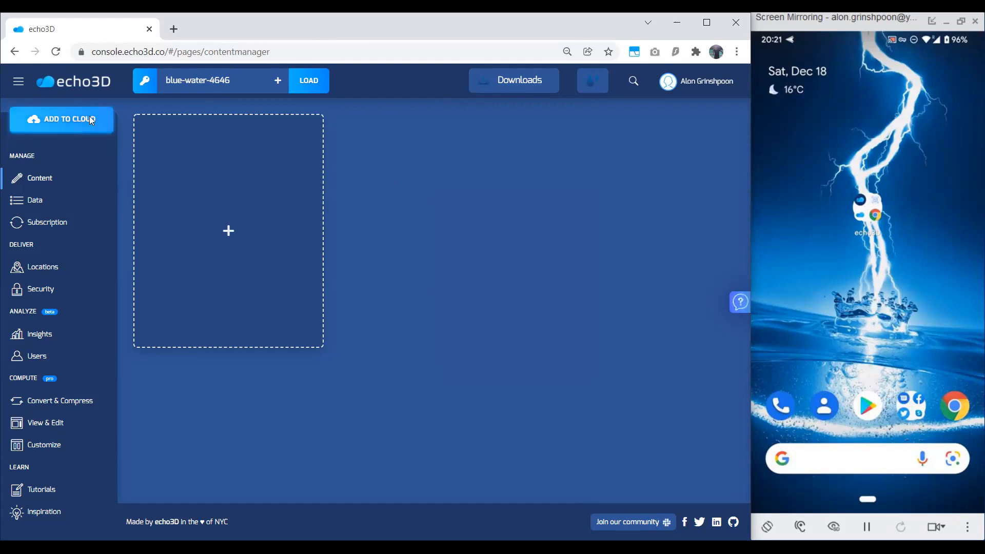
pyautogui.click(61, 120)
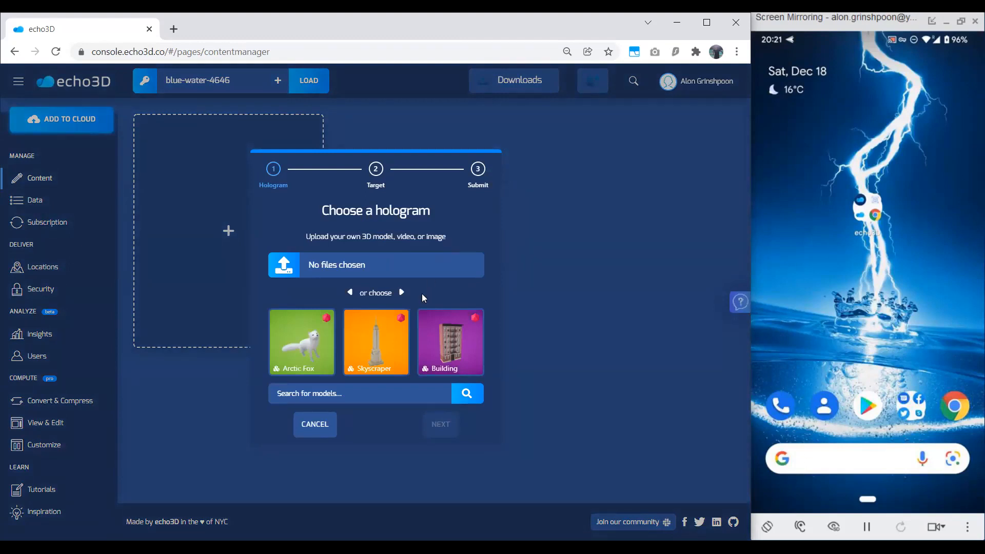
pyautogui.click(402, 298)
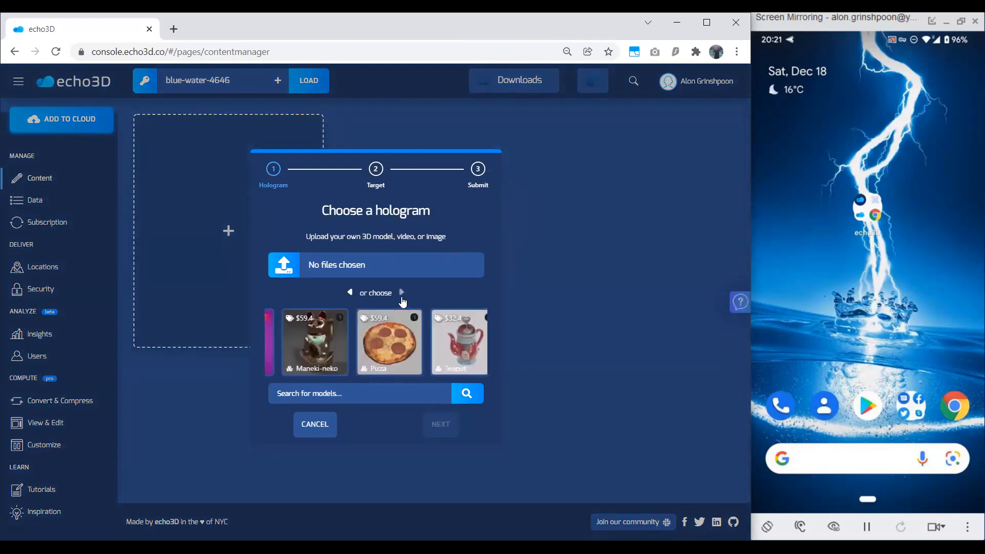
pyautogui.click(402, 296)
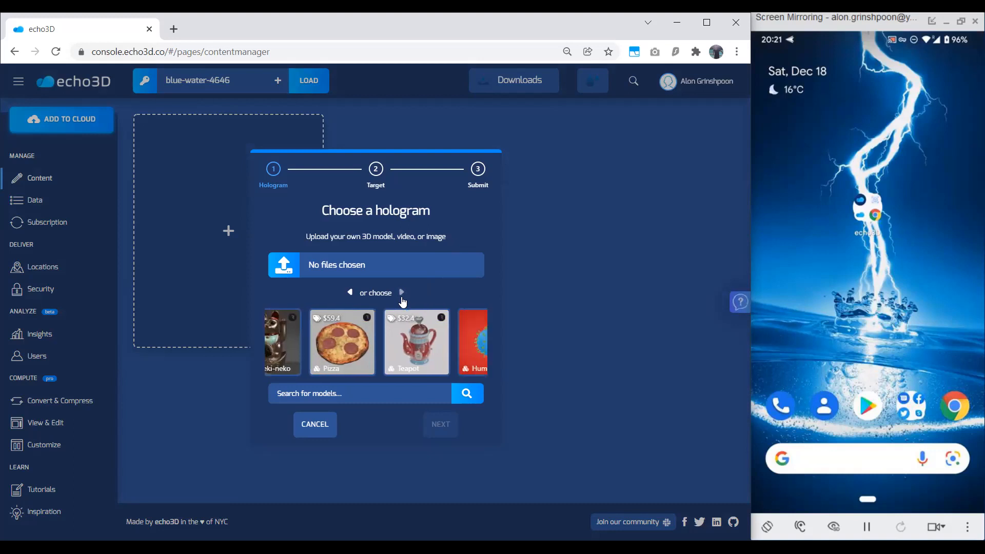
pyautogui.click(402, 296)
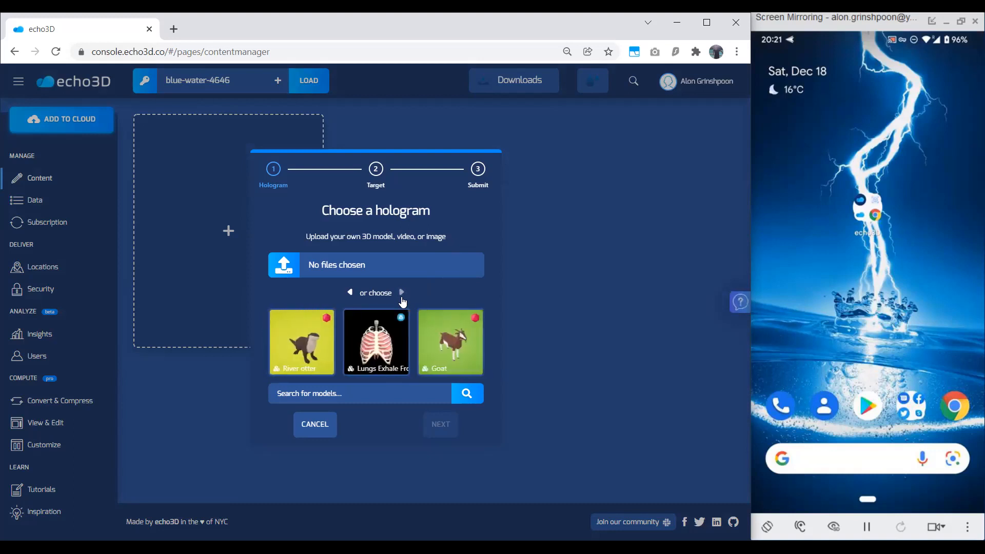
pyautogui.click(402, 297)
pyautogui.click(402, 297)
pyautogui.click(402, 296)
pyautogui.click(402, 297)
pyautogui.click(354, 294)
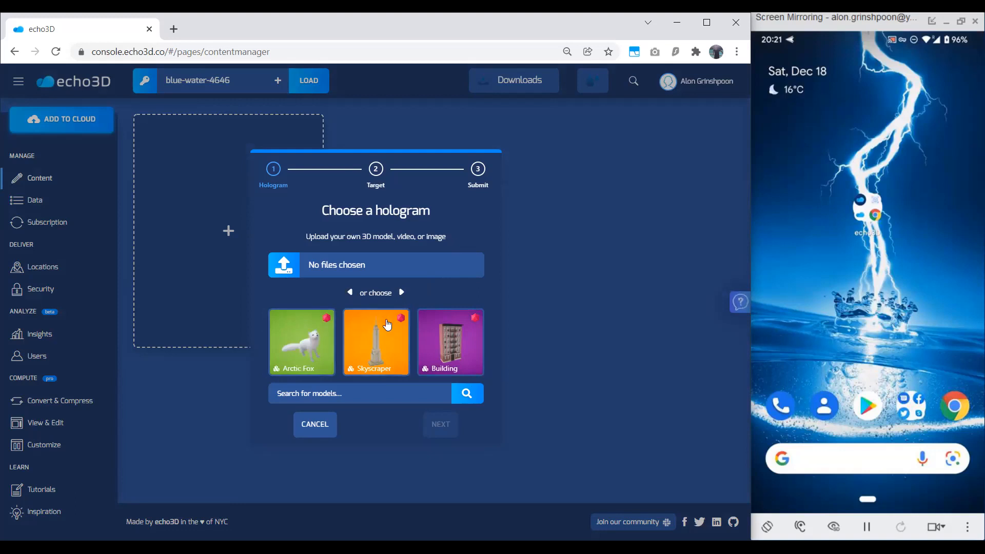
# Add the ready-made Skyscraper model as a hologram with its target set to Anywhere.
pyautogui.click(381, 342)
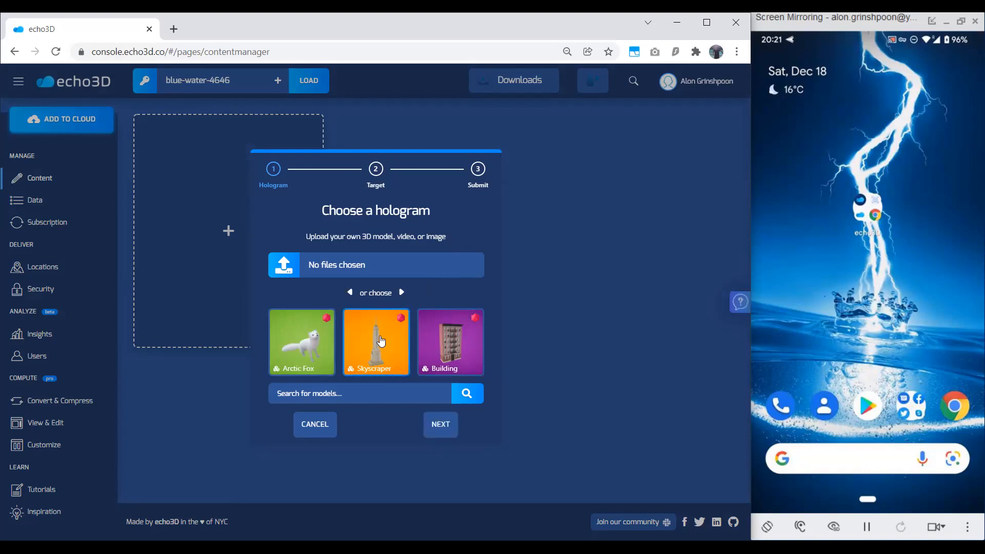
pyautogui.click(451, 430)
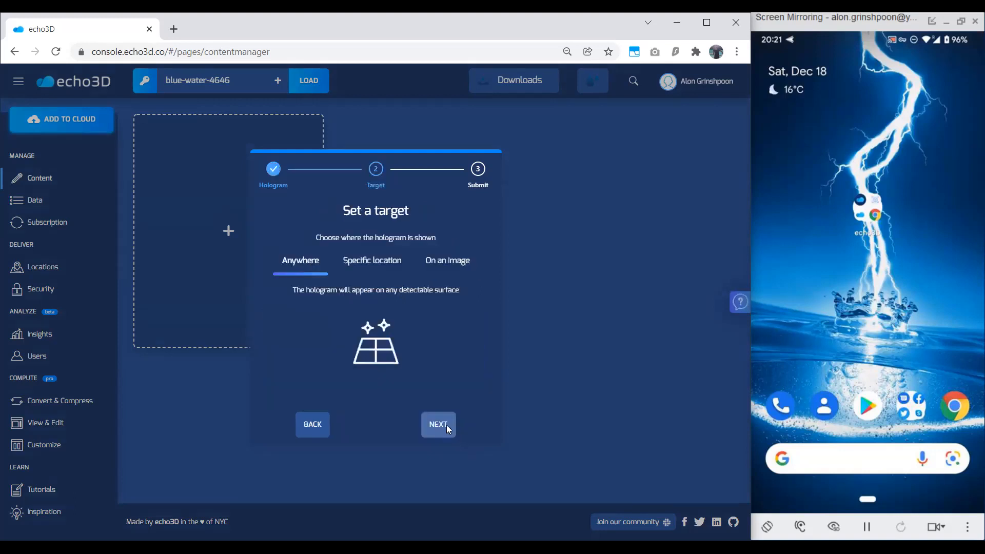
pyautogui.click(446, 425)
pyautogui.click(447, 424)
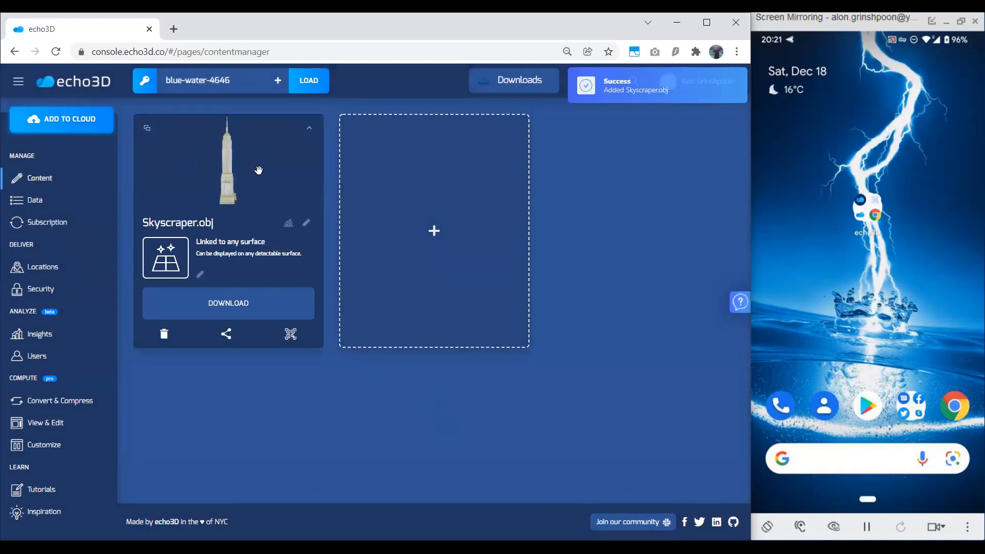
# Rotate the Skyscraper.obj preview and examine the model's file extension and available download formats.
pyautogui.moveTo(253, 171)
pyautogui.mouseDown()
pyautogui.moveTo(225, 159)
pyautogui.moveTo(217, 131)
pyautogui.moveTo(235, 164)
pyautogui.moveTo(251, 165)
pyautogui.moveTo(239, 179)
pyautogui.mouseUp()
pyautogui.doubleClick(205, 219)
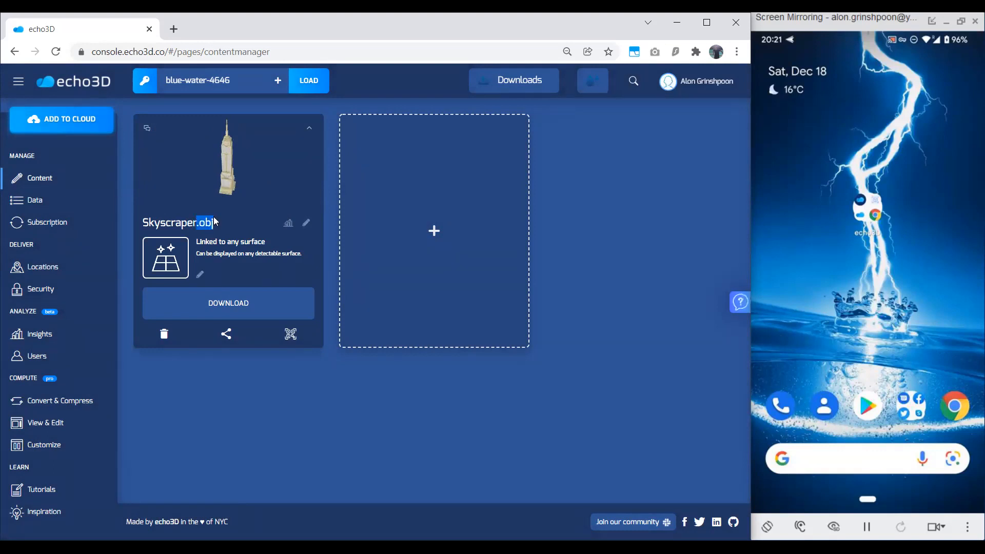
pyautogui.click(239, 302)
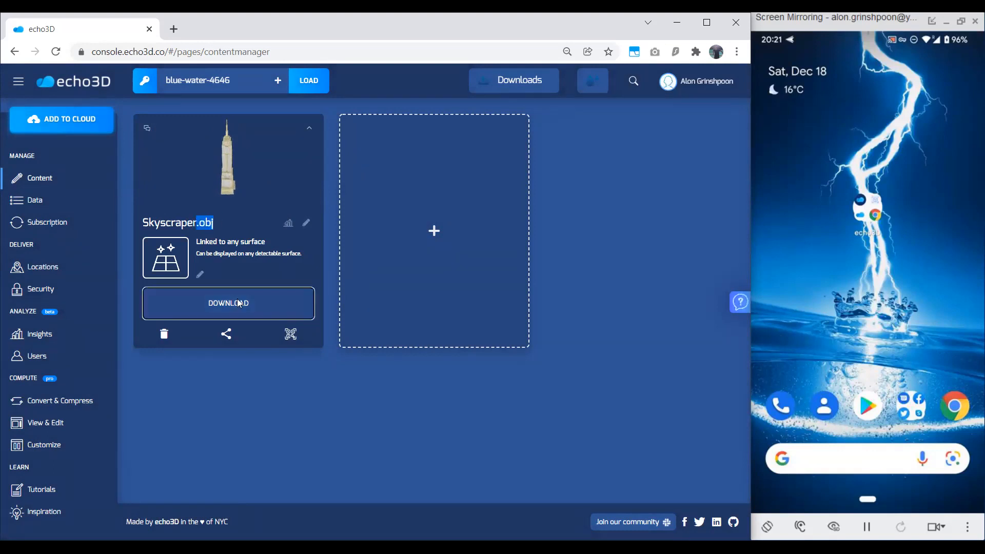
pyautogui.click(238, 302)
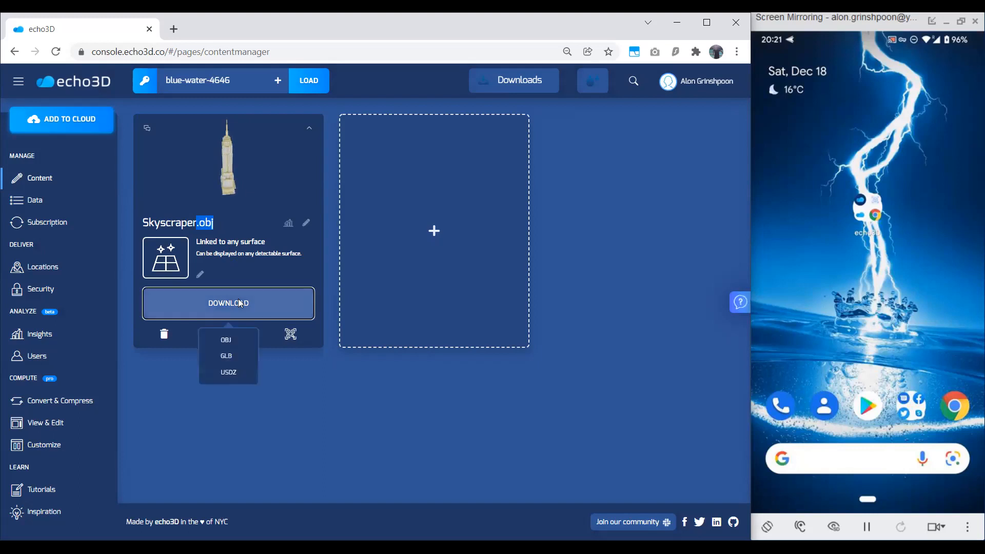
pyautogui.click(239, 372)
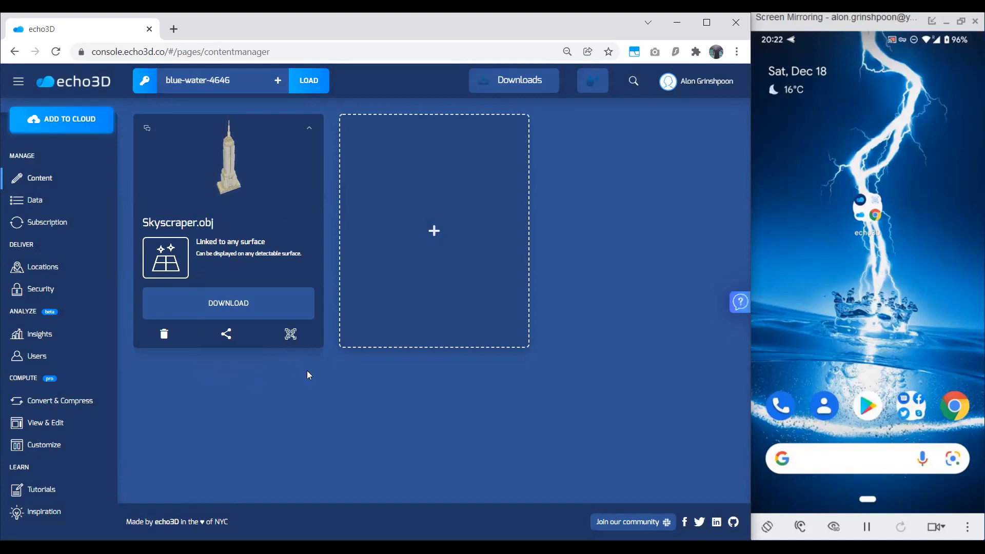
# Display the floor AR QR code for Skyscraper.obj in a compact window and copy the model's share link.
pyautogui.click(291, 336)
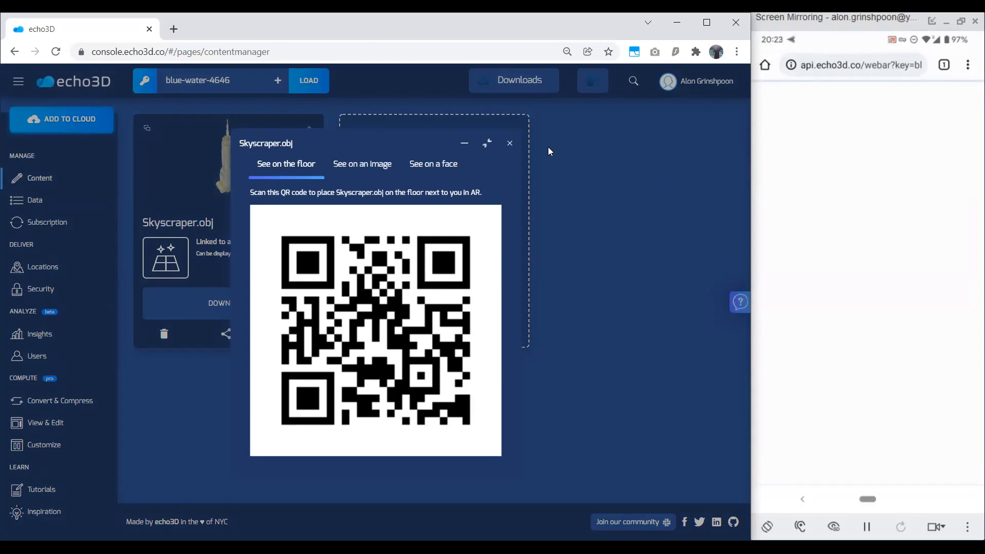
pyautogui.click(486, 144)
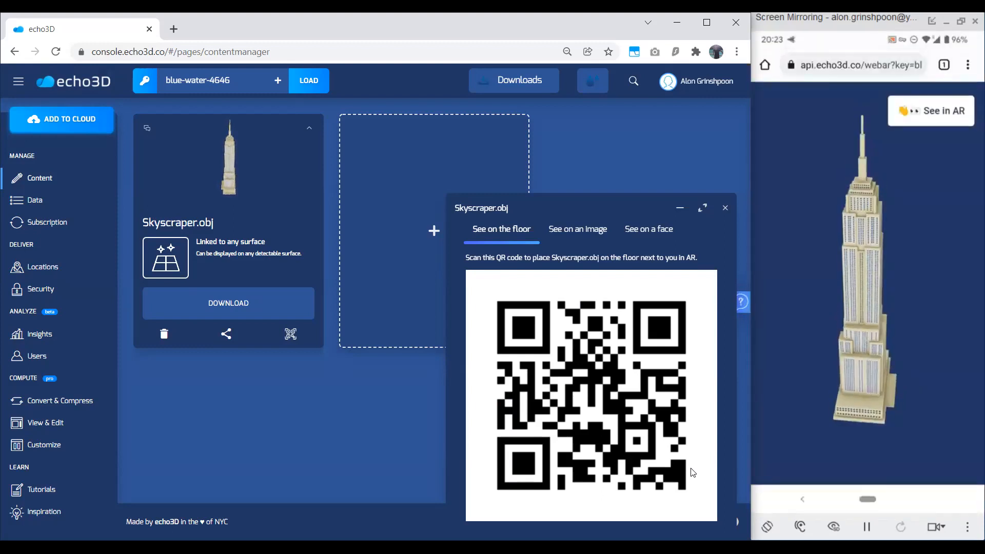
pyautogui.click(226, 334)
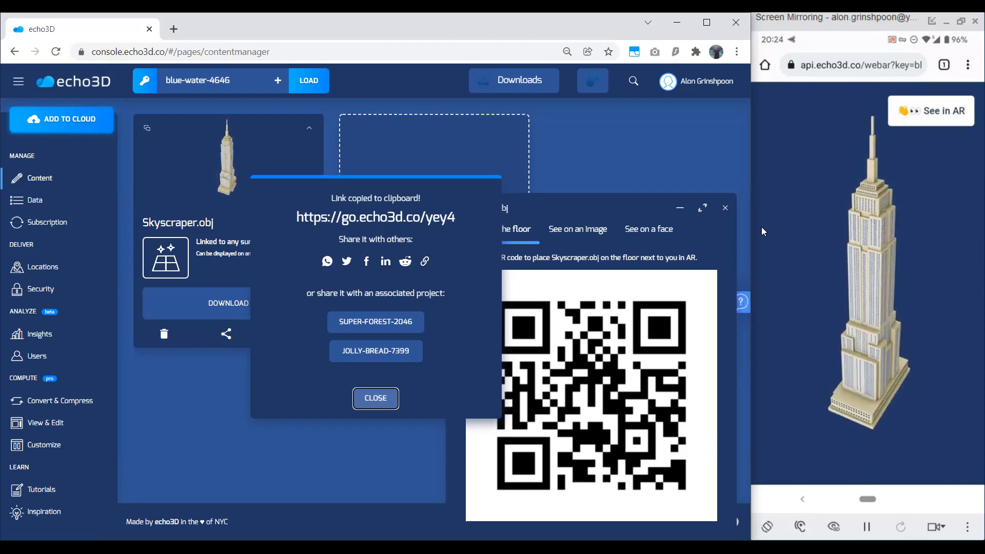
pyautogui.click(388, 403)
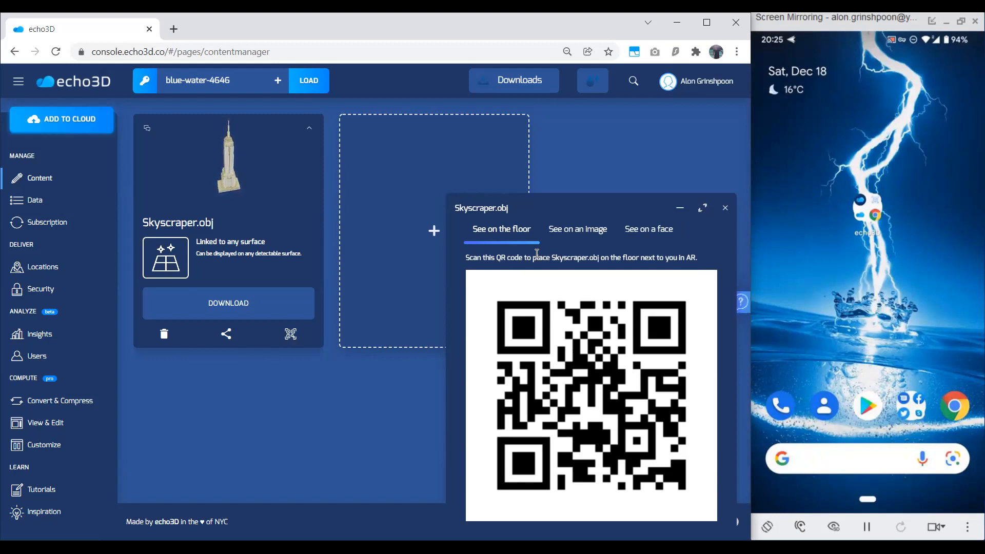
# Show the Skyscraper.obj AR QR codes for viewing on an image and on a face, and rotate the model preview.
pyautogui.click(724, 209)
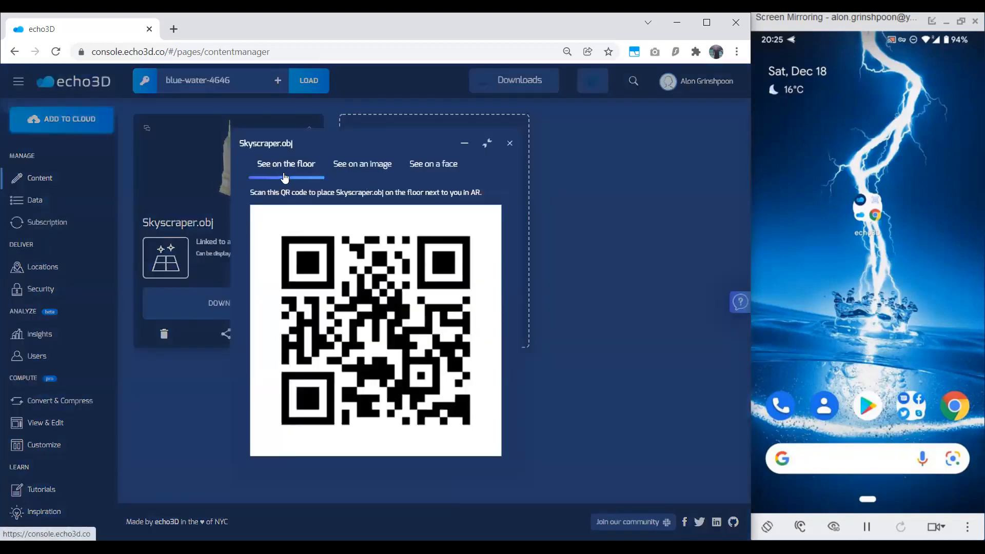
pyautogui.click(364, 170)
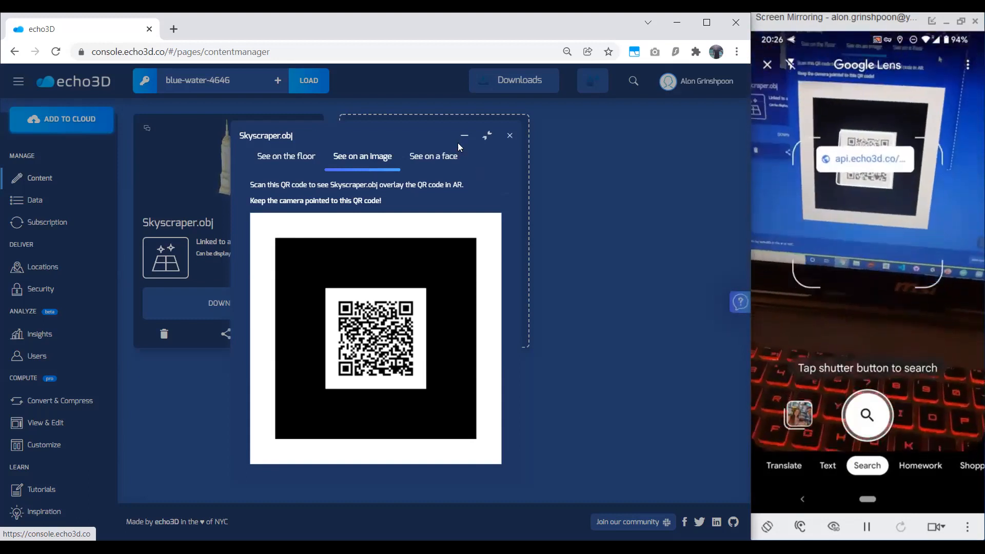
pyautogui.click(509, 135)
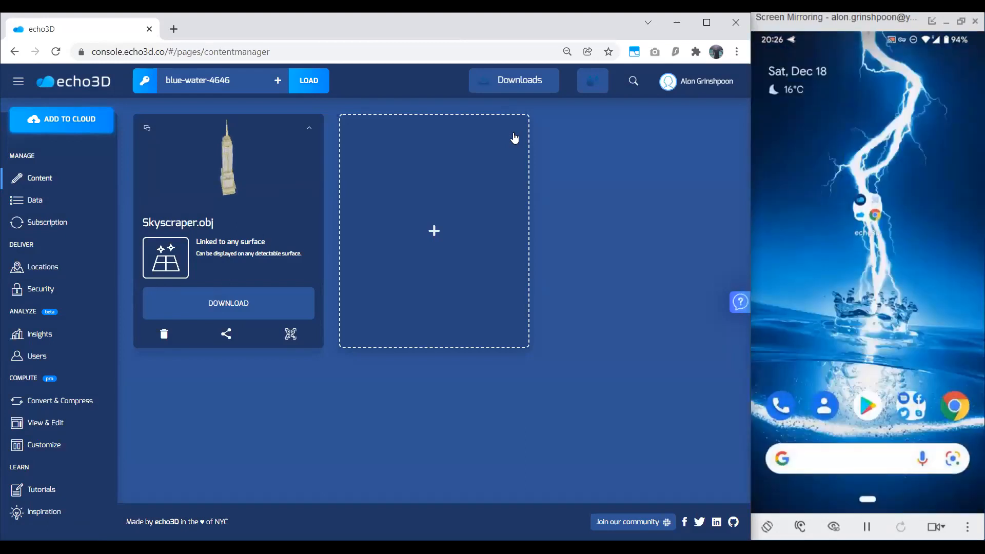
pyautogui.click(291, 335)
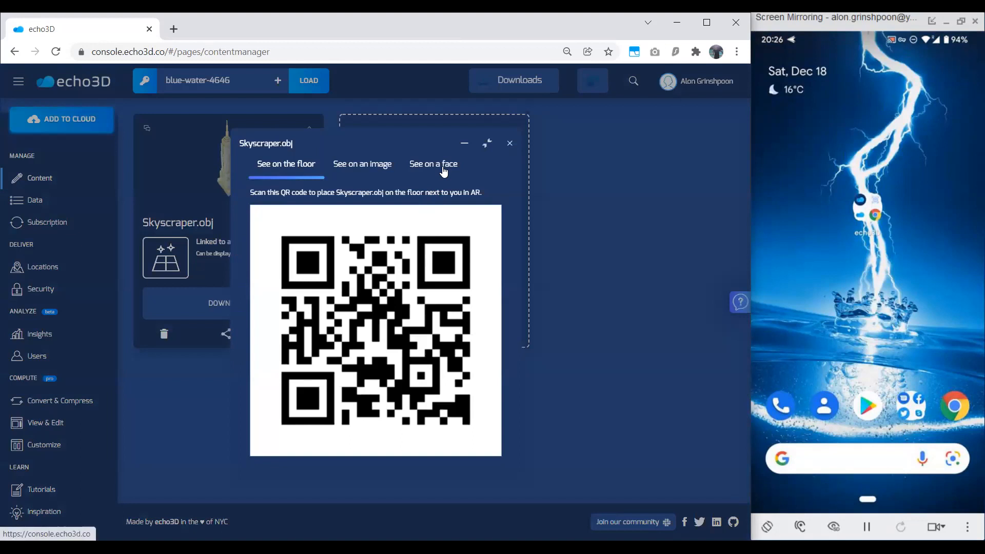
pyautogui.click(442, 170)
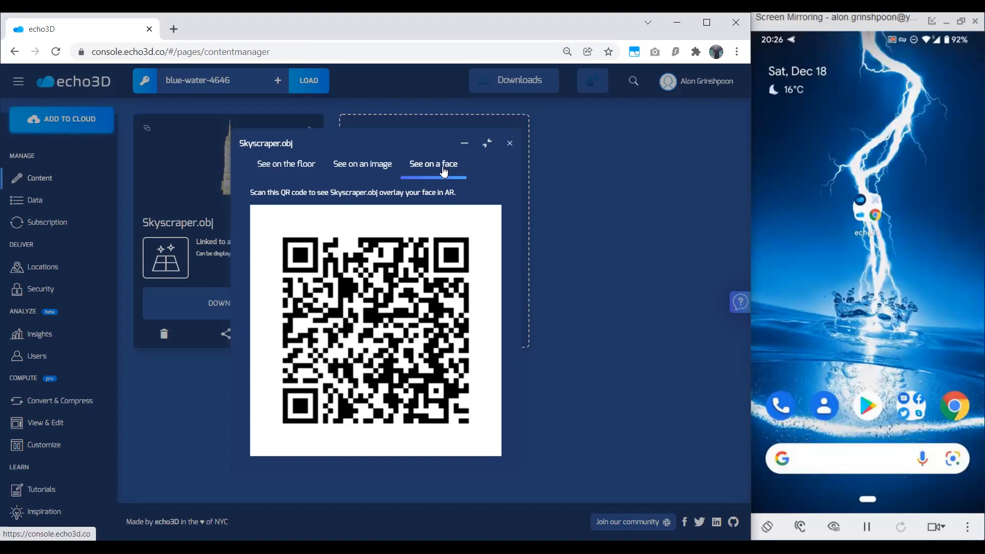
pyautogui.click(509, 146)
pyautogui.moveTo(242, 144); pyautogui.dragTo(277, 155)
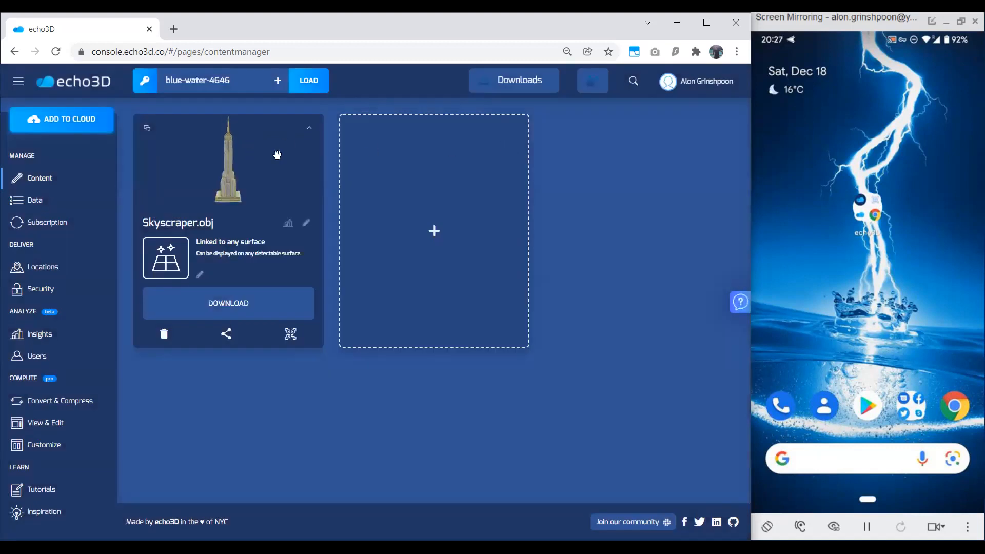
# Choose Arie-AR.jpg from the 3D Assets folder as the hologram for a second content entry.
pyautogui.click(372, 192)
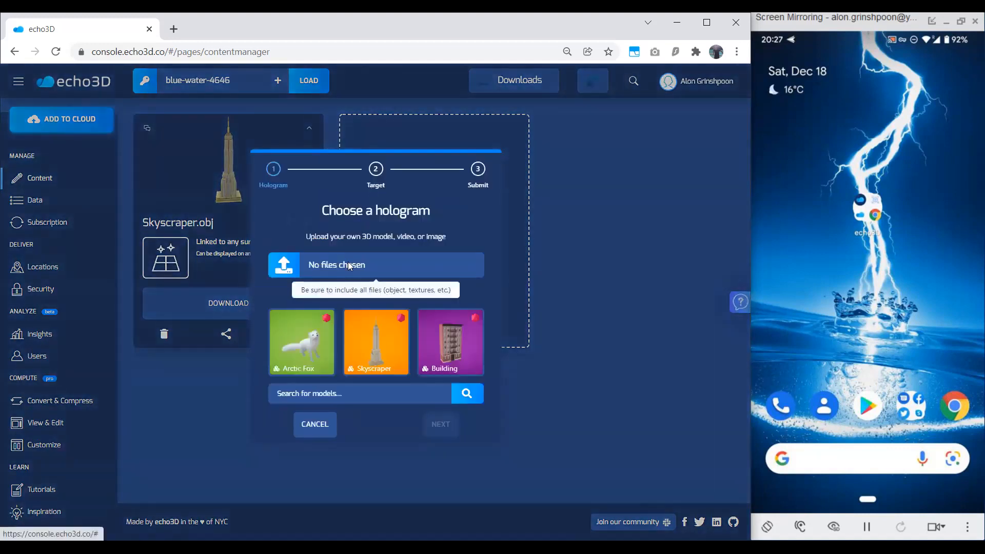
pyautogui.click(351, 293)
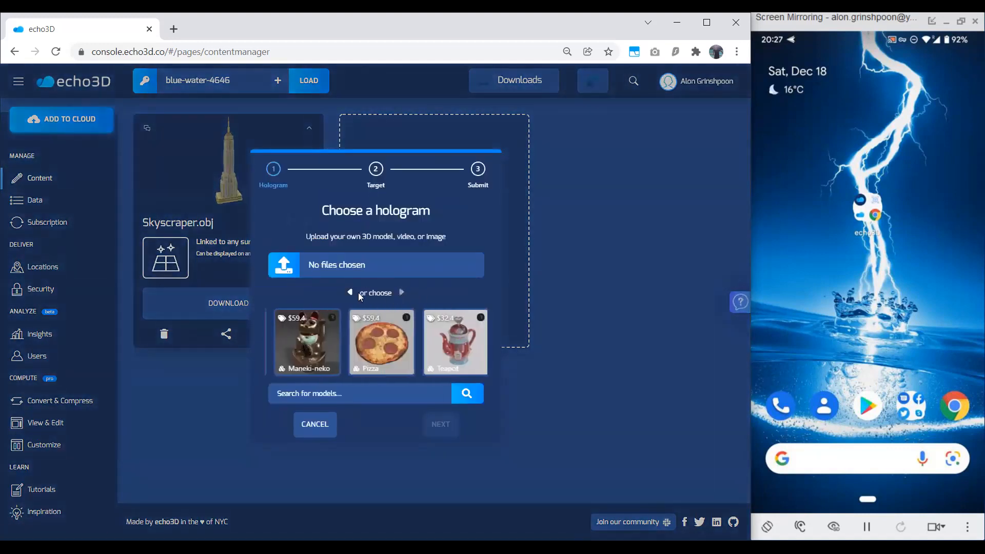
pyautogui.click(354, 295)
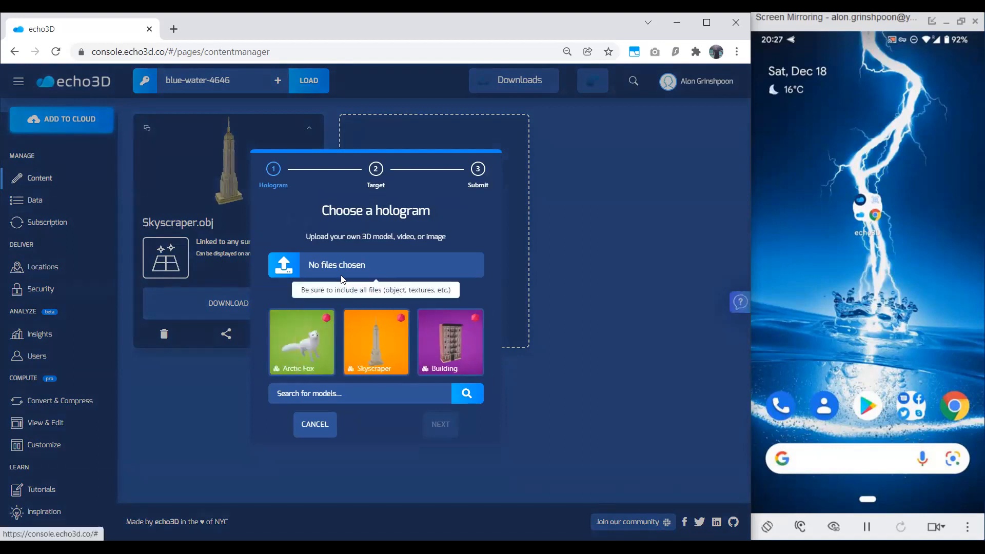
pyautogui.scroll(-4, 386, 173)
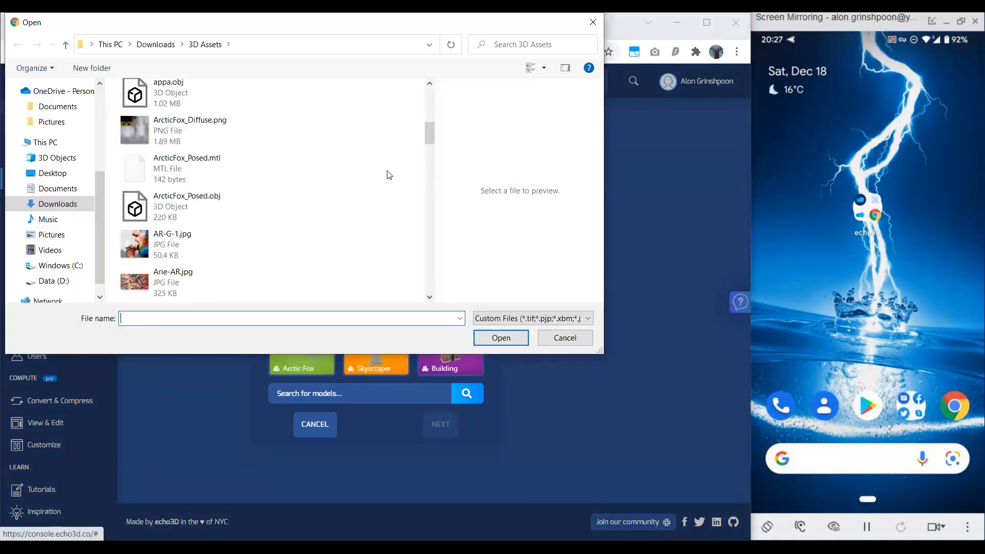
pyautogui.scroll(-2, 399, 202)
pyautogui.click(250, 174)
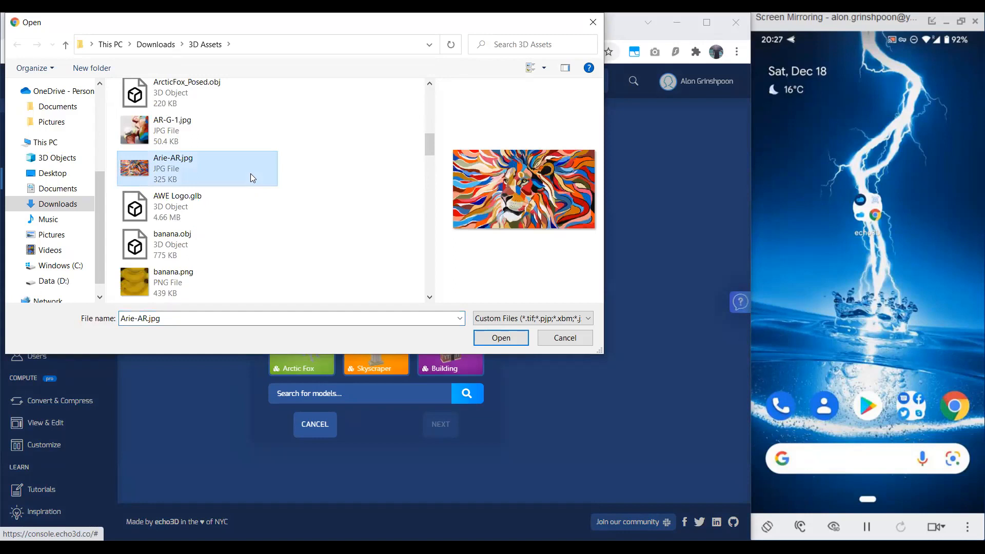
pyautogui.click(500, 337)
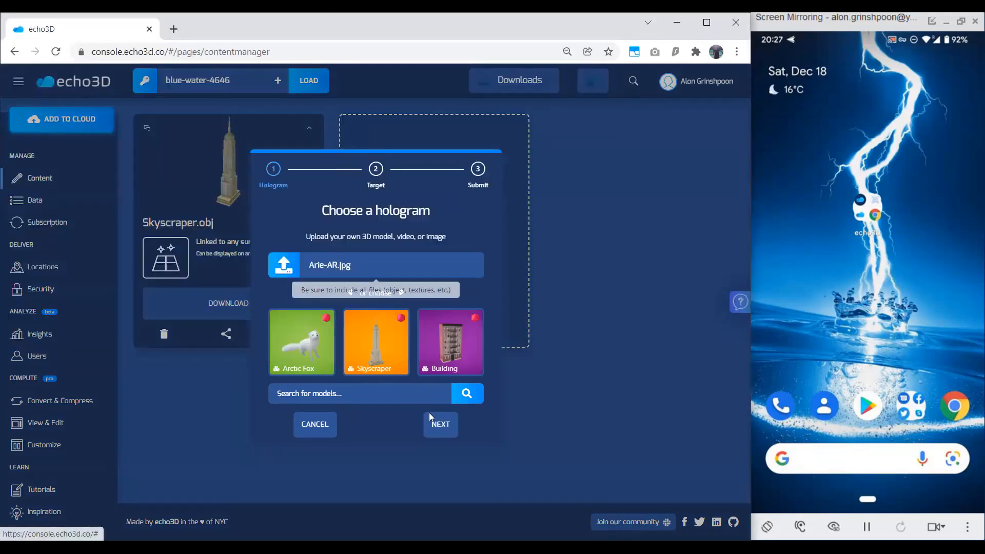
pyautogui.click(439, 425)
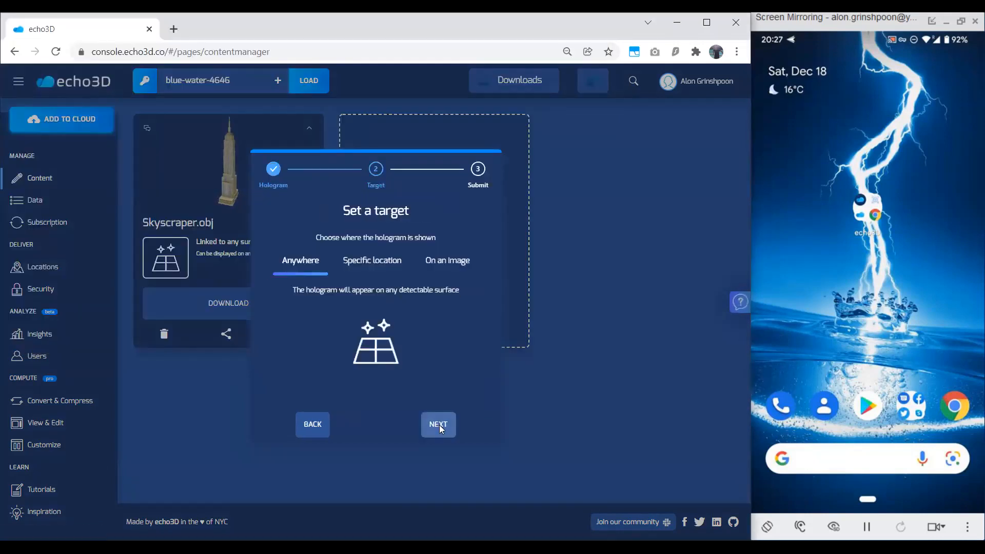
# Set the hologram's target to the specific location New York (40.713054, -74.007228) and upload it.
pyautogui.click(367, 261)
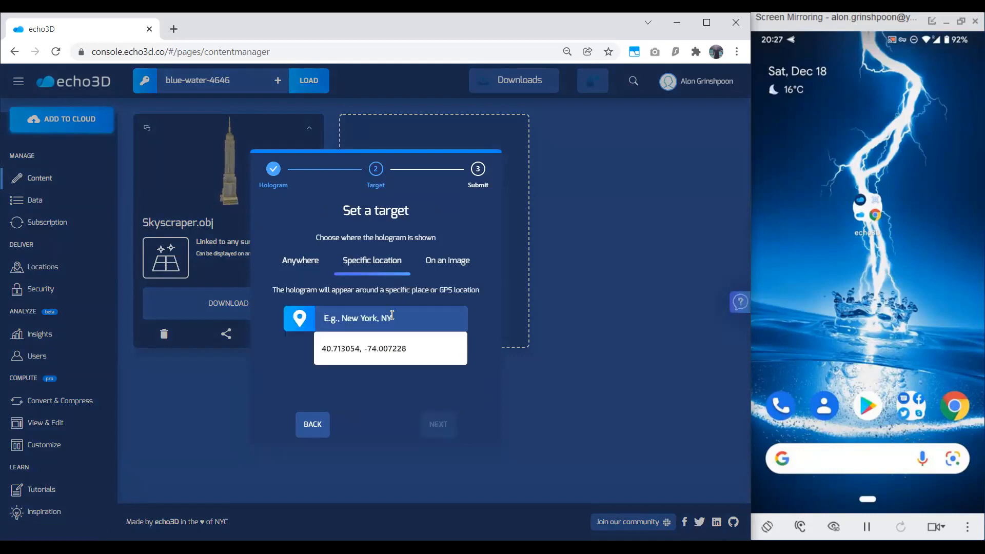
pyautogui.write('New York')
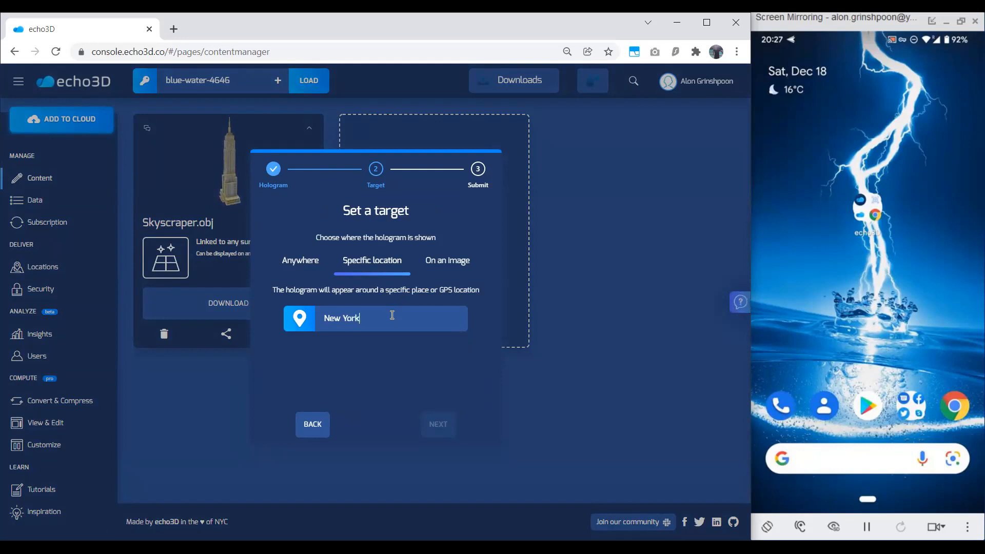
pyautogui.press('Tab')
pyautogui.click(487, 337)
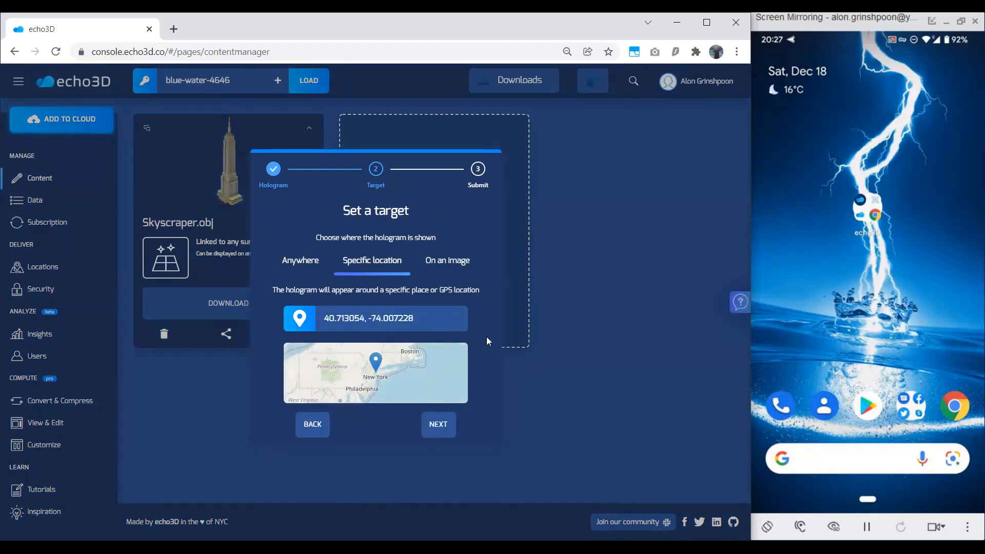
pyautogui.click(452, 424)
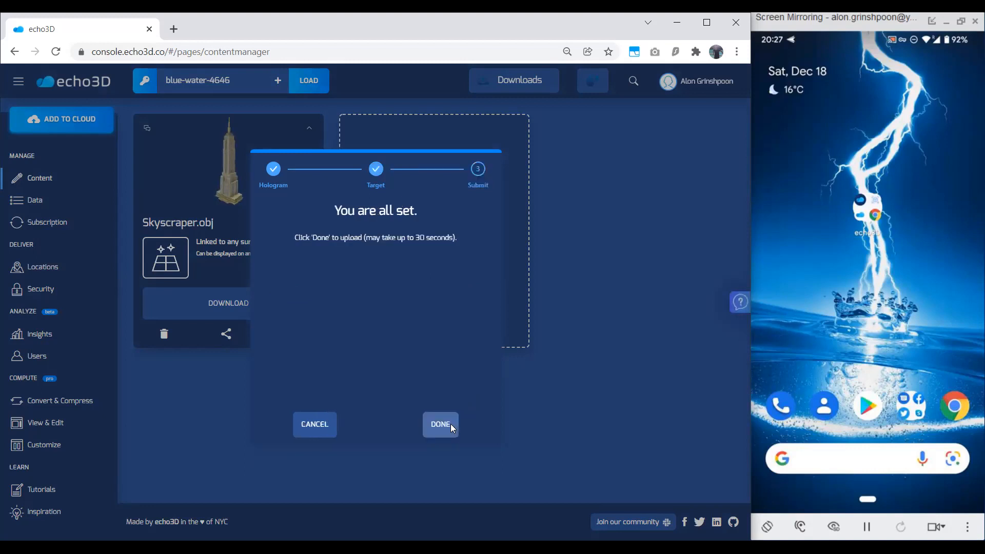
pyautogui.click(450, 424)
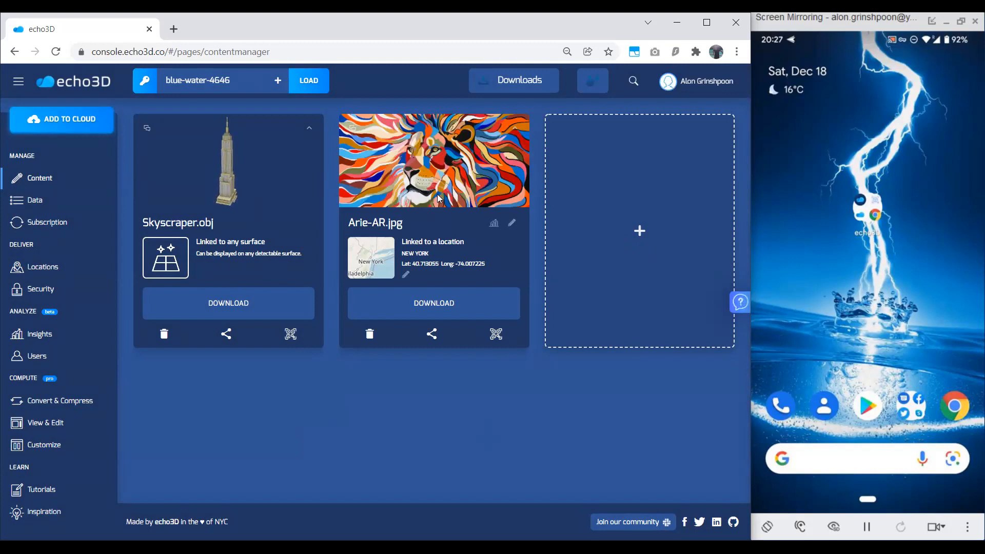
# Copy the share link of Arie-AR.jpg and open it in a new browser tab.
pyautogui.click(432, 336)
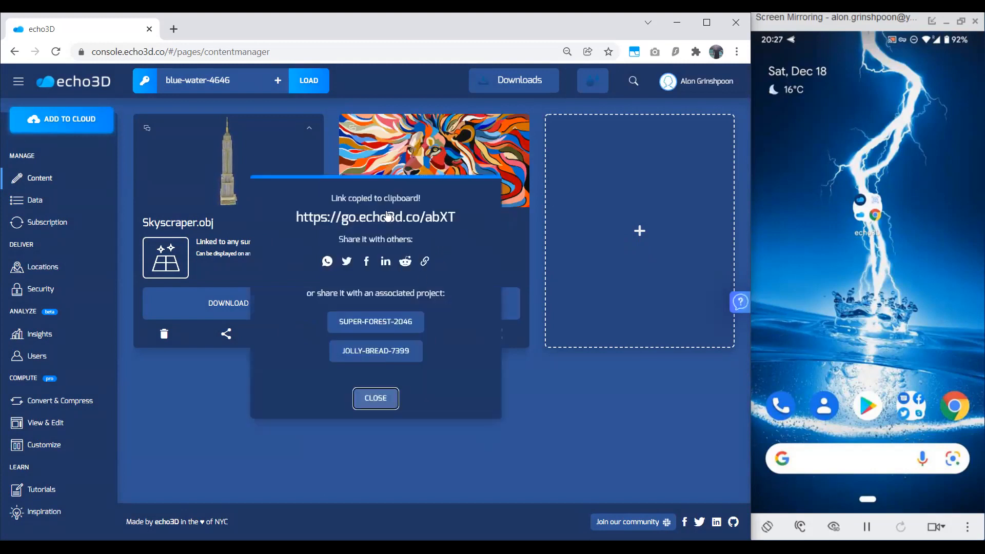
pyautogui.click(376, 398)
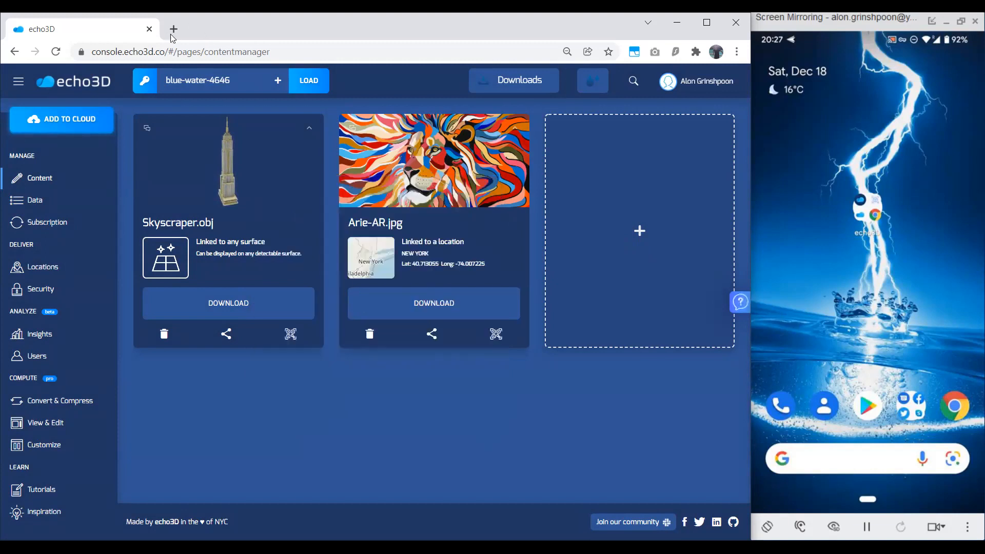
pyautogui.click(173, 28)
pyautogui.hotkey('ctrl', 'v')
pyautogui.press('Return')
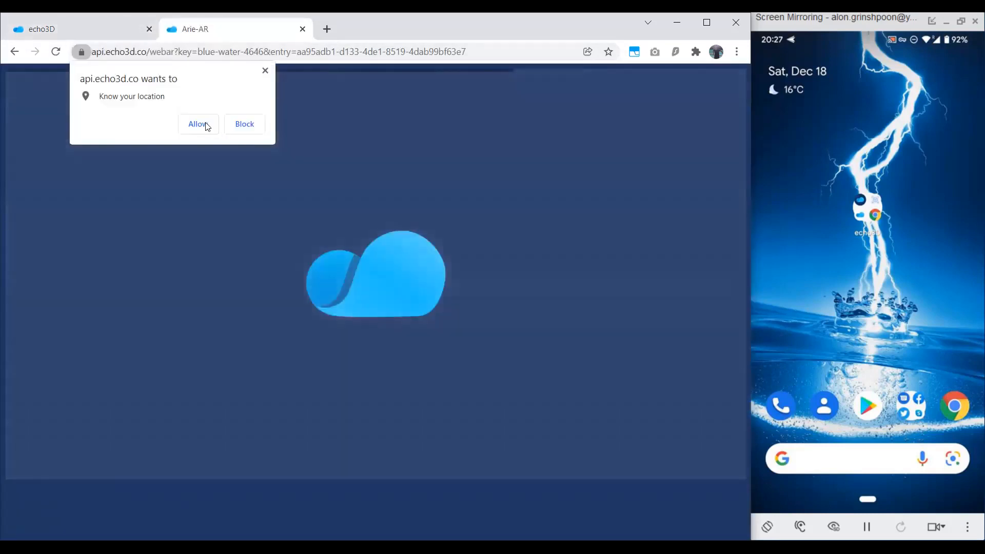
# Rotate the shared Arie-AR.jpg preview, then show the image's AR QR code for viewing on the wall.
pyautogui.click(203, 126)
pyautogui.moveTo(377, 228)
pyautogui.mouseDown()
pyautogui.moveTo(313, 280)
pyautogui.moveTo(257, 277)
pyautogui.moveTo(200, 217)
pyautogui.moveTo(330, 262)
pyautogui.moveTo(425, 245)
pyautogui.moveTo(328, 257)
pyautogui.moveTo(347, 264)
pyautogui.moveTo(308, 285)
pyautogui.mouseUp()
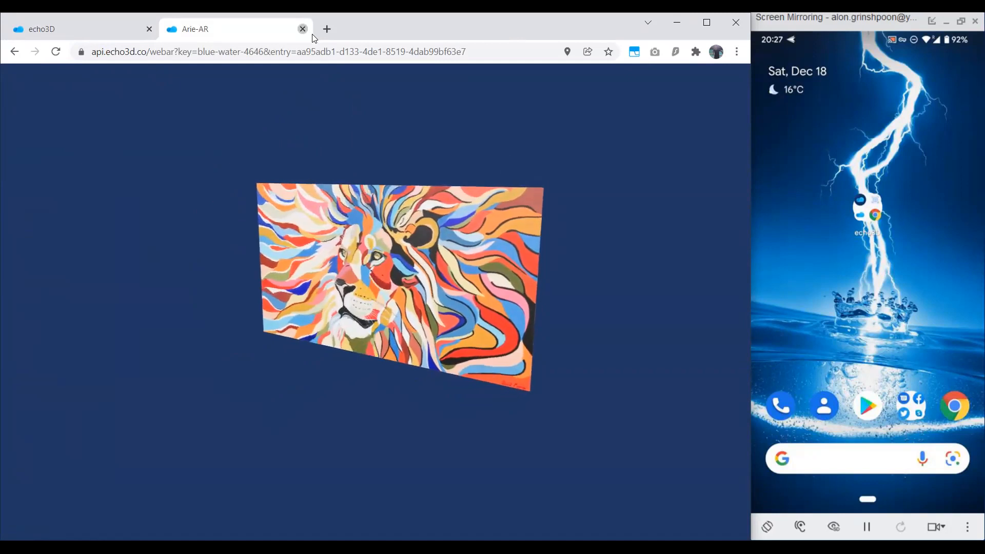
pyautogui.click(303, 28)
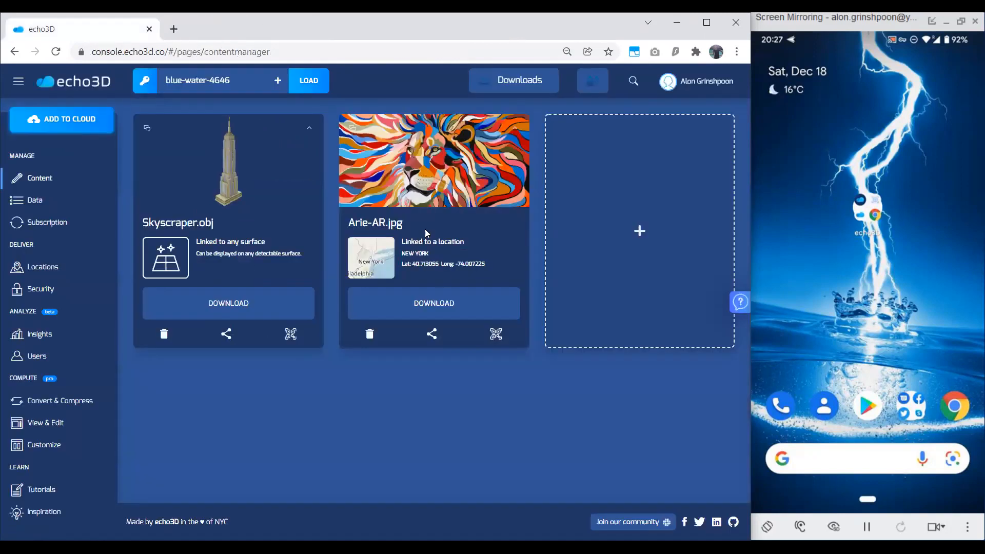
pyautogui.click(490, 334)
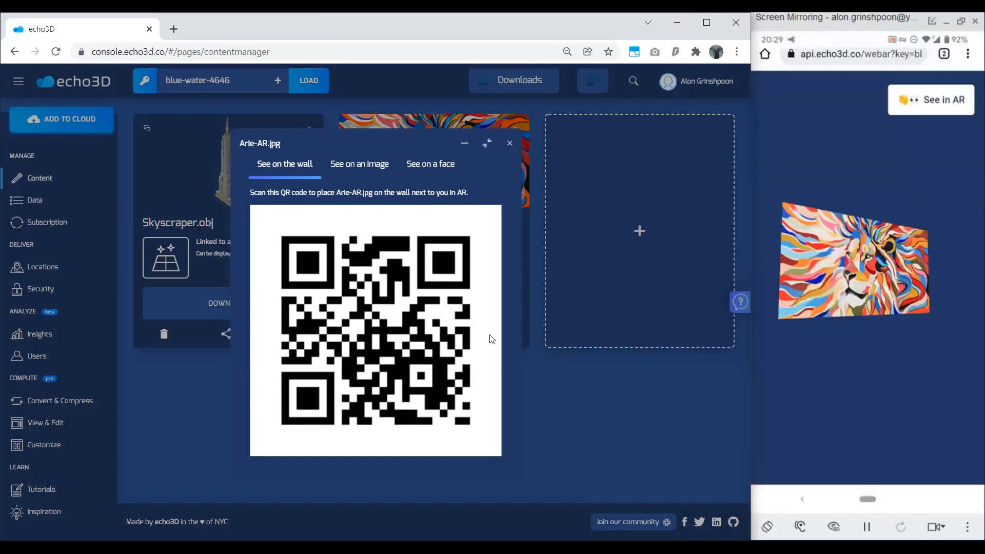
pyautogui.click(510, 143)
# Choose big_buck_bunny.mp4 from the 3D Assets folder as the hologram for a new content entry.
pyautogui.click(593, 185)
pyautogui.click(424, 276)
pyautogui.scroll(-2, 238, 260)
pyautogui.scroll(-2, 238, 261)
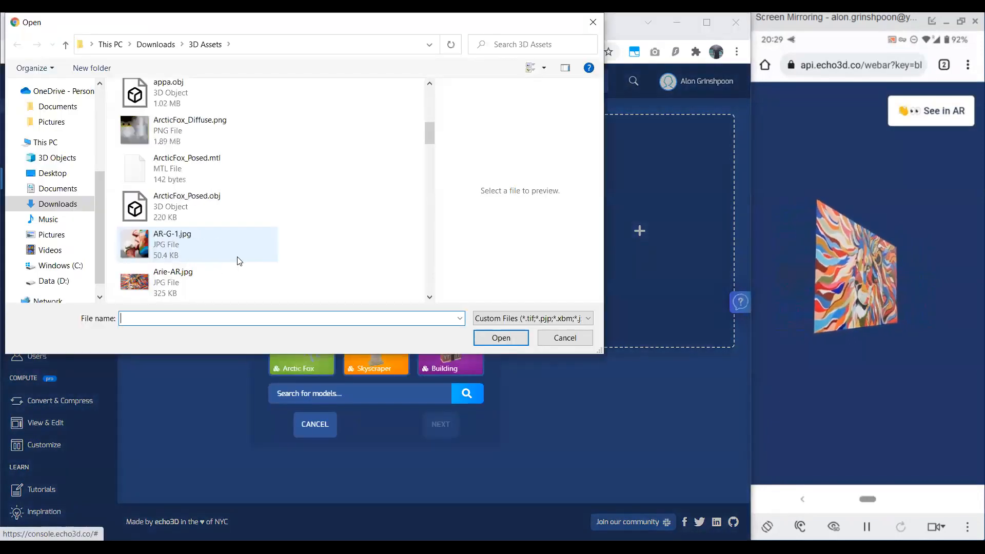
pyautogui.scroll(-2, 234, 207)
pyautogui.doubleClick(237, 210)
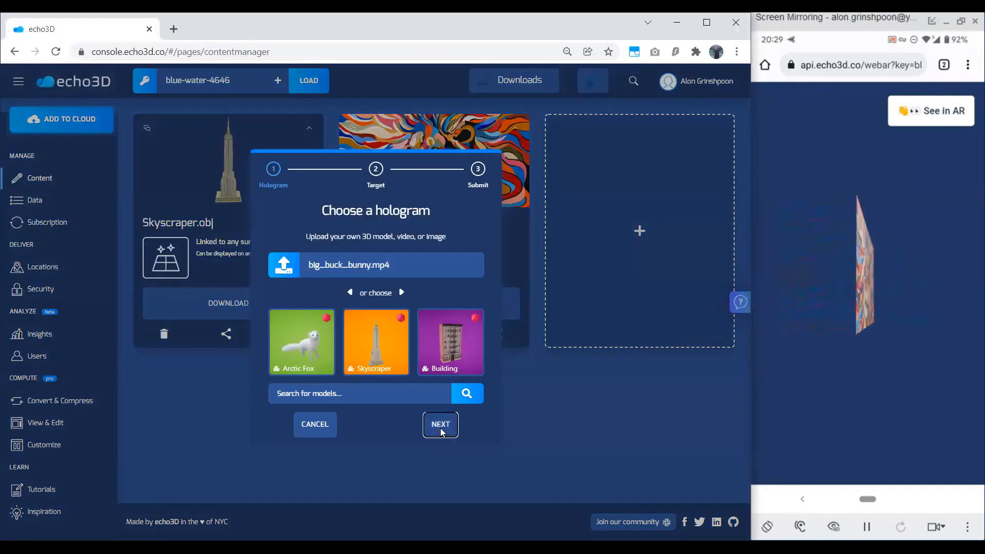
pyautogui.click(440, 429)
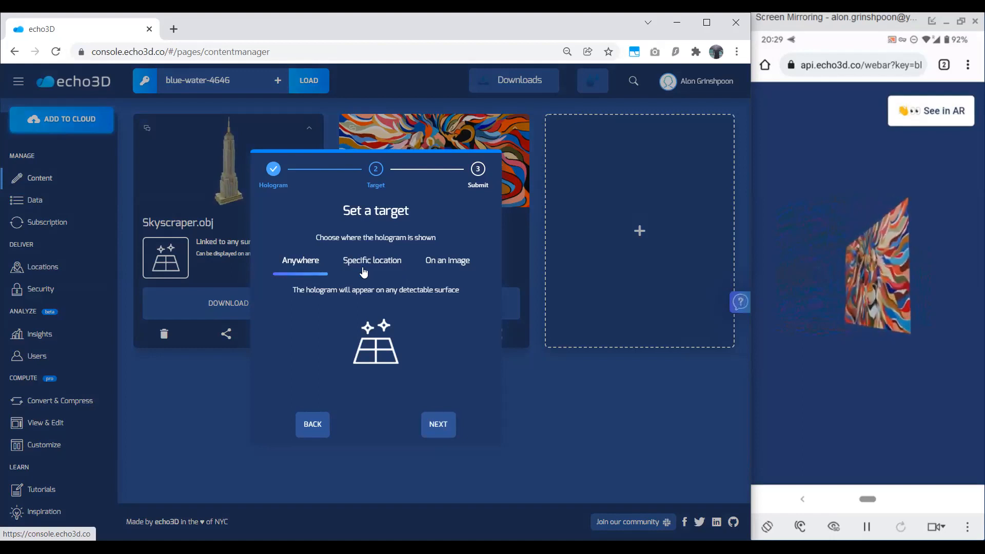
# Set the video hologram's target to the image air.png and upload the entry.
pyautogui.click(437, 267)
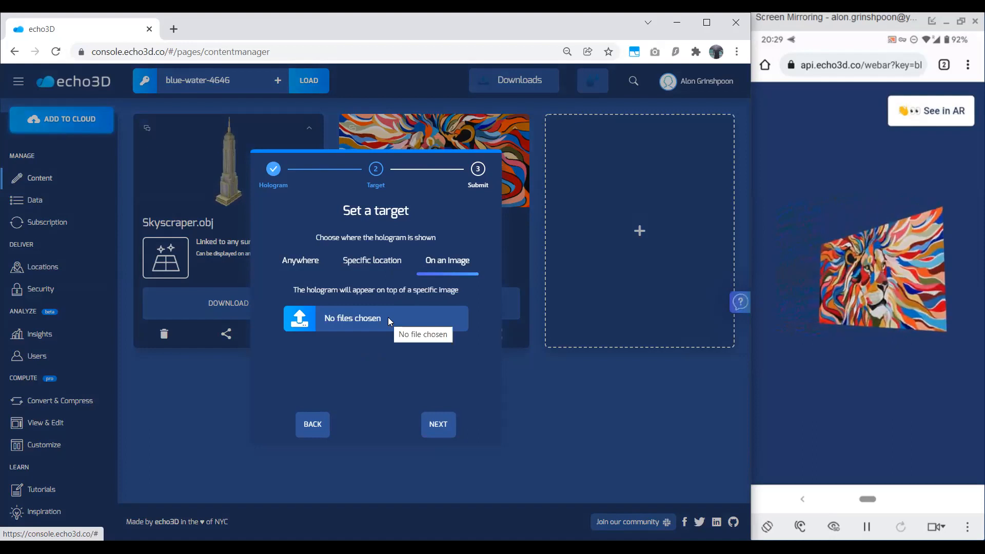
pyautogui.click(388, 317)
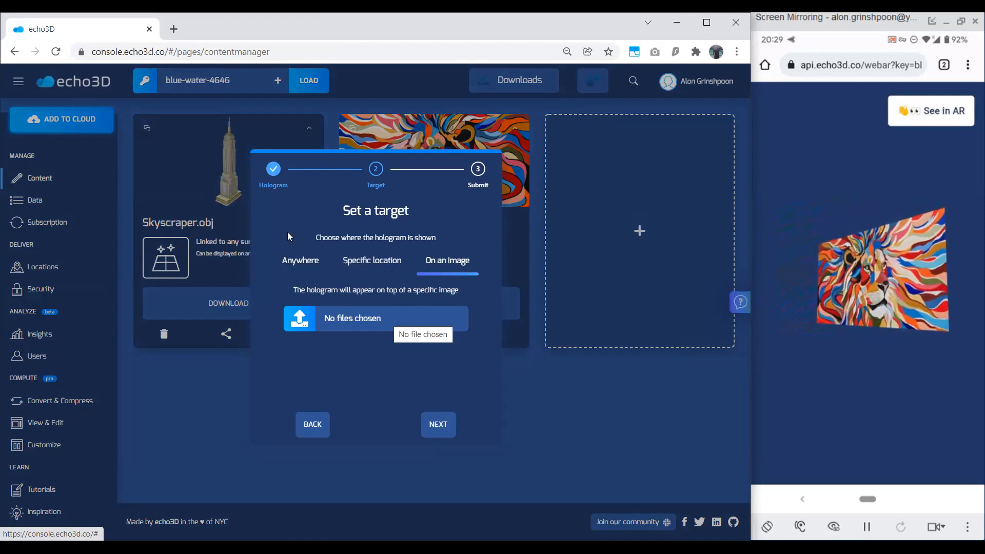
pyautogui.click(186, 171)
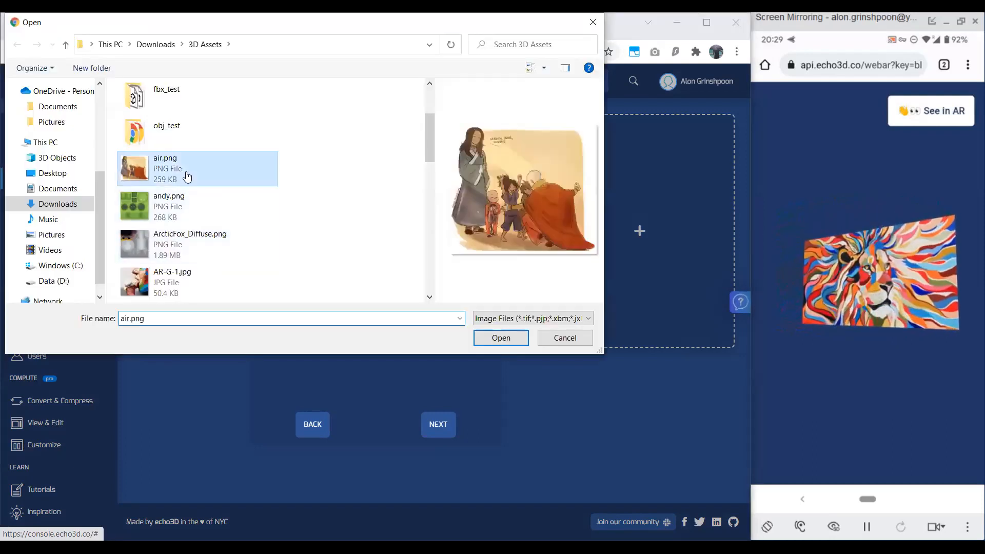
pyautogui.doubleClick(185, 171)
pyautogui.click(440, 427)
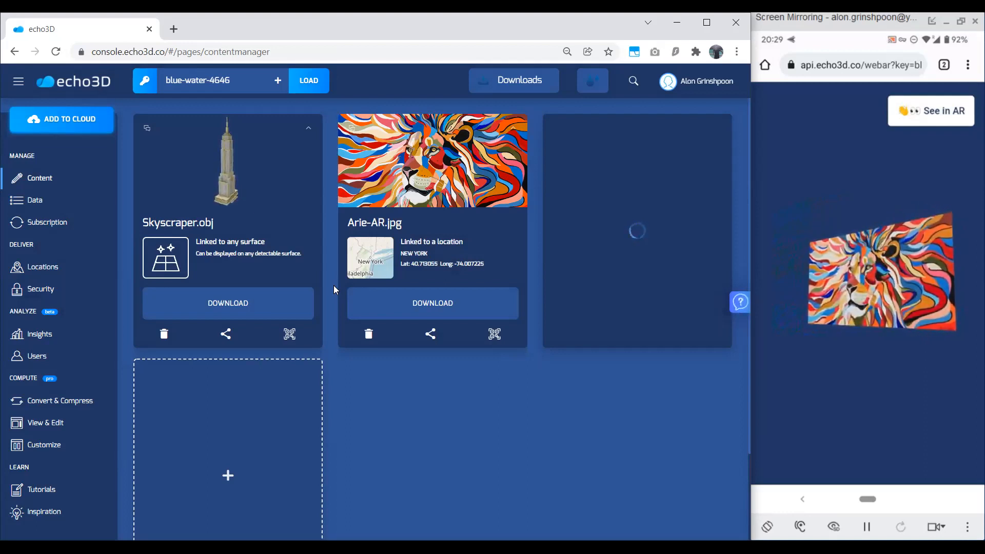
# Add another content entry with the sample Arctic Fox model as its hologram.
pyautogui.click(294, 462)
pyautogui.click(326, 369)
pyautogui.click(434, 422)
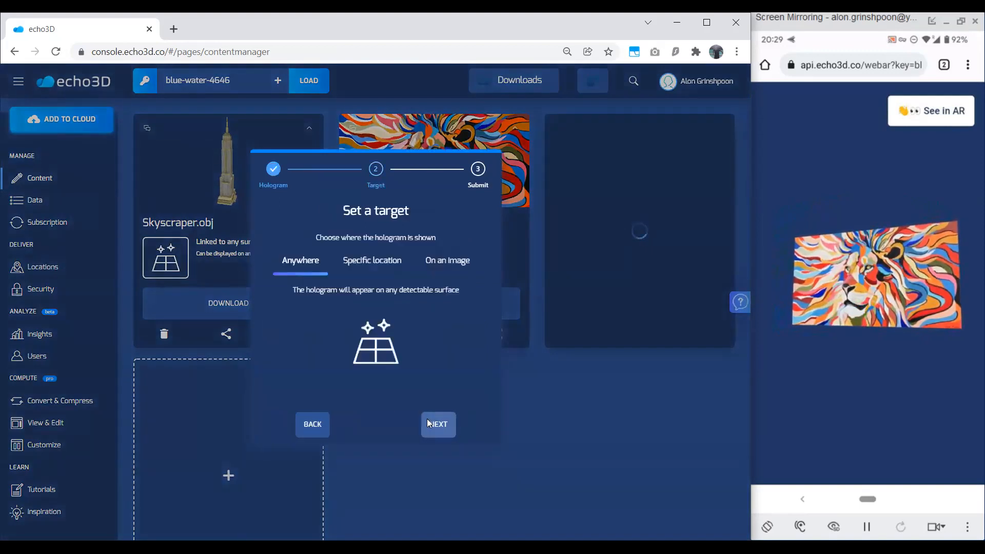
# Set the Arctic Fox hologram's target to the specific location Canada and upload it.
pyautogui.click(364, 266)
pyautogui.click(380, 318)
pyautogui.write('Canada')
pyautogui.click(493, 347)
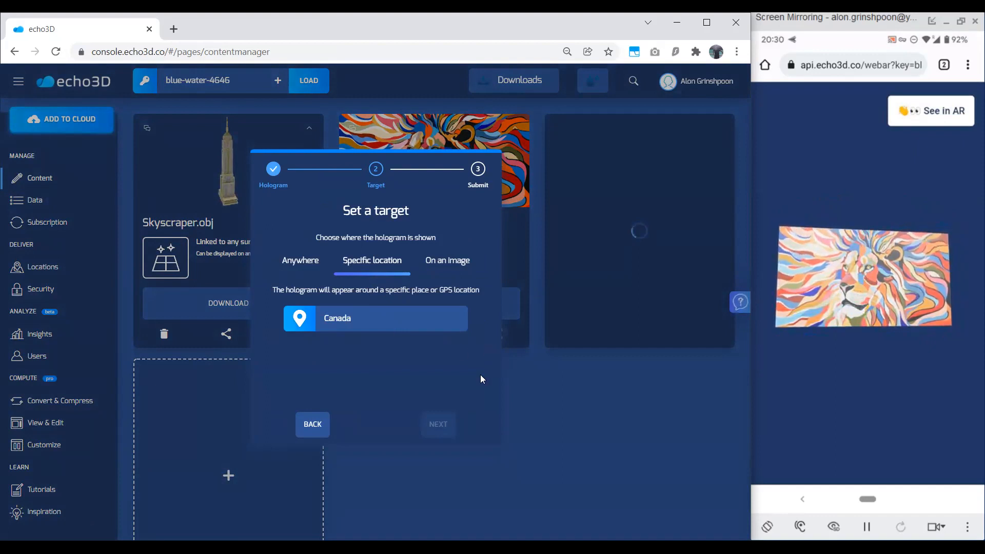
pyautogui.click(445, 423)
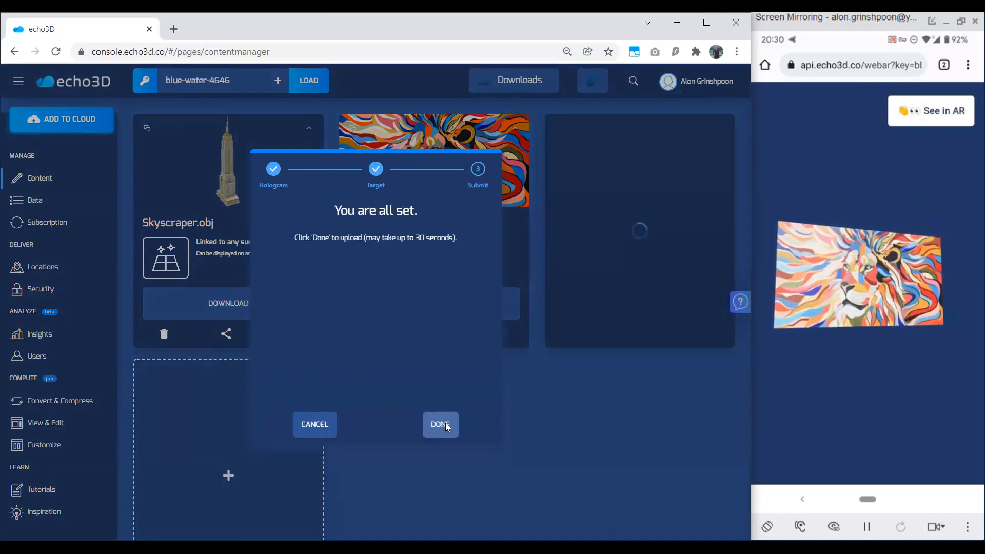
pyautogui.click(442, 424)
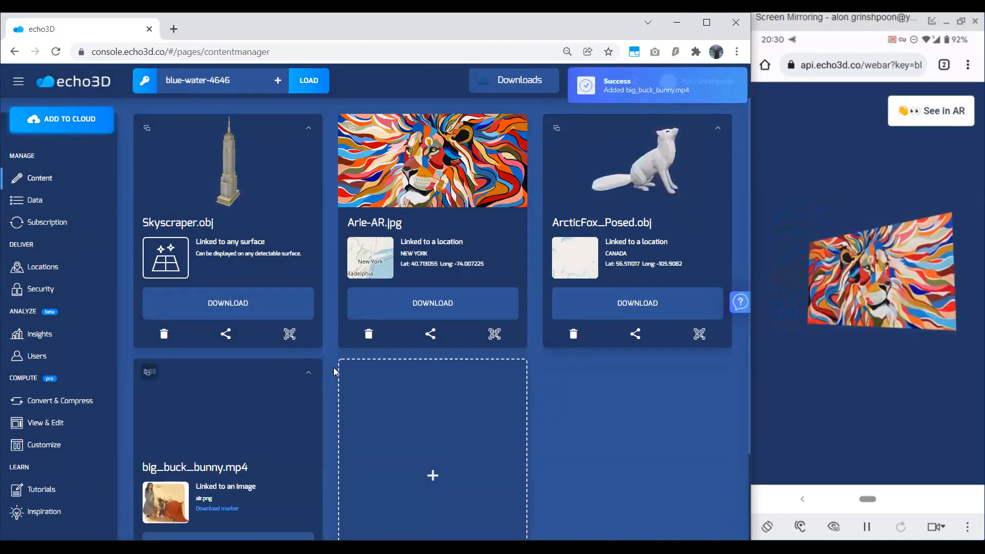
# Show the AR QR code of big_buck_bunny.mp4 and its air.png target image, and close both windows.
pyautogui.scroll(-1, 334, 367)
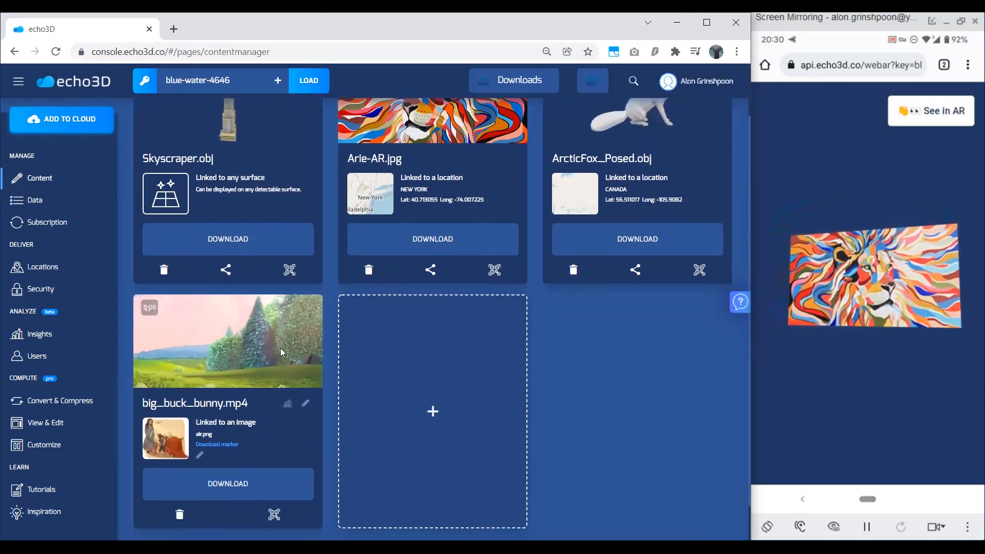
pyautogui.scroll(1, 306, 346)
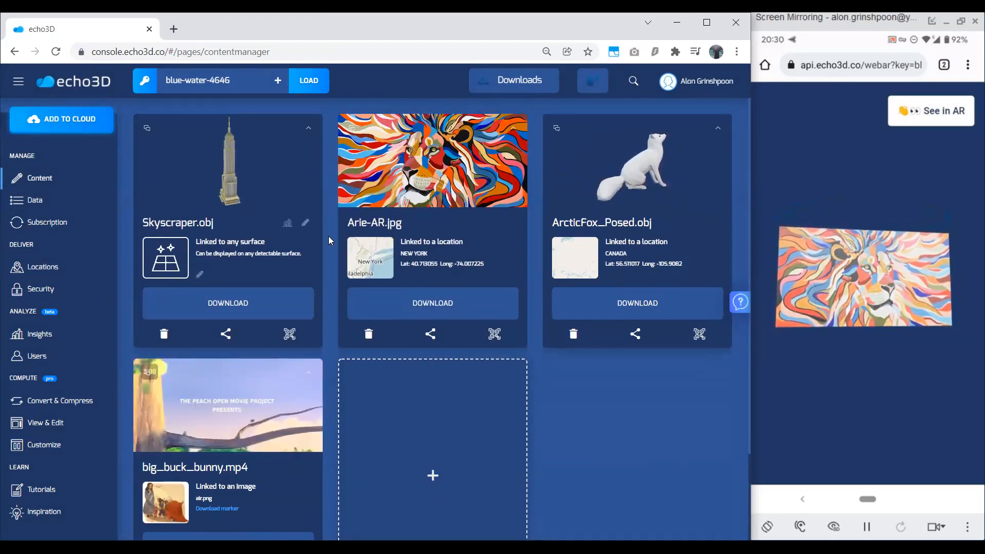
pyautogui.scroll(-2, 344, 306)
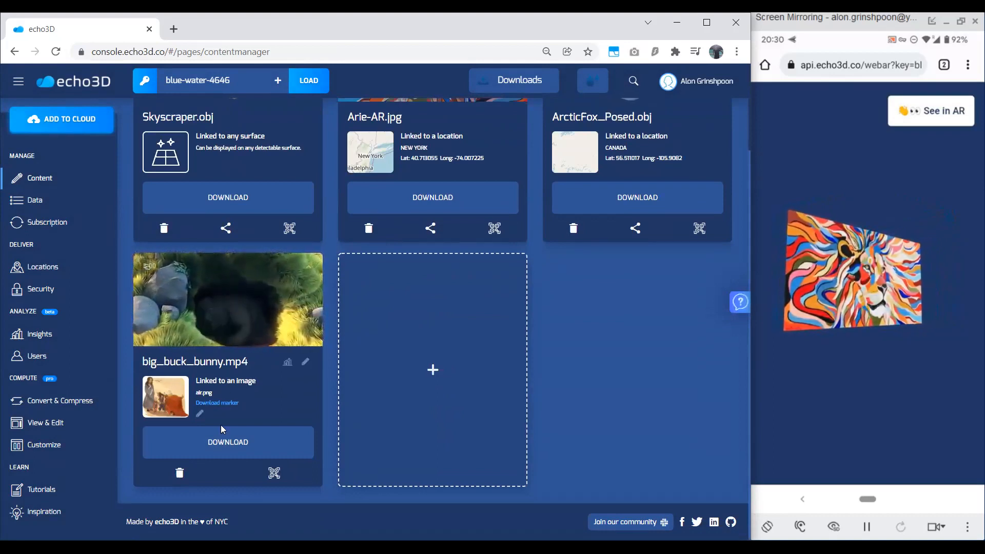
pyautogui.click(275, 472)
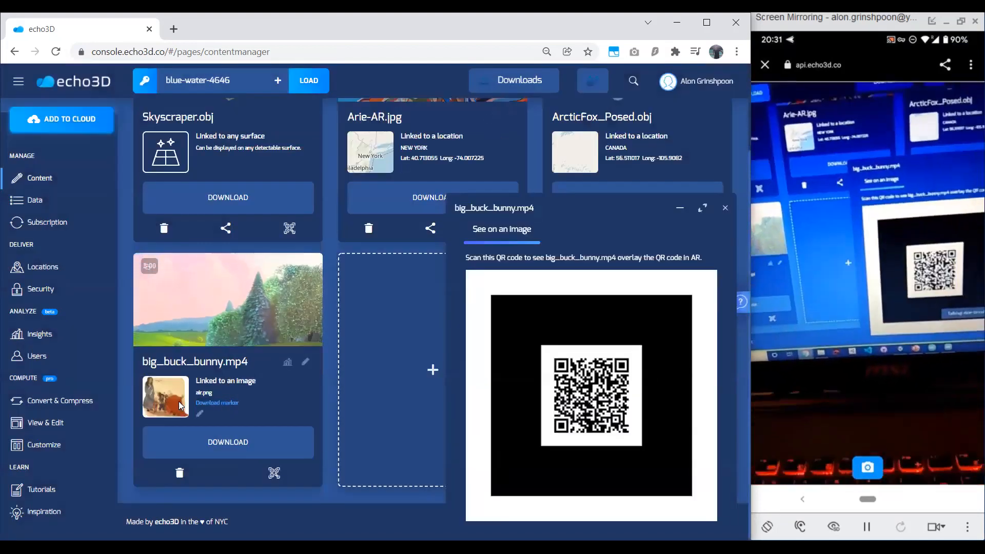
pyautogui.click(178, 401)
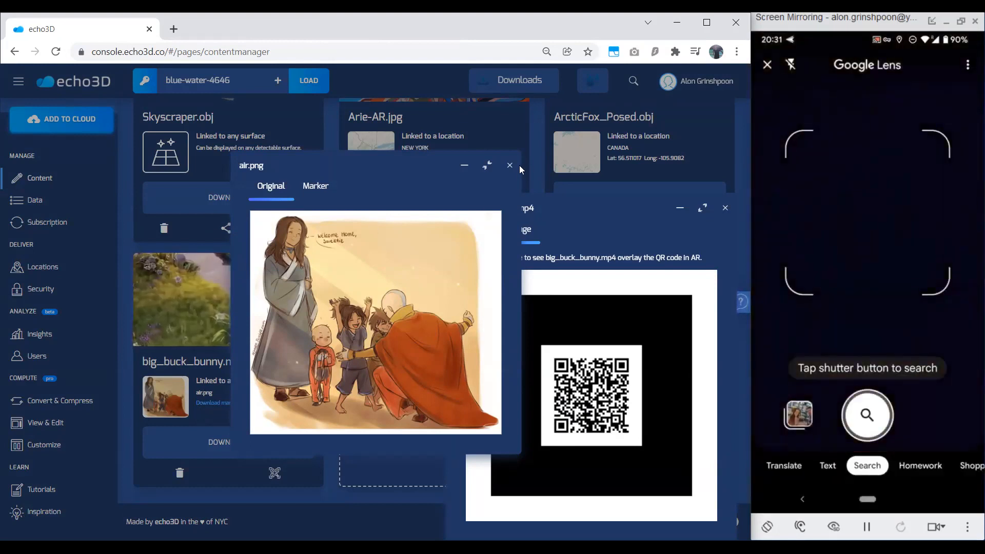
pyautogui.click(511, 165)
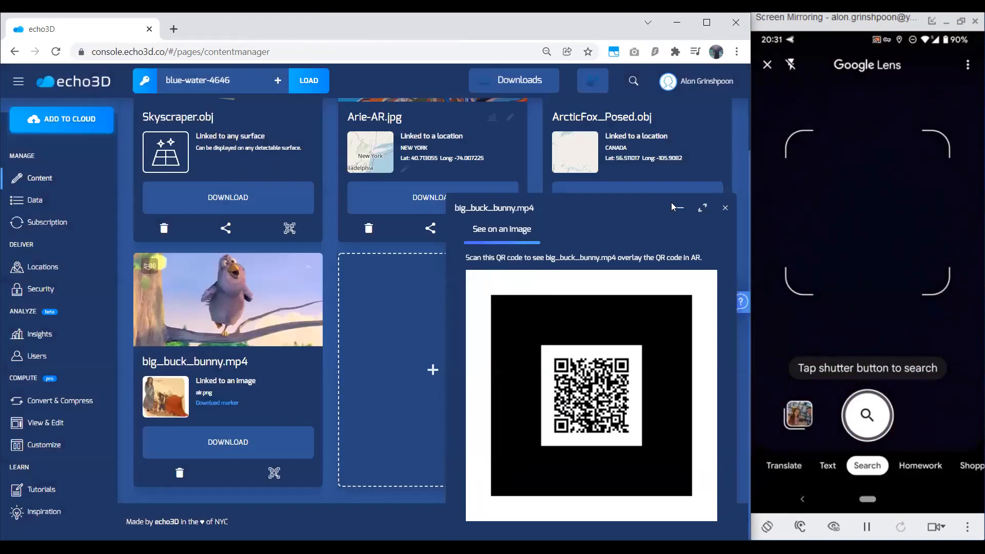
pyautogui.click(725, 208)
# Switch the console to the Light theme and back to Dark.
pyautogui.scroll(2, 572, 350)
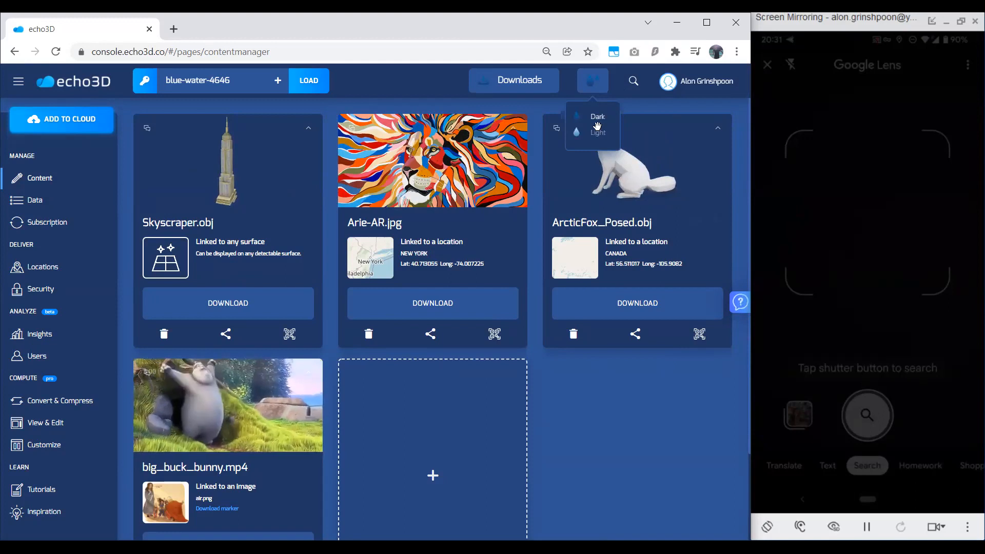
pyautogui.click(595, 91)
pyautogui.click(595, 90)
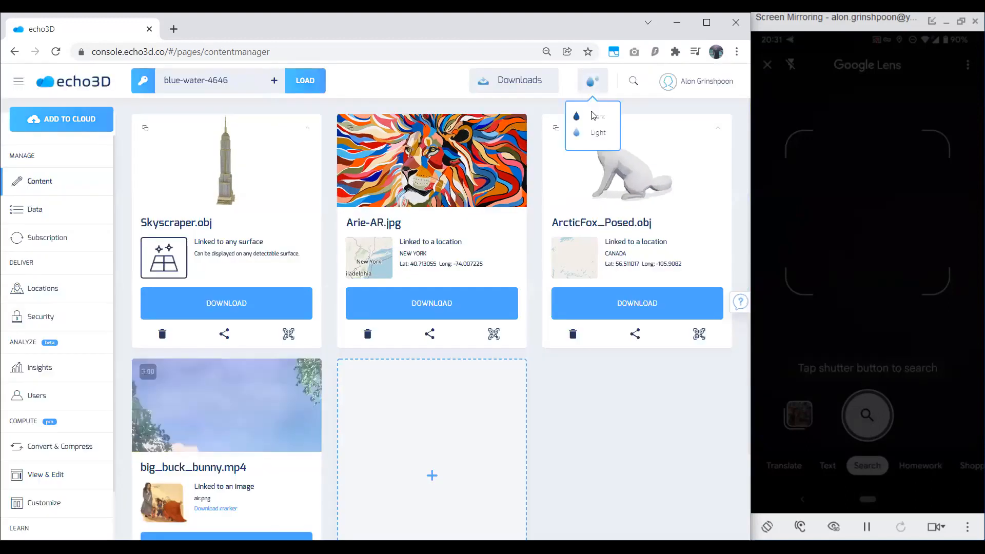
pyautogui.click(595, 117)
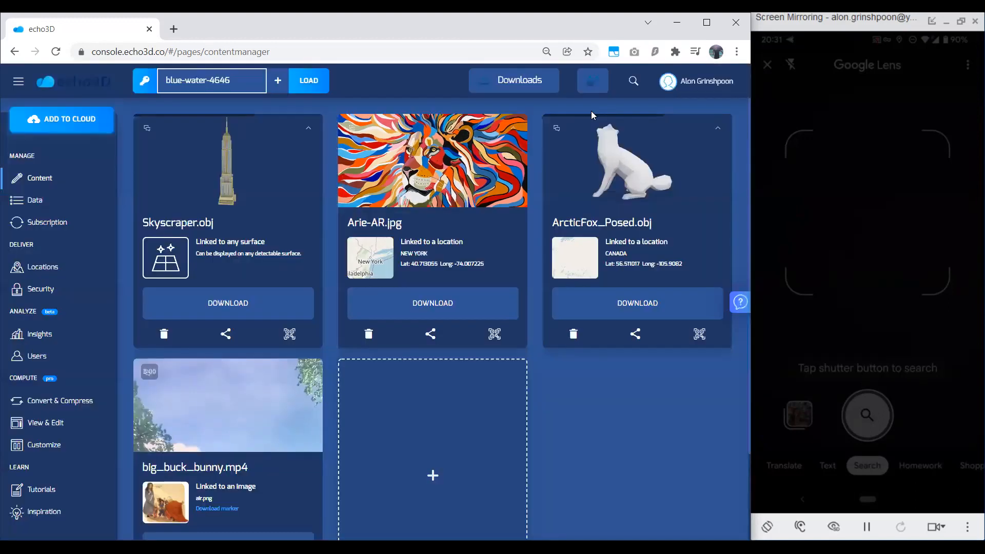
# Open the echo3D documentation and the echo3D GitHub page from the help resources.
pyautogui.click(739, 307)
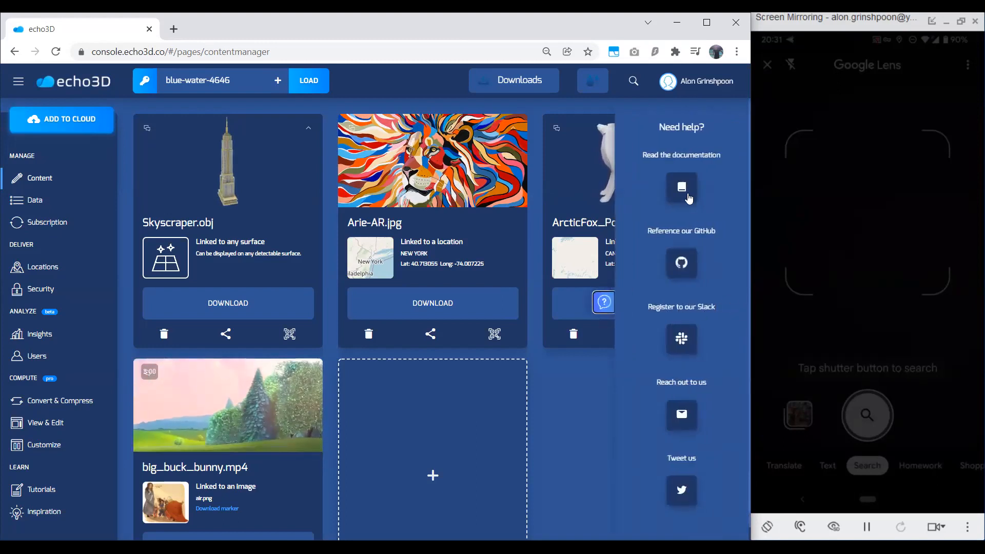
pyautogui.click(687, 196)
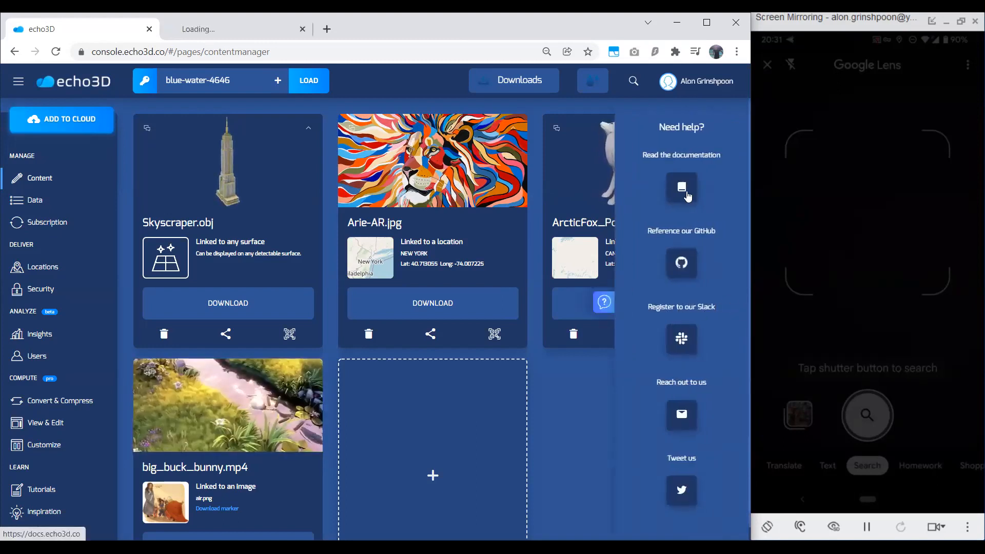
pyautogui.click(683, 262)
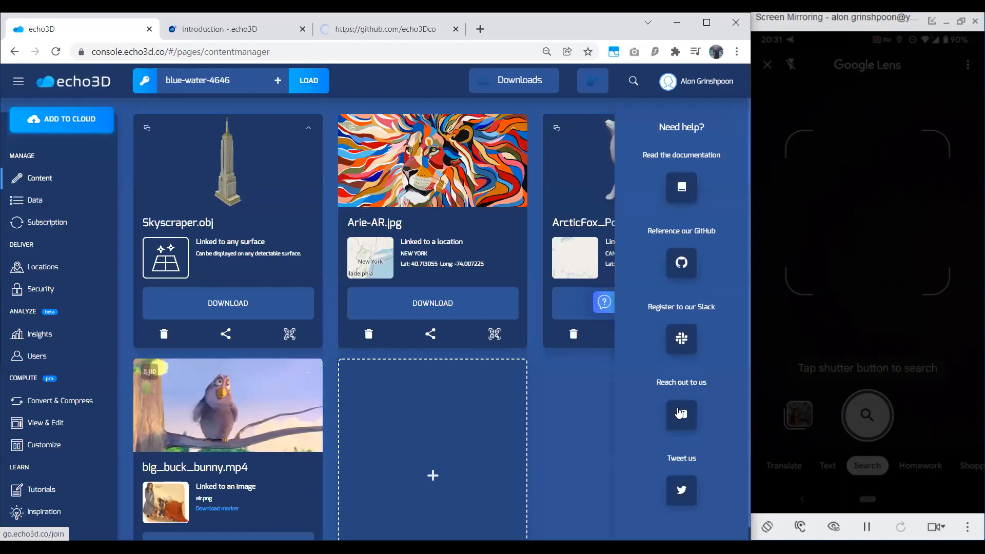
# Look through the documentation's Introduction page, close it, and display the repositories list on the echo3D GitHub page.
pyautogui.click(243, 39)
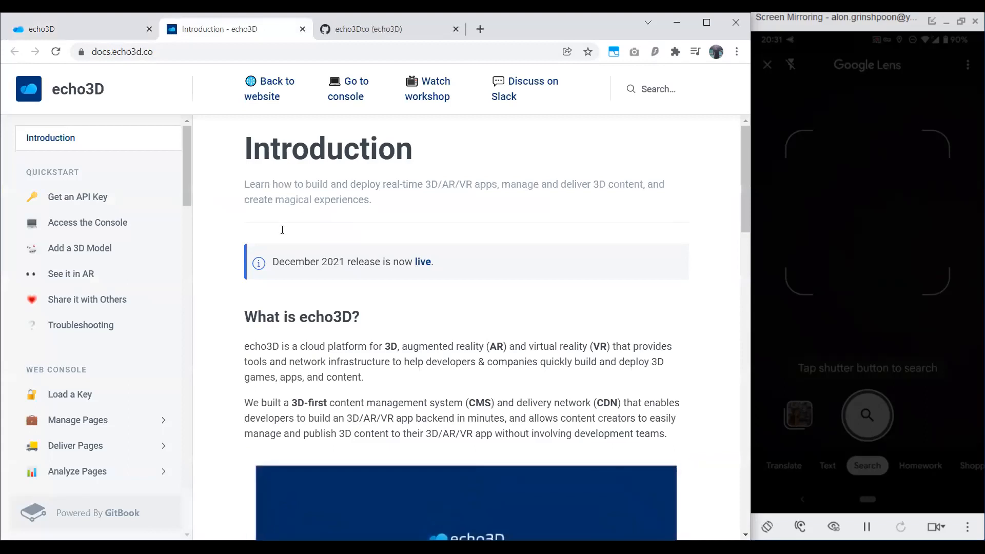
pyautogui.hotkey('ctrl', '-')
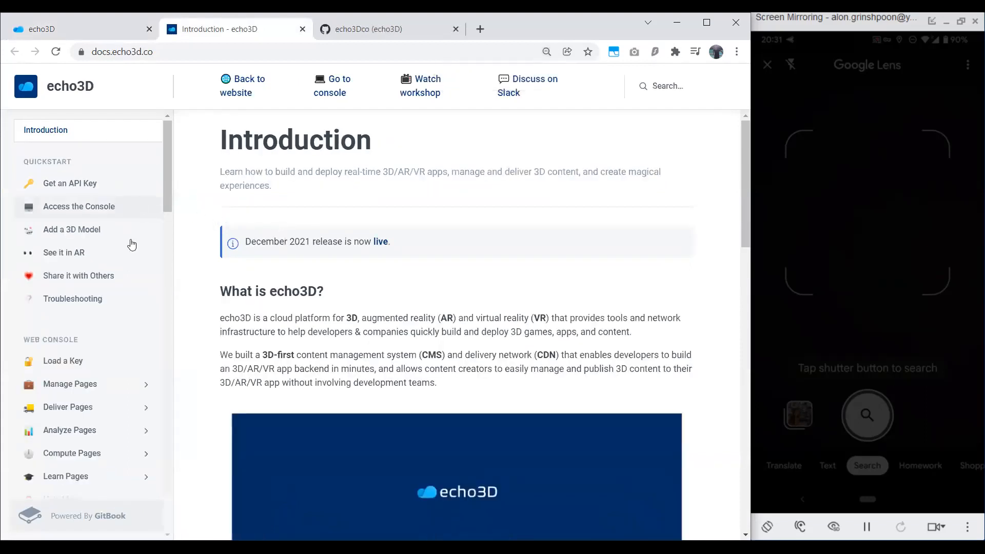
pyautogui.scroll(-9, 255, 262)
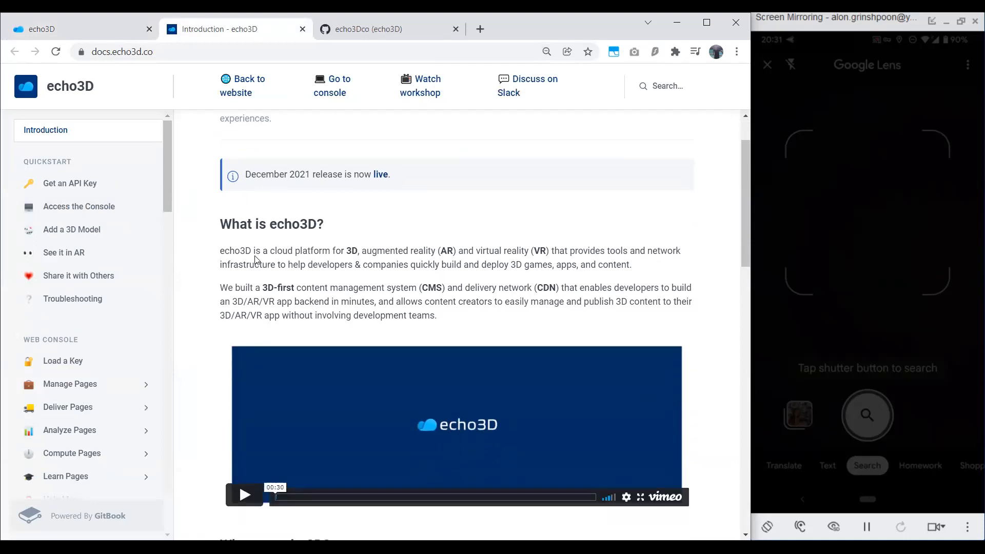
pyautogui.scroll(-1, 244, 216)
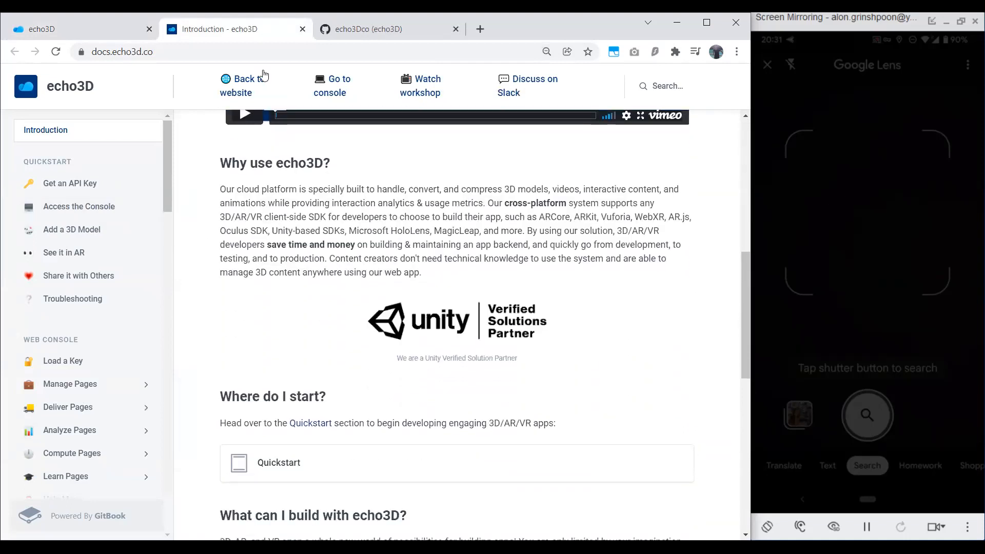
pyautogui.click(302, 28)
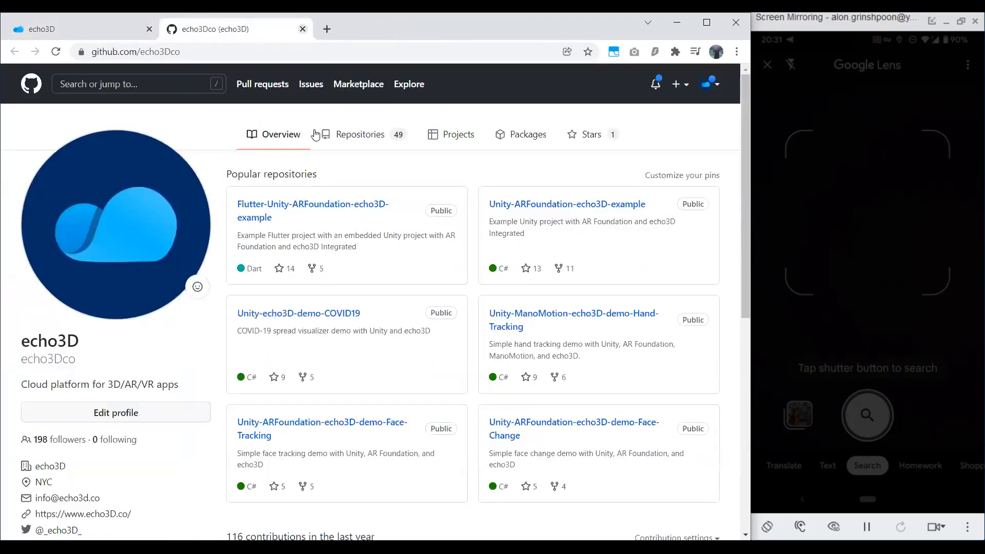
pyautogui.click(349, 136)
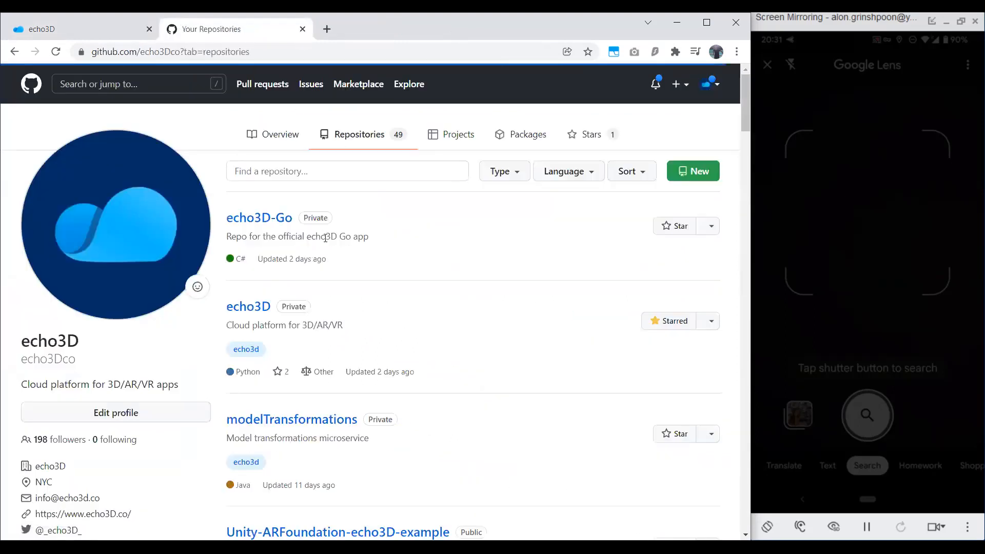
# Open the Disney, Interior-Design, Car-Racing, Freaky-Museum and Remote-Work demo repositories in separate background tabs.
pyautogui.scroll(-7, 326, 237)
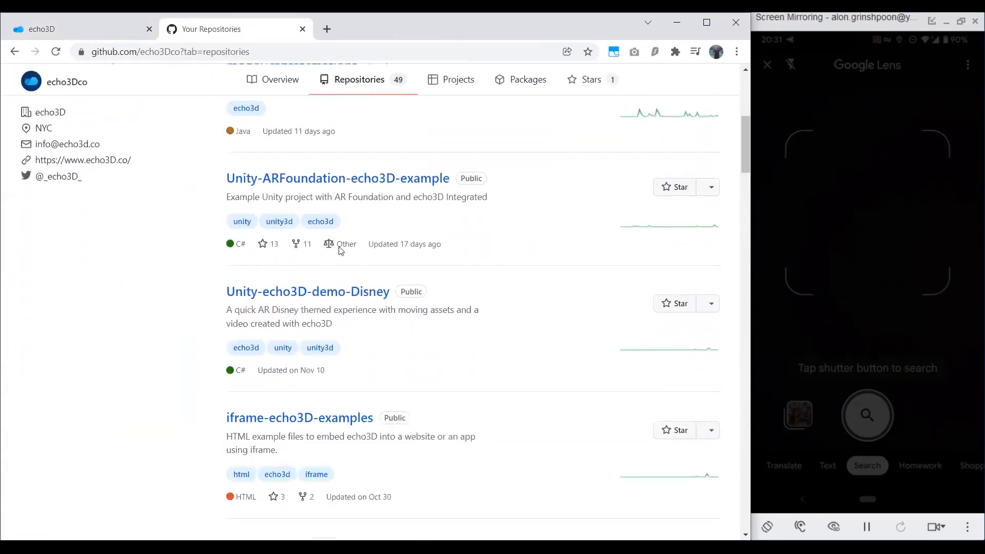
pyautogui.scroll(-1, 343, 255)
pyautogui.scroll(-7, 352, 264)
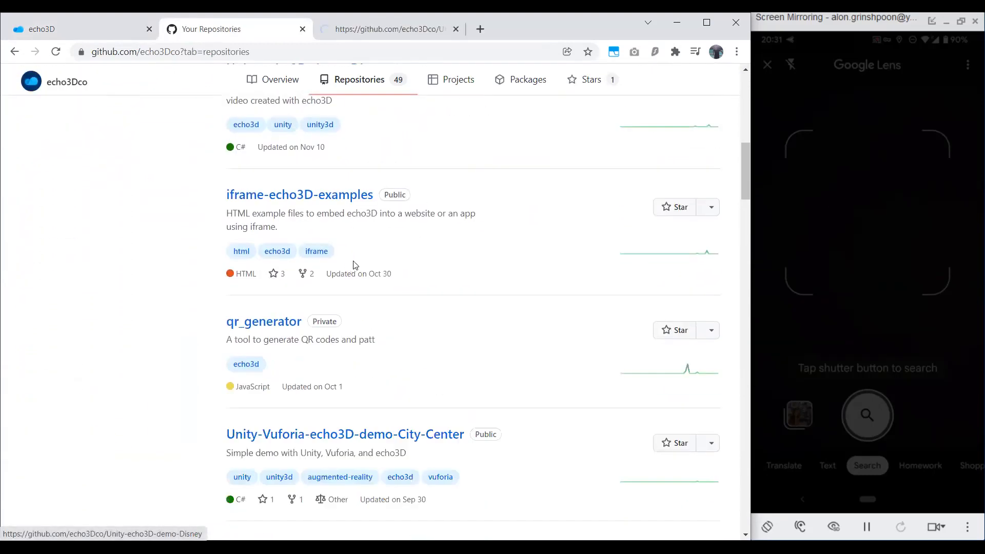
pyautogui.scroll(-2, 406, 372)
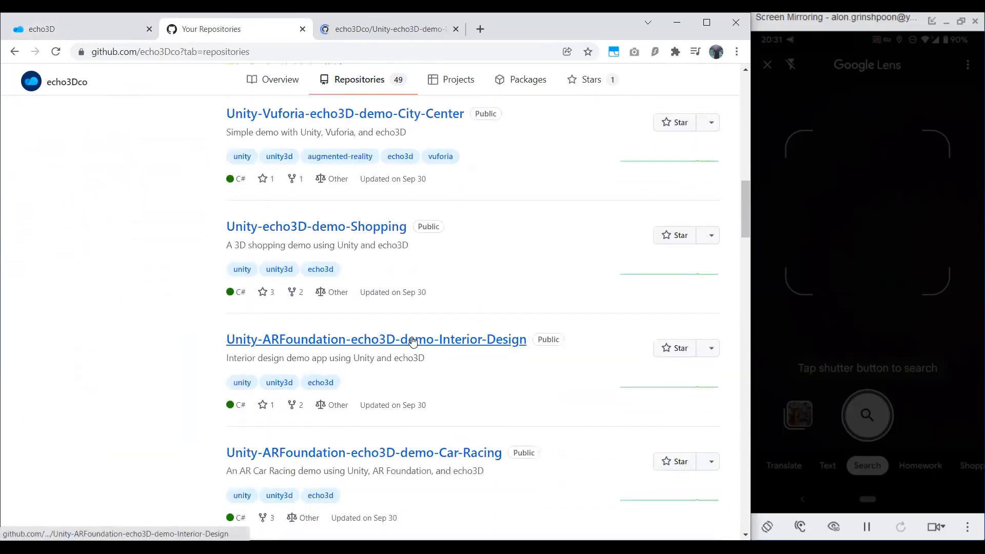
pyautogui.middleClick(437, 452)
pyautogui.scroll(-5, 444, 420)
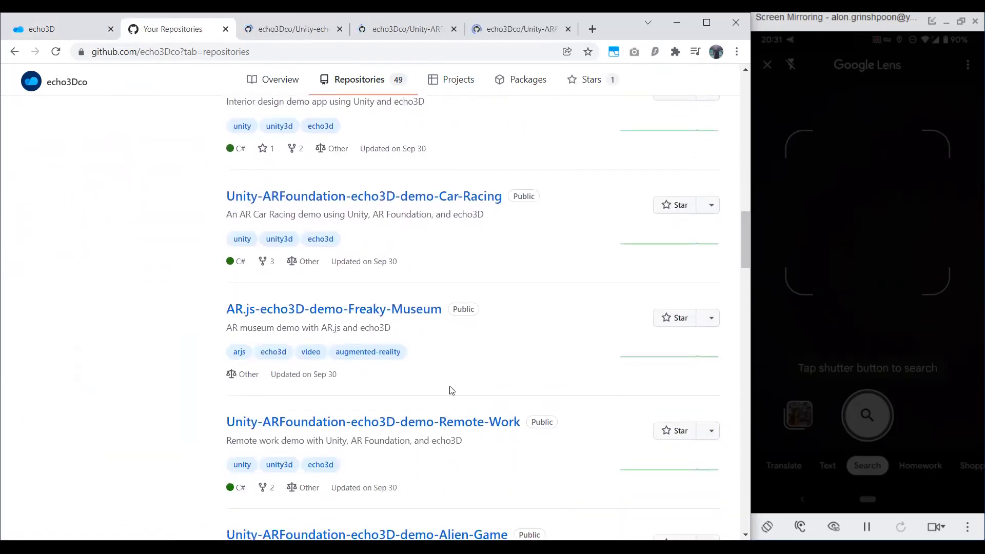
pyautogui.middleClick(436, 315)
pyautogui.scroll(-2, 457, 347)
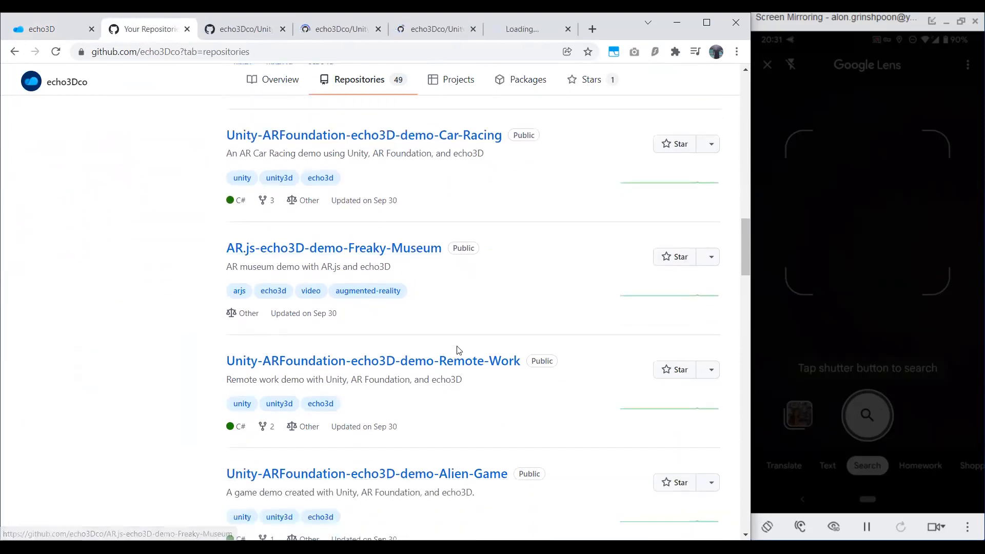
pyautogui.middleClick(497, 291)
pyautogui.scroll(-5, 497, 301)
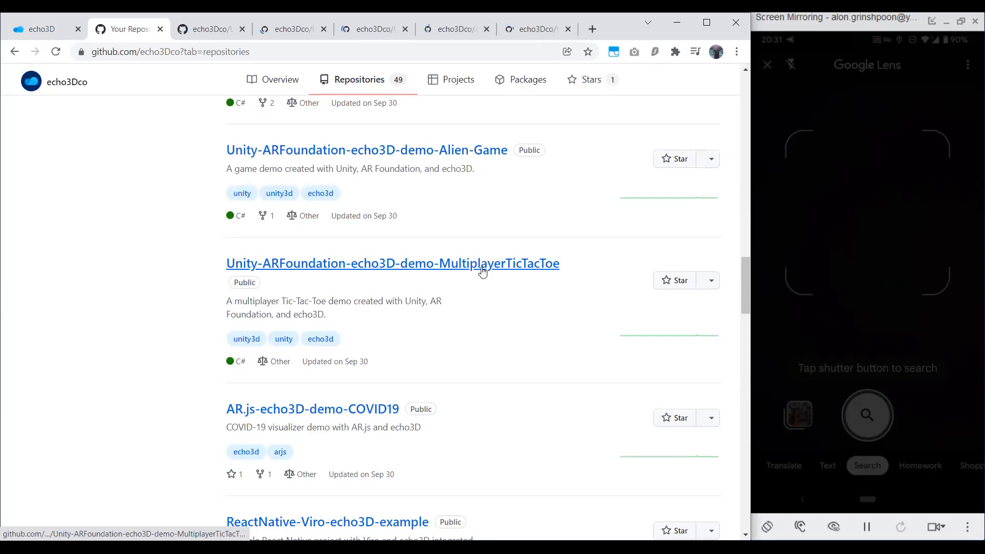
# Open the Unity COVID19, Solar-System, Living-Room-TV and Election demo repositories in background tabs, and close the repositories list.
pyautogui.scroll(-4, 365, 392)
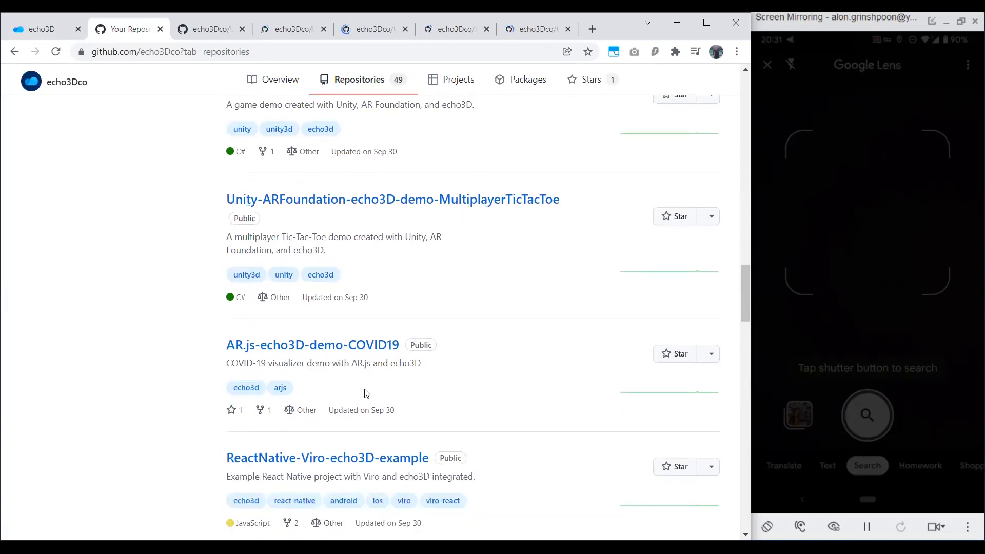
pyautogui.scroll(-3, 378, 341)
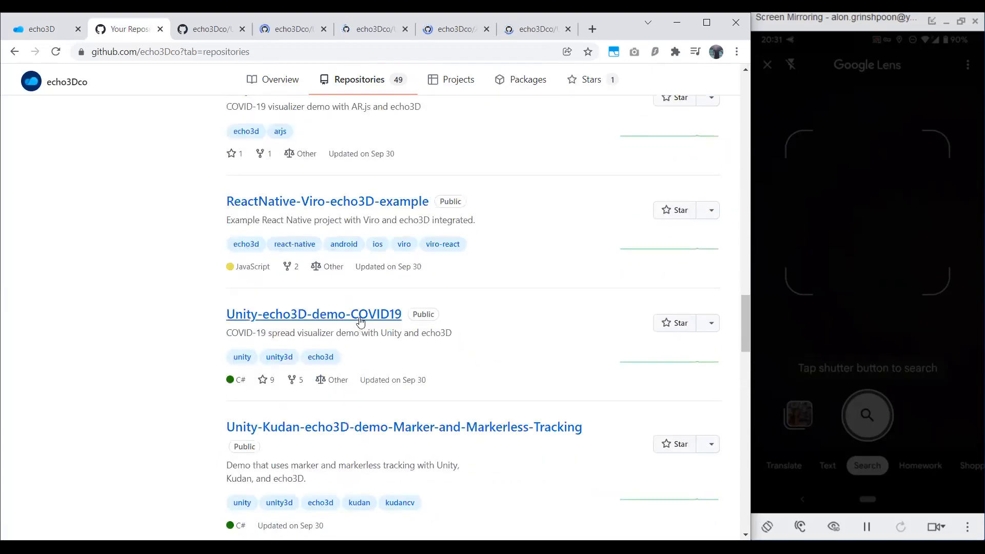
pyautogui.middleClick(360, 314)
pyautogui.scroll(-2, 420, 340)
pyautogui.scroll(-6, 421, 339)
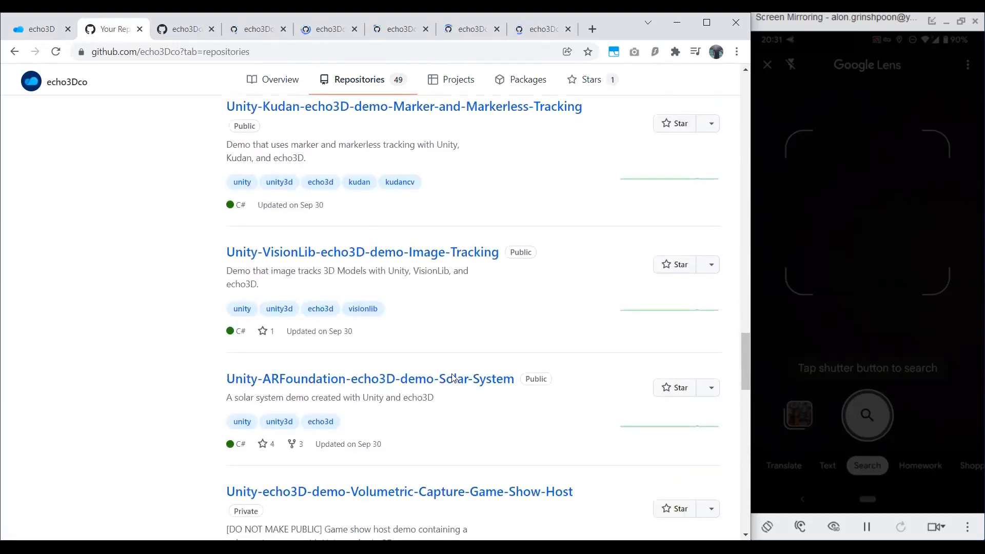
pyautogui.middleClick(490, 316)
pyautogui.scroll(-10, 491, 323)
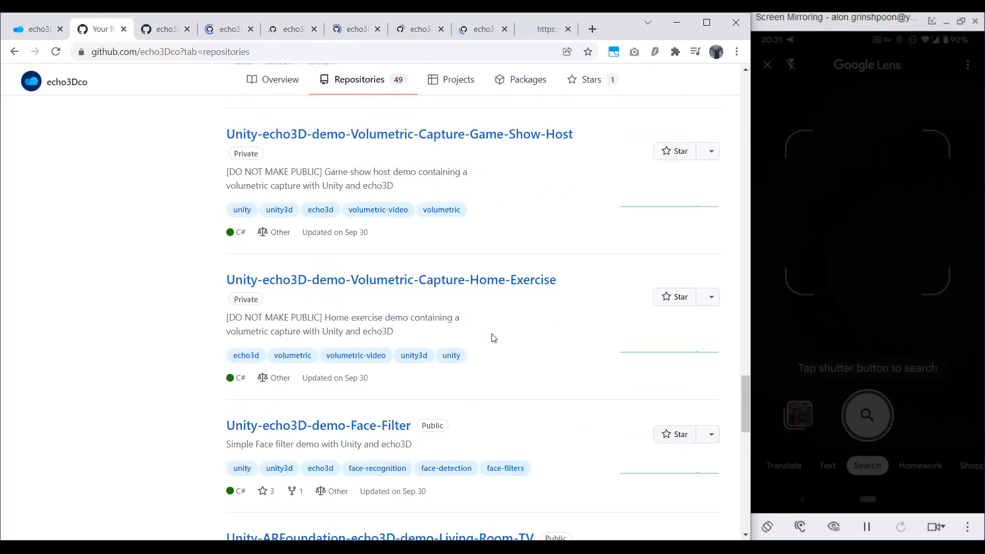
pyautogui.middleClick(465, 323)
pyautogui.scroll(-5, 464, 324)
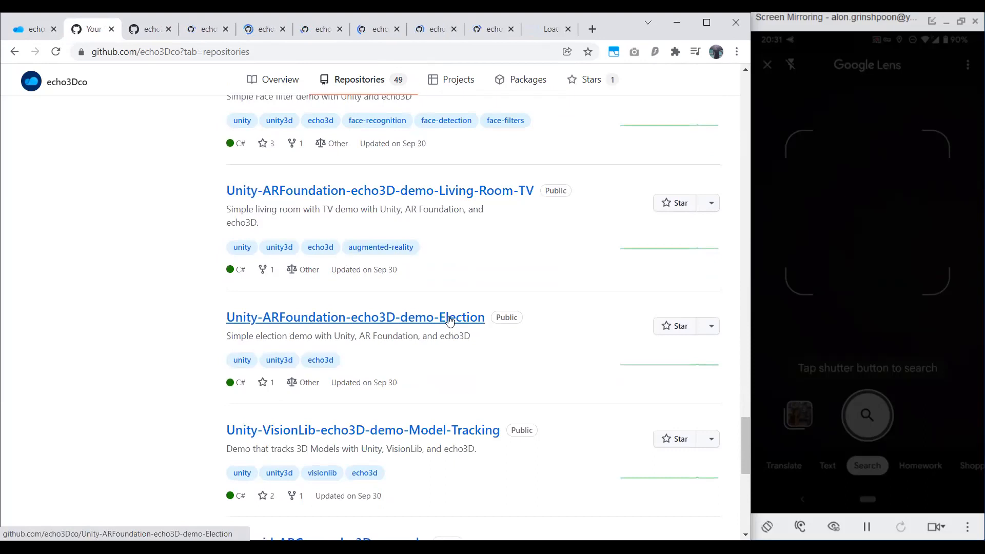
pyautogui.middleClick(462, 319)
pyautogui.scroll(-6, 389, 350)
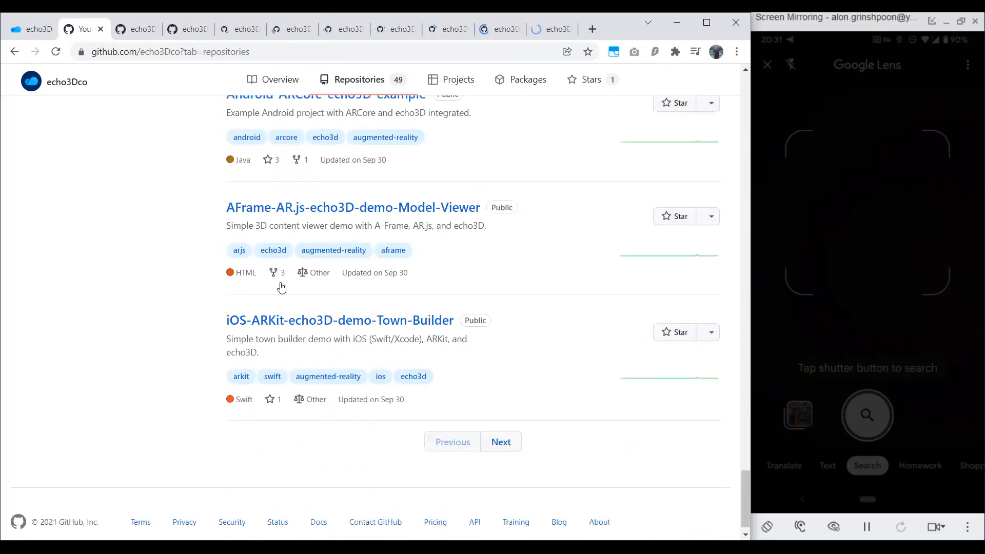
pyautogui.hotkey('ctrl', 'w')
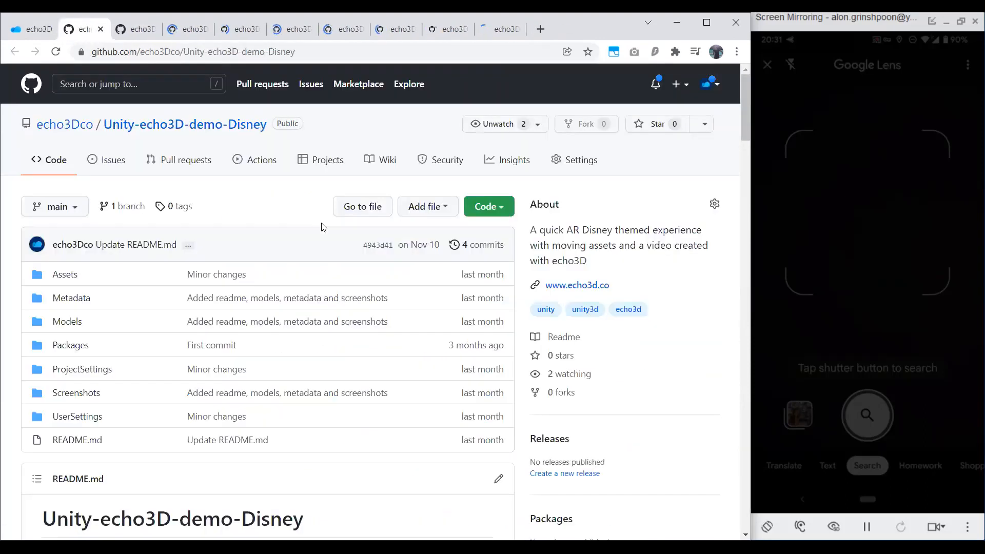
# Examine the README screenshots of the Unity-echo3D-demo-Disney repository and close its page.
pyautogui.scroll(-3, 324, 227)
pyautogui.scroll(-15, 324, 227)
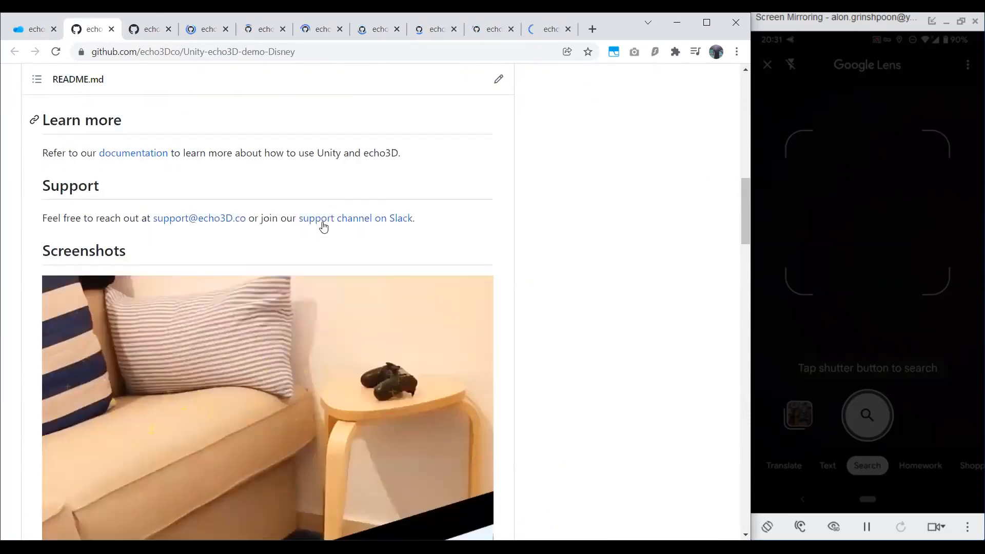
pyautogui.scroll(-4, 293, 215)
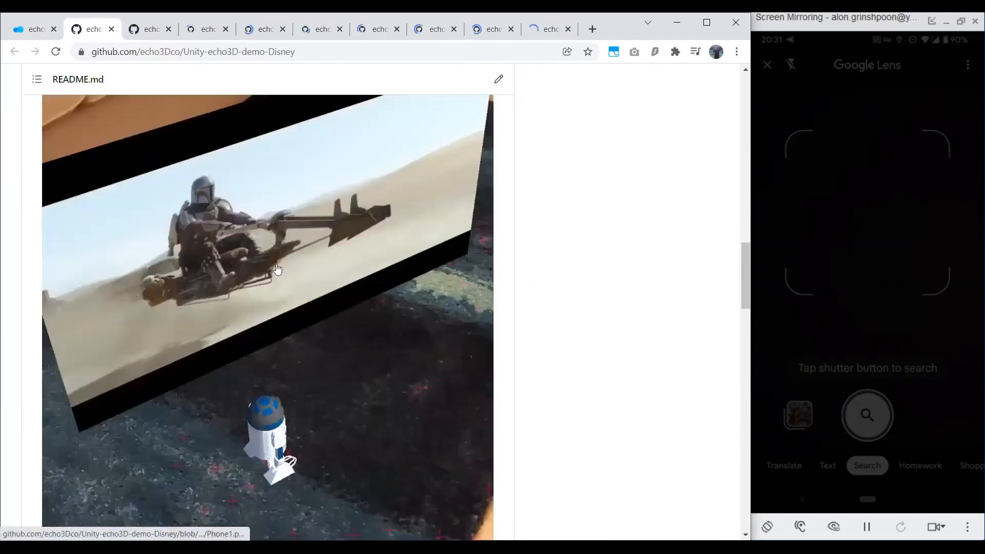
pyautogui.scroll(-8, 281, 318)
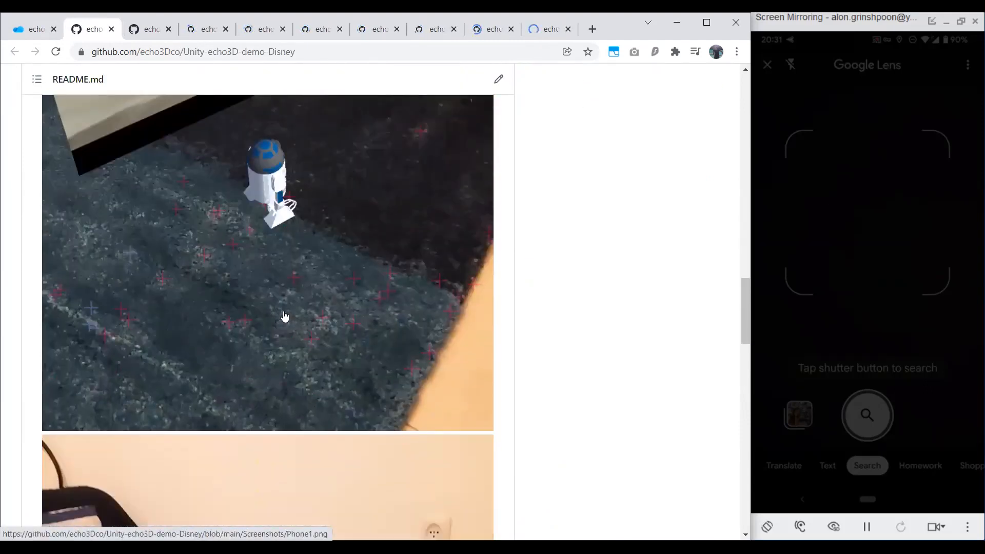
pyautogui.scroll(-8, 286, 315)
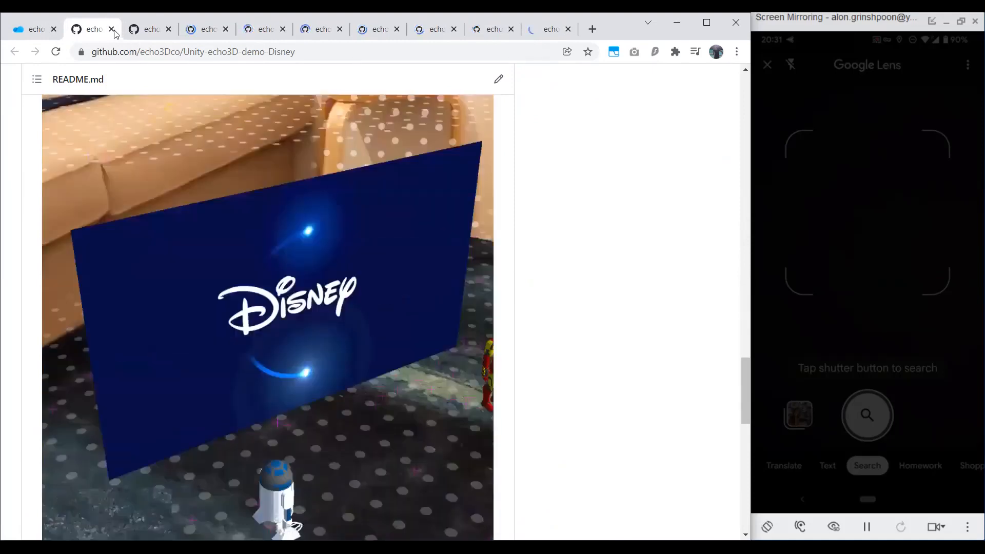
pyautogui.click(146, 29)
# Look through the Interior-Design demo's README and its screenshots, and close the page.
pyautogui.scroll(-15, 275, 214)
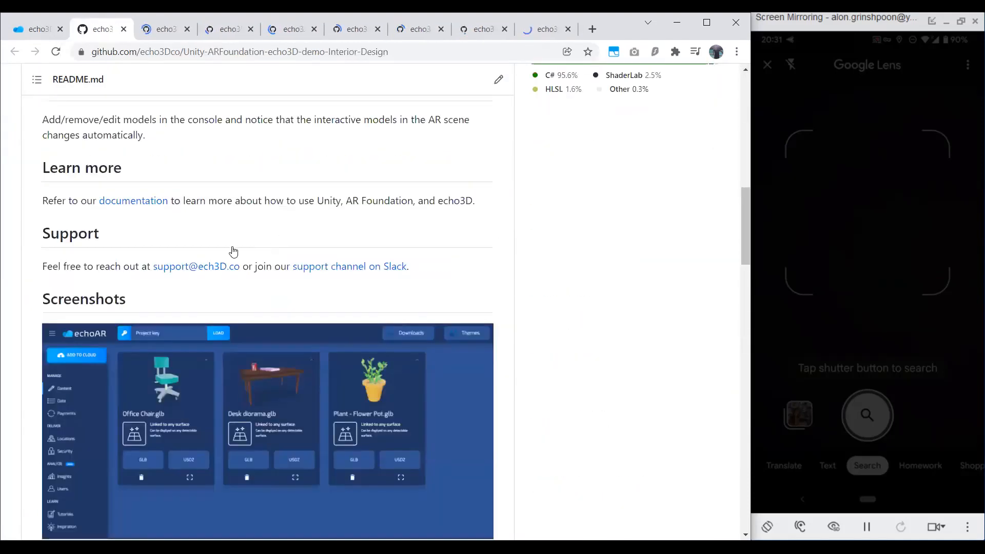
pyautogui.scroll(-10, 191, 243)
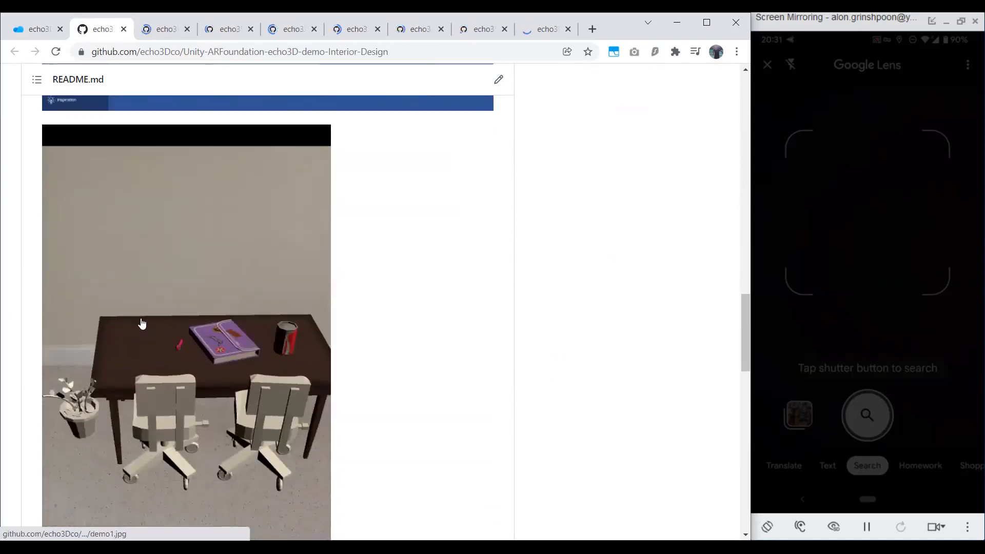
pyautogui.scroll(-1, 215, 253)
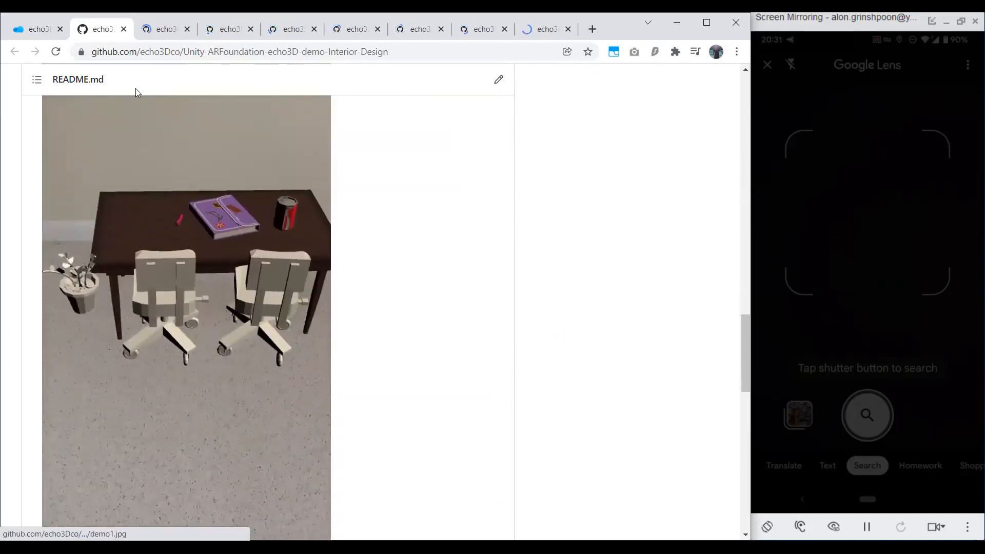
pyautogui.click(123, 30)
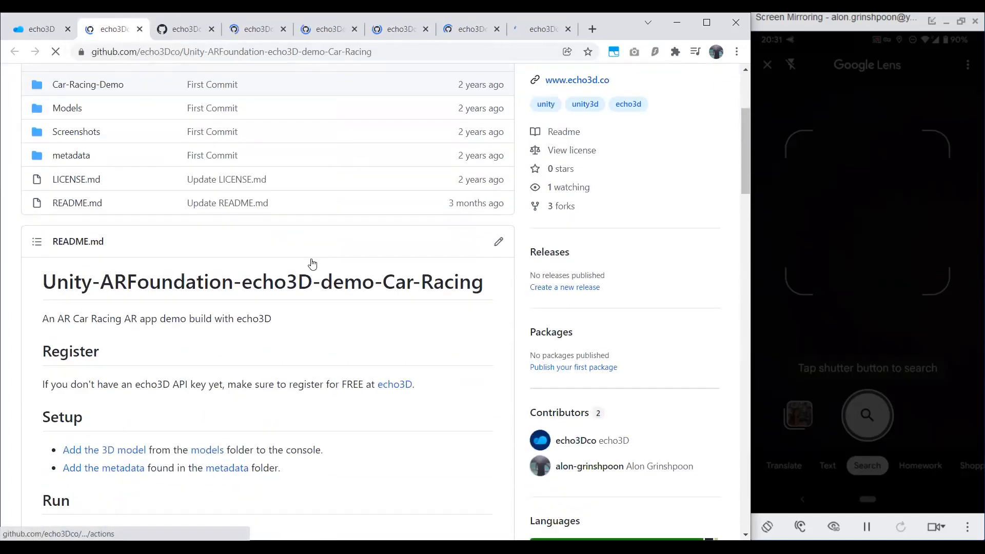
# View the AR race track screenshots in the Car-Racing demo's README and close the page.
pyautogui.scroll(-5, 313, 264)
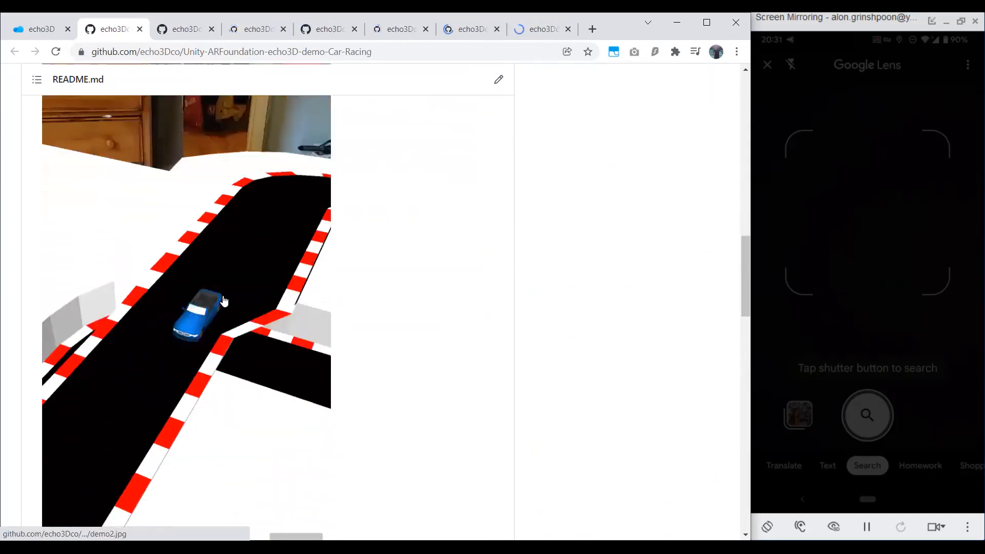
pyautogui.scroll(-10, 277, 293)
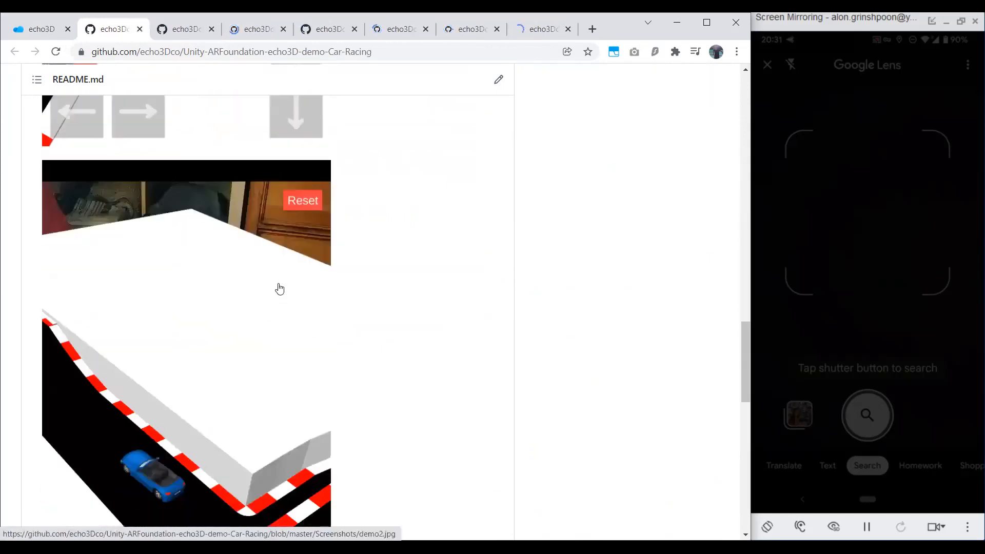
pyautogui.scroll(-2, 279, 289)
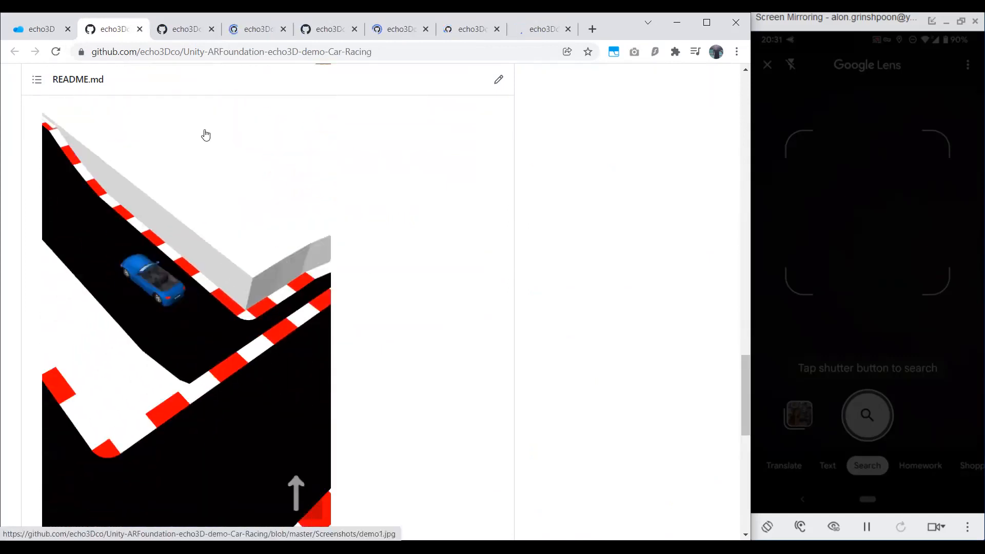
pyautogui.click(139, 29)
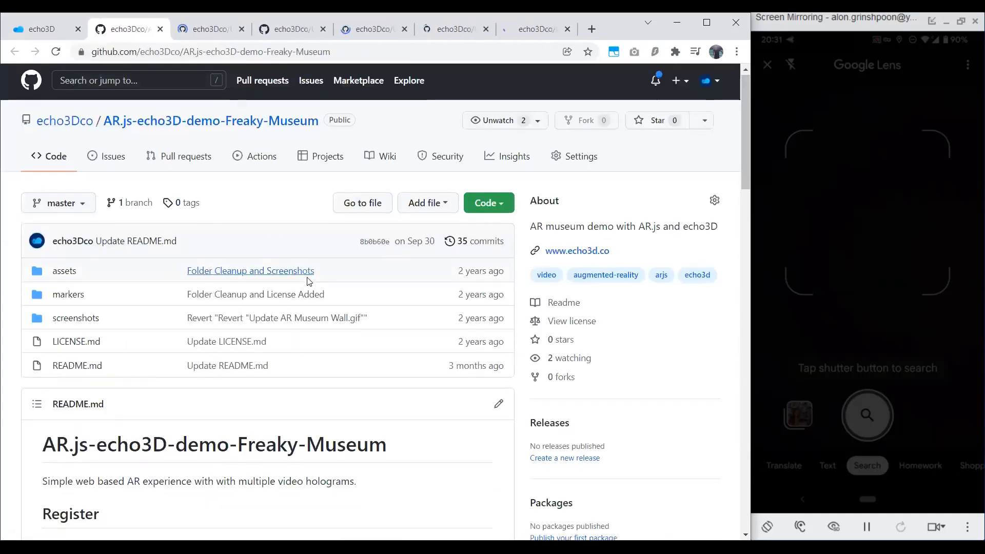
# Examine the museum wall and console screenshots in the AR.js Freaky-Museum README, and close the page.
pyautogui.scroll(-5, 308, 279)
pyautogui.scroll(-10, 308, 280)
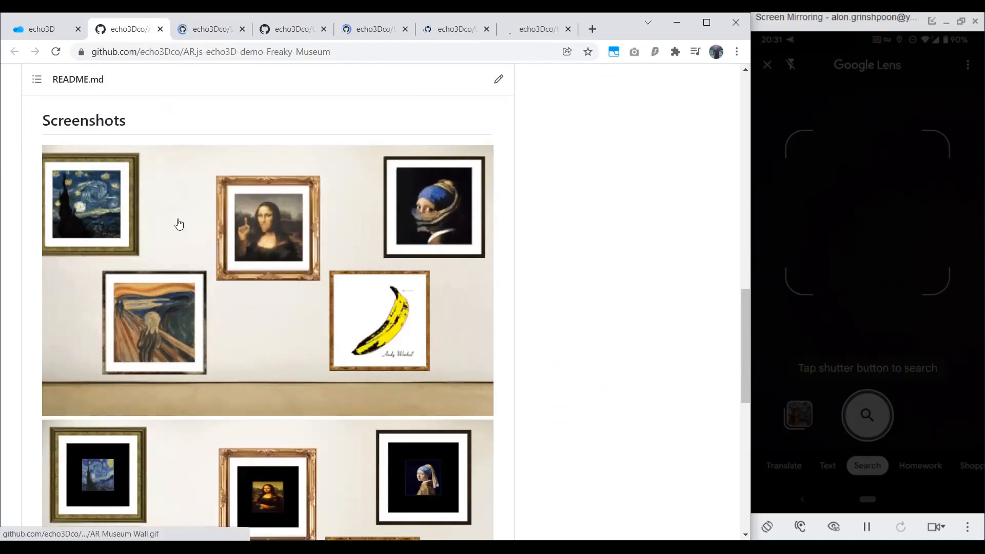
pyautogui.scroll(-3, 321, 253)
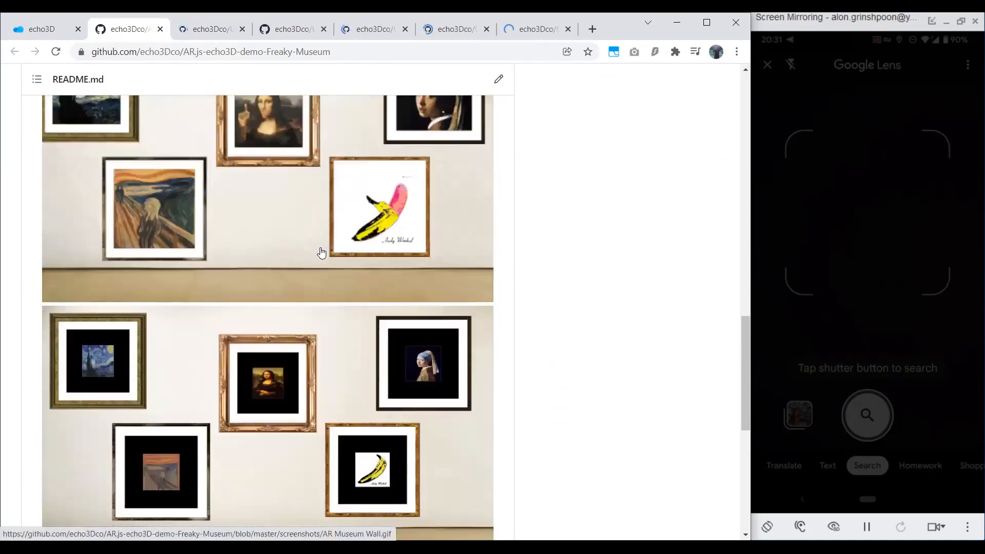
pyautogui.scroll(-4, 410, 277)
pyautogui.scroll(1, 368, 209)
pyautogui.scroll(-1, 365, 228)
pyautogui.scroll(-3, 343, 219)
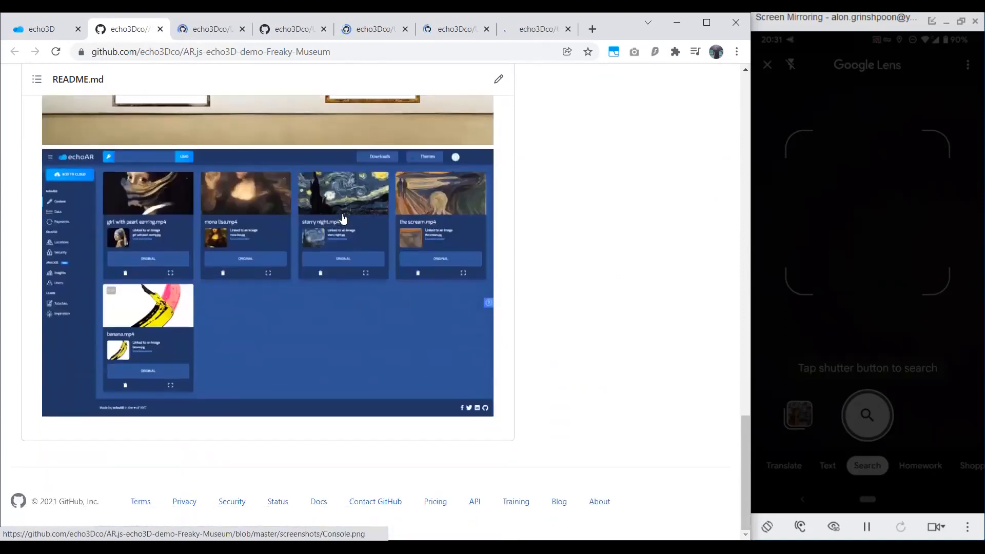
pyautogui.click(158, 29)
# View the phone, Unity and console screenshots in the Remote-Work demo's README, and close the page.
pyautogui.scroll(-12, 331, 230)
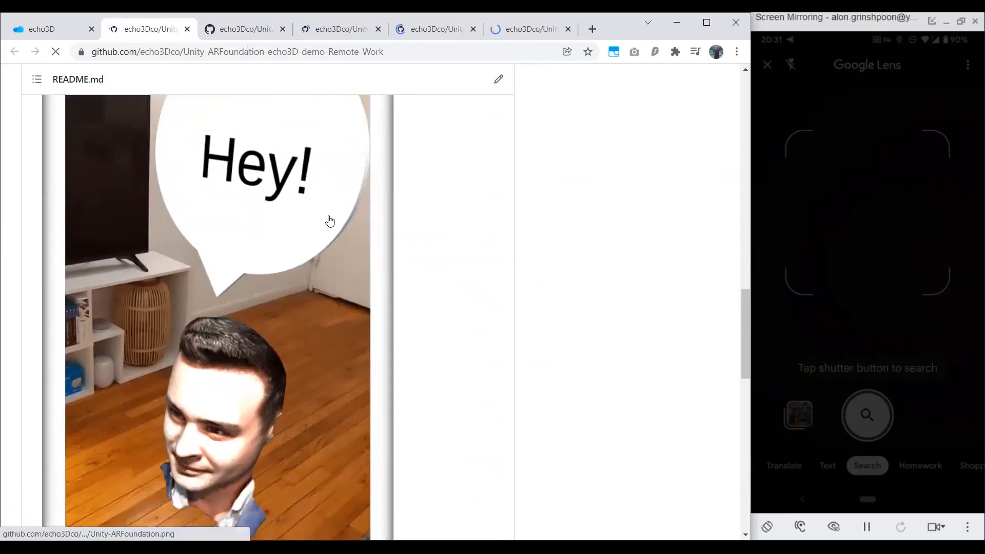
pyautogui.scroll(-8, 328, 219)
pyautogui.scroll(-2, 271, 286)
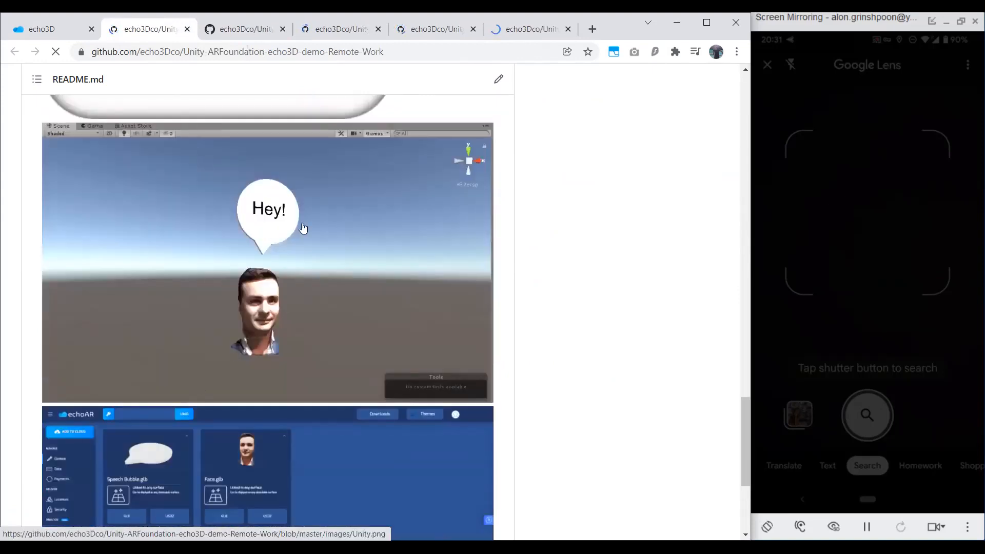
pyautogui.scroll(-5, 265, 288)
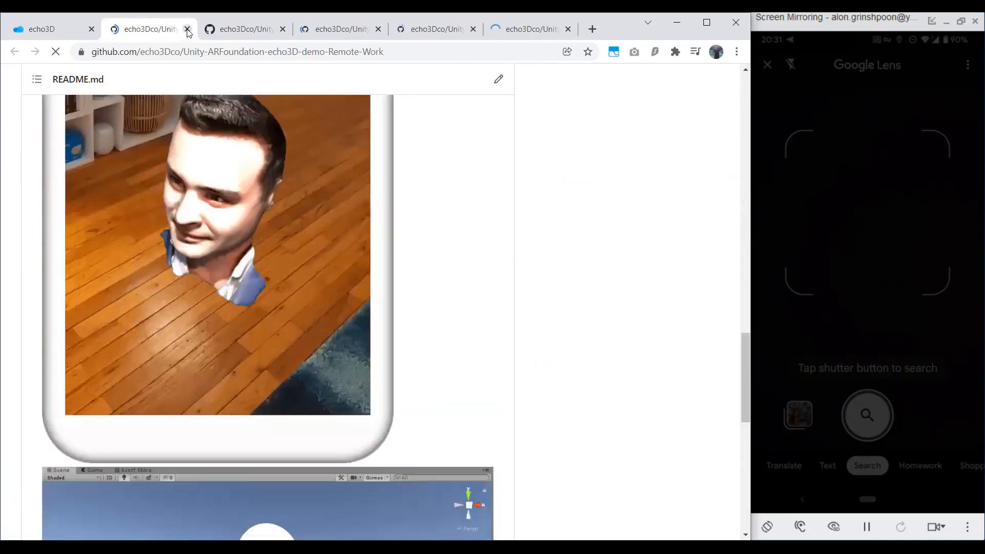
pyautogui.click(187, 29)
# Examine the bar chart scene and console screenshots in the Unity-echo3D-demo-COVID19 README.
pyautogui.scroll(-7, 344, 274)
pyautogui.scroll(-10, 345, 272)
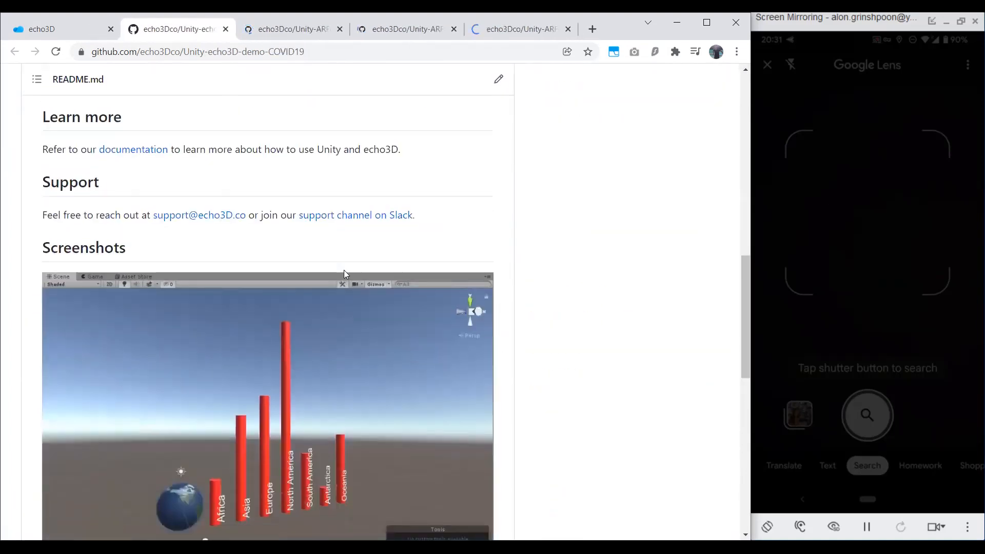
pyautogui.scroll(2, 308, 275)
pyautogui.scroll(-1, 249, 278)
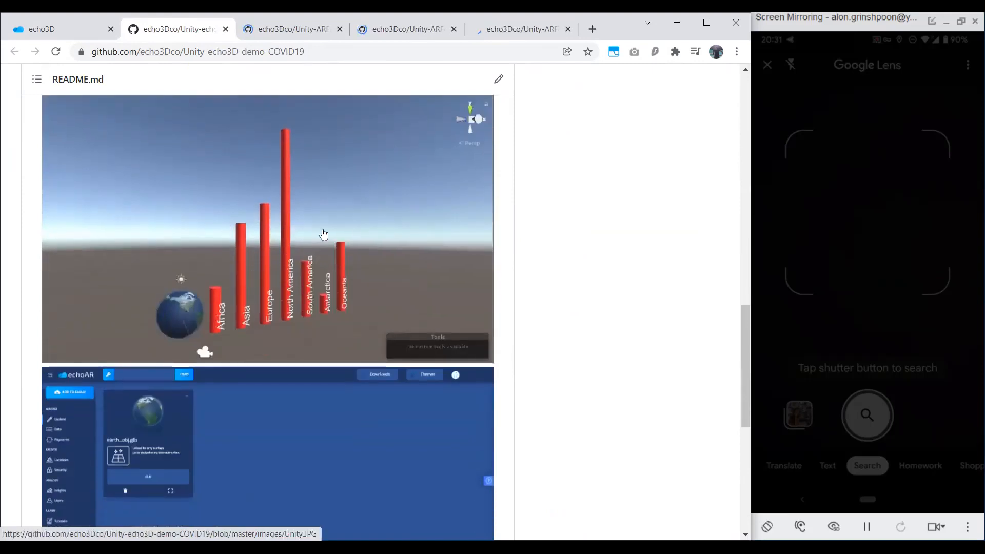
pyautogui.scroll(-1, 318, 231)
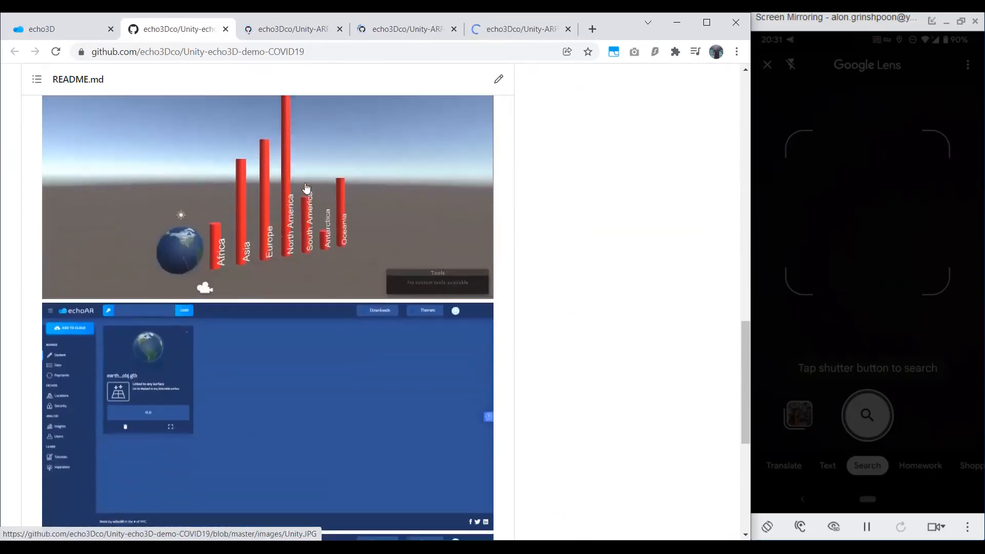
# View the AR planet and Venus information screenshots in the Solar-System demo's README, and close the page.
pyautogui.hotkey('ctrl', 'Tab')
pyautogui.scroll(-14, 335, 286)
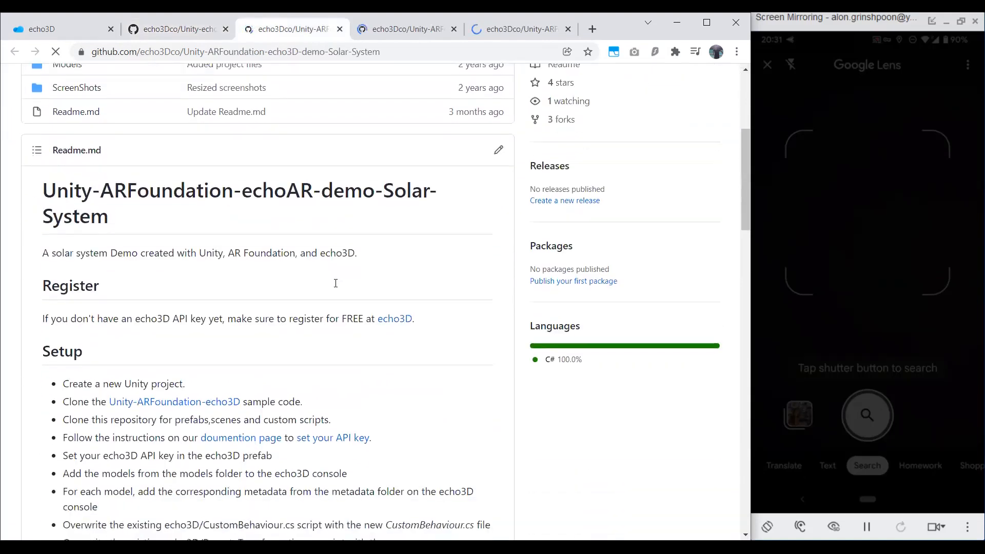
pyautogui.scroll(-6, 336, 285)
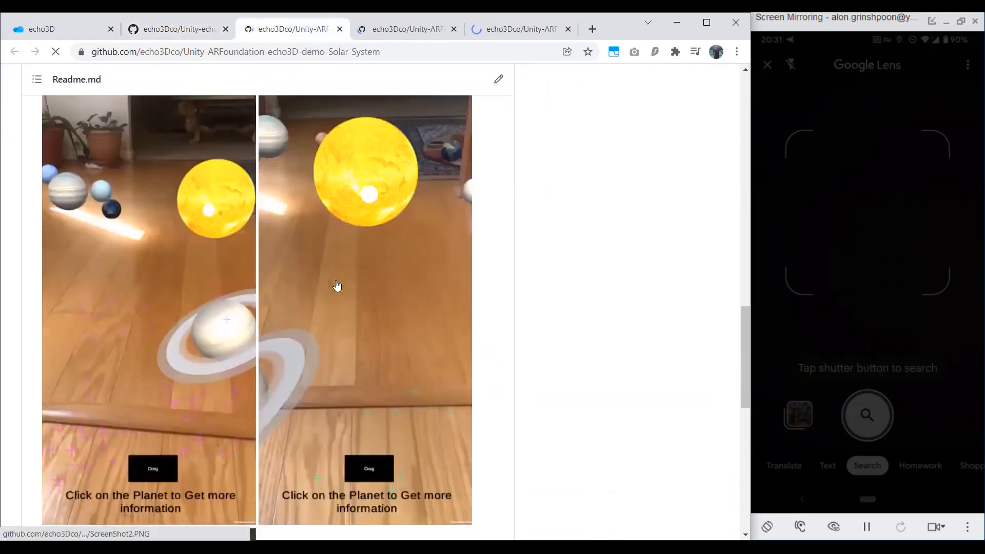
pyautogui.scroll(-5, 339, 302)
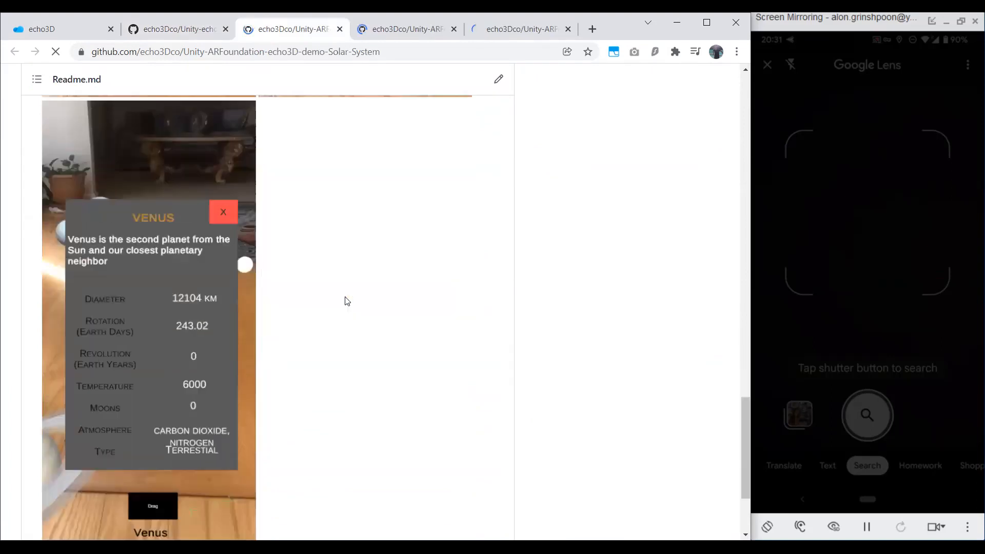
pyautogui.scroll(9, 330, 297)
pyautogui.scroll(-3, 239, 355)
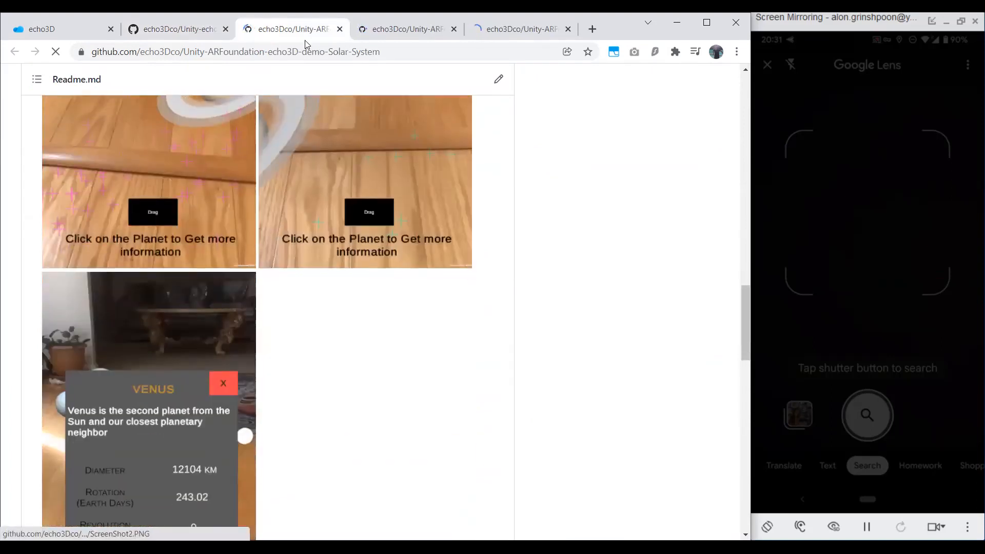
pyautogui.click(340, 28)
# View the phone and Unity scene screenshots in the Living-Room-TV demo's README, and close the page.
pyautogui.scroll(-15, 334, 269)
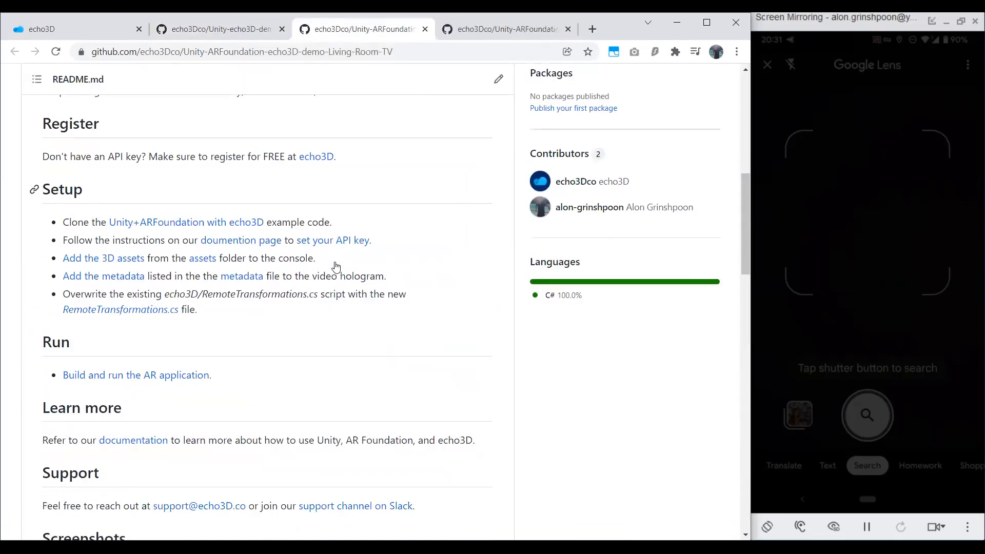
pyautogui.scroll(2, 220, 341)
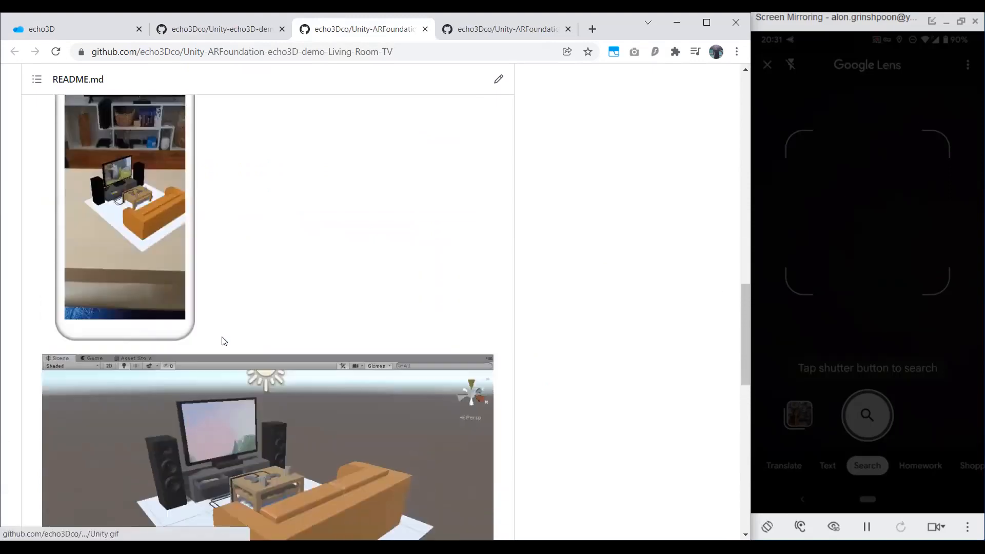
pyautogui.scroll(-2, 199, 350)
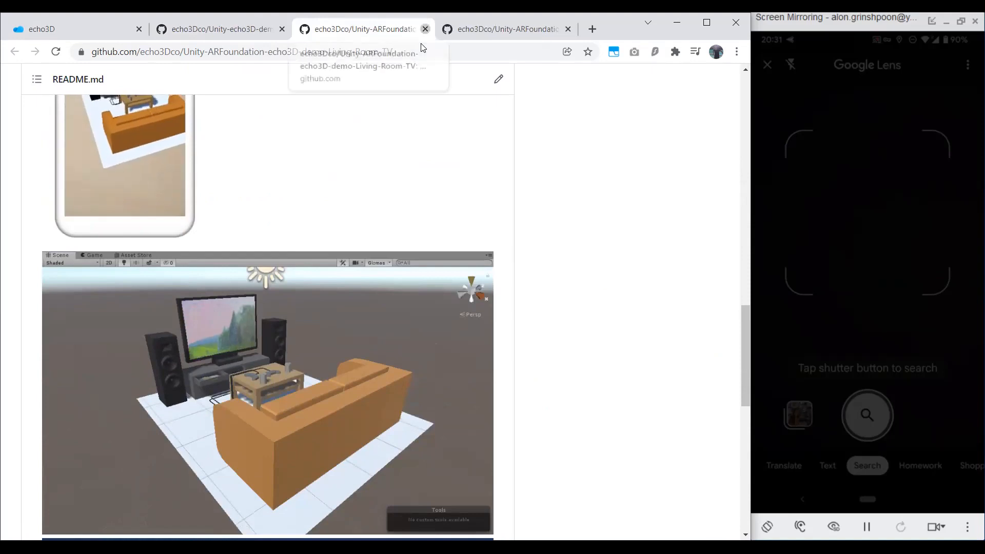
pyautogui.click(425, 28)
# Examine the phone, Unity and console screenshots in the Election demo's README, and close the page.
pyautogui.scroll(-10, 341, 279)
pyautogui.scroll(-18, 346, 280)
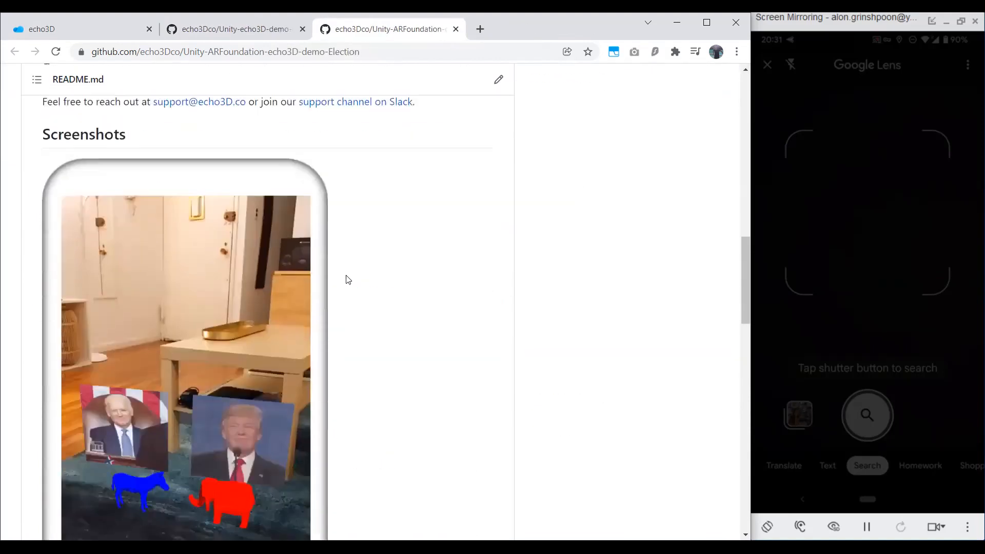
pyautogui.scroll(-1, 349, 279)
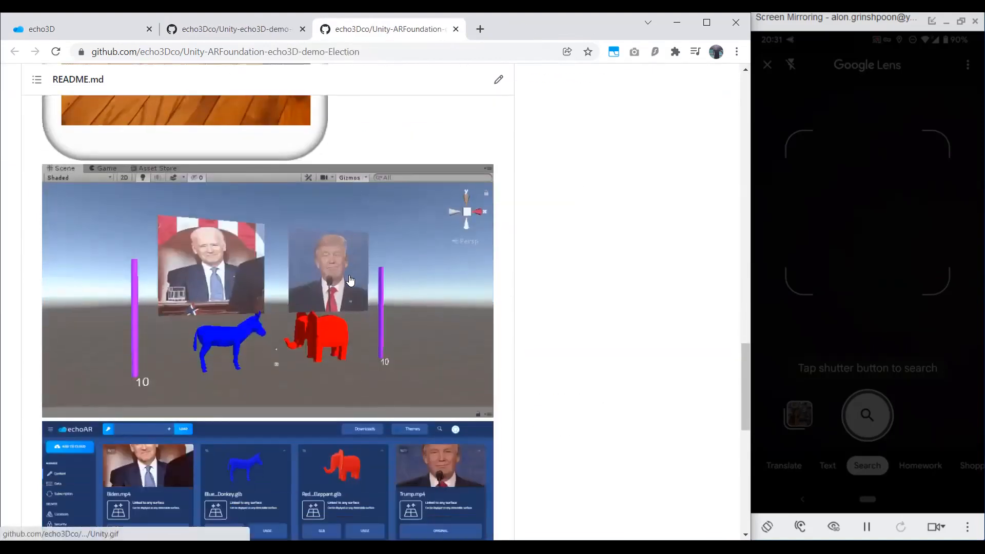
pyautogui.scroll(-3, 209, 298)
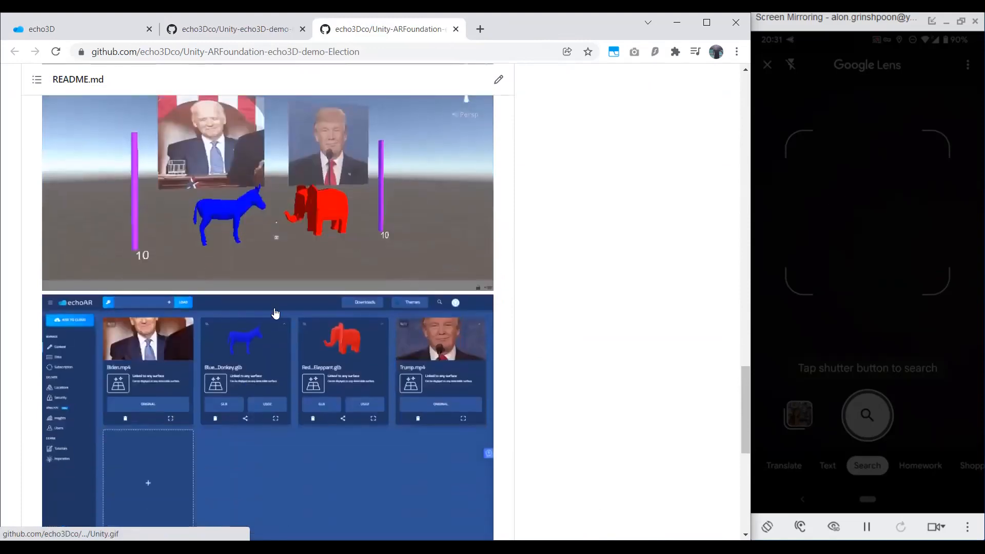
pyautogui.click(456, 29)
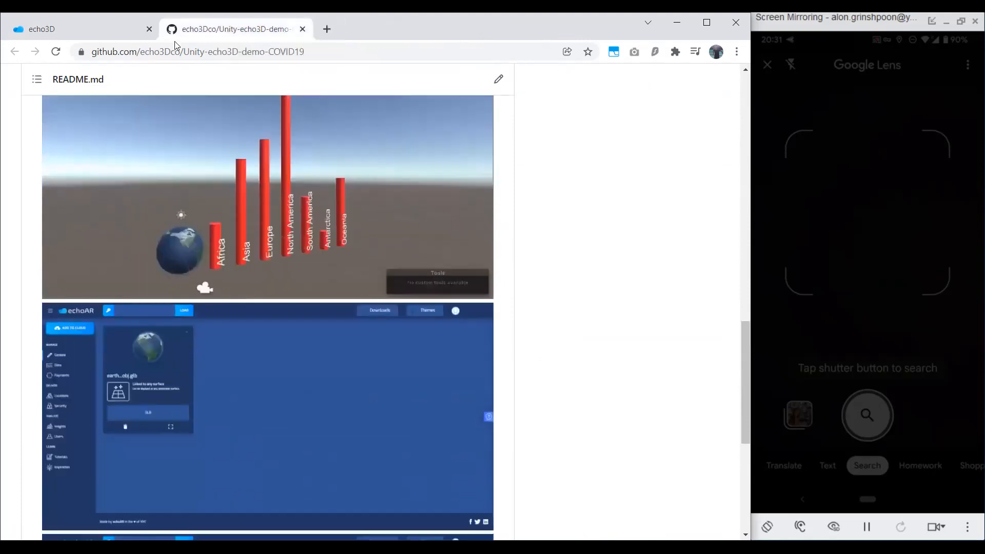
# Return to the echo3D console, dismiss its help options, and view the project's Data page with the hologram metadata tables.
pyautogui.click(131, 33)
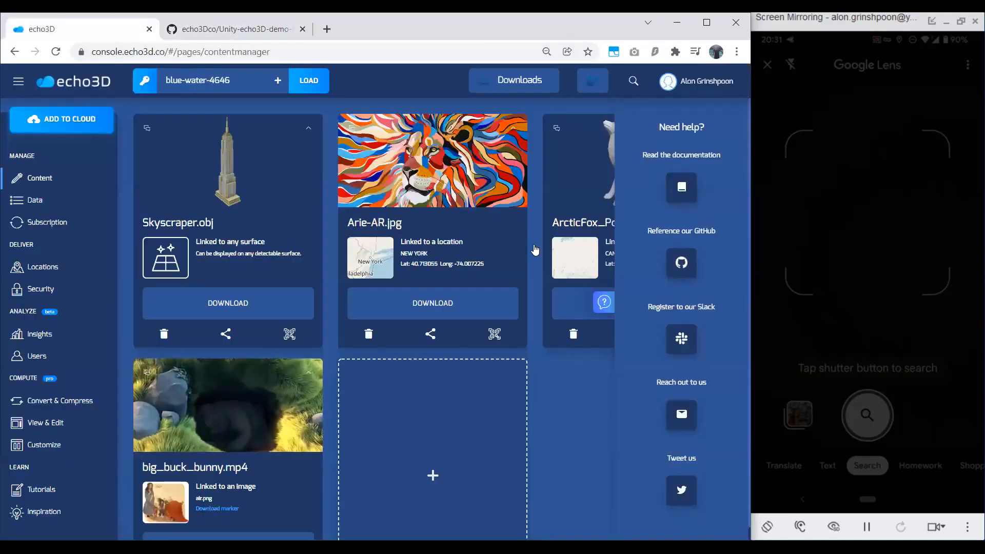
pyautogui.click(605, 303)
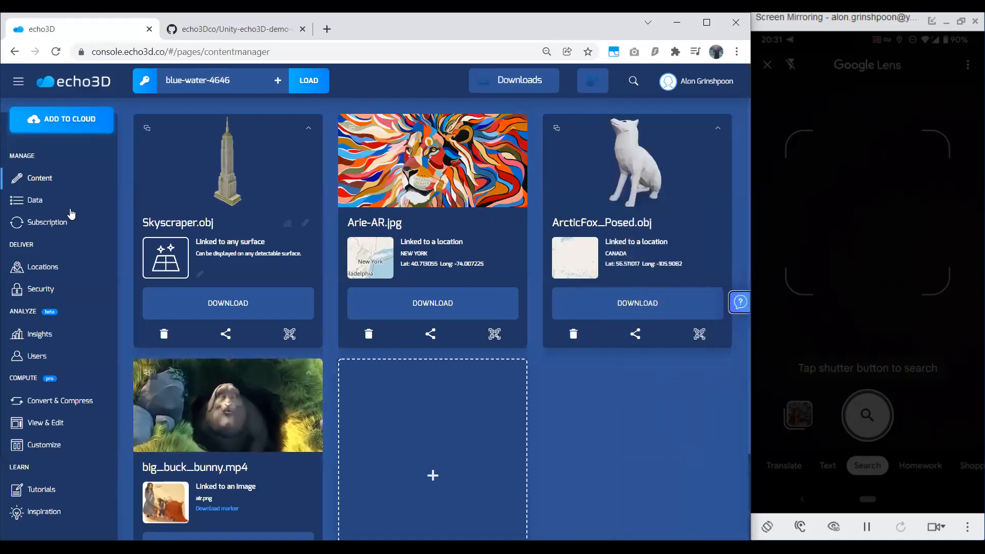
pyautogui.click(71, 209)
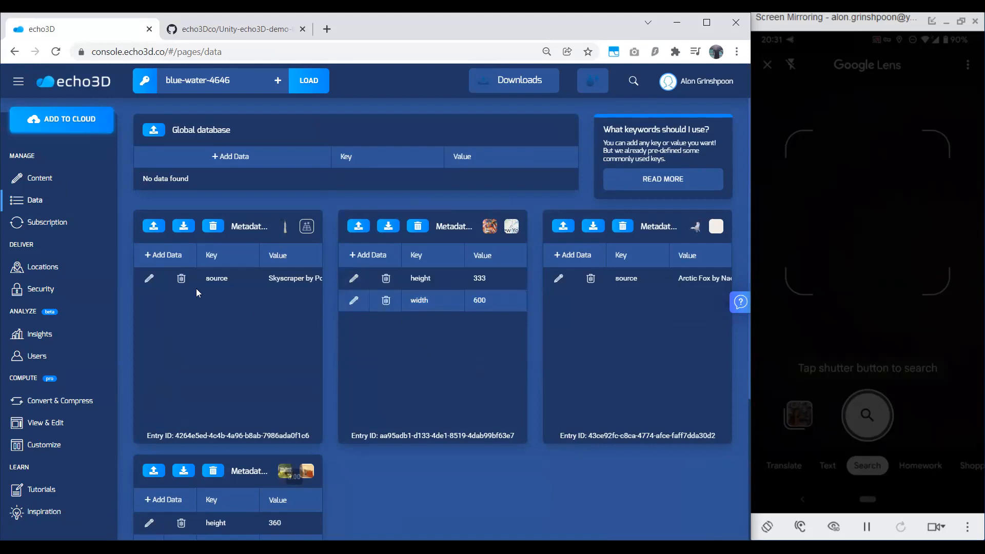
# Review the subscription plans and plan usage on the Subscription page.
pyautogui.click(52, 232)
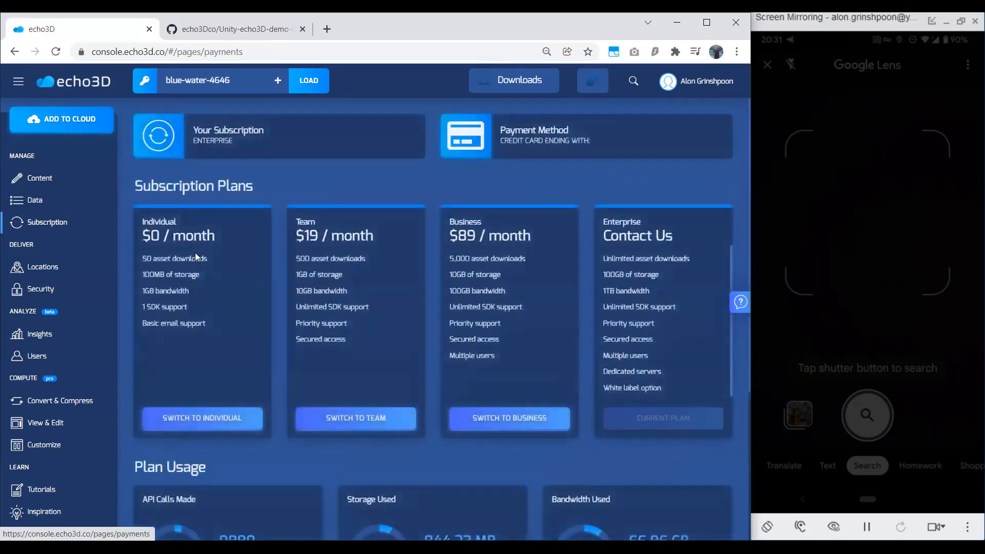
pyautogui.scroll(-2, 216, 288)
pyautogui.scroll(-2, 228, 294)
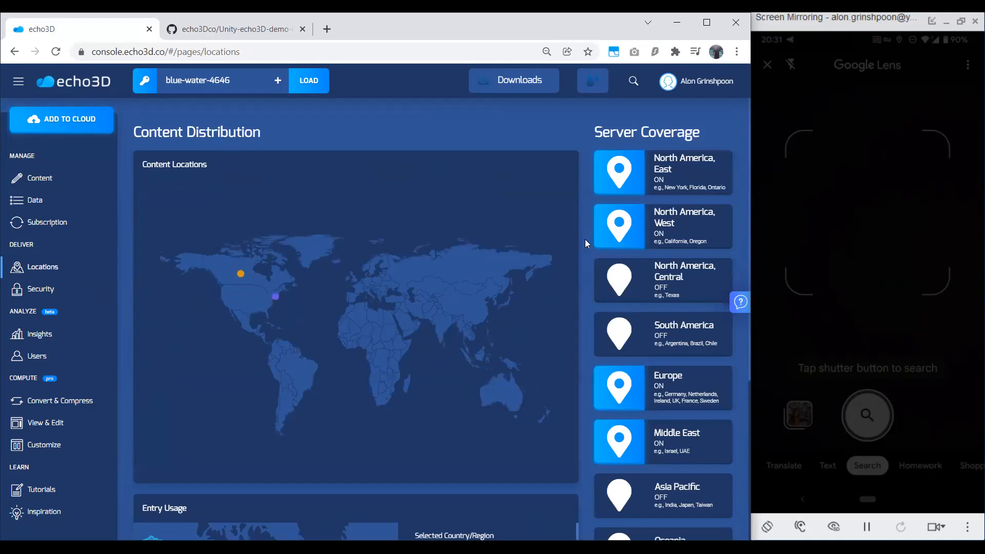
# Inspect the Arie-AR.jpg and ArcticFox_Posed.obj markers on the content locations map, and review the entry usage and server coverage.
pyautogui.click(250, 291)
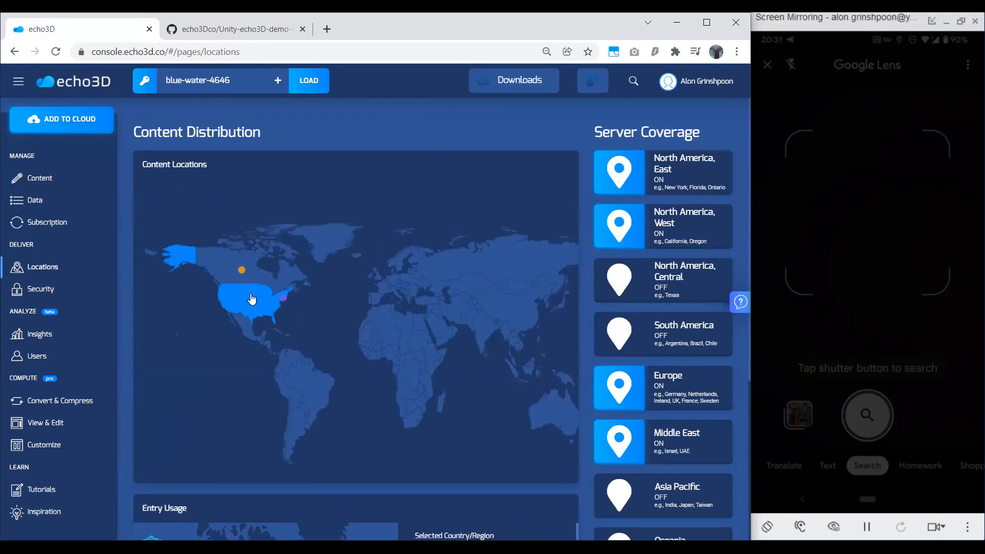
pyautogui.moveTo(374, 312)
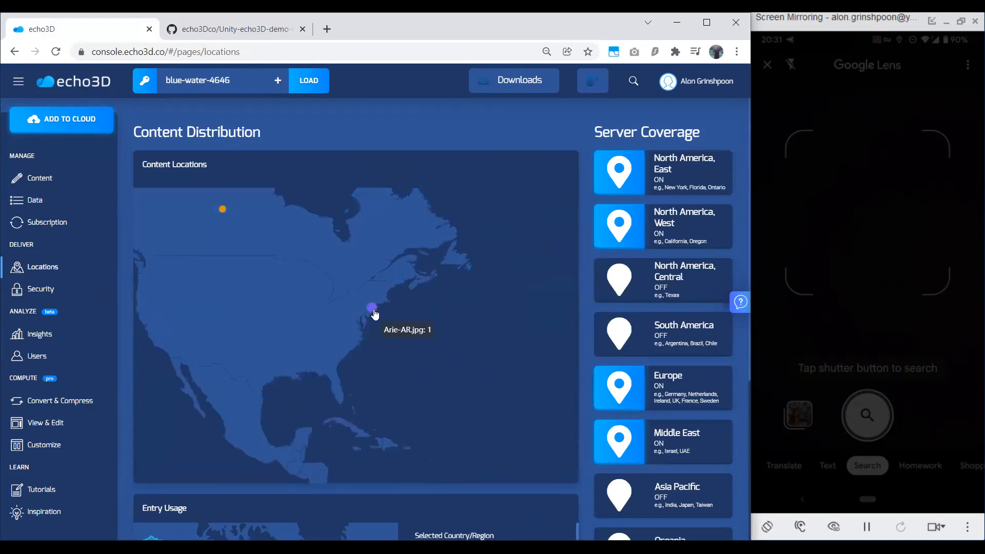
pyautogui.scroll(-3, 373, 312)
pyautogui.moveTo(250, 229)
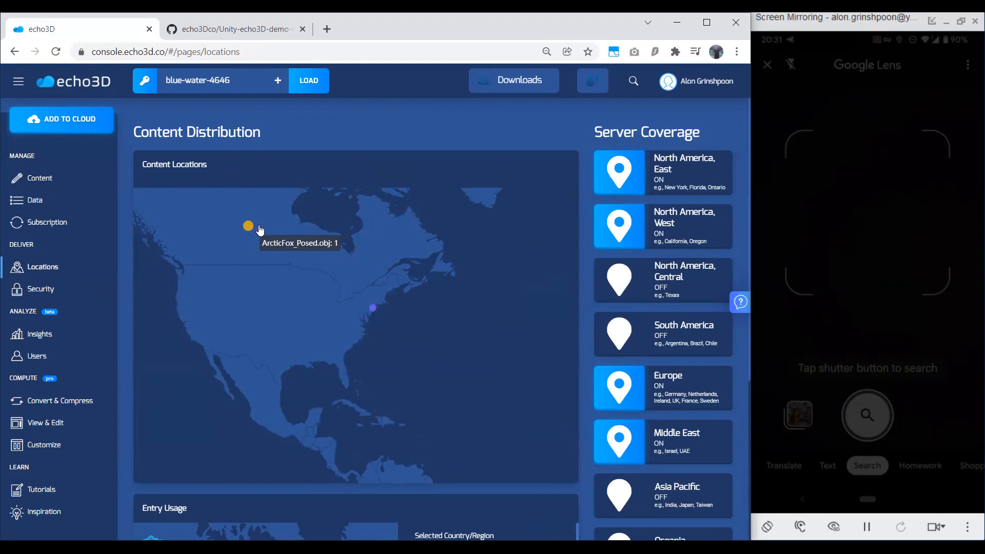
pyautogui.scroll(-3, 587, 347)
pyautogui.scroll(-1, 588, 351)
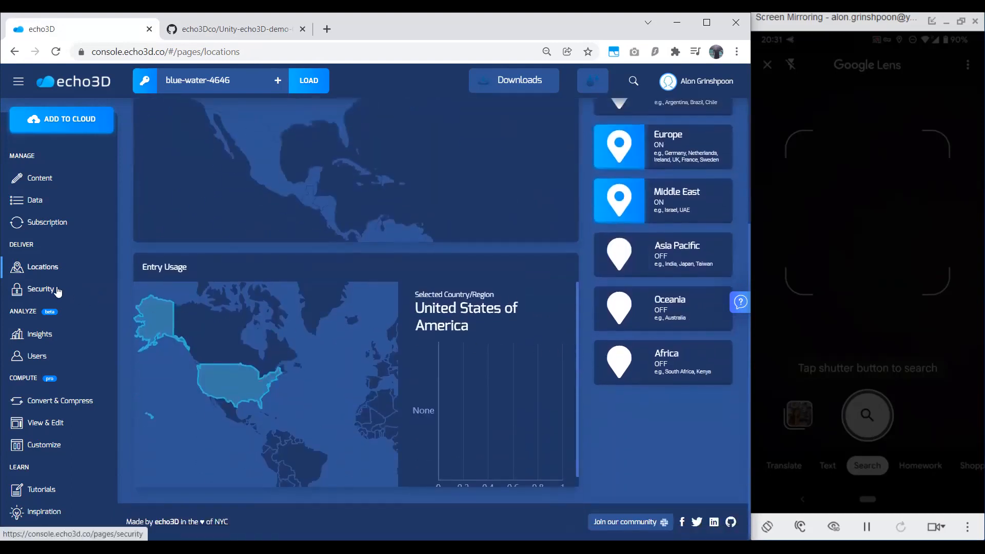
# Review the project settings, secret key, user settings and associated projects on the Security page.
pyautogui.scroll(-2, 235, 302)
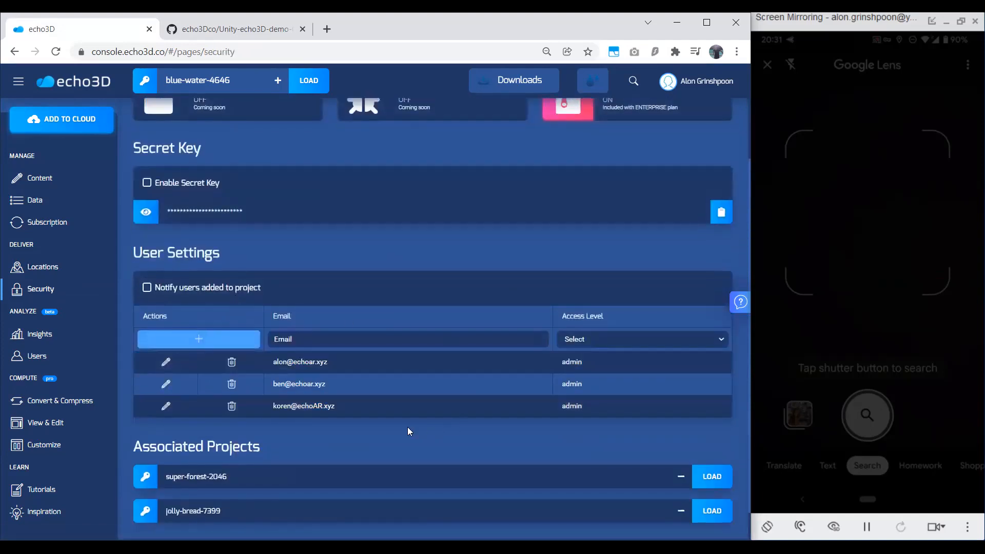
pyautogui.scroll(2, 400, 422)
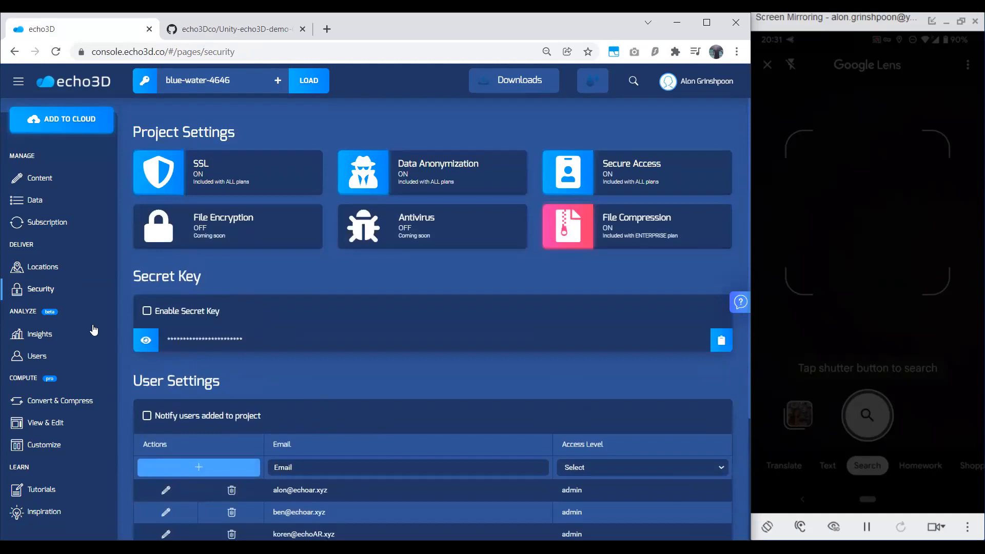
# Review the usage statistics, usage history and project history on the Insights page, and view the Users Distribution map.
pyautogui.click(66, 334)
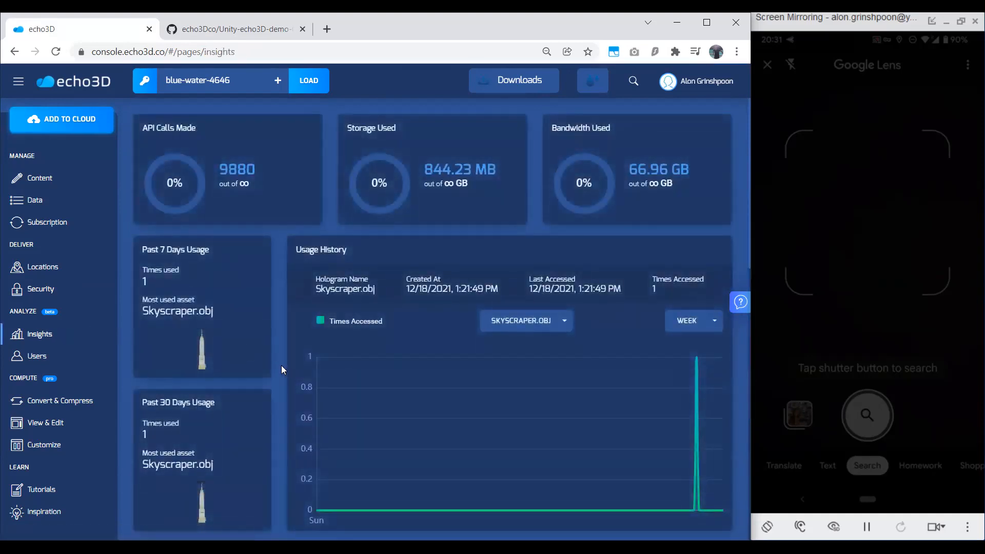
pyautogui.scroll(-1, 281, 365)
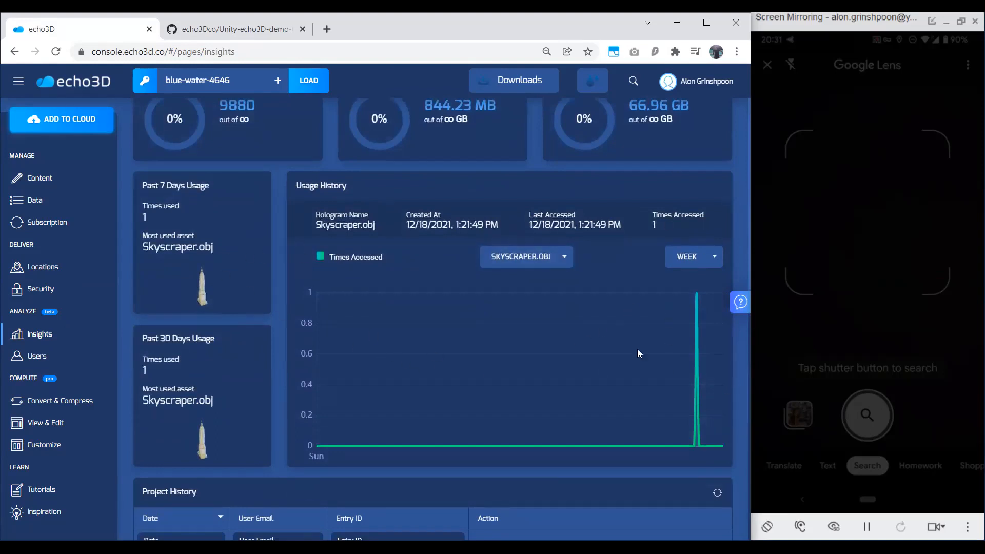
pyautogui.scroll(-2, 559, 341)
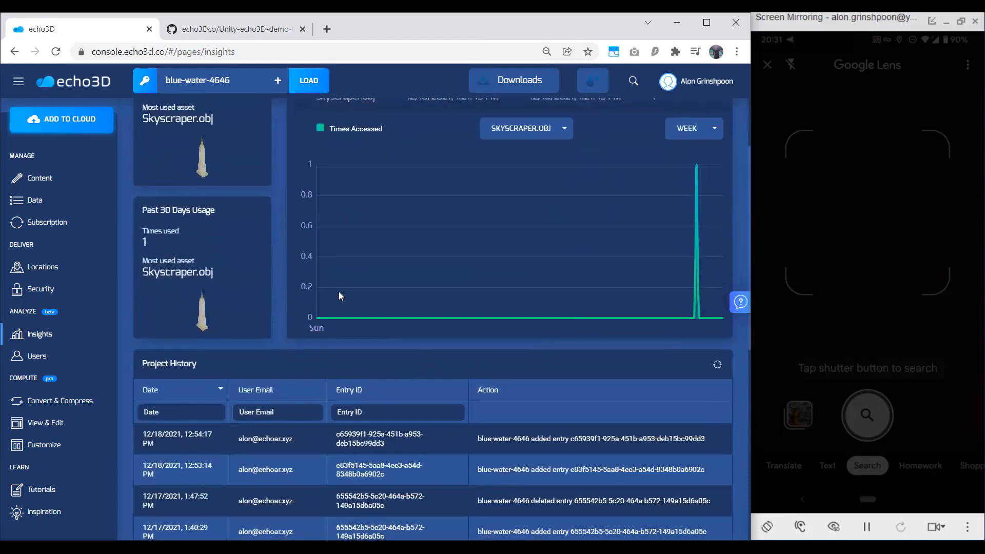
pyautogui.scroll(-2, 326, 305)
pyautogui.scroll(4, 328, 306)
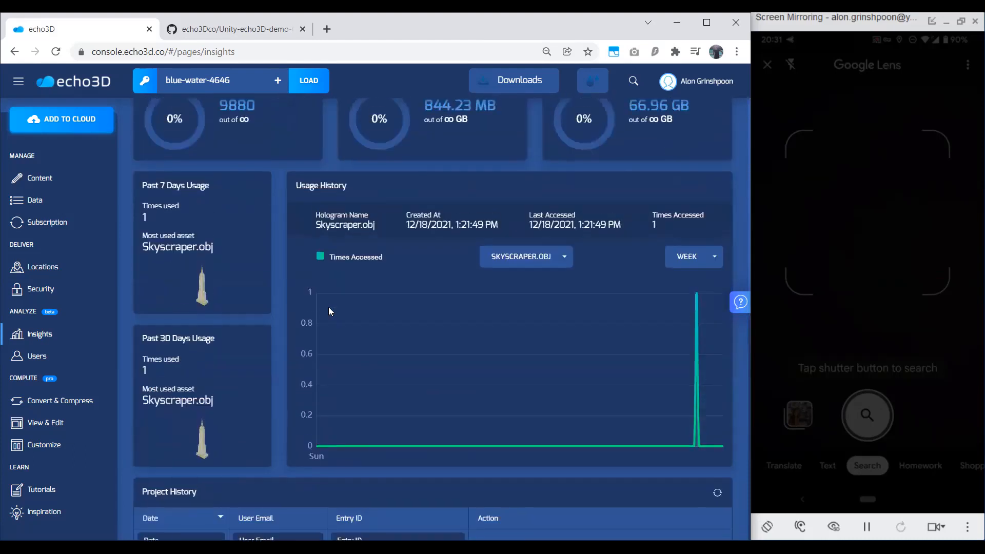
pyautogui.scroll(1, 329, 311)
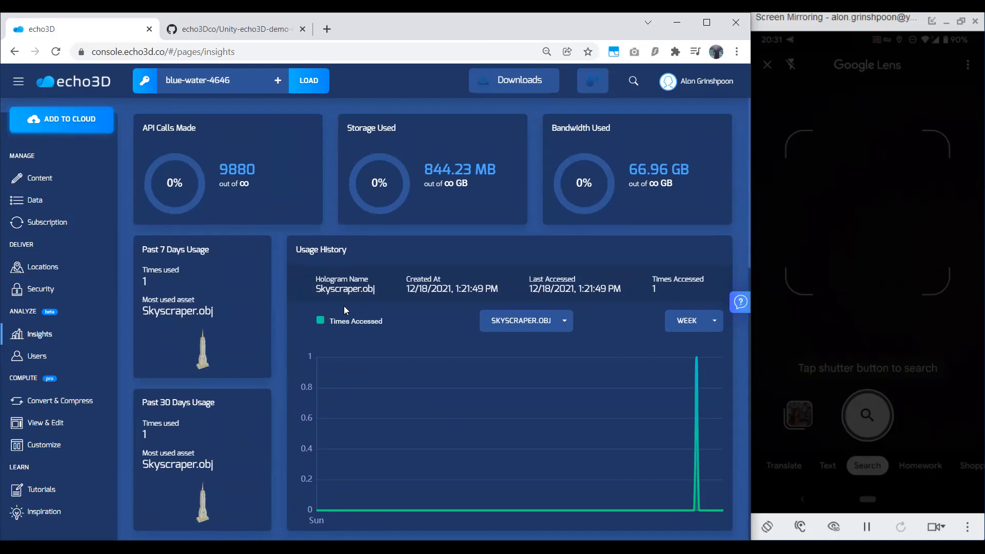
pyautogui.click(31, 364)
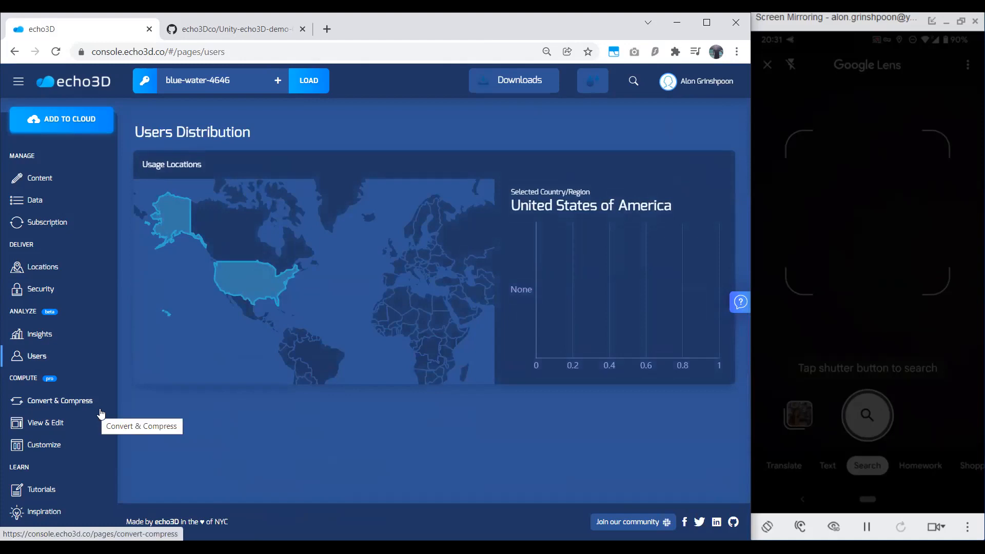
# On the 3D Conversion and Compression page, set the skyscraper model's polygon reduction to 43%.
pyautogui.click(97, 405)
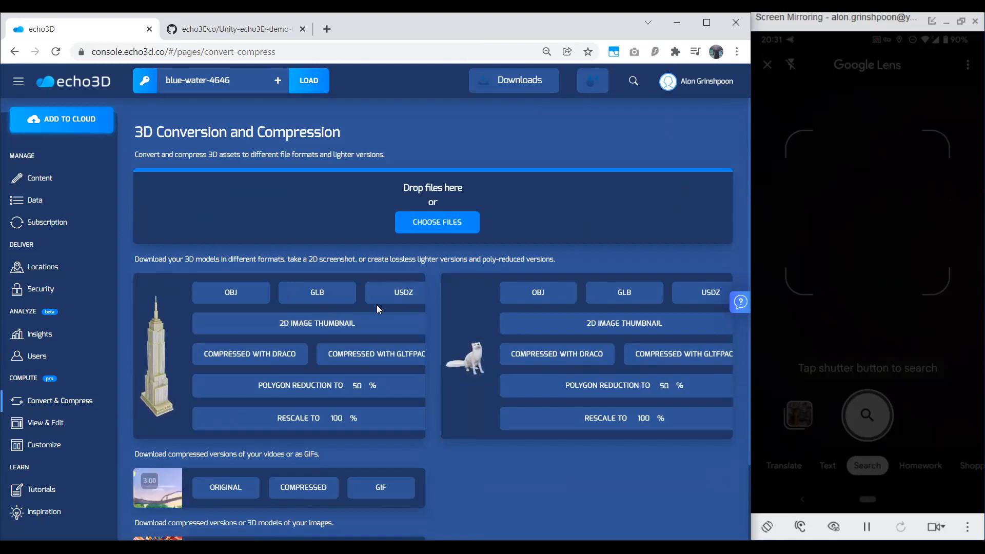
pyautogui.scroll(-1, 371, 308)
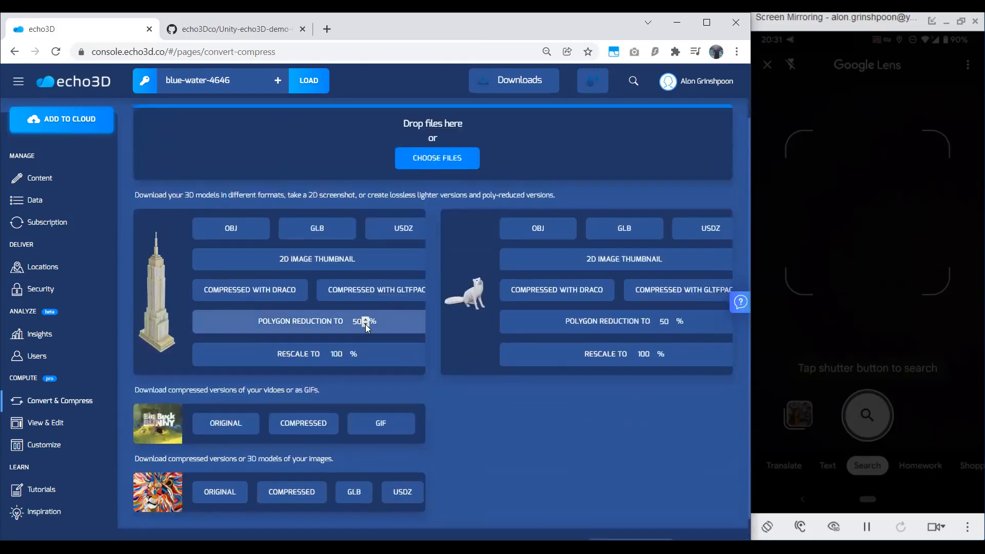
pyautogui.click(363, 325)
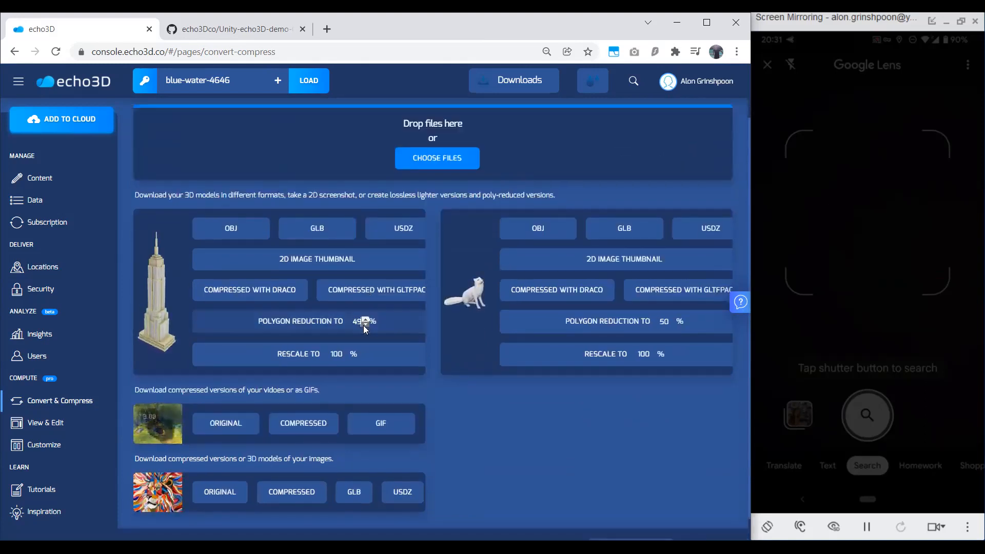
pyautogui.click(363, 325)
pyautogui.click(363, 325)
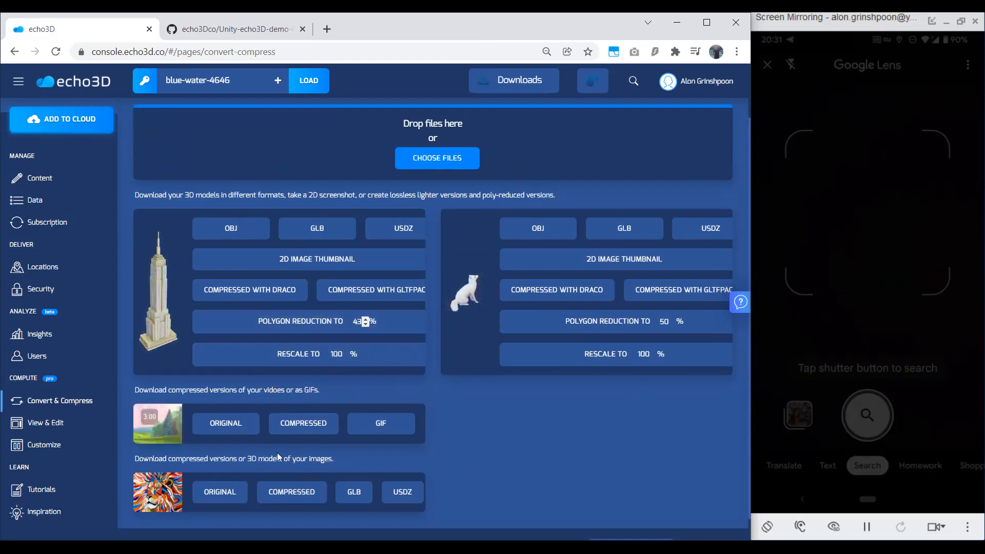
# View the model viewer and editor page, and look over the background, audio, button and preview options of the WebAR Customizer.
pyautogui.click(71, 434)
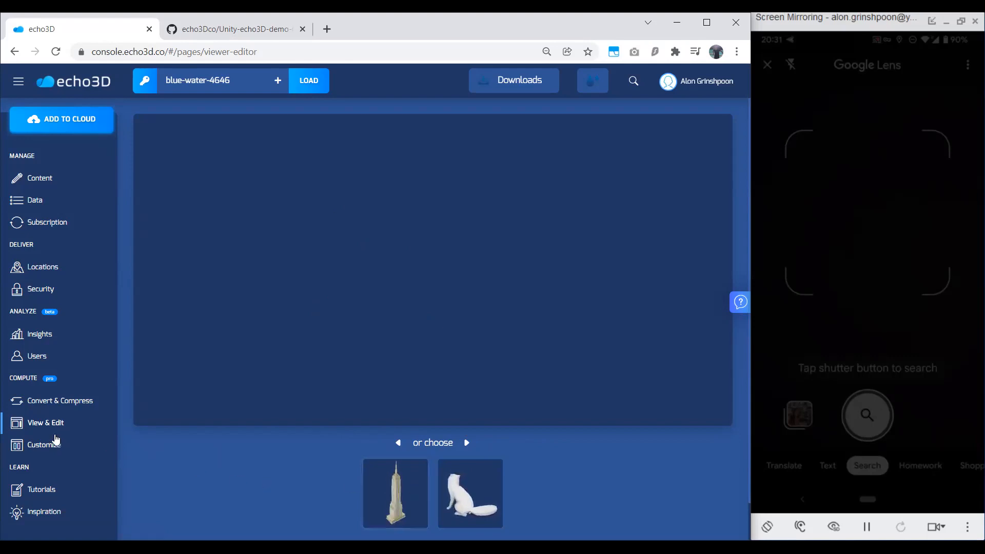
pyautogui.click(83, 455)
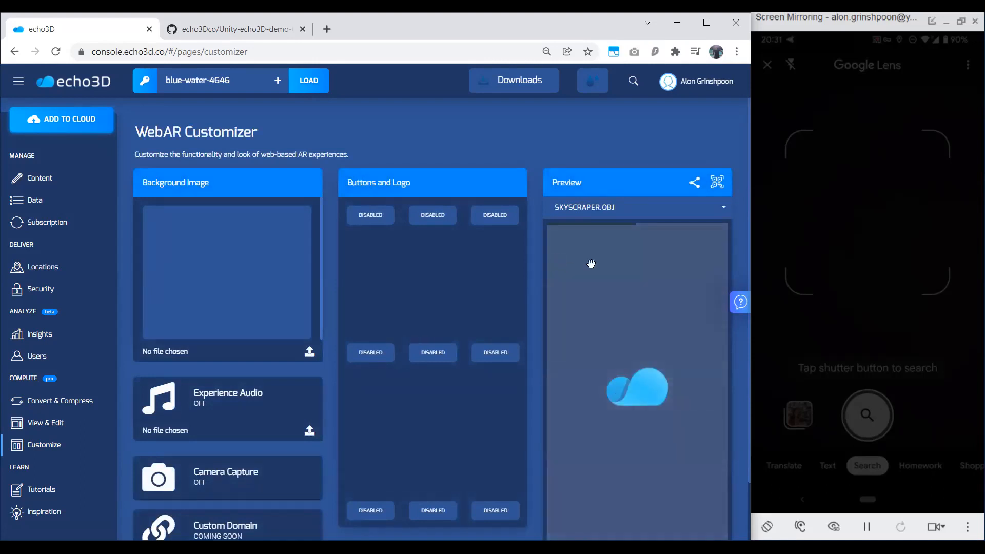
pyautogui.scroll(-2, 545, 294)
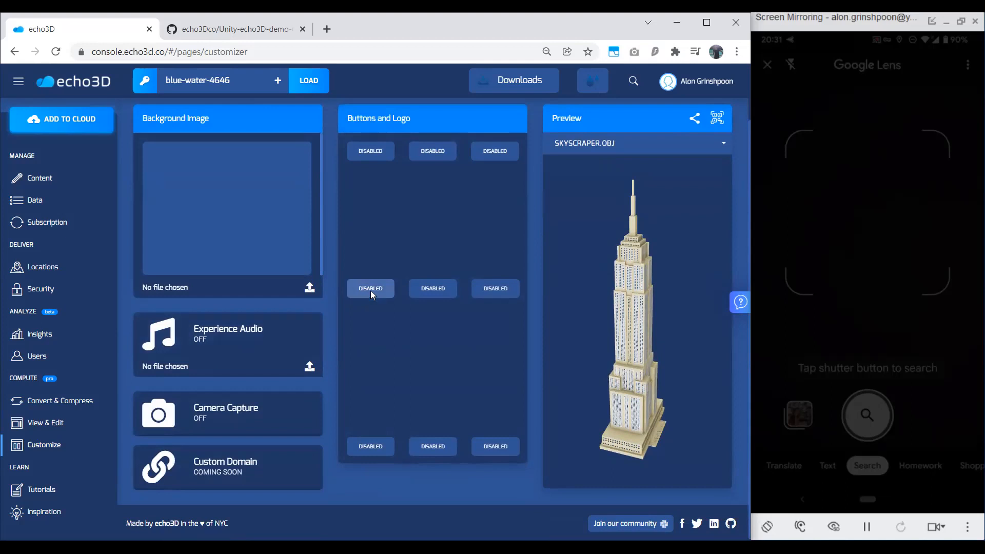
# Rotate the skyscraper in the WebAR Customizer preview and look over the button and logo slots.
pyautogui.scroll(2, 544, 278)
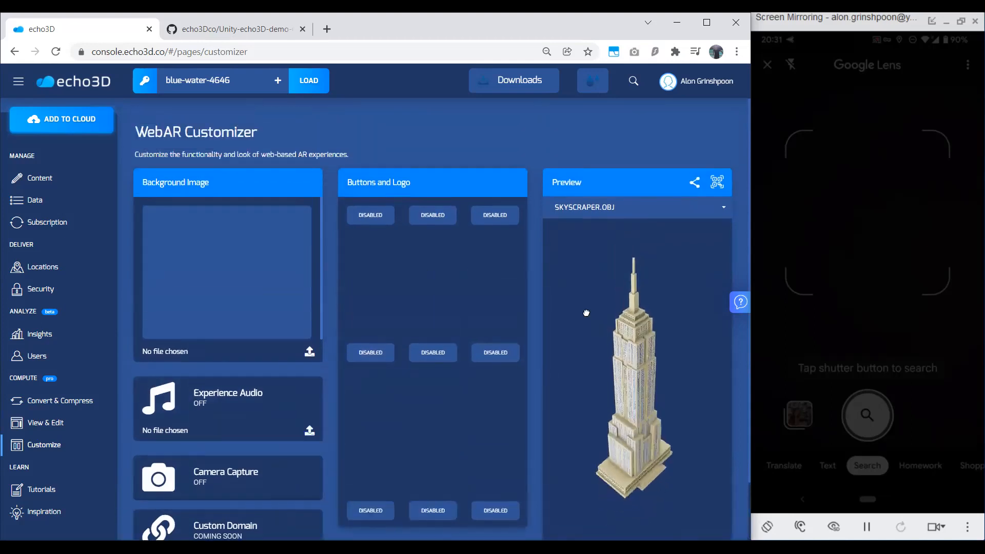
pyautogui.moveTo(617, 388); pyautogui.dragTo(589, 365)
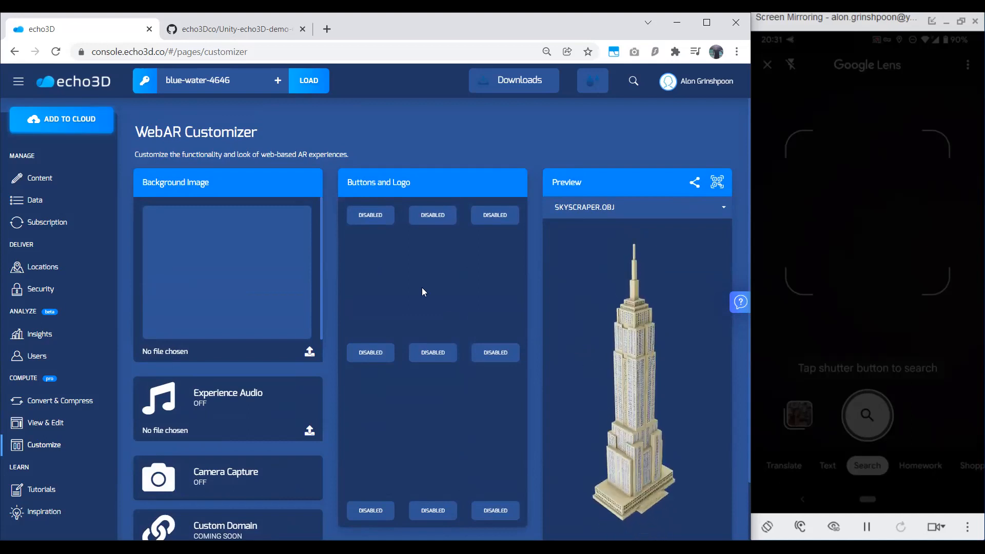
pyautogui.moveTo(367, 224)
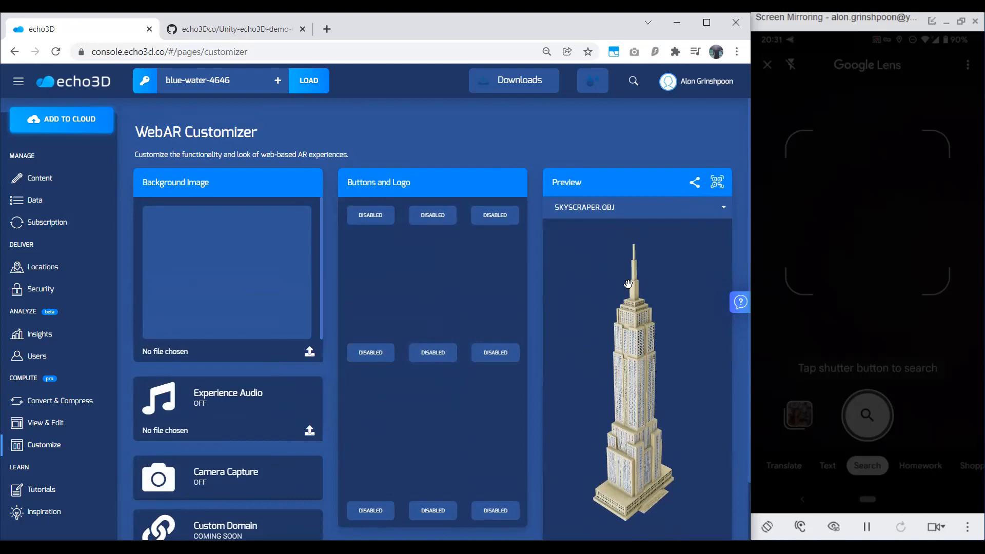
# Browse the tutorials and FAQ entries on the Tutorials page, including the AR, VisionLib and Vuforia guides.
pyautogui.click(90, 494)
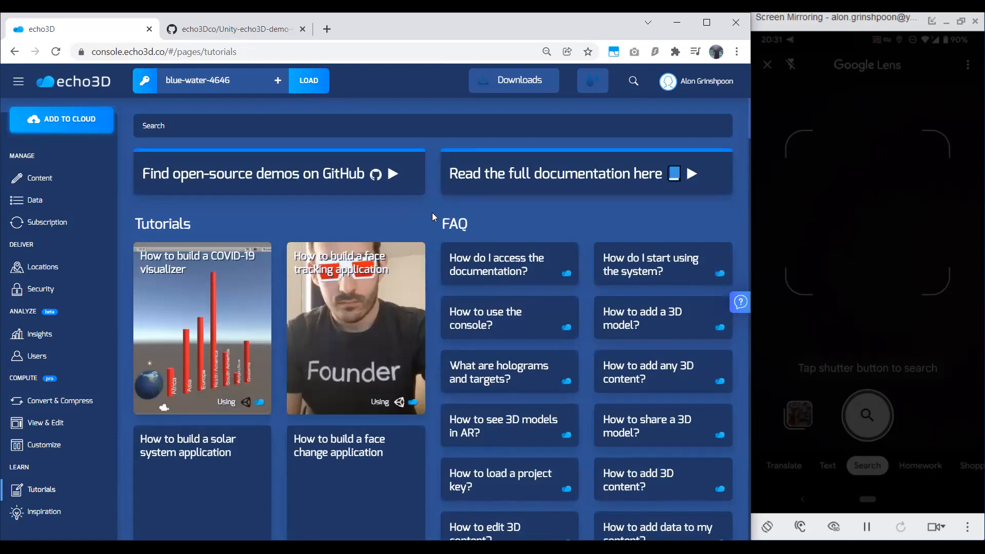
pyautogui.scroll(-8, 432, 212)
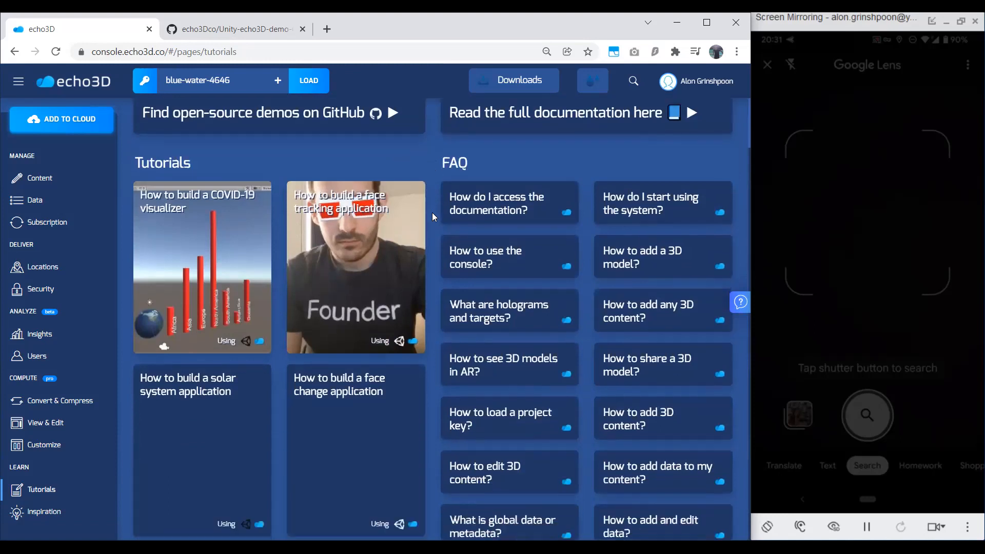
pyautogui.scroll(-10, 432, 213)
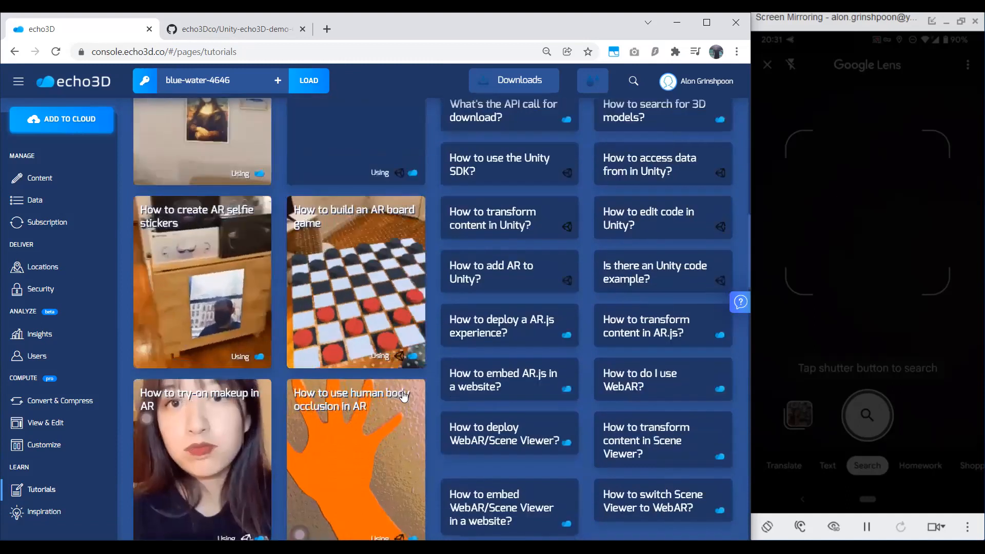
pyautogui.scroll(-1, 200, 357)
pyautogui.scroll(-2, 201, 356)
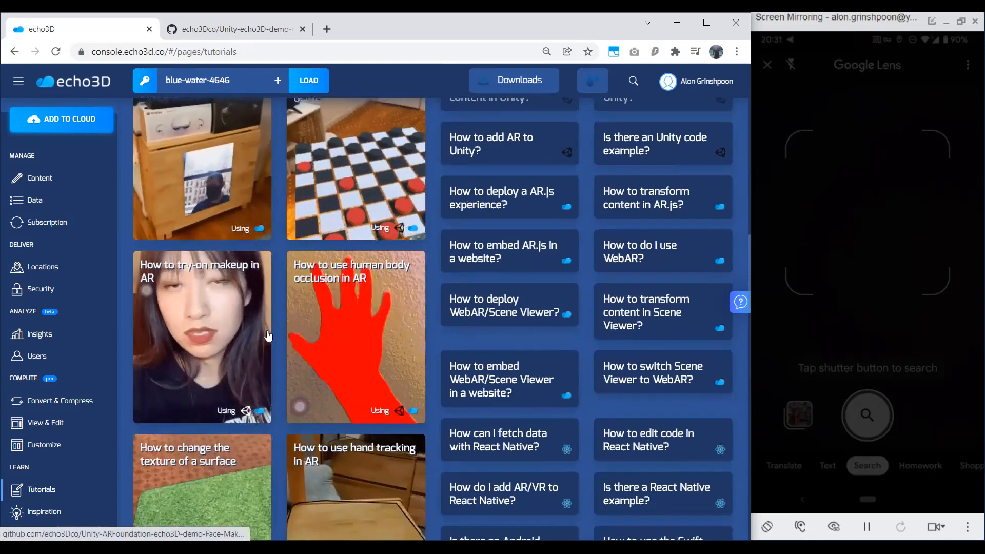
pyautogui.scroll(-12, 274, 334)
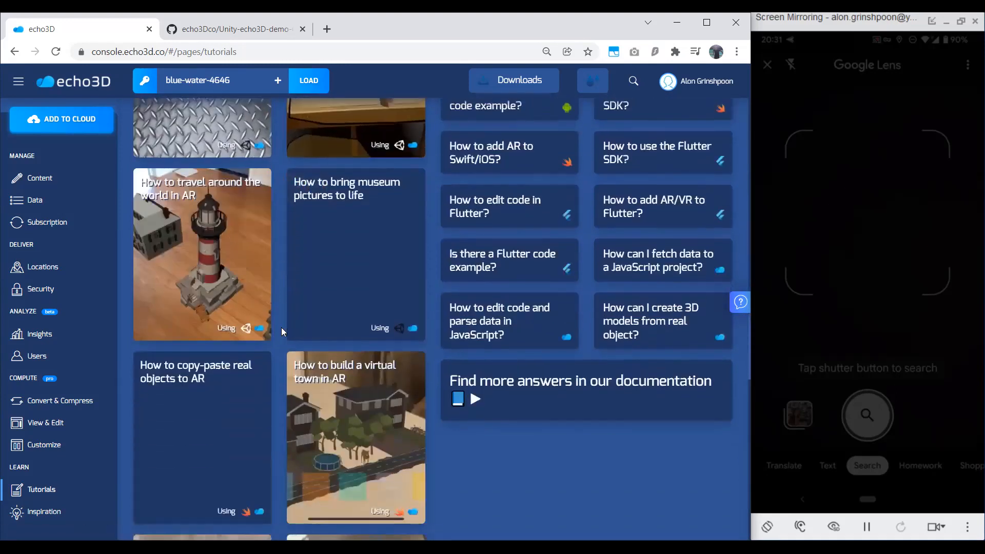
pyautogui.scroll(-7, 287, 332)
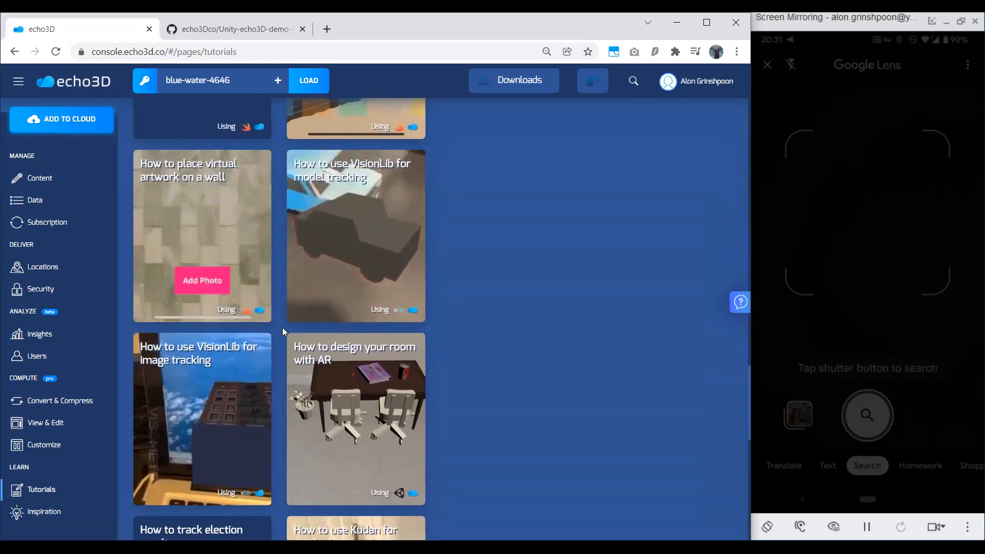
pyautogui.scroll(-9, 359, 367)
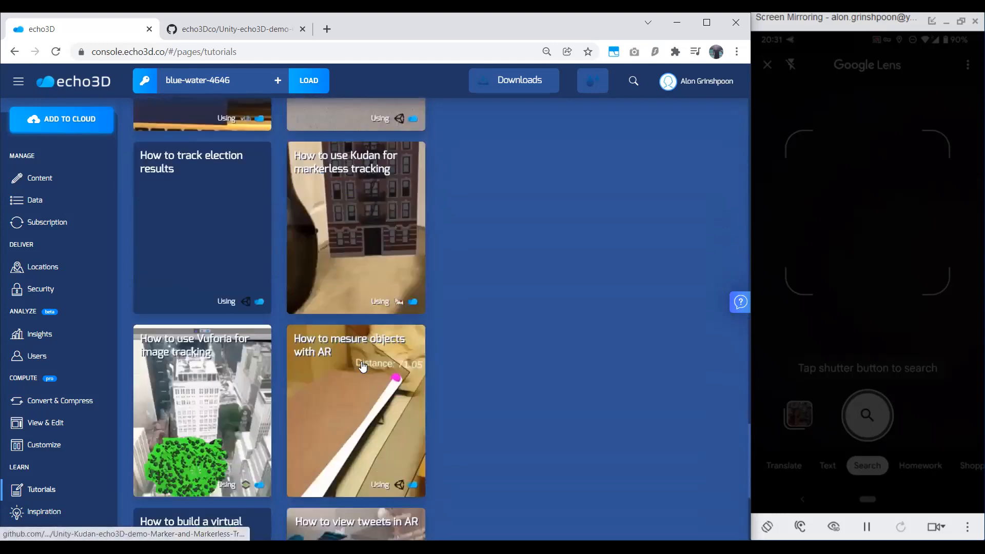
pyautogui.scroll(15, 363, 366)
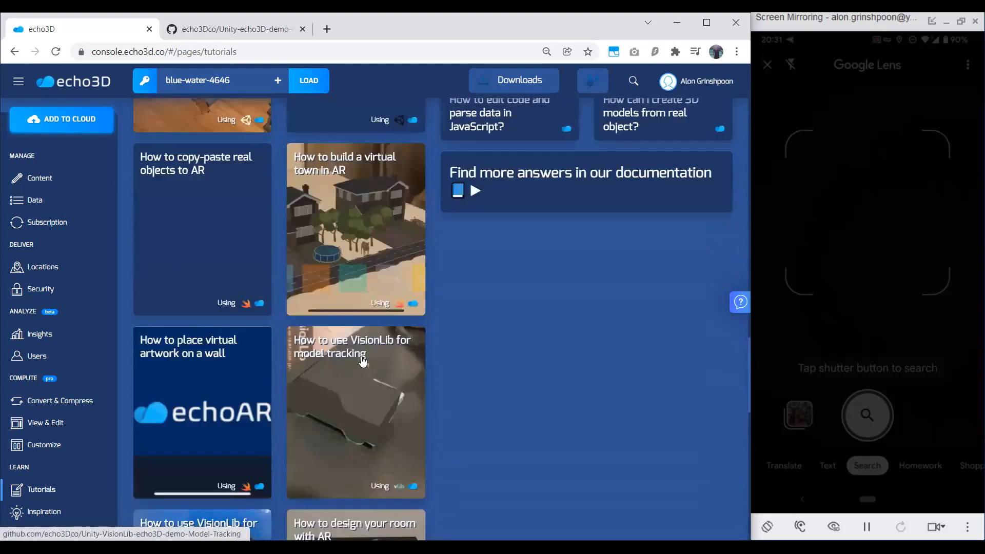
pyautogui.scroll(10, 363, 361)
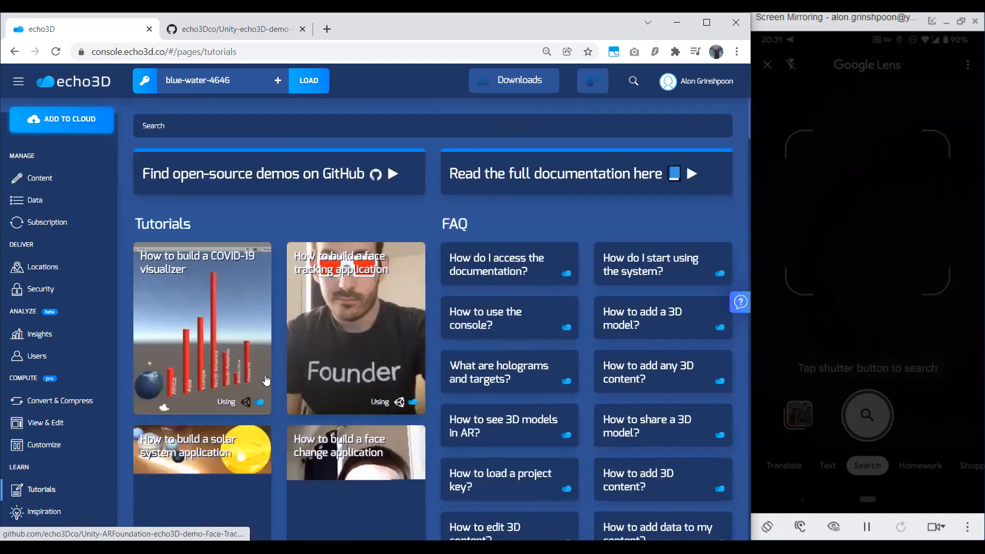
# Filter the Inspiration page to projects powered by echo3D and browse the example use cases.
pyautogui.click(63, 511)
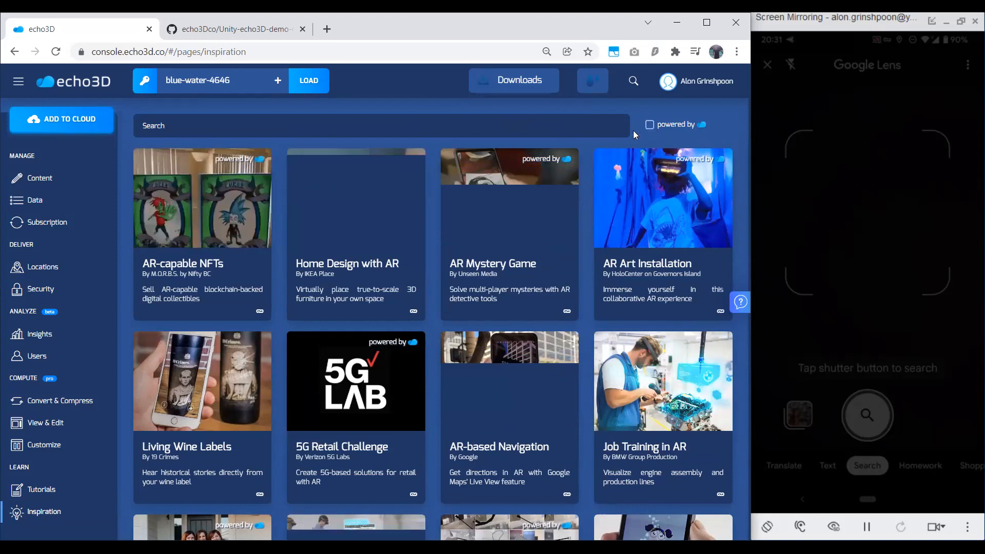
pyautogui.click(650, 124)
pyautogui.scroll(-1, 491, 281)
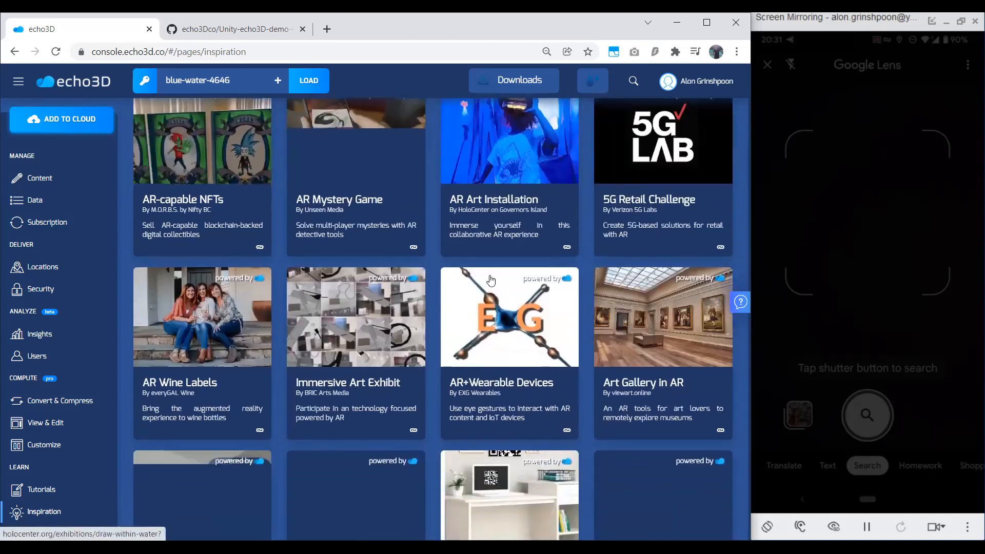
pyautogui.scroll(-2, 497, 268)
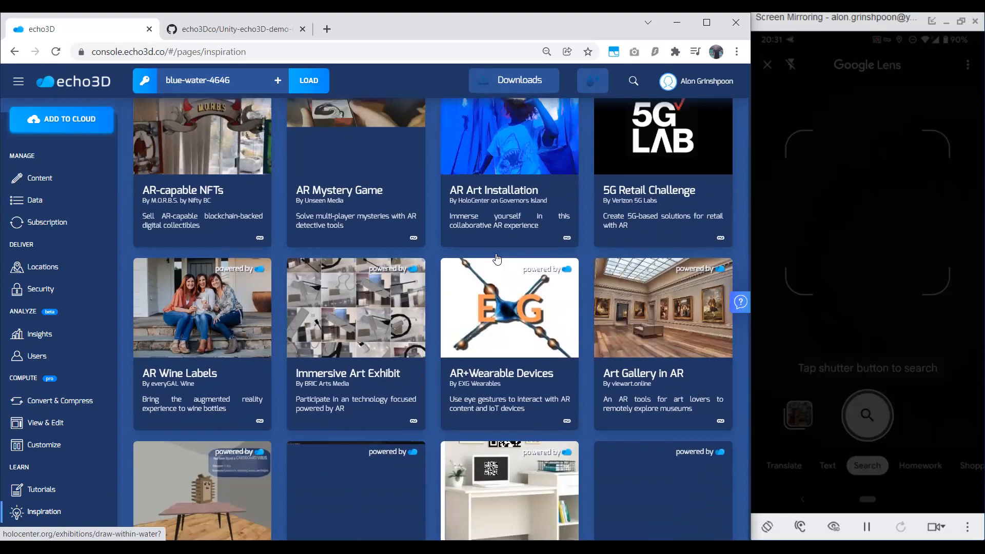
pyautogui.scroll(-3, 497, 257)
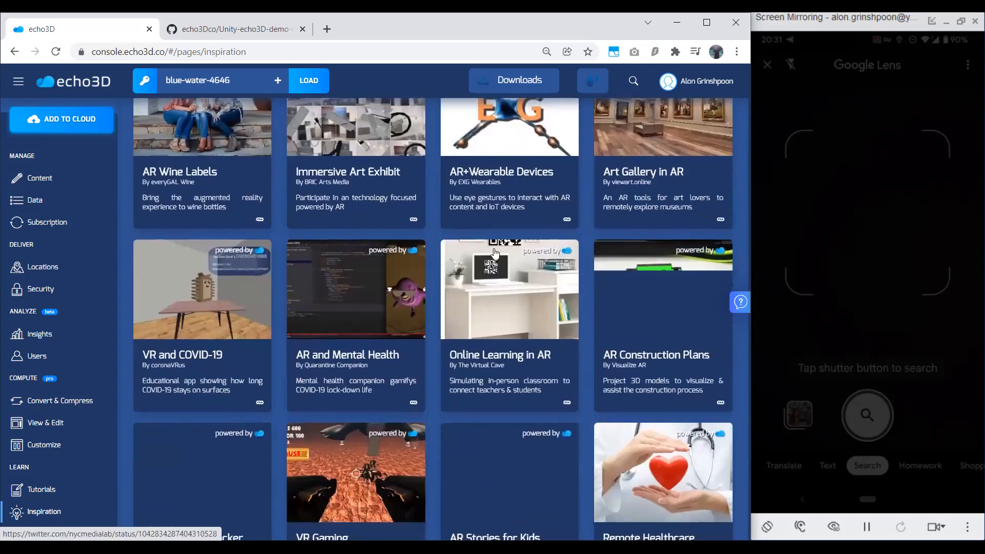
pyautogui.scroll(-15, 495, 253)
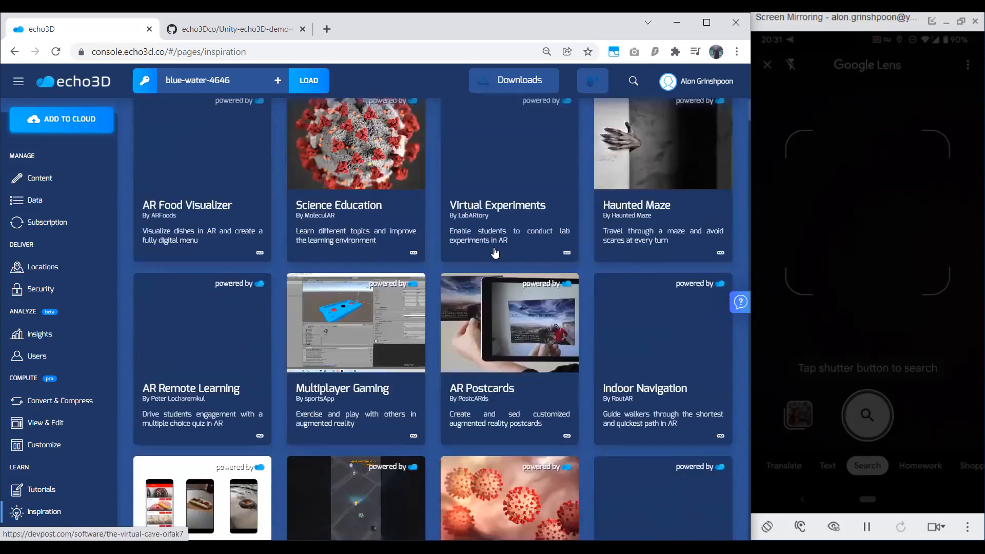
pyautogui.scroll(-20, 495, 253)
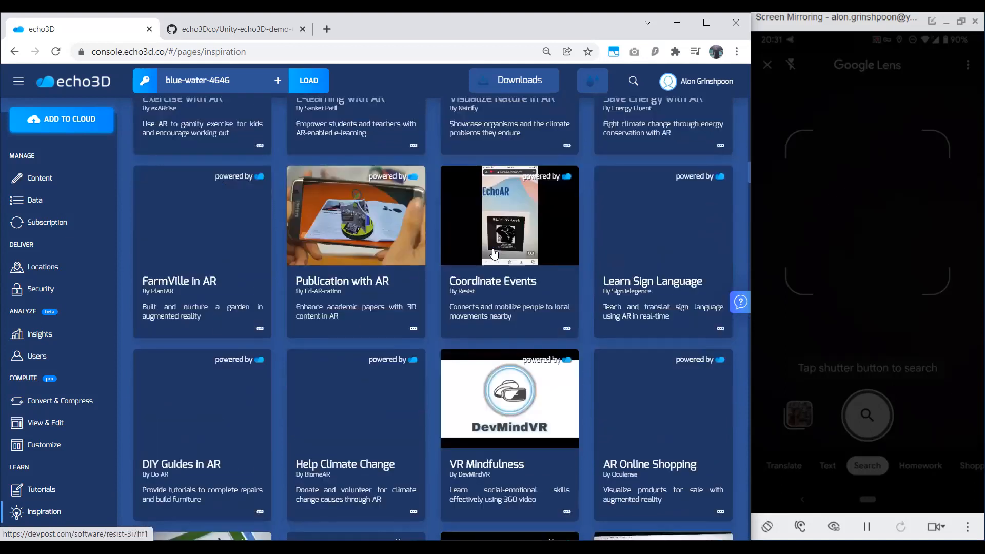
# Look over the help and support links, close them, and browse further through the echo3D-powered examples.
pyautogui.click(740, 302)
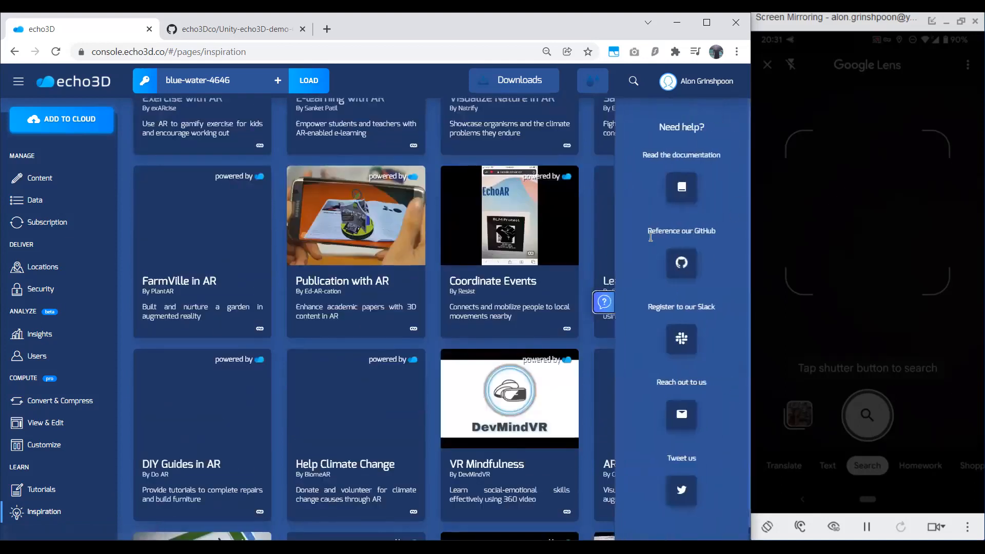
pyautogui.click(608, 300)
pyautogui.scroll(-10, 527, 297)
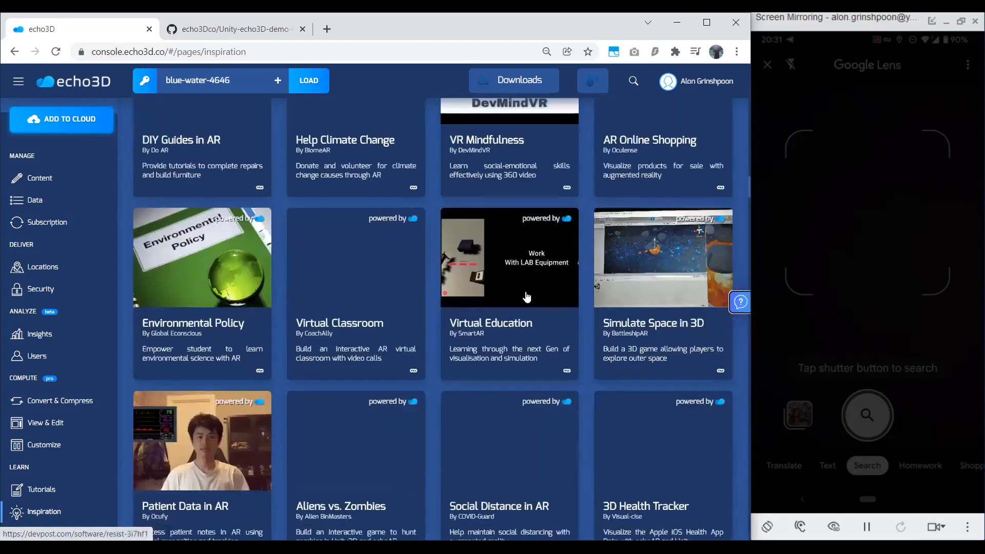
pyautogui.scroll(-3, 527, 297)
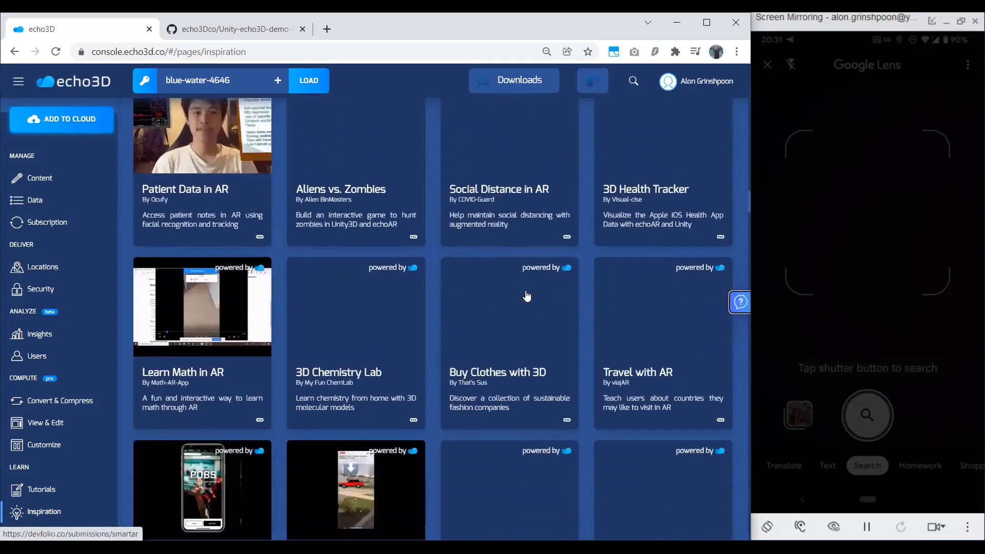
pyautogui.scroll(-15, 527, 294)
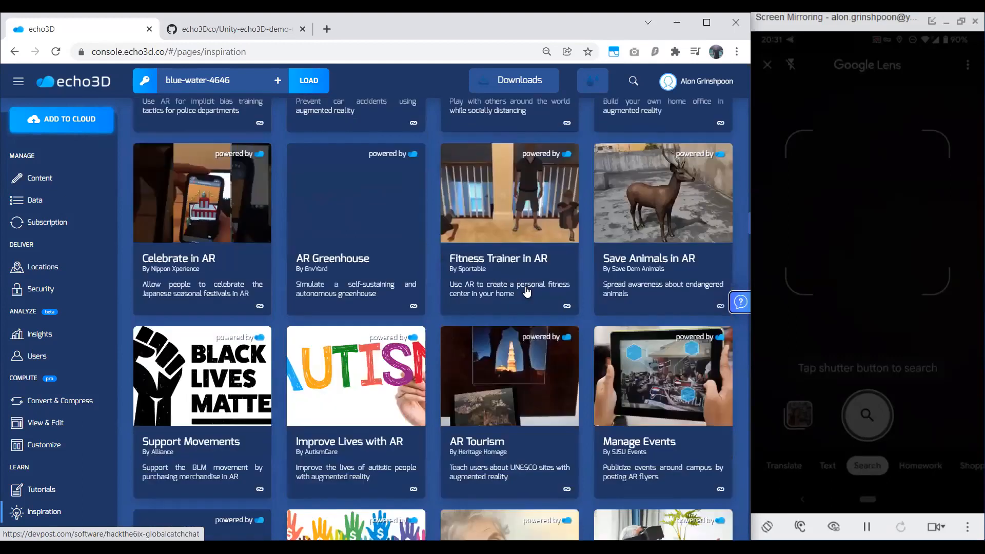
pyautogui.scroll(-15, 527, 292)
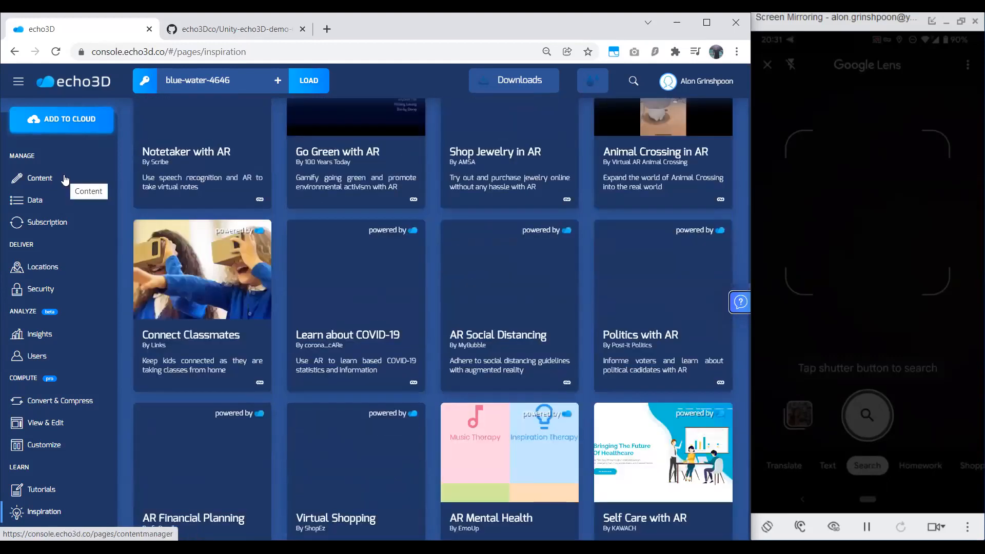
# Return to the project's Content page and view the available apps, SDKs and example code downloads.
pyautogui.click(66, 179)
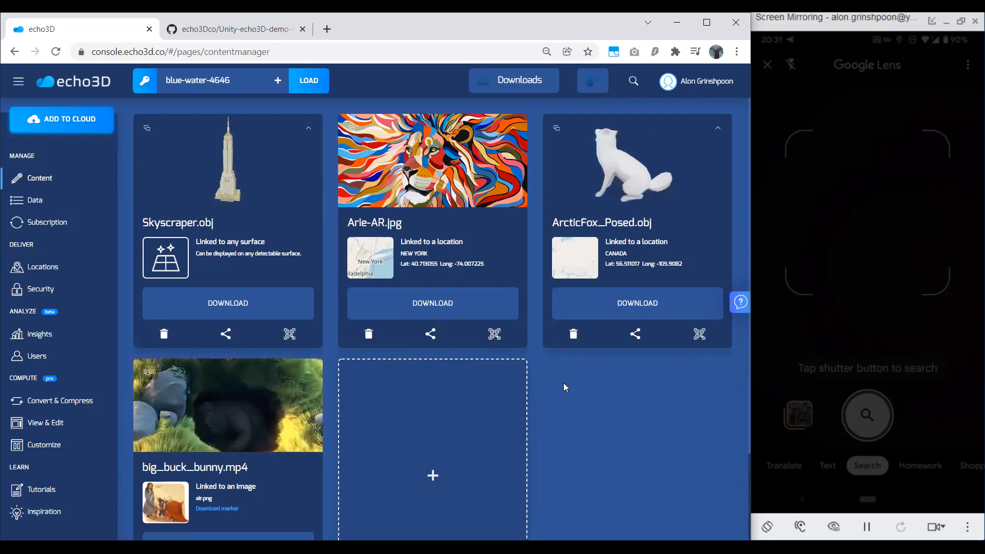
pyautogui.click(527, 91)
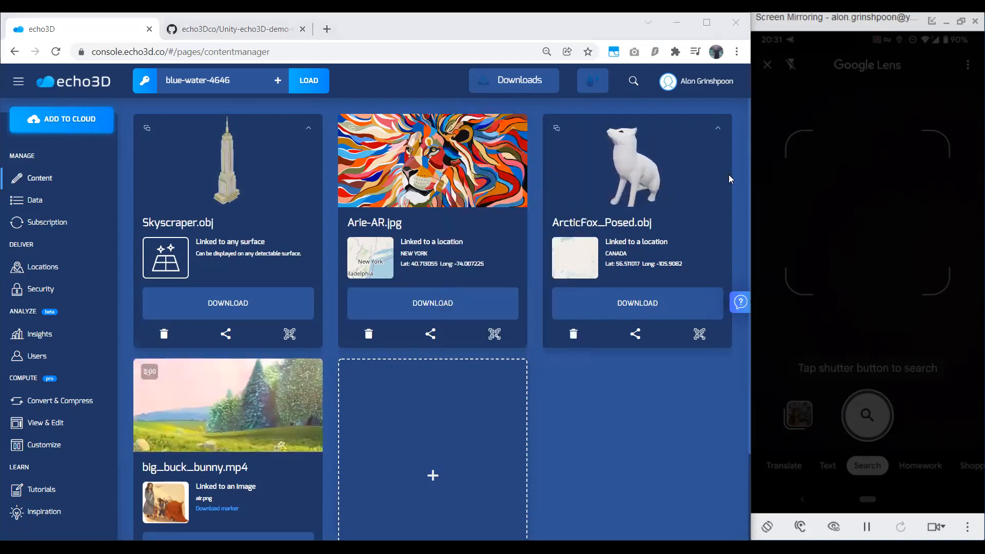
pyautogui.hotkey('alt', 'Tab')
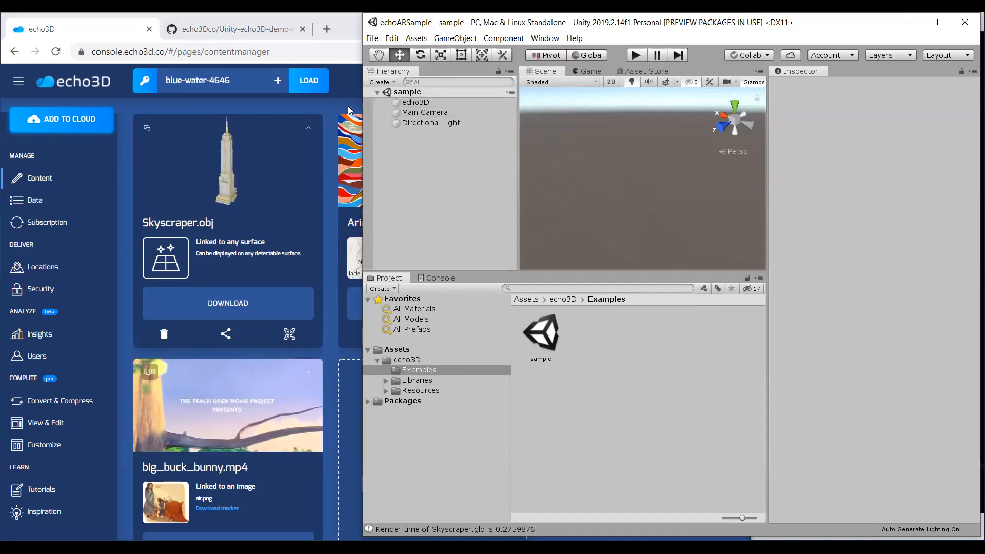
pyautogui.click(327, 106)
pyautogui.moveTo(514, 81)
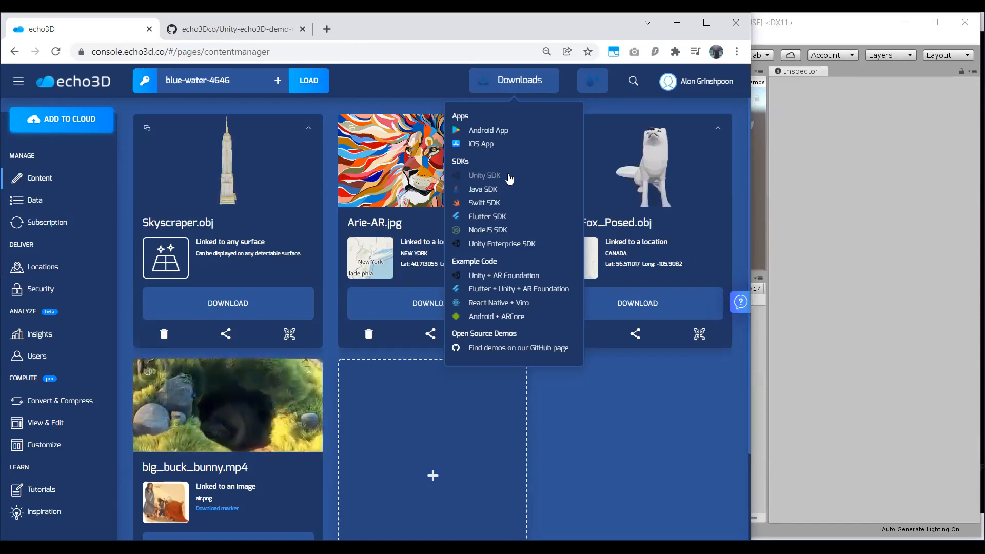
# Switch to the Unity echoARSample project and select the echo3D object in the sample scene.
pyautogui.click(819, 266)
pyautogui.moveTo(611, 191); pyautogui.dragTo(680, 165, button='right')
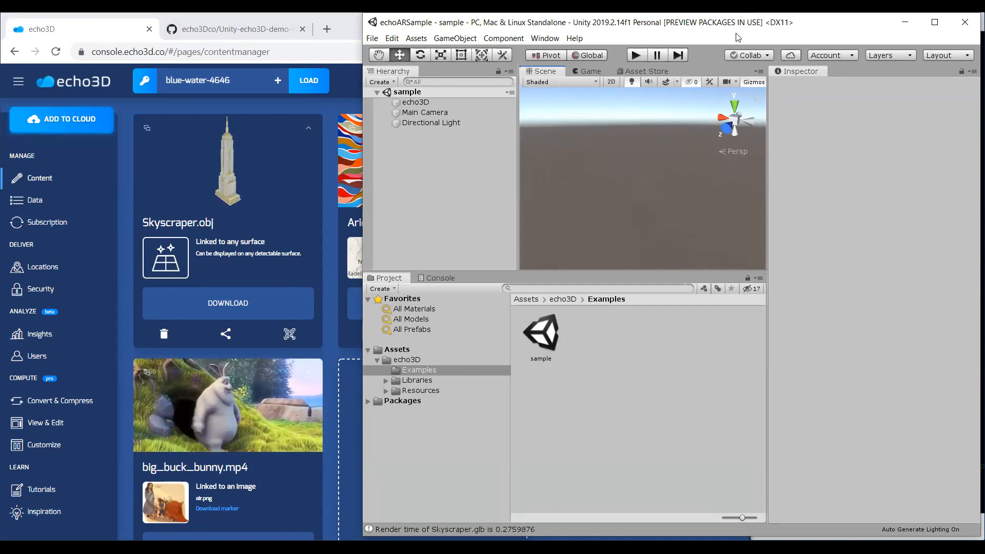
pyautogui.moveTo(737, 29); pyautogui.dragTo(735, 33)
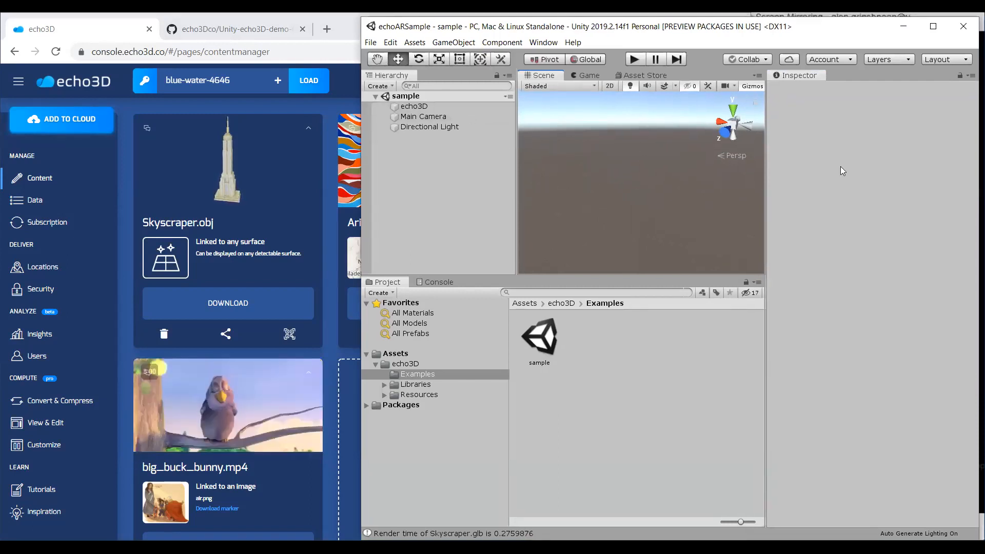
pyautogui.click(468, 111)
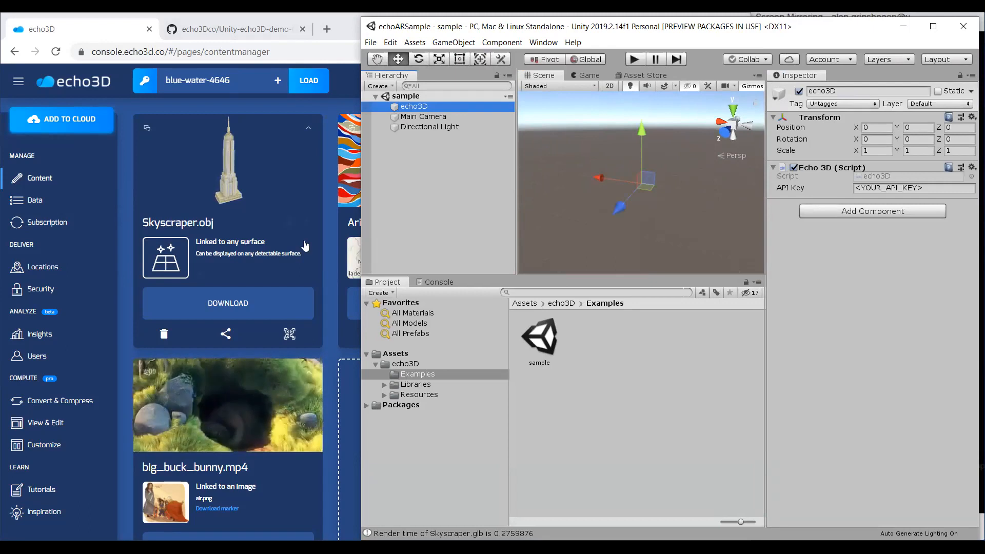
# Switch to the echo3D console and delete the Arie-AR.jpg hologram from the project.
pyautogui.click(359, 336)
pyautogui.click(369, 335)
pyautogui.click(407, 308)
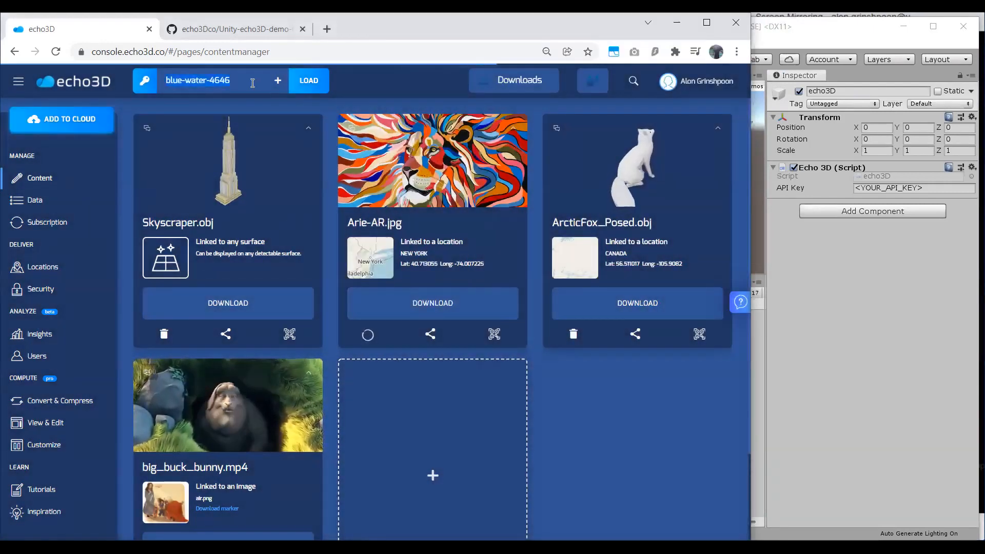
# Paste the project's API key into the echo3D object's script in Unity and play the sample scene.
pyautogui.click(906, 187)
pyautogui.hotkey('ctrl', 'v')
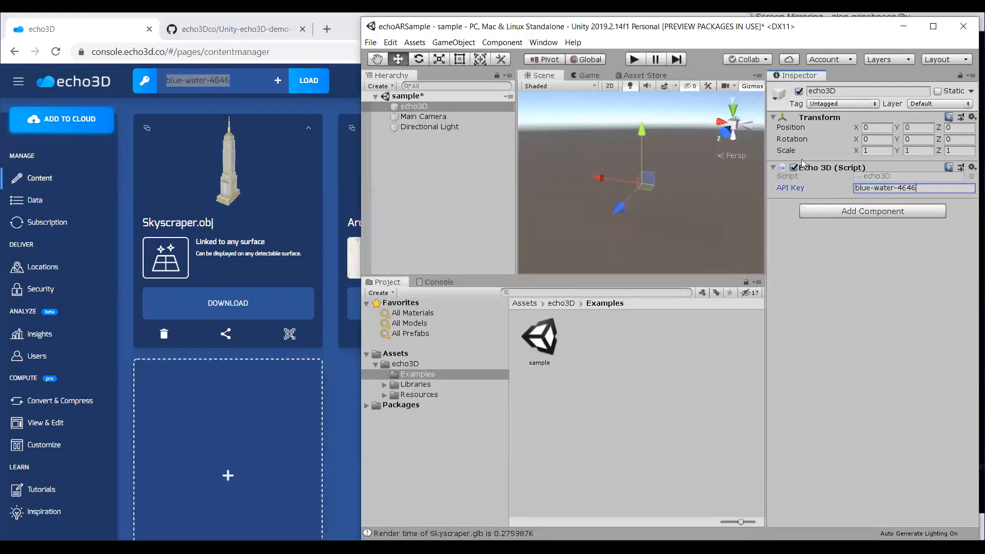
pyautogui.click(641, 60)
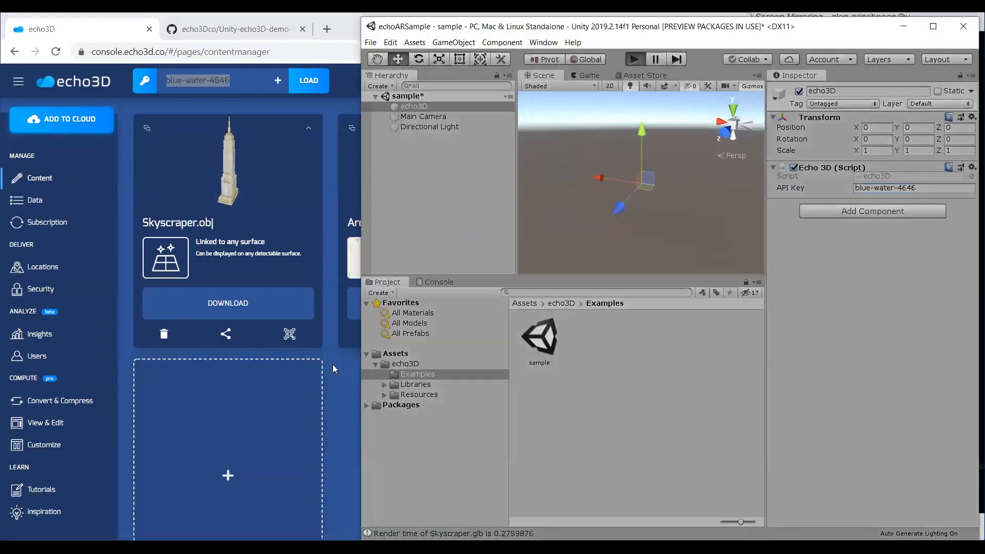
pyautogui.click(333, 371)
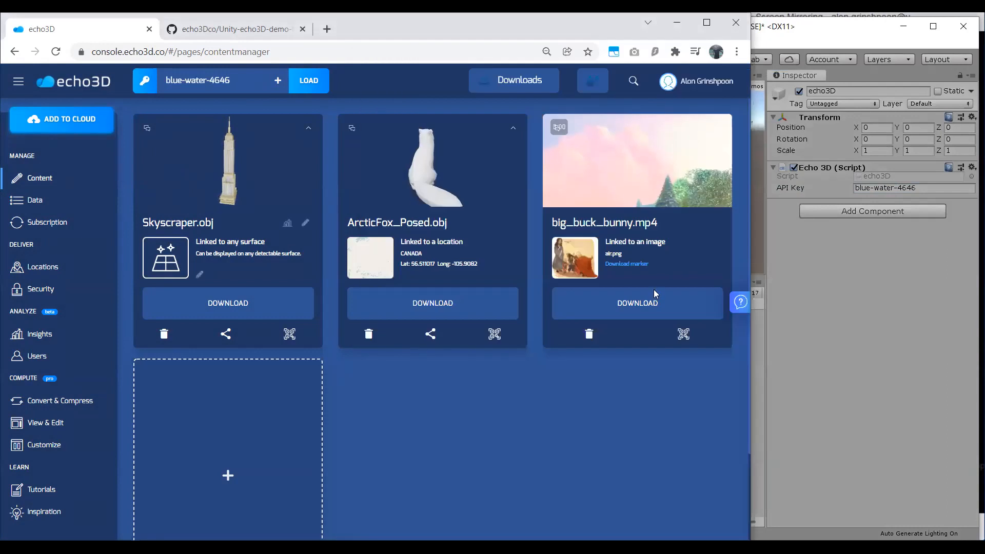
pyautogui.click(769, 241)
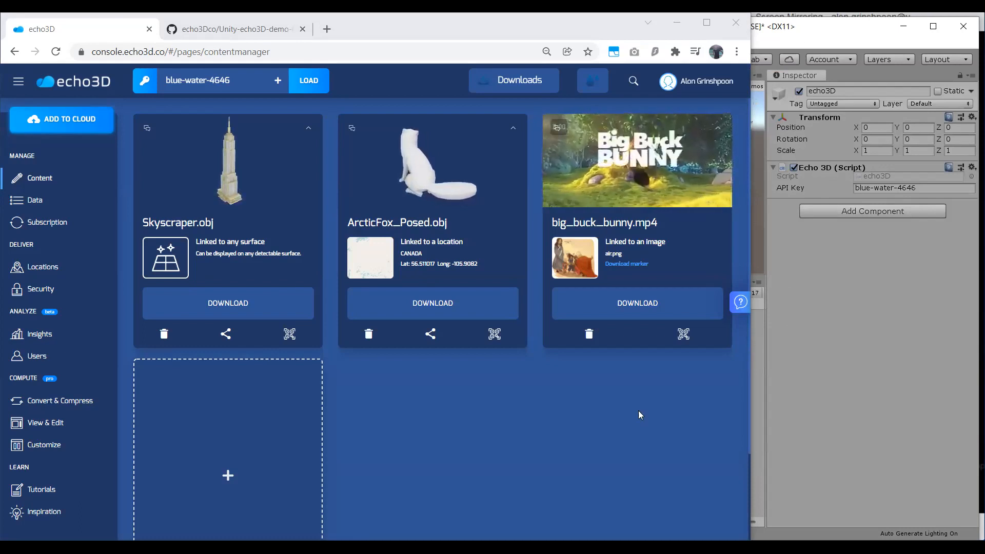
# Switch to Unity, play the sample scene and view the streamed holograms from another angle in the Scene view.
pyautogui.hotkey('ctrl', 'p')
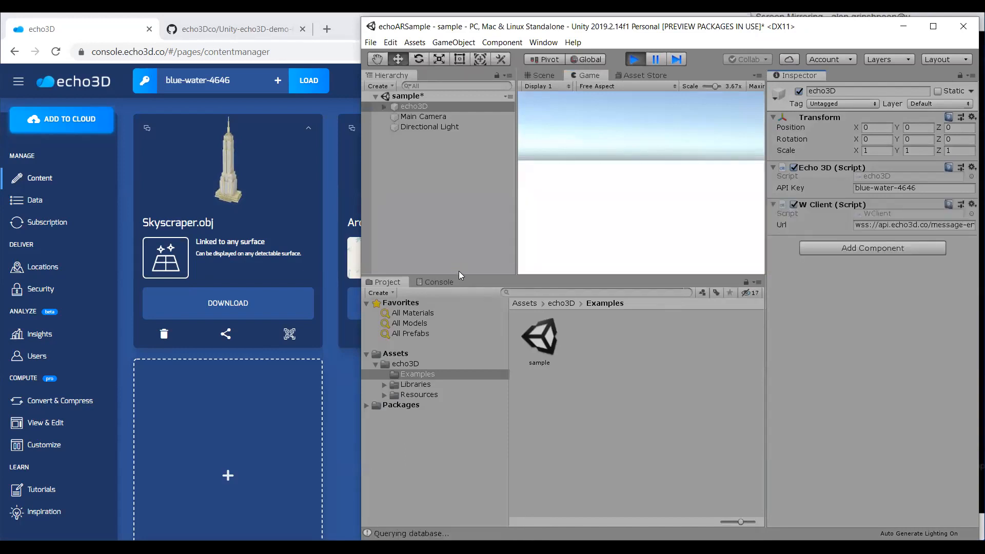
pyautogui.click(534, 81)
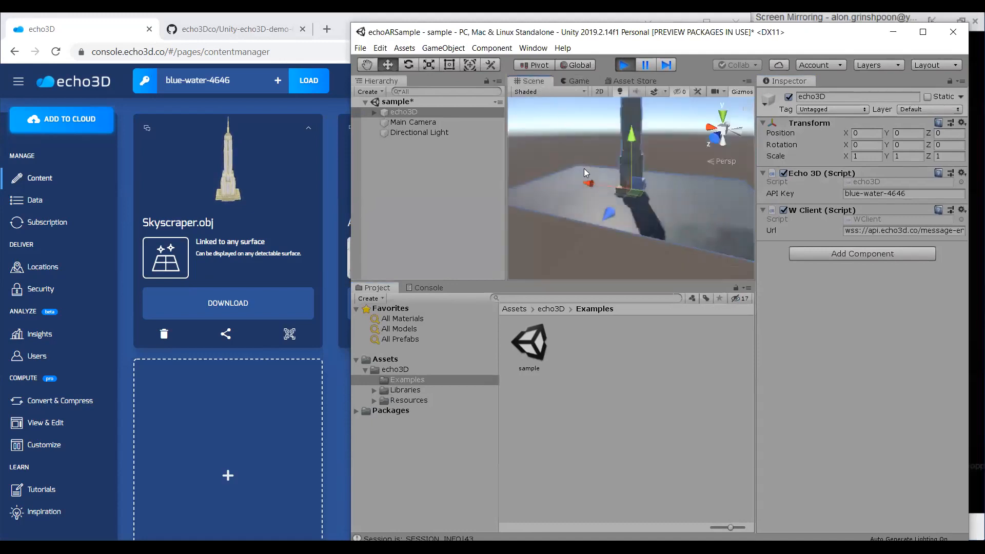
pyautogui.keyDown('alt'); pyautogui.moveTo(600, 179); pyautogui.dragTo(432, 140); pyautogui.keyUp('alt')
pyautogui.scroll(-2, 616, 196)
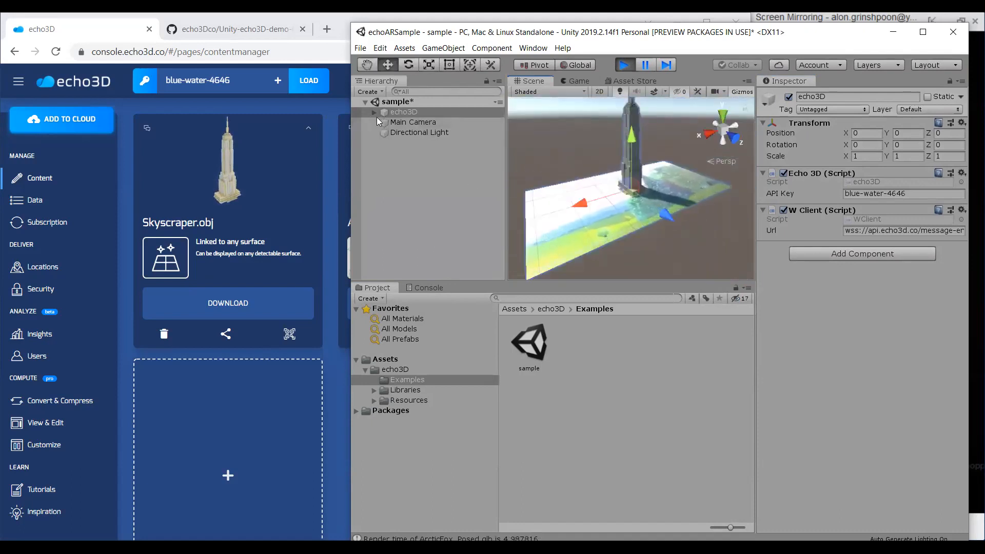
# Expand the echo3D object, select its ArcticFox_Posed.glb child and focus the Scene view on it.
pyautogui.click(375, 113)
pyautogui.click(429, 132)
pyautogui.click(459, 142)
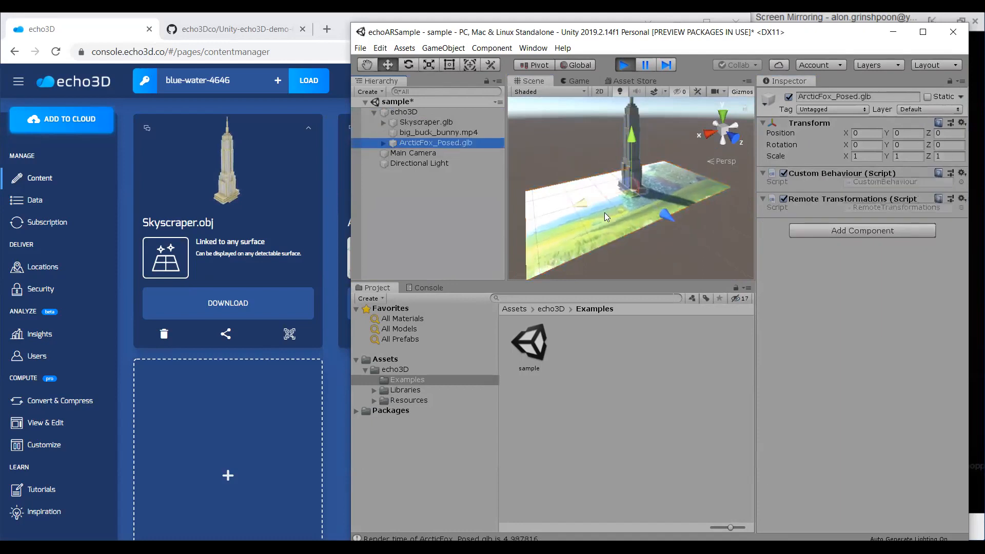
pyautogui.press('f')
pyautogui.keyDown('alt'); pyautogui.moveTo(618, 241); pyautogui.dragTo(462, 308); pyautogui.keyUp('alt')
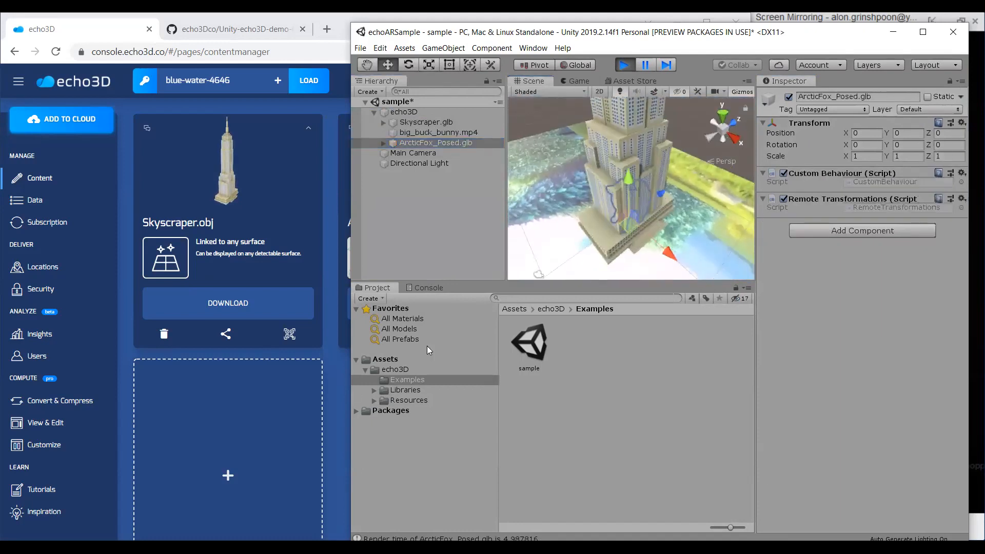
# Switch to the echo3D console, delete the big_buck_bunny.mp4 hologram and check the running scene in Unity.
pyautogui.click(328, 397)
pyautogui.click(370, 334)
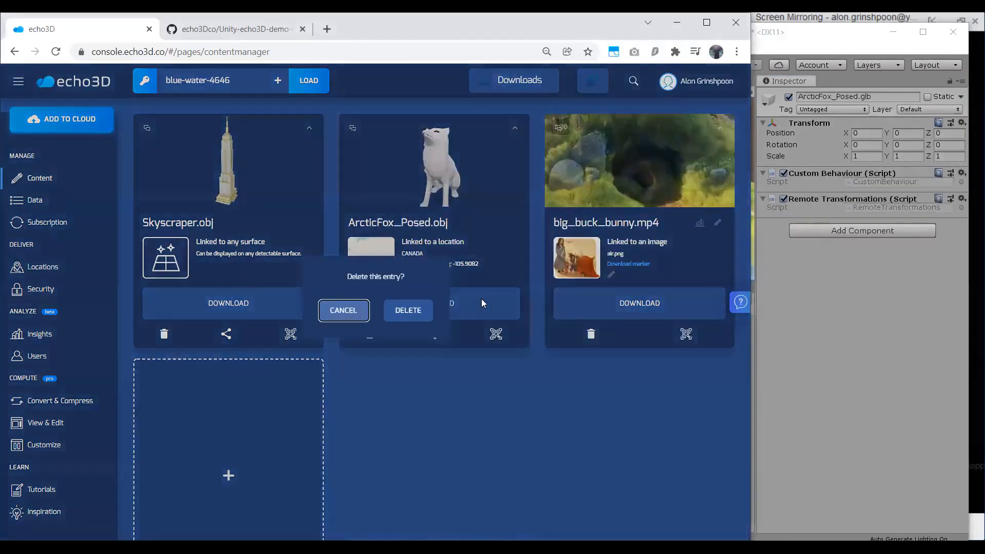
pyautogui.click(420, 309)
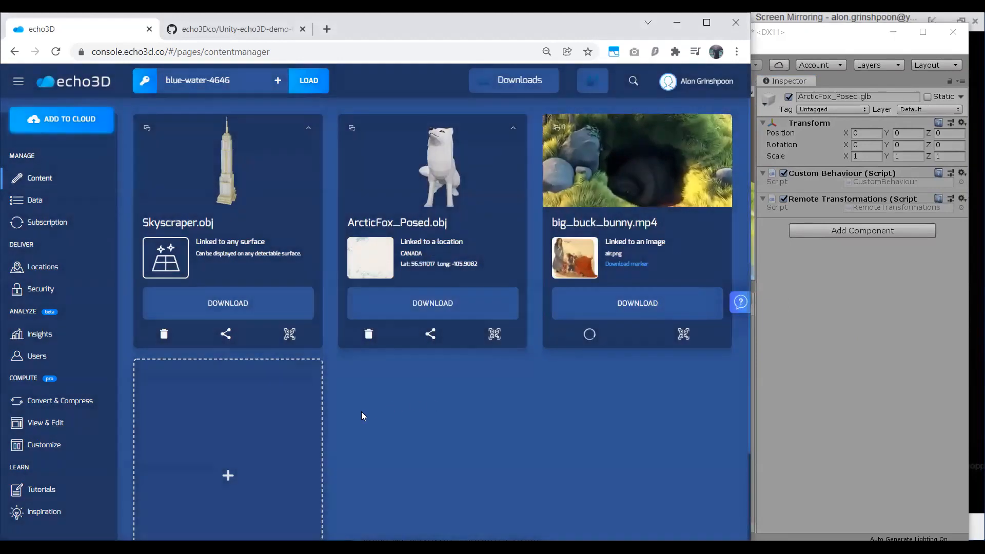
pyautogui.click(790, 349)
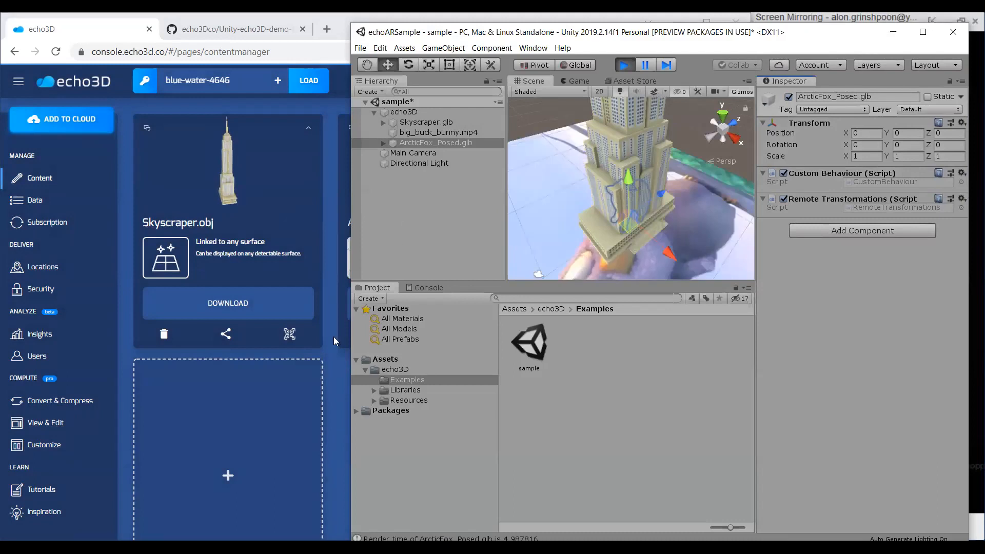
pyautogui.keyDown('alt'); pyautogui.moveTo(568, 177); pyautogui.dragTo(598, 194); pyautogui.keyUp('alt')
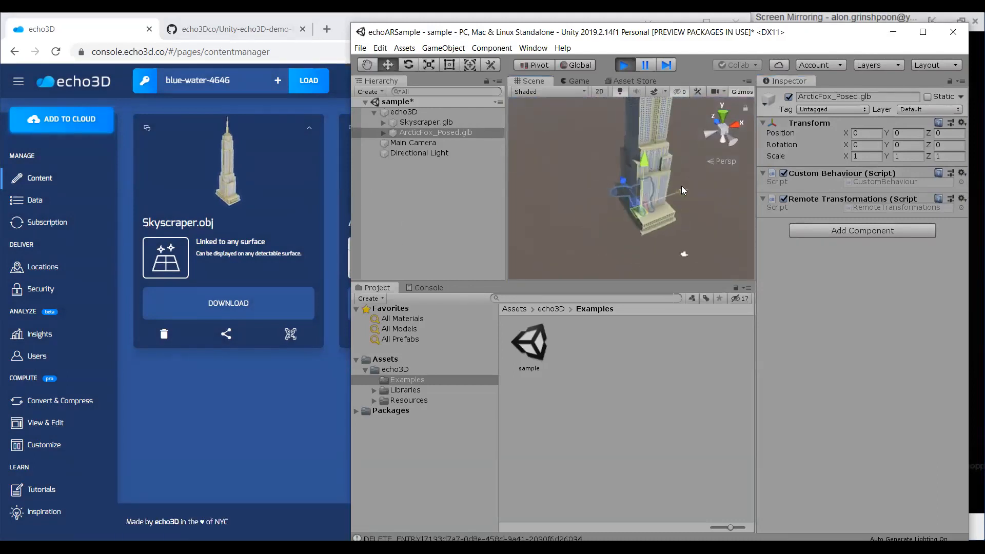
# Add metadata with key x and value 10 to ArcticFox_Posed.obj in the echo3D console and check the fox in Unity.
pyautogui.click(283, 407)
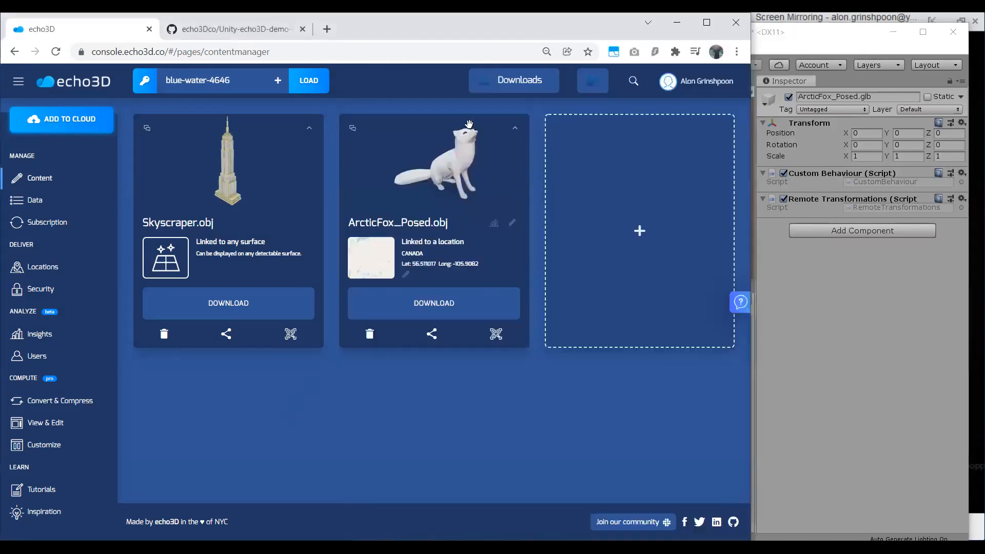
pyautogui.click(510, 132)
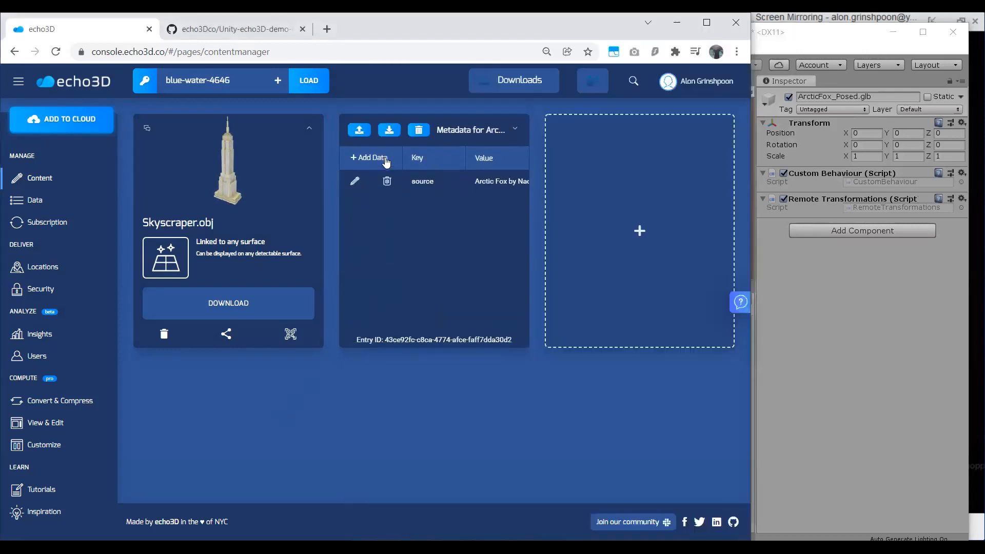
pyautogui.click(368, 157)
pyautogui.click(429, 181)
pyautogui.write('x')
pyautogui.click(502, 180)
pyautogui.write('10')
pyautogui.press('Return')
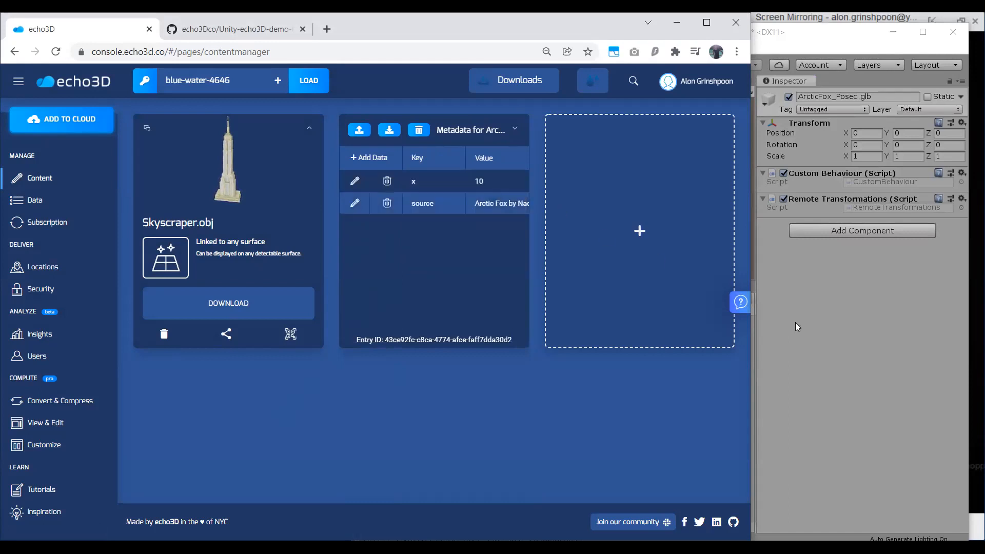
pyautogui.click(796, 323)
pyautogui.keyDown('alt'); pyautogui.moveTo(559, 157); pyautogui.dragTo(677, 180); pyautogui.keyUp('alt')
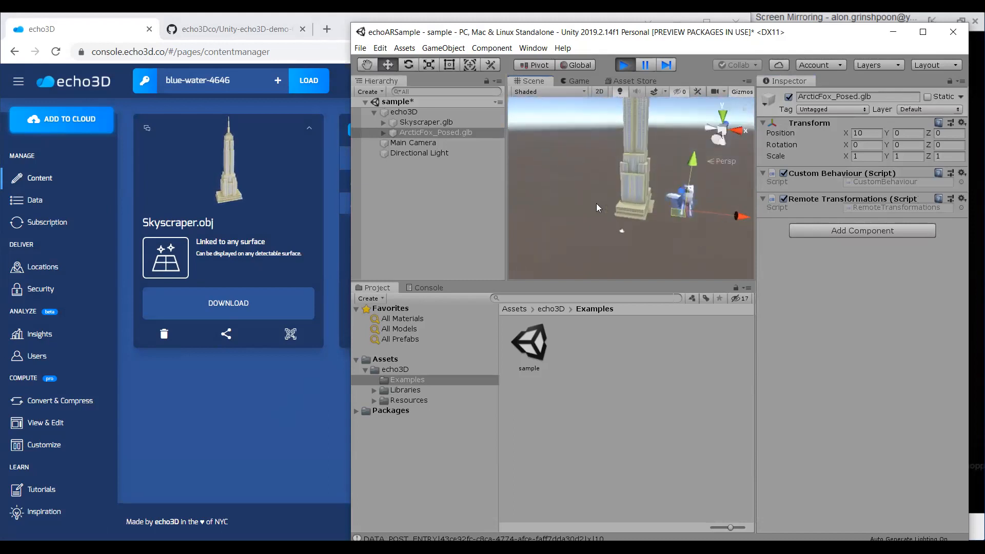
# Add metadata with key direction and value right to Skyscraper.obj in the echo3D console, then return to Unity.
pyautogui.click(311, 130)
pyautogui.click(163, 157)
pyautogui.click(231, 181)
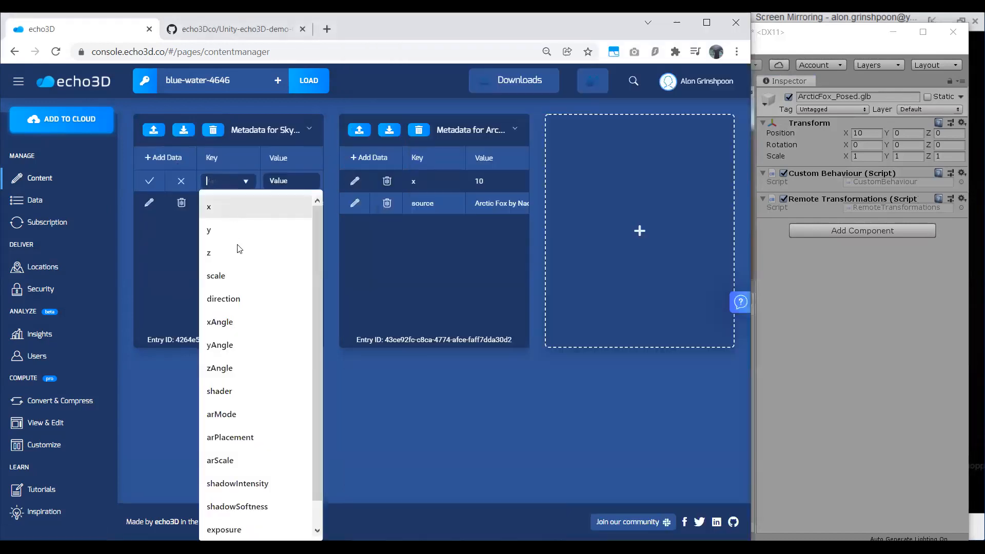
pyautogui.click(253, 298)
pyautogui.write('right')
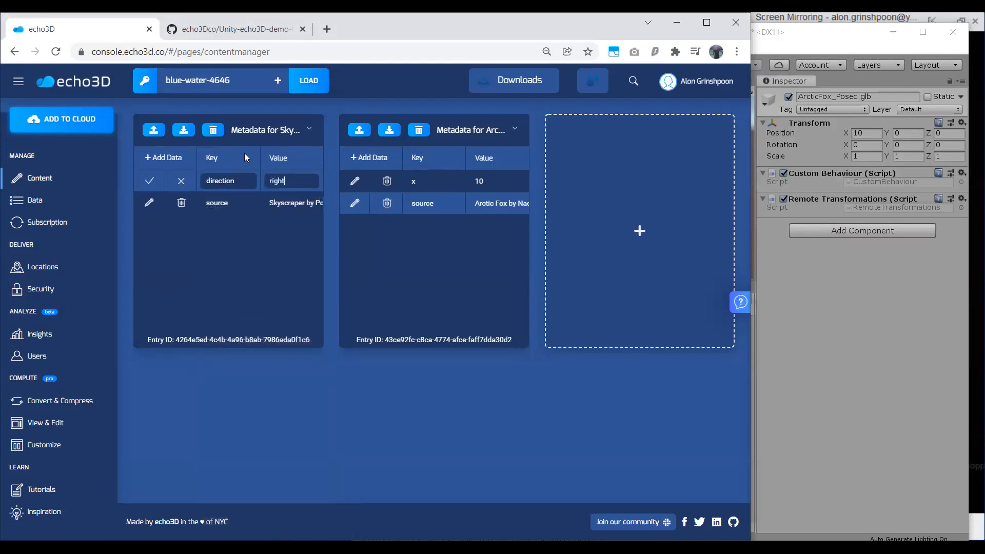
pyautogui.press('Return')
pyautogui.click(846, 344)
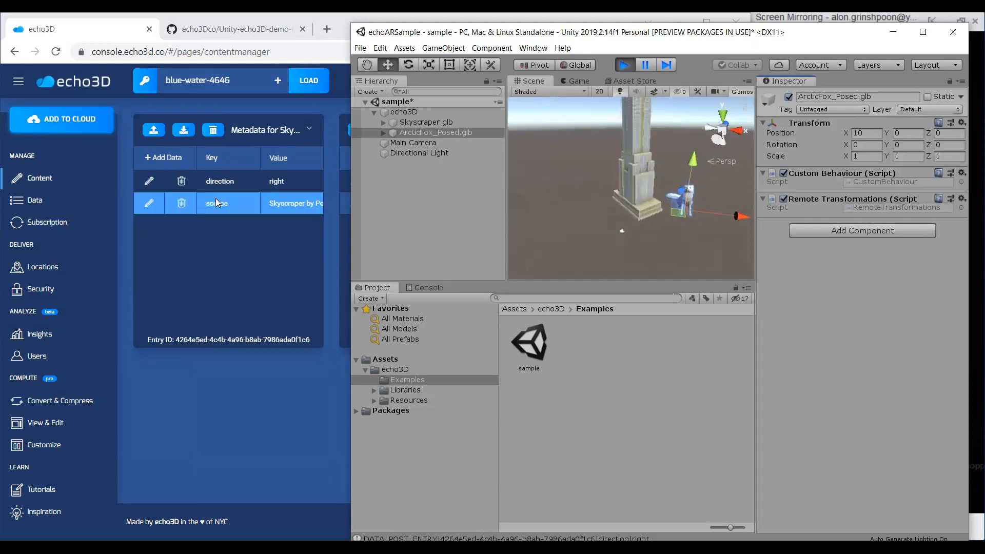
pyautogui.click(175, 163)
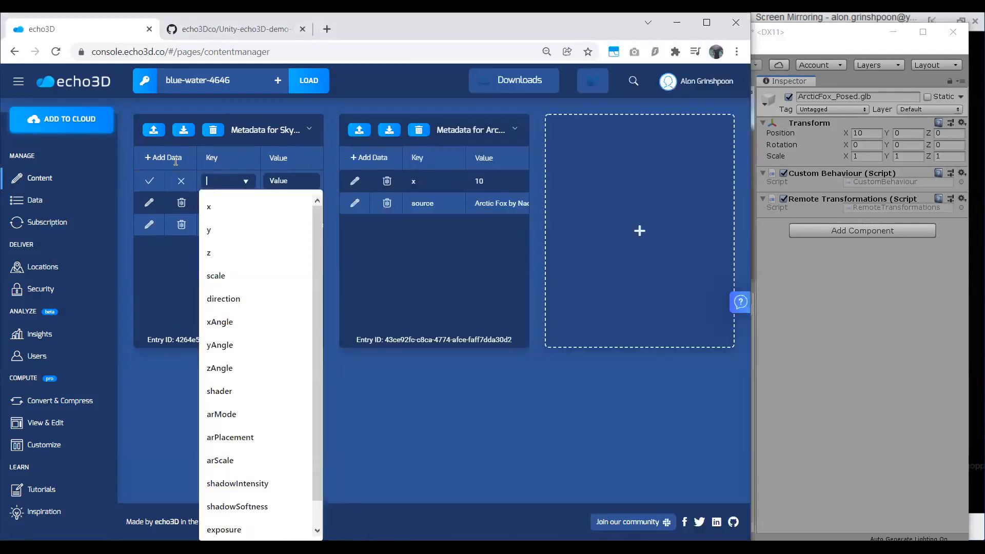
pyautogui.write('text')
pyautogui.click(286, 180)
pyautogui.write('text')
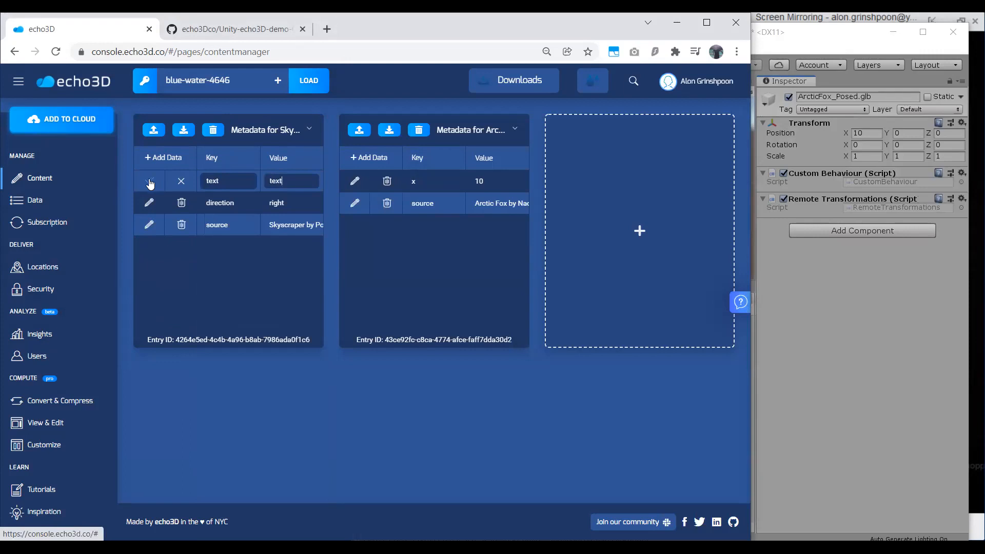
pyautogui.click(177, 180)
# Switch to Unity, stop and replay the sample scene, and view the skyscraper and fox in the Scene view.
pyautogui.click(817, 368)
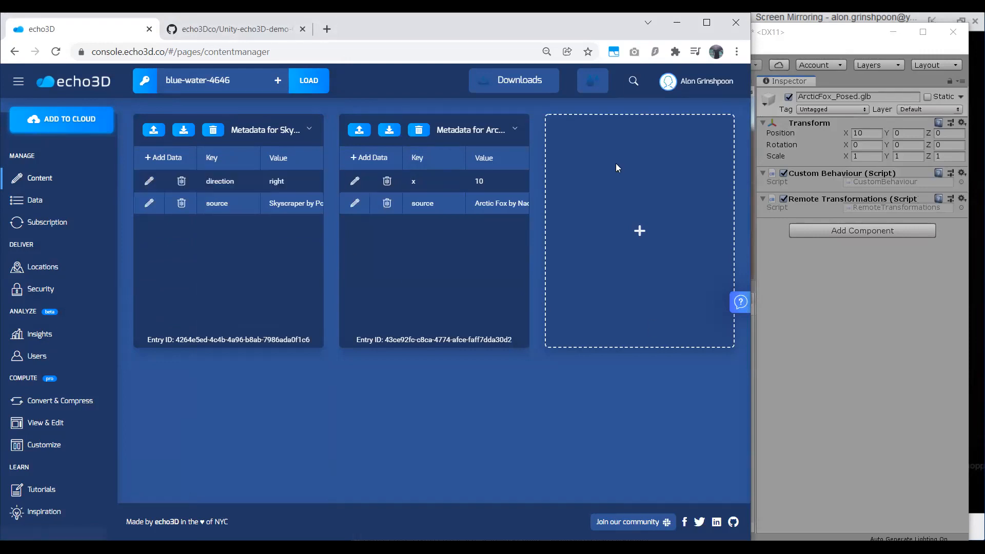
pyautogui.keyDown('alt'); pyautogui.moveTo(615, 169); pyautogui.dragTo(613, 191); pyautogui.keyUp('alt')
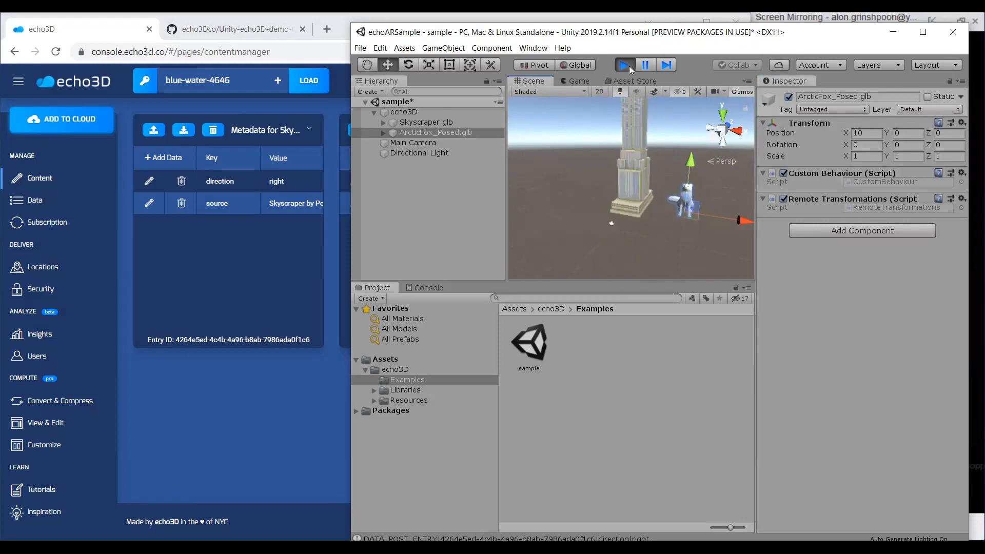
pyautogui.moveTo(623, 191)
pyautogui.keyDown('alt'); pyautogui.mouseDown()
pyautogui.moveTo(674, 169)
pyautogui.moveTo(694, 177)
pyautogui.moveTo(569, 214)
pyautogui.moveTo(628, 201)
pyautogui.mouseUp(); pyautogui.keyUp('alt')
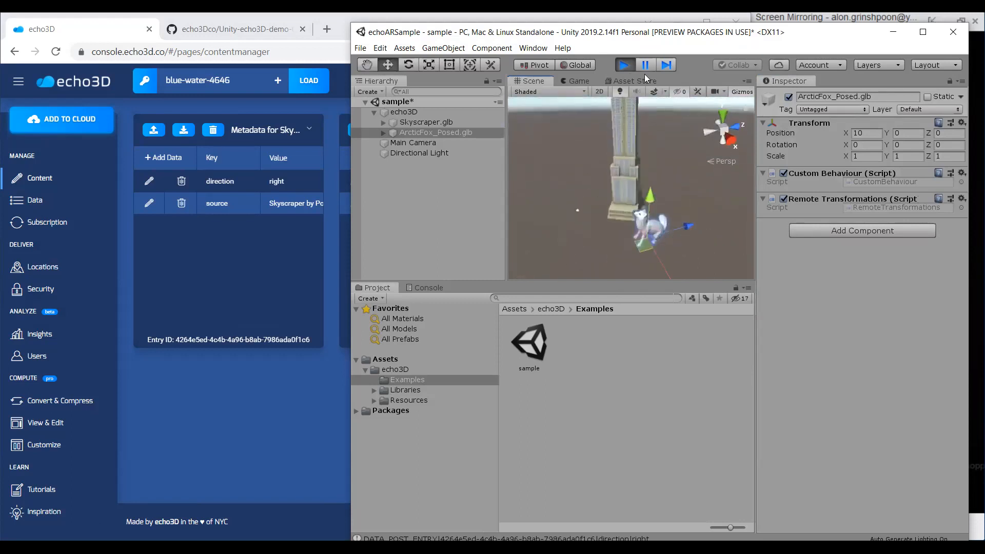
pyautogui.click(629, 69)
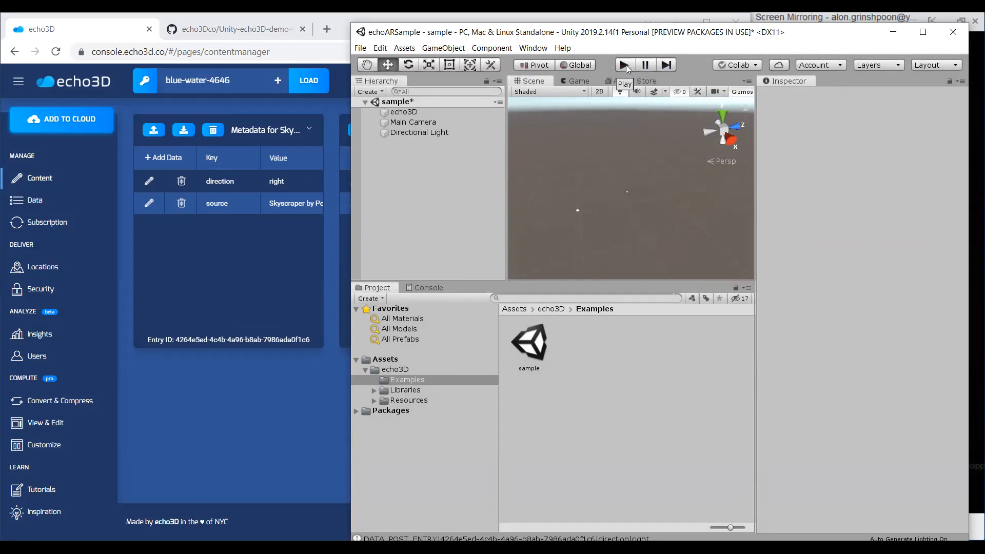
pyautogui.click(625, 65)
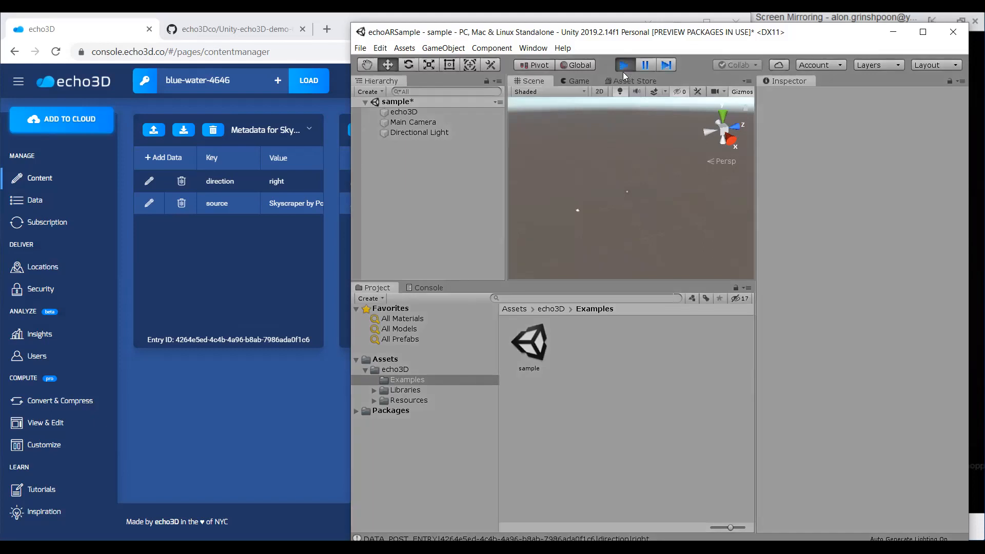
pyautogui.click(542, 84)
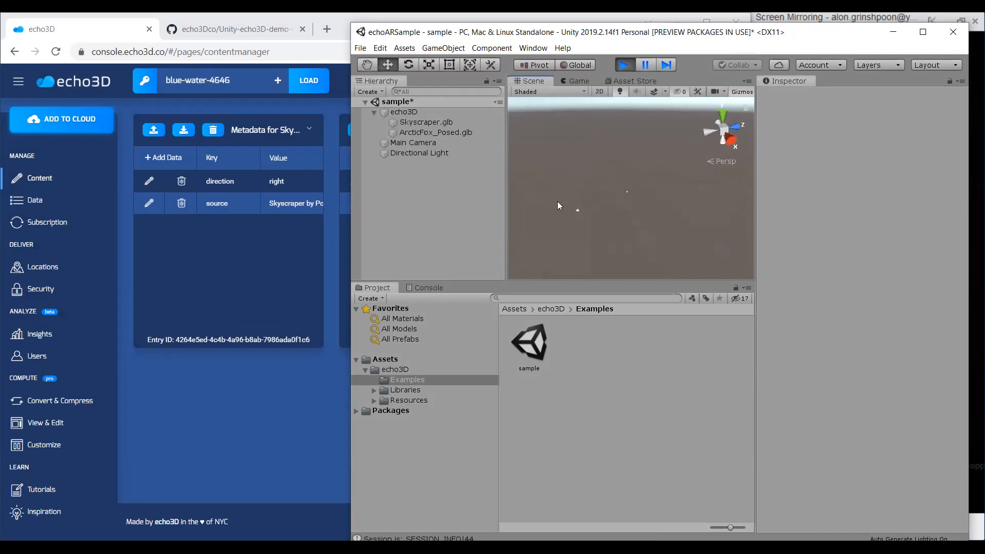
pyautogui.keyDown('alt'); pyautogui.moveTo(571, 217); pyautogui.dragTo(613, 175); pyautogui.keyUp('alt')
pyautogui.keyDown('alt'); pyautogui.moveTo(660, 242); pyautogui.dragTo(663, 189); pyautogui.keyUp('alt')
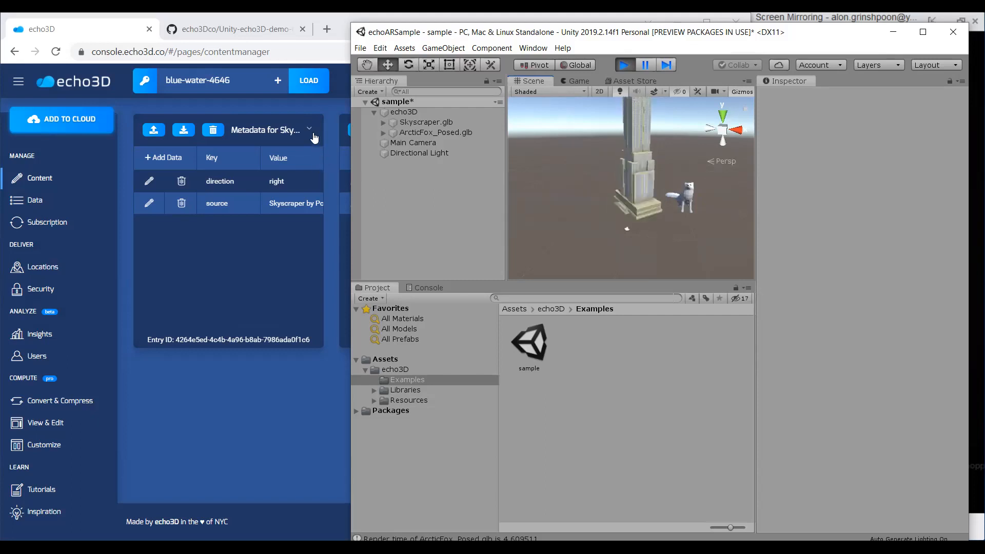
# Switch to the echo3D console and delete the Skyscraper.obj hologram from the project.
pyautogui.hotkey('alt', 'Tab')
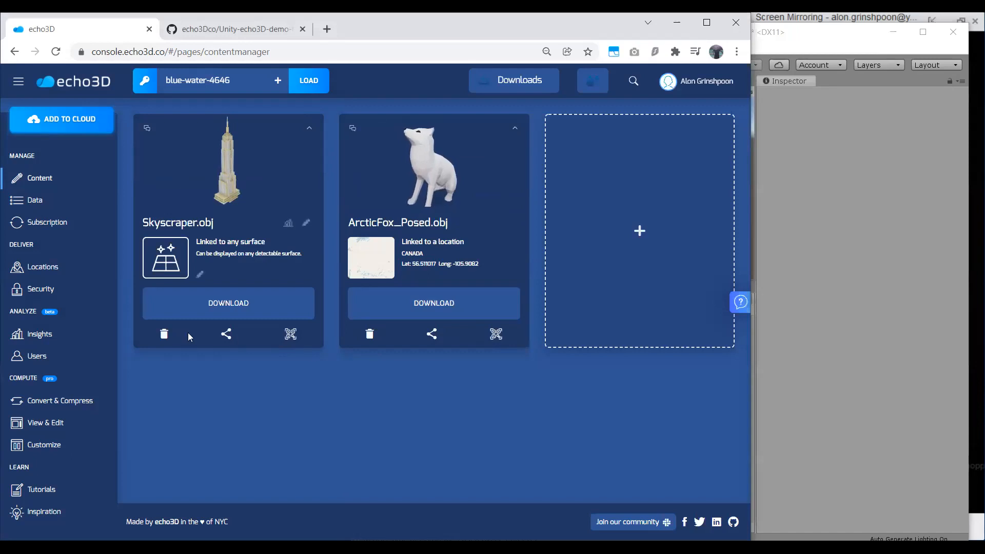
pyautogui.click(164, 335)
pyautogui.click(407, 310)
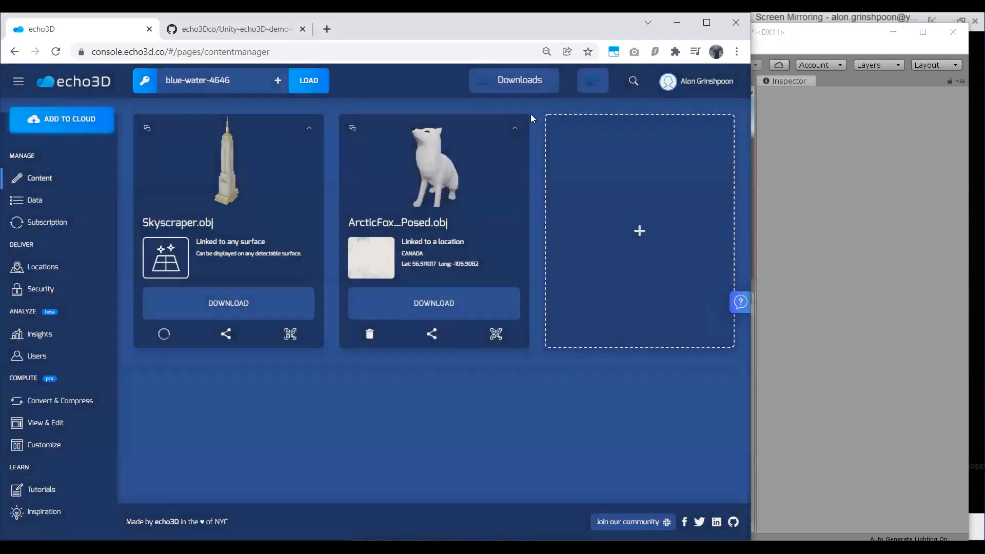
# Delete the x metadata entry from ArcticFox_Posed.obj and select the fox in Unity to check its transform.
pyautogui.scroll(-3, 419, 146)
pyautogui.click(387, 180)
pyautogui.click(436, 123)
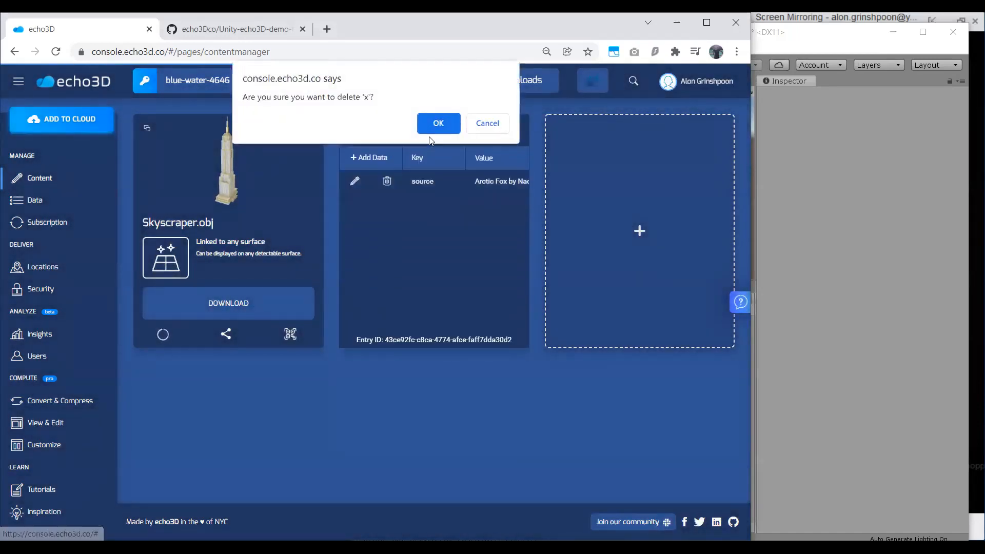
pyautogui.hotkey('alt', 'Tab')
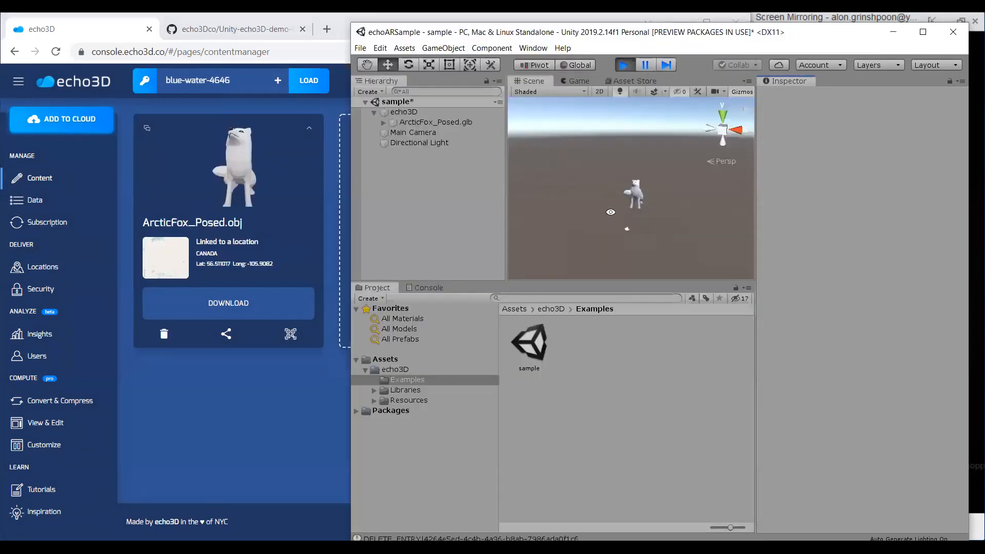
pyautogui.click(456, 126)
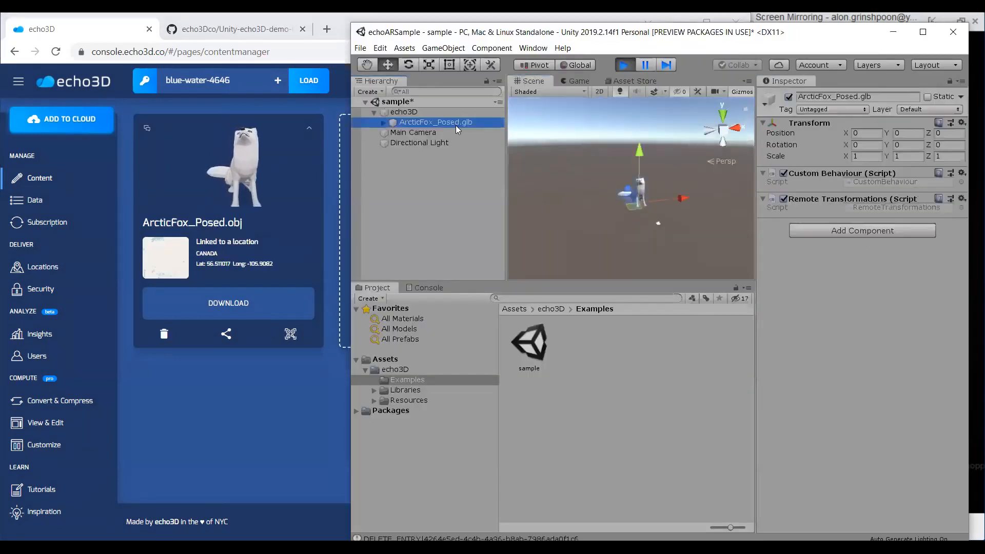
# Open the CustomBehaviour script from the echo3D assets folder in the code editor.
pyautogui.click(551, 308)
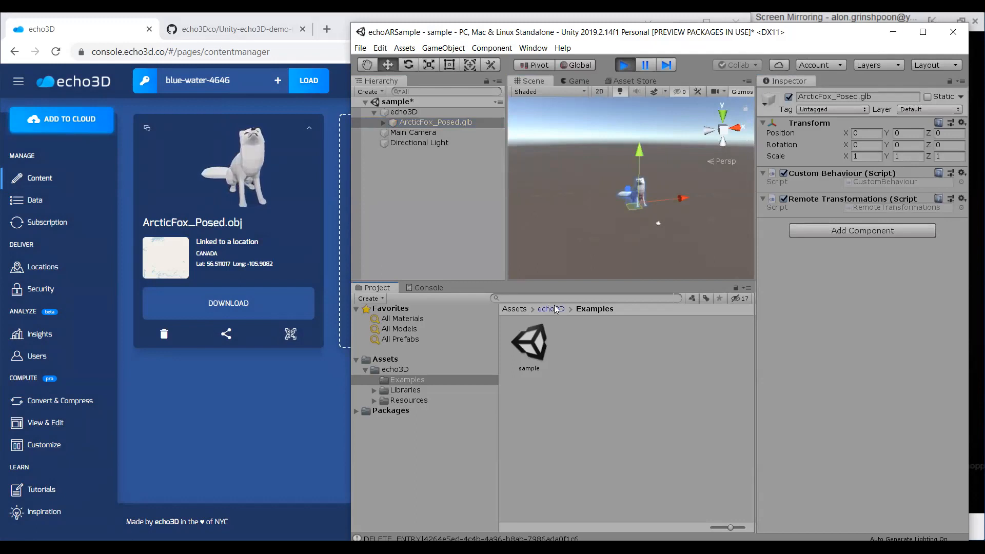
pyautogui.click(689, 348)
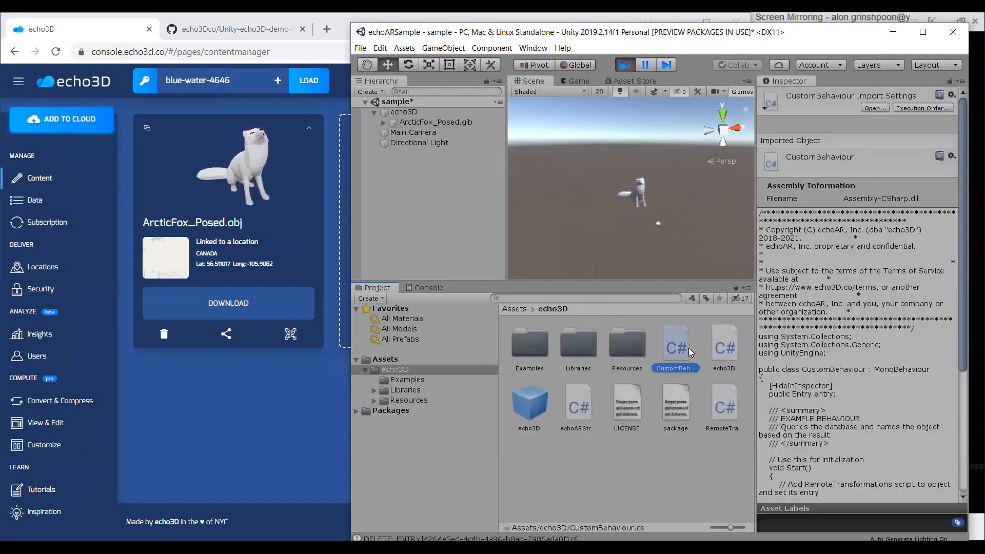
pyautogui.doubleClick(688, 347)
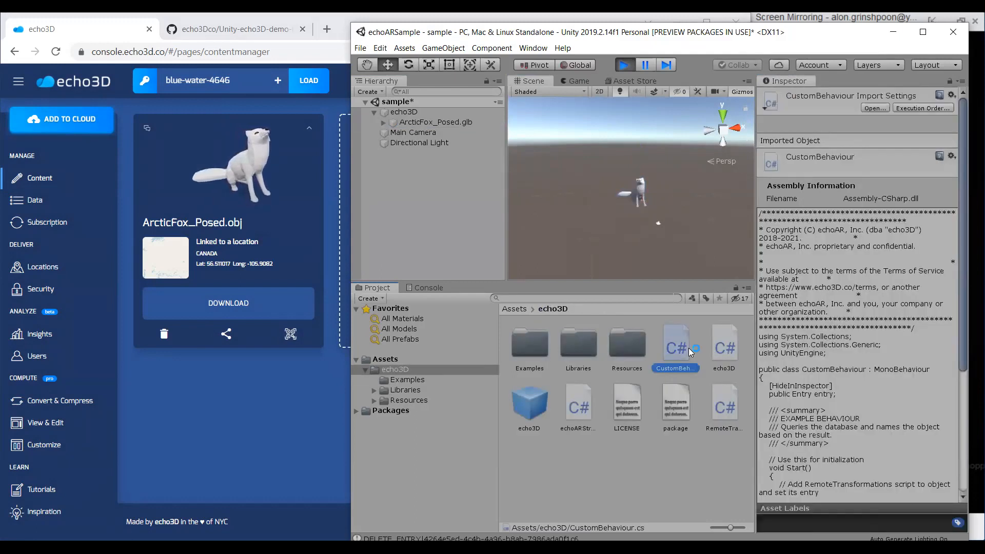
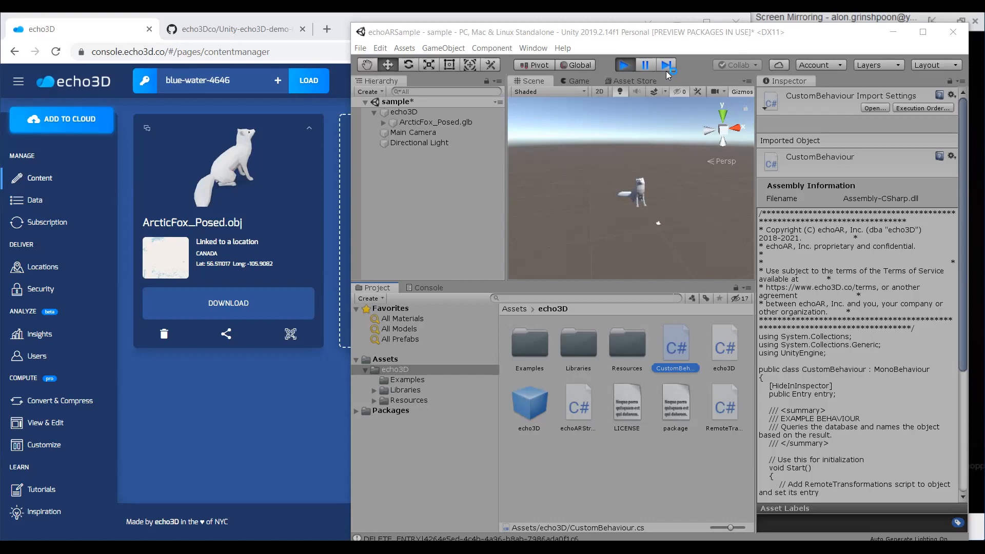
# Stop the Unity scene and, in the echo3D console, add a metadata entry to ArcticFox_Posed.obj with key name and value Kevin.
pyautogui.click(624, 64)
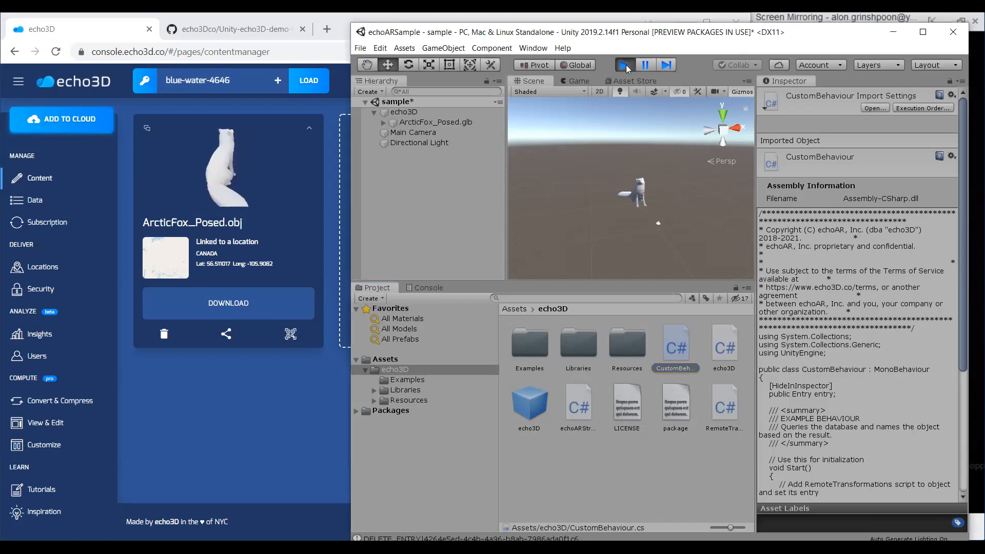
pyautogui.click(169, 145)
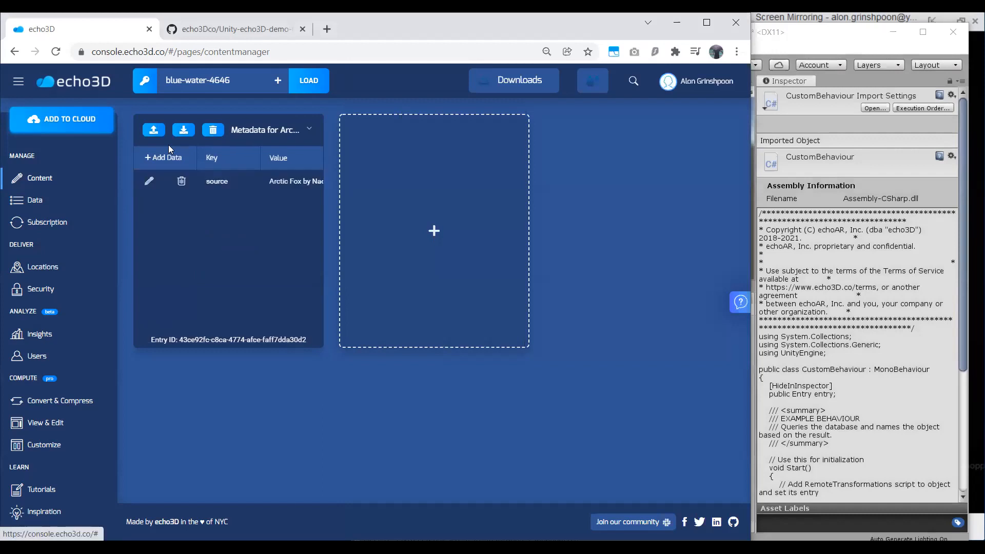
pyautogui.click(176, 158)
pyautogui.click(222, 178)
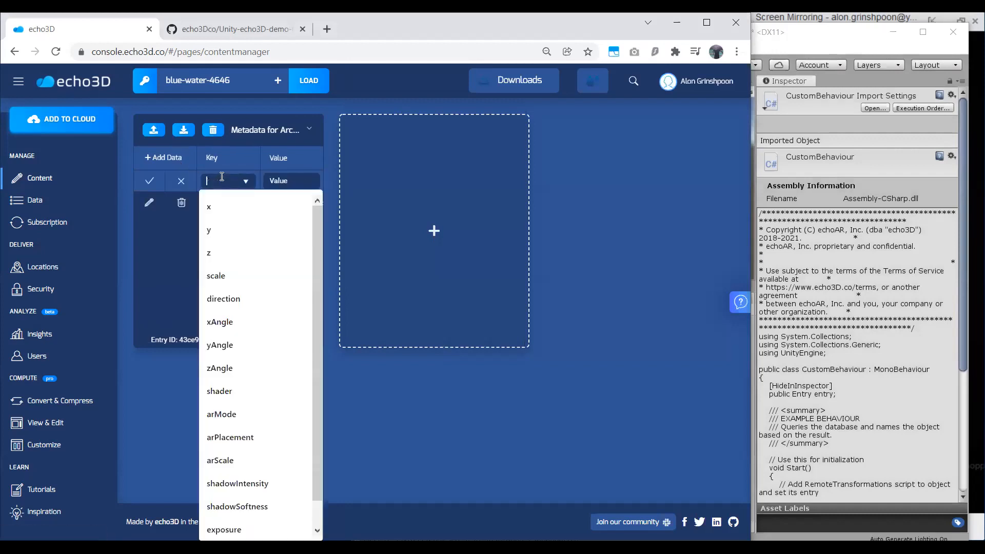
pyautogui.write('name')
pyautogui.press('Tab')
pyautogui.write('Kevin')
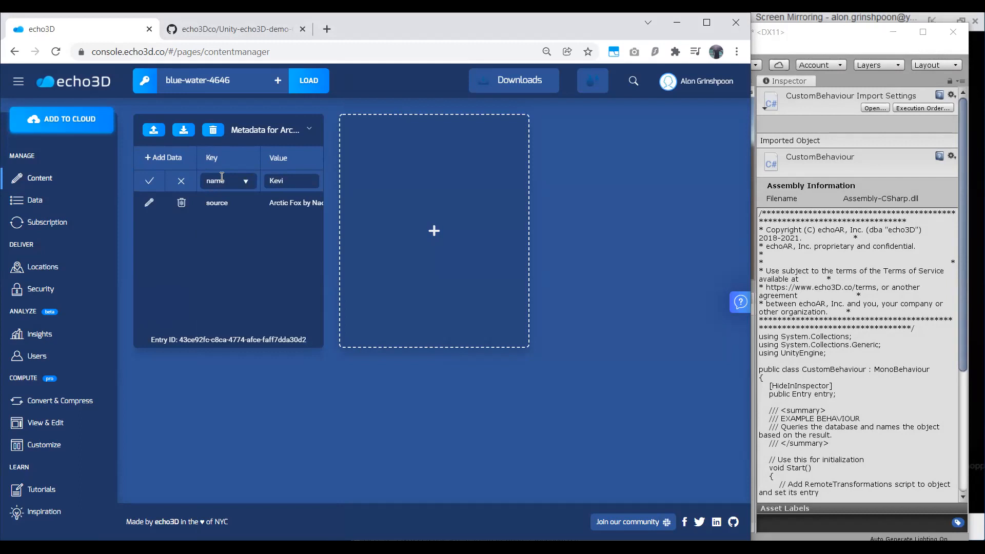
pyautogui.press('Return')
# Switch to Unity, play the sample scene and inspect the Kevin object under echo3D in the Scene view.
pyautogui.click(781, 271)
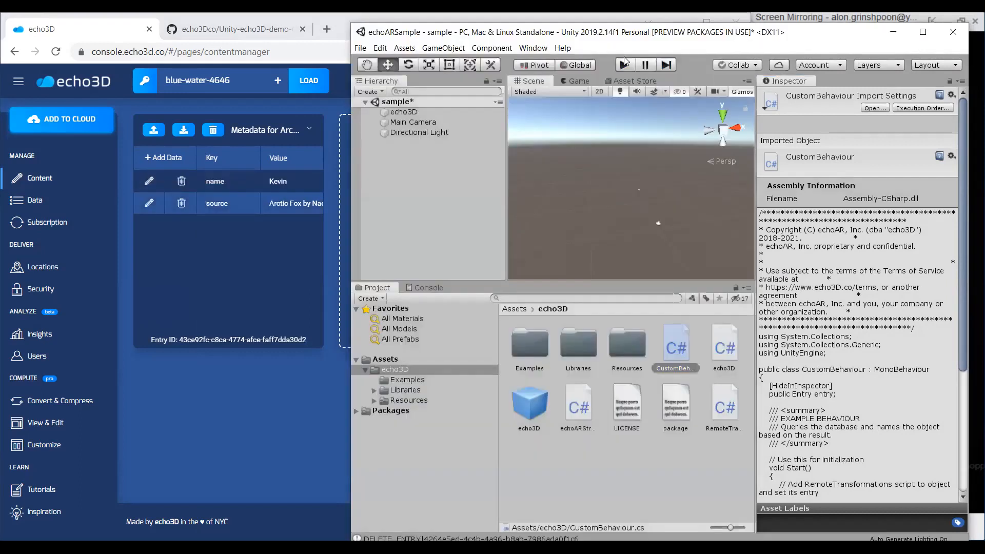
pyautogui.click(624, 65)
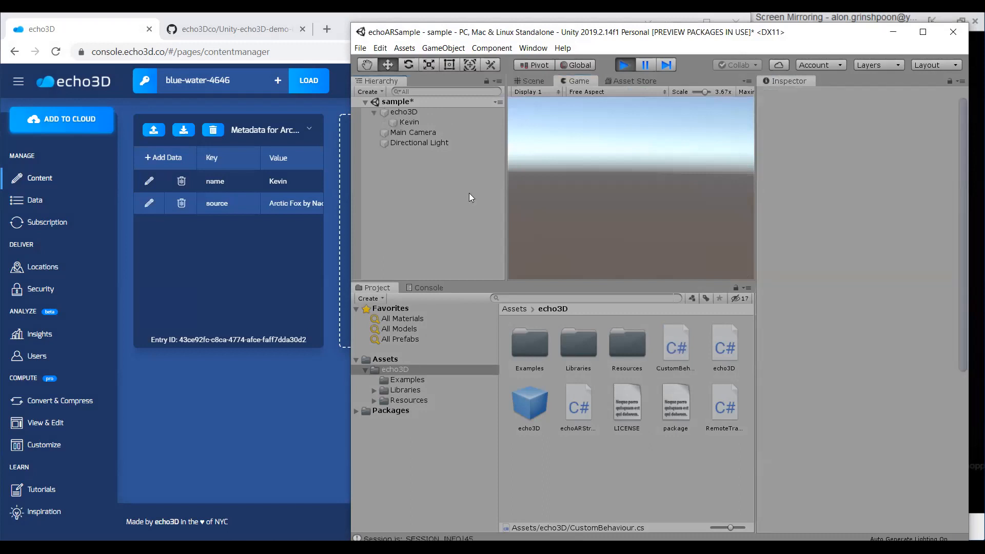
pyautogui.click(432, 125)
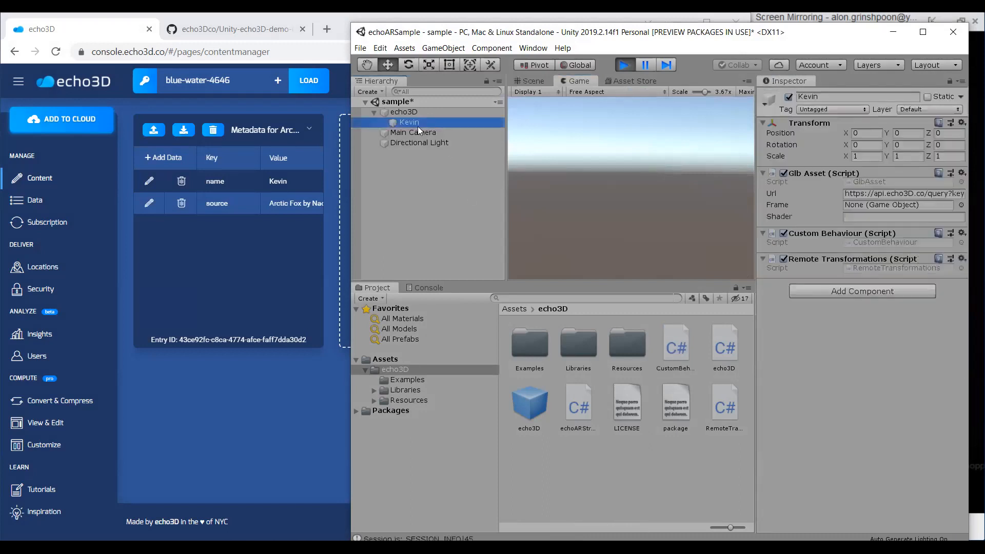
pyautogui.click(529, 81)
pyautogui.click(416, 132)
pyautogui.click(425, 123)
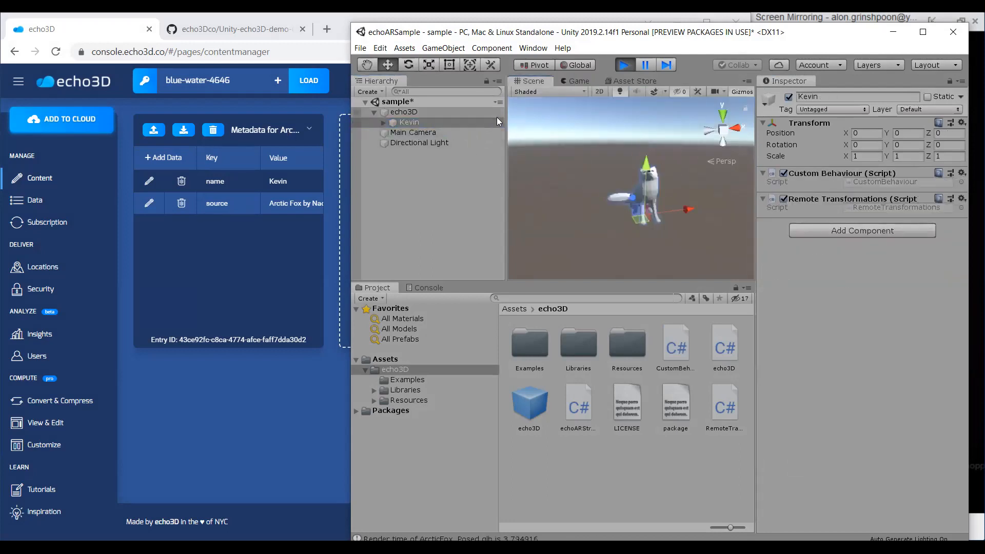
# Switch to the echo3D console and change the fox's name metadata value to Tom.
pyautogui.click(149, 181)
pyautogui.doubleClick(269, 182)
pyautogui.write('Tom')
pyautogui.press('Return')
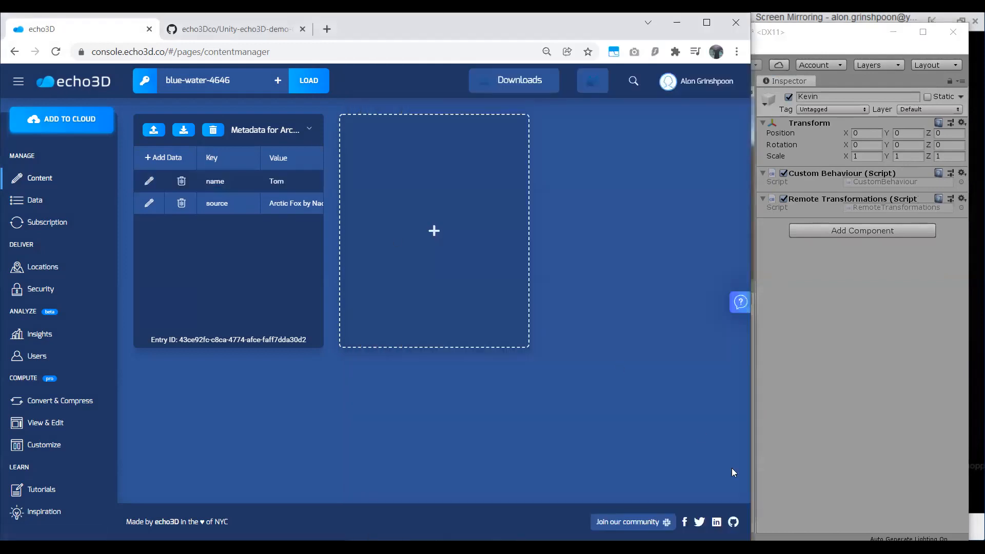
# Return to Unity, restart the sample scene and view the renamed fox in the Scene view.
pyautogui.click(773, 297)
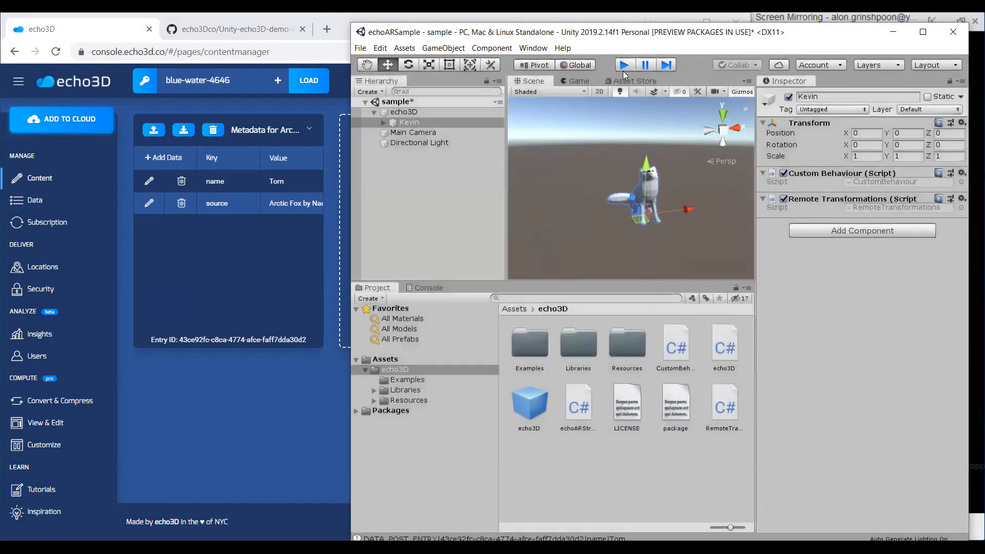
pyautogui.click(625, 65)
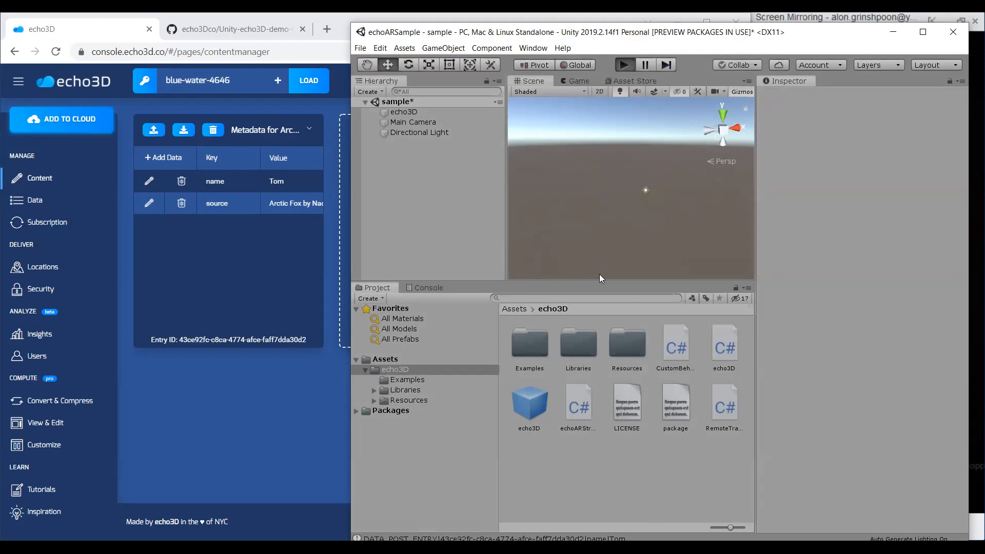
pyautogui.hotkey('ctrl', 'p')
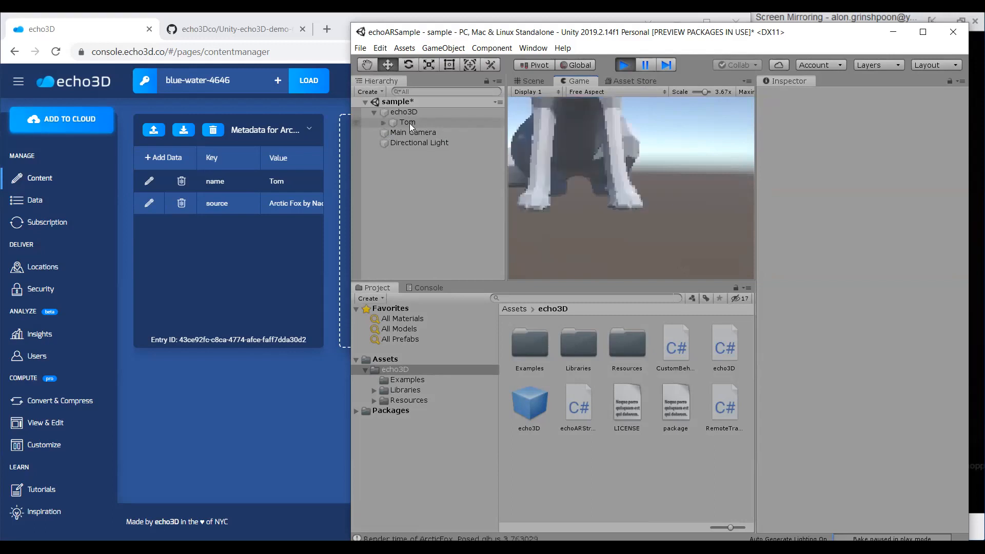
pyautogui.click(542, 81)
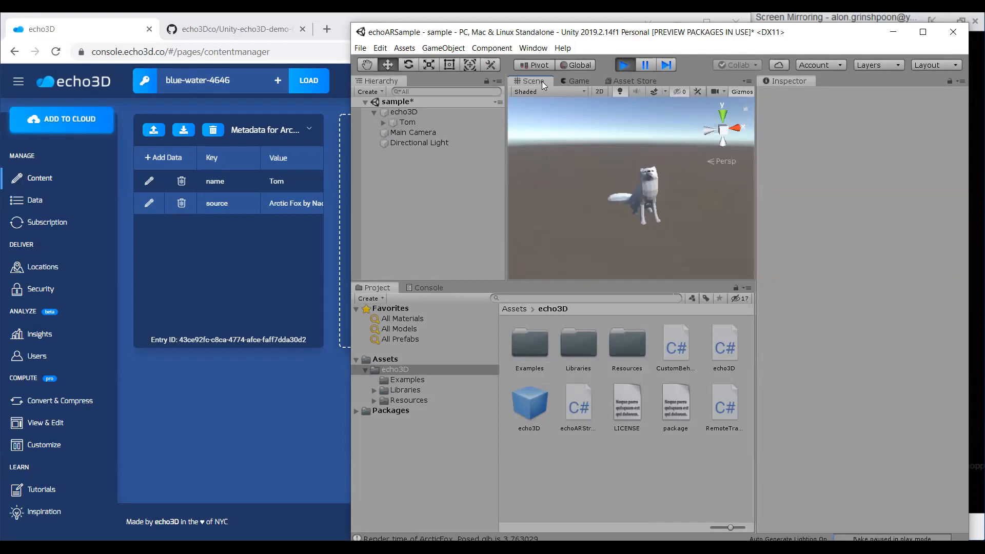
# Stop and replay the scene, frame the echo3D object in the Scene view and select its child object Tom.
pyautogui.click(623, 67)
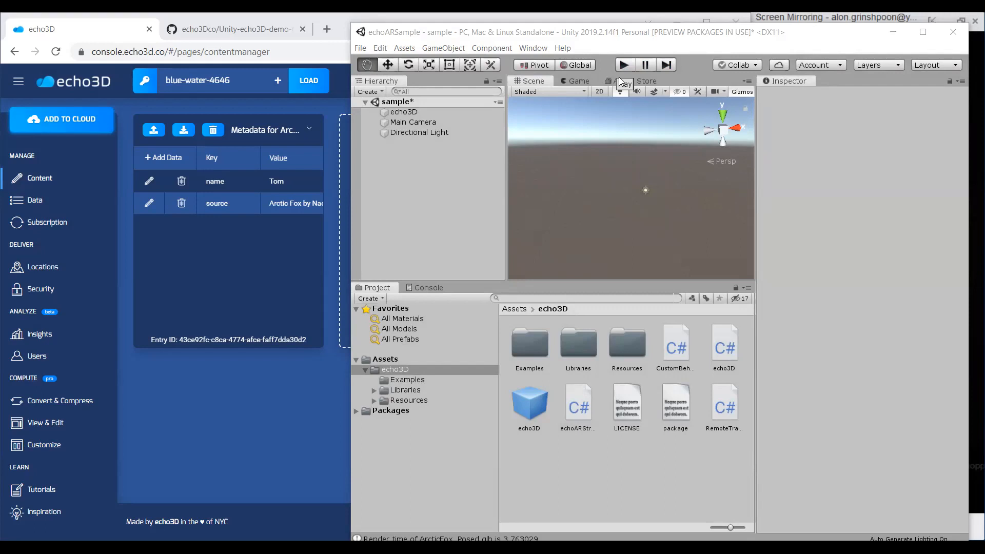
pyautogui.click(624, 66)
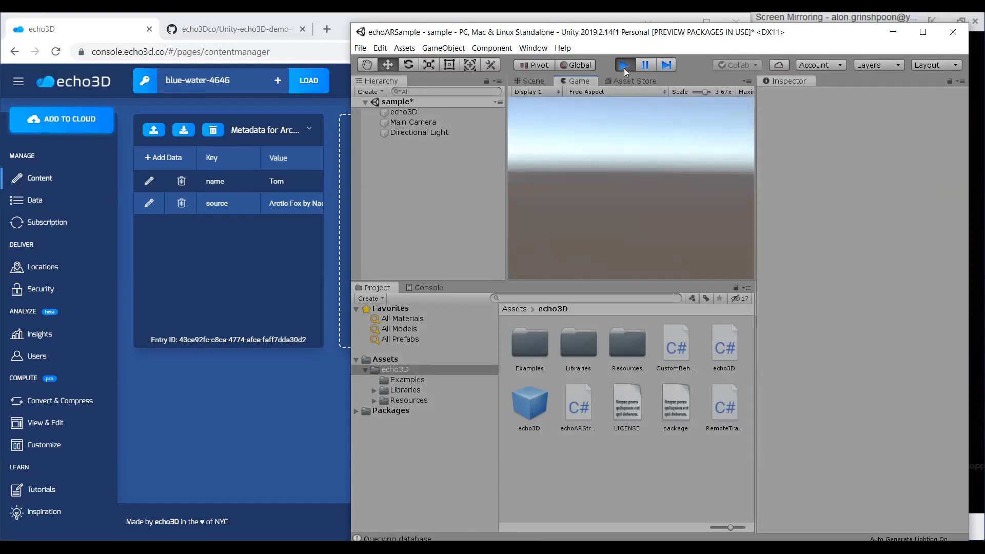
pyautogui.click(529, 81)
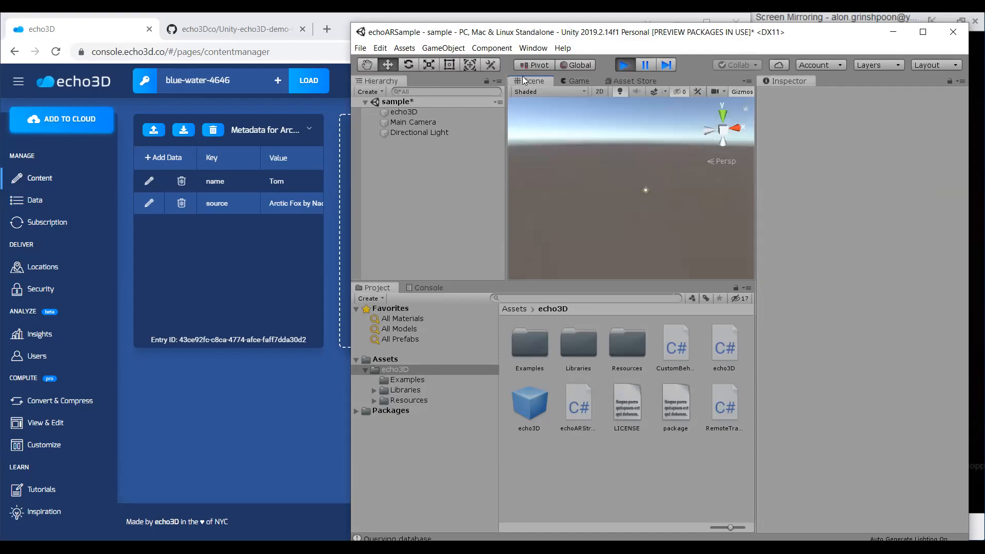
pyautogui.click(473, 114)
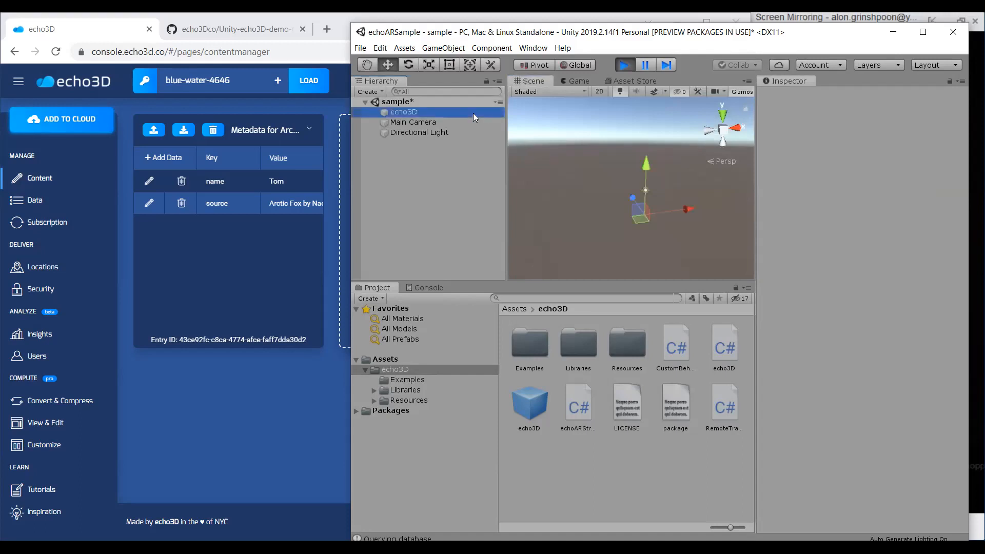
pyautogui.click(450, 181)
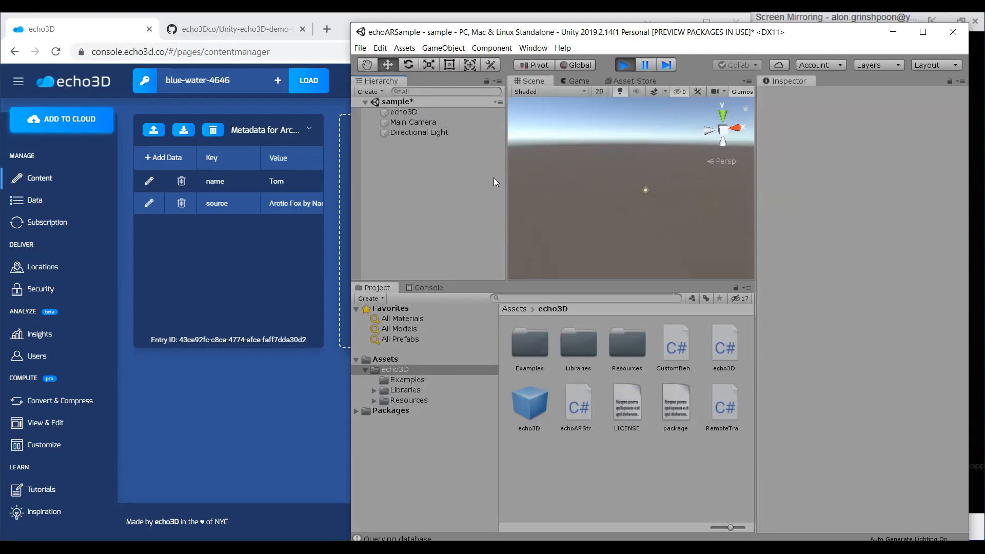
pyautogui.click(457, 125)
pyautogui.click(493, 114)
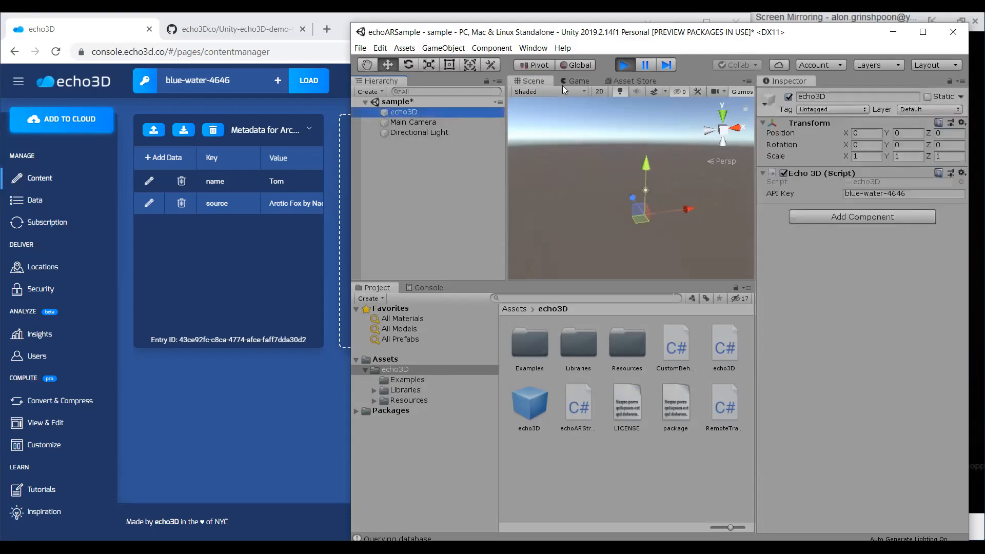
pyautogui.press('f')
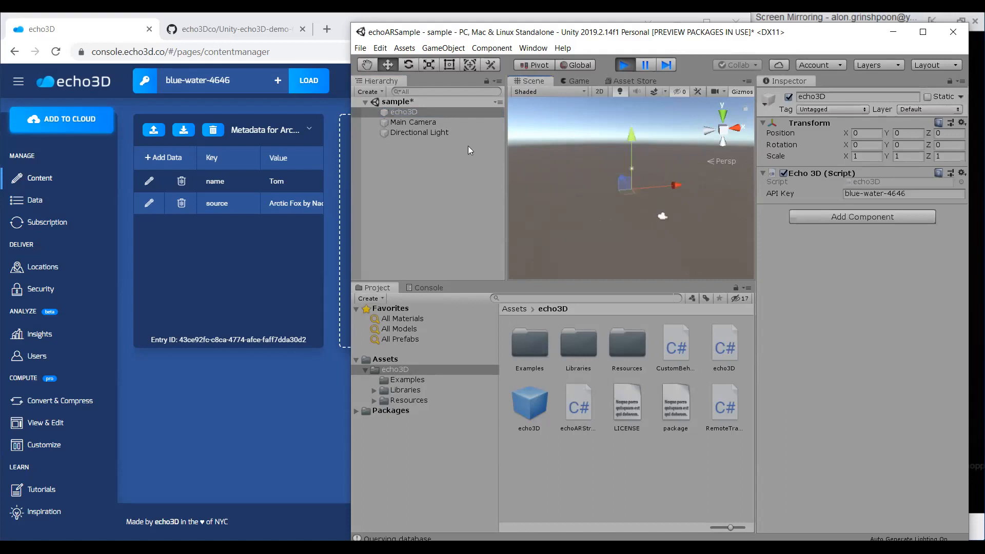
pyautogui.click(467, 123)
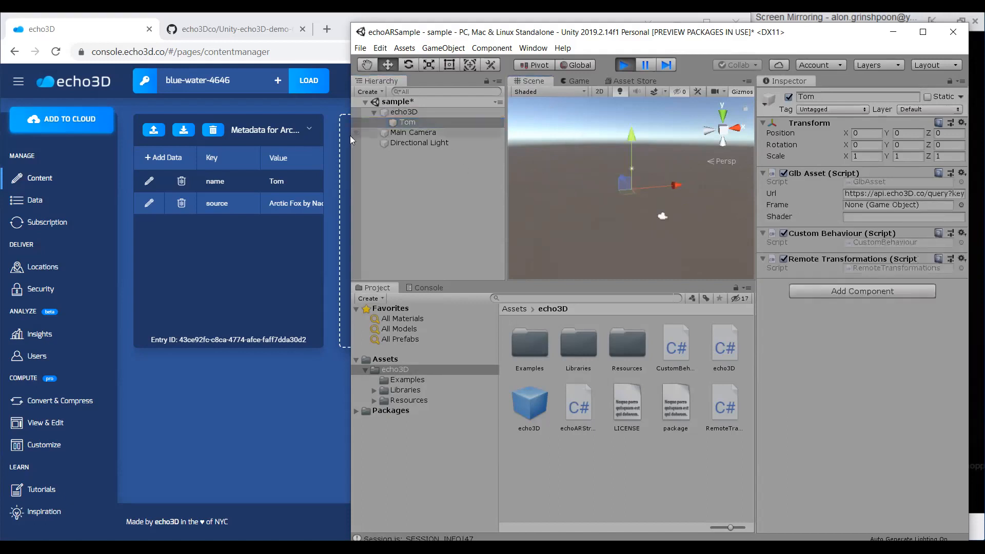
# Set the fox's name metadata value to Kevin in the echo3D console, keeping the scene playing, and return to Unity.
pyautogui.click(149, 181)
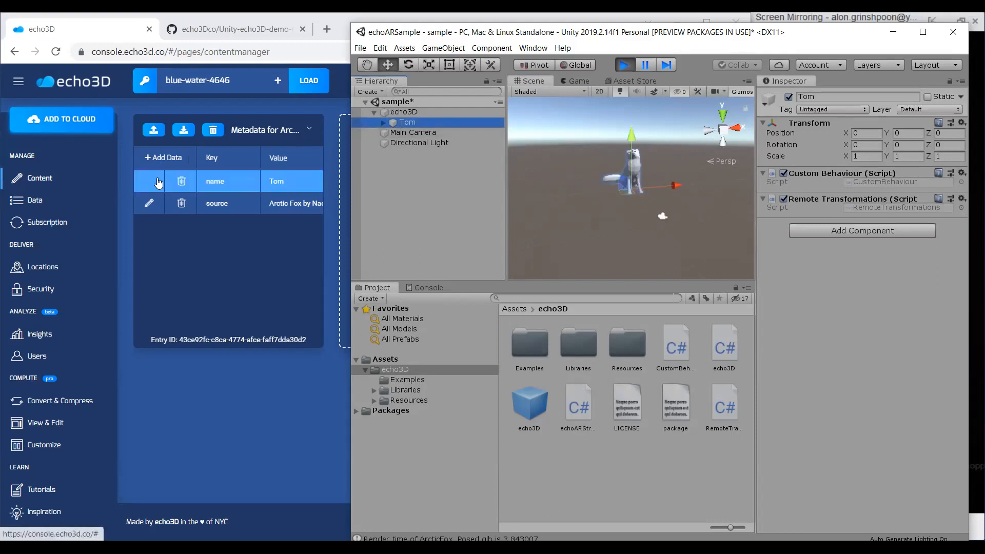
pyautogui.click(282, 184)
pyautogui.doubleClick(282, 186)
pyautogui.write('Kevin')
pyautogui.press('Return')
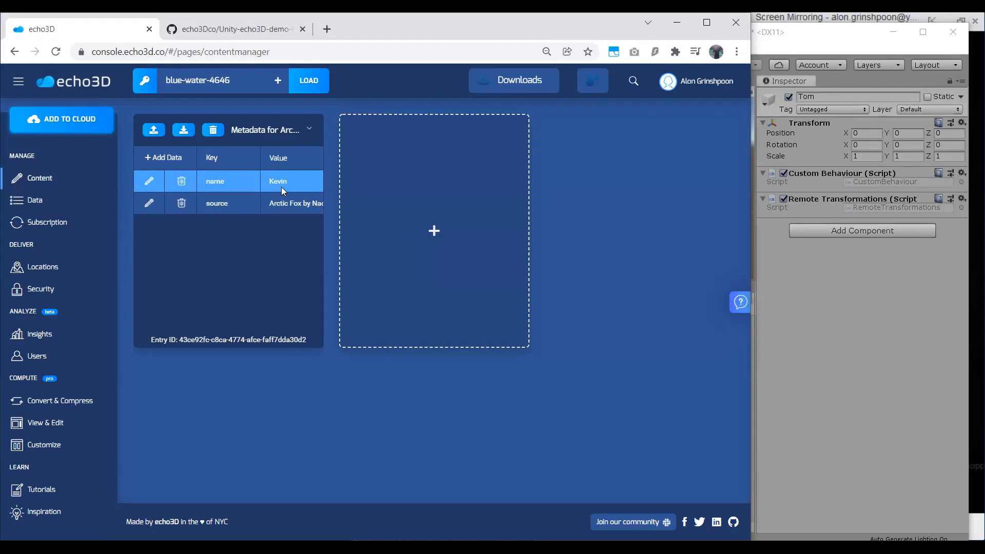
pyautogui.hotkey('alt', 'Tab')
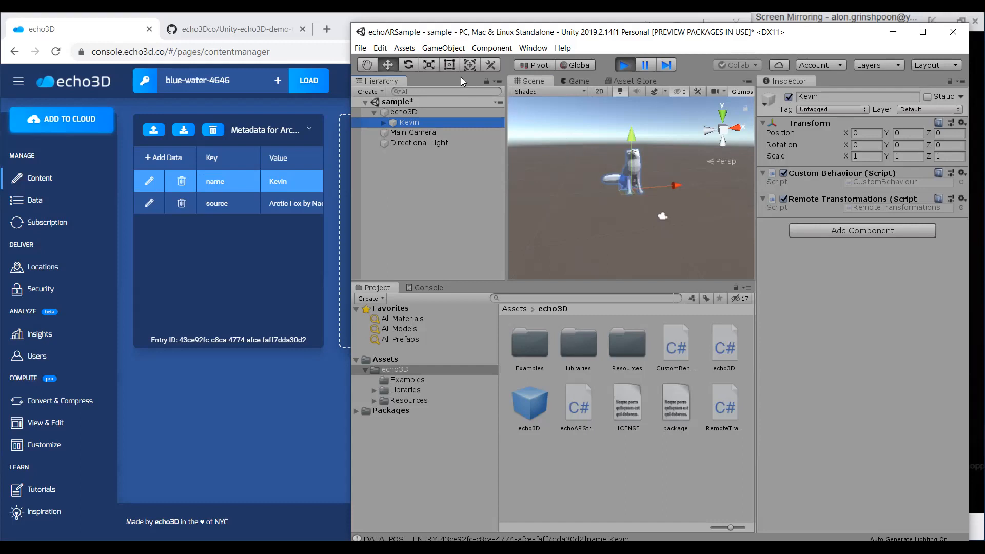
# Stop the Unity scene and add a metadata entry to the fox in the echo3D console with key direction and value right.
pyautogui.click(623, 66)
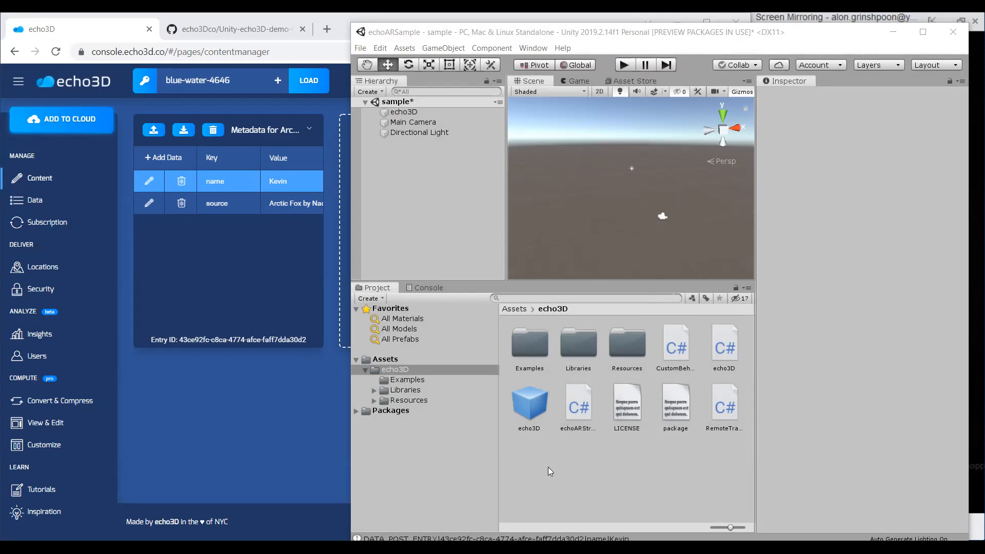
pyautogui.click(182, 159)
pyautogui.click(216, 183)
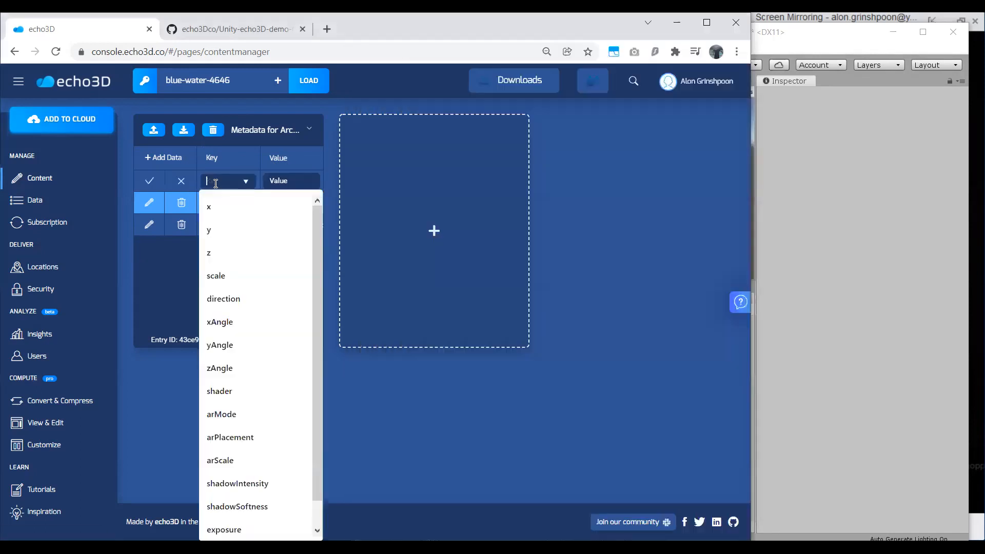
pyautogui.write('direction')
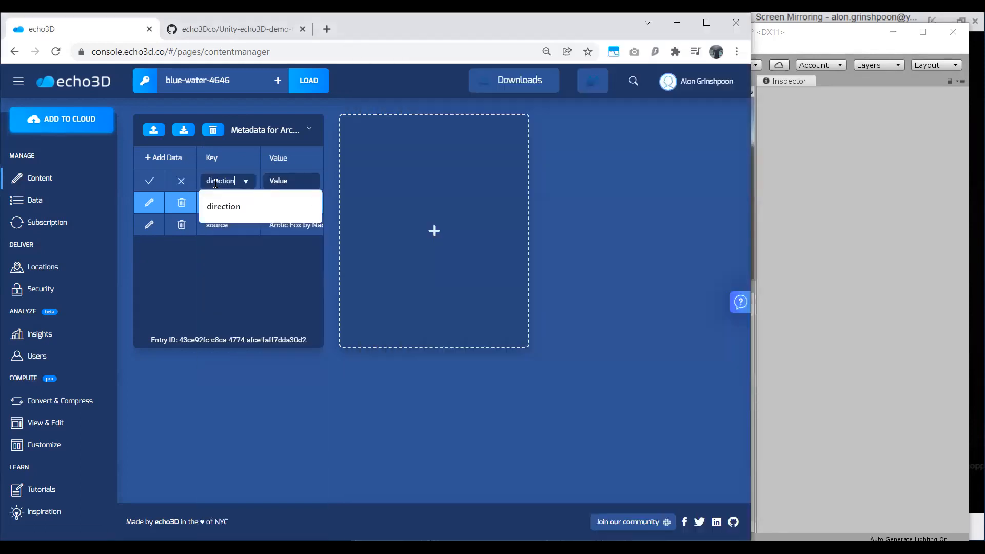
pyautogui.click(276, 182)
pyautogui.write('right')
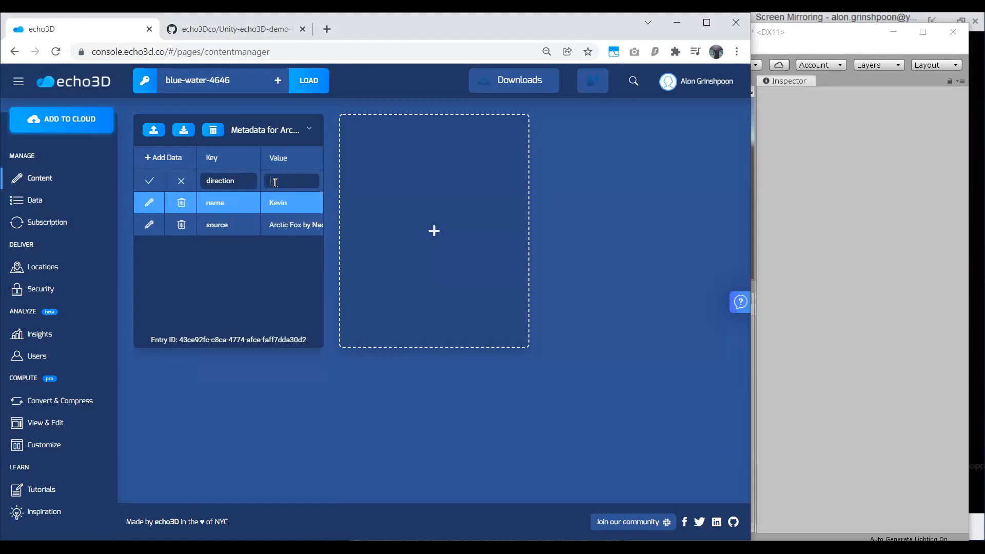
pyautogui.press('Return')
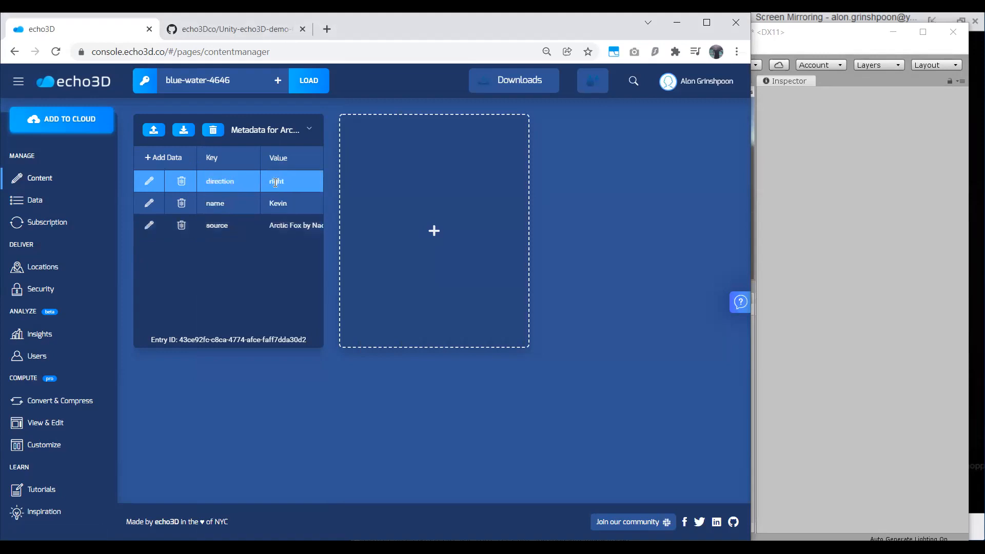
# Switch to Unity, play the sample scene and select the RemoteTransformations script in the echo3D assets folder.
pyautogui.click(766, 183)
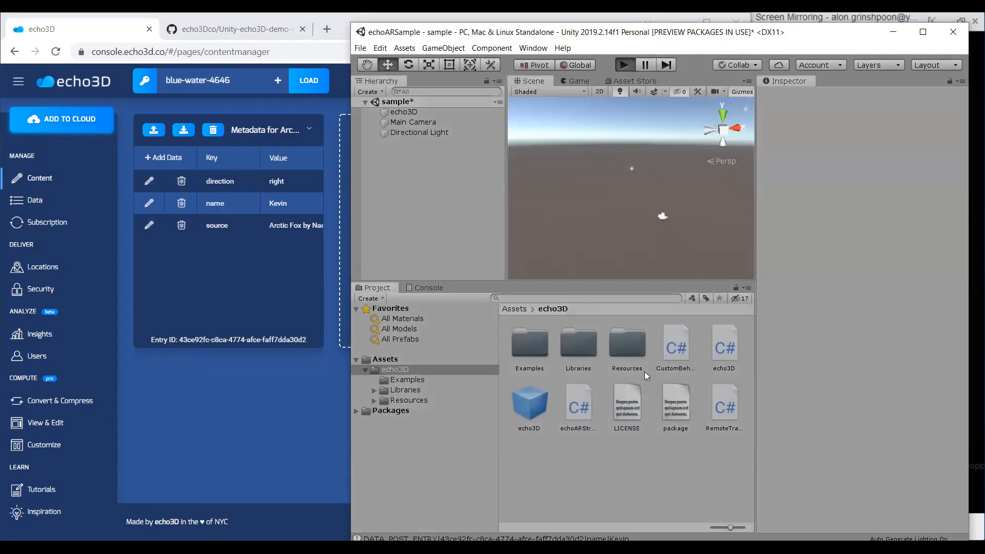
pyautogui.hotkey('ctrl', 'p')
pyautogui.click(724, 409)
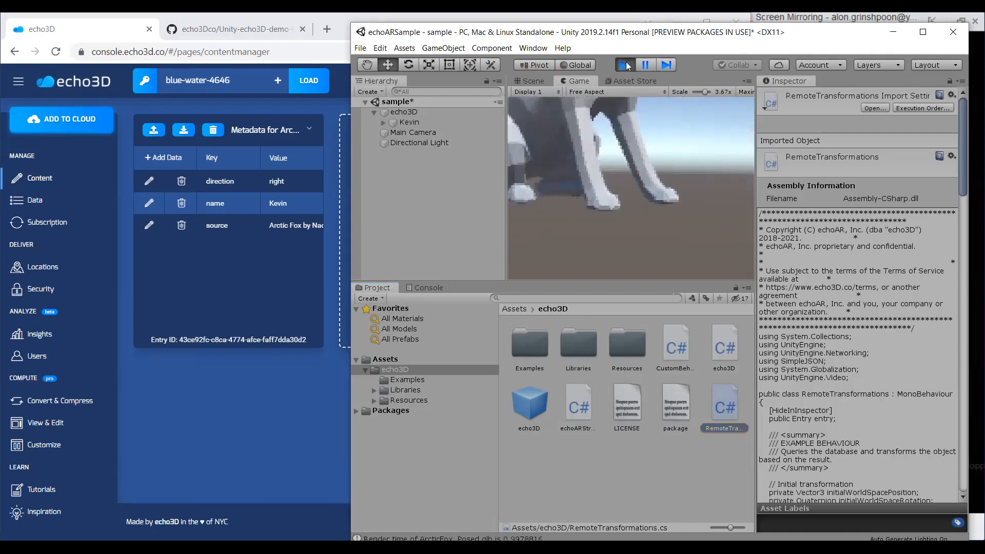
# Compare the fox's rotation in the Game and Scene views, ending on the Scene view.
pyautogui.click(534, 81)
pyautogui.click(575, 81)
pyautogui.click(533, 81)
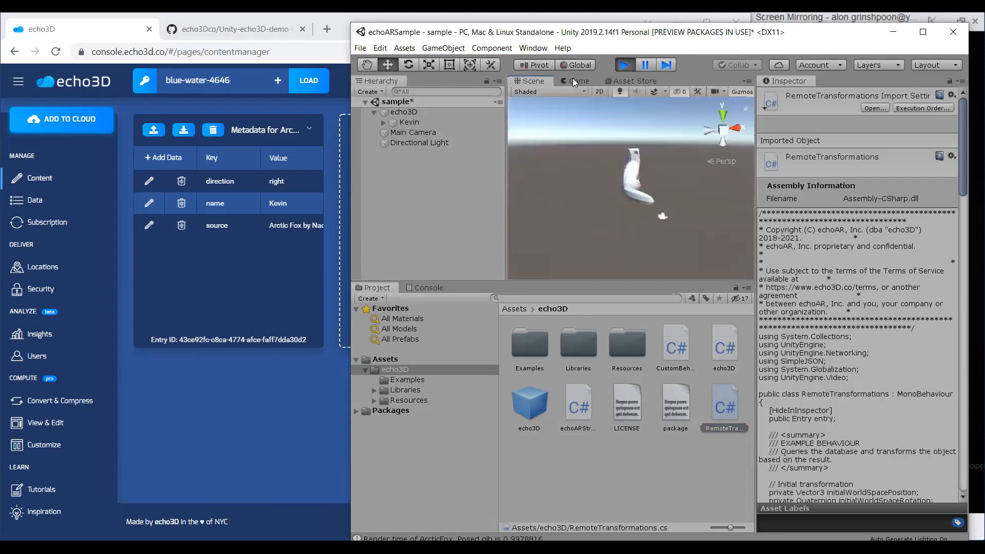
pyautogui.click(576, 81)
pyautogui.click(548, 81)
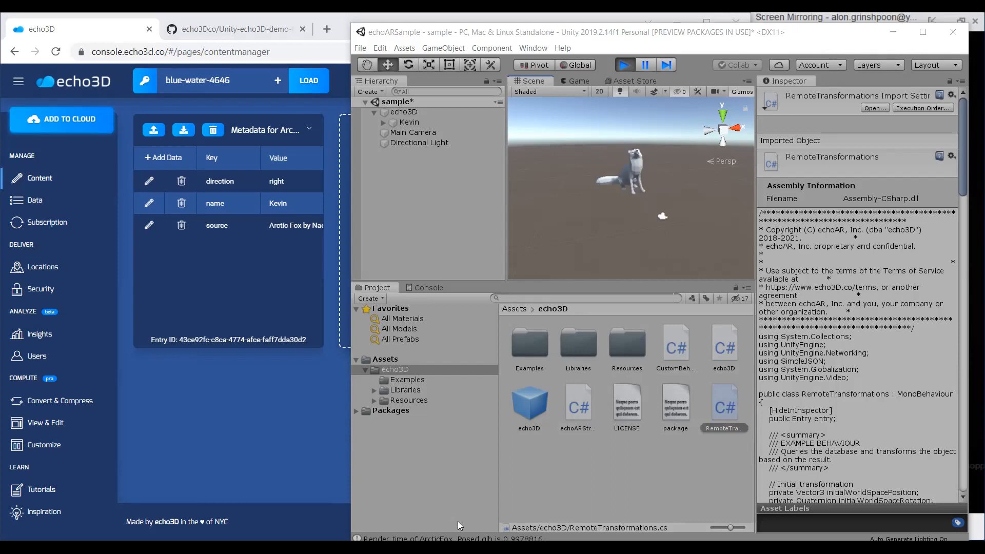
# Select the echo3D script in the assets folder to show its code, and switch back to the echo3D console.
pyautogui.click(730, 353)
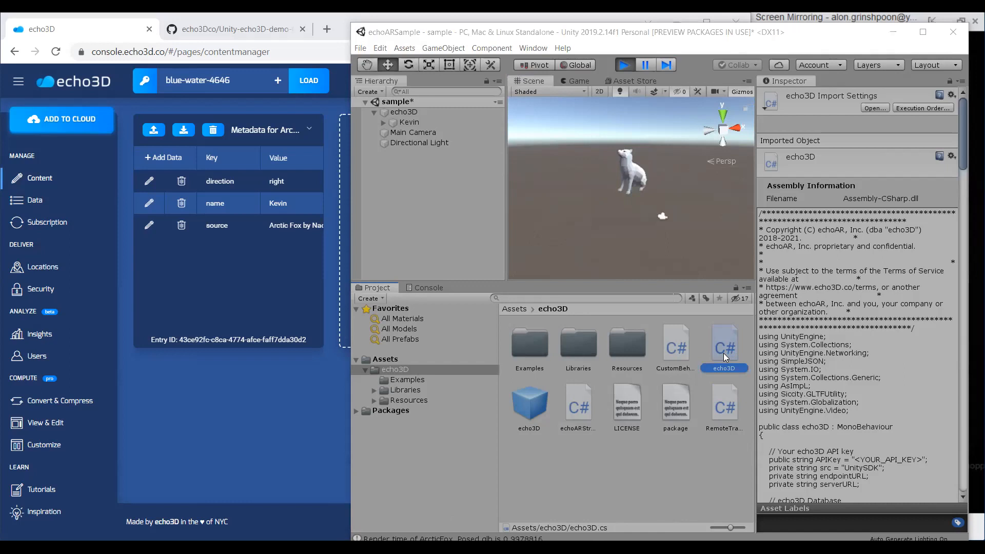
pyautogui.click(121, 34)
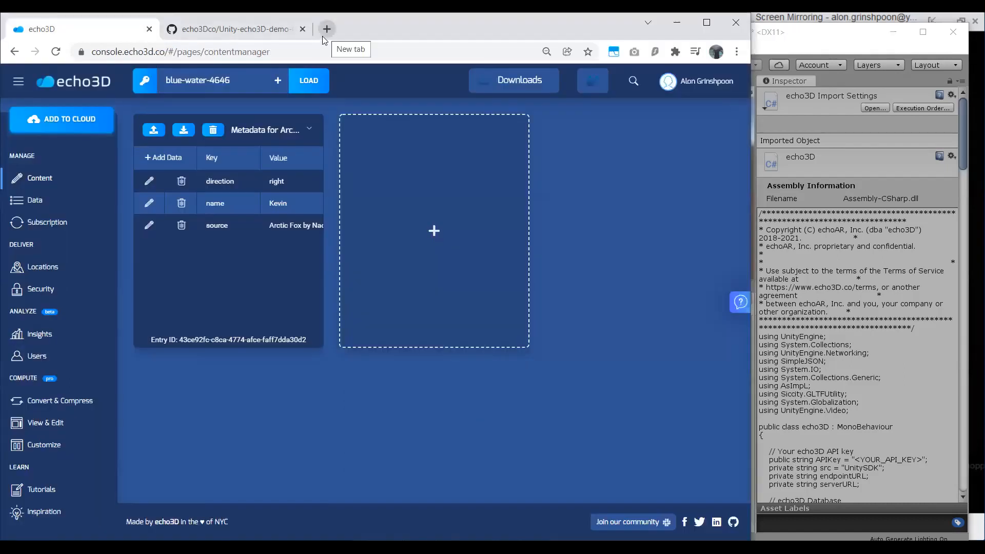
# Open the echo3D query API address in a new browser tab, using the project's API key.
pyautogui.click(325, 31)
pyautogui.write('api')
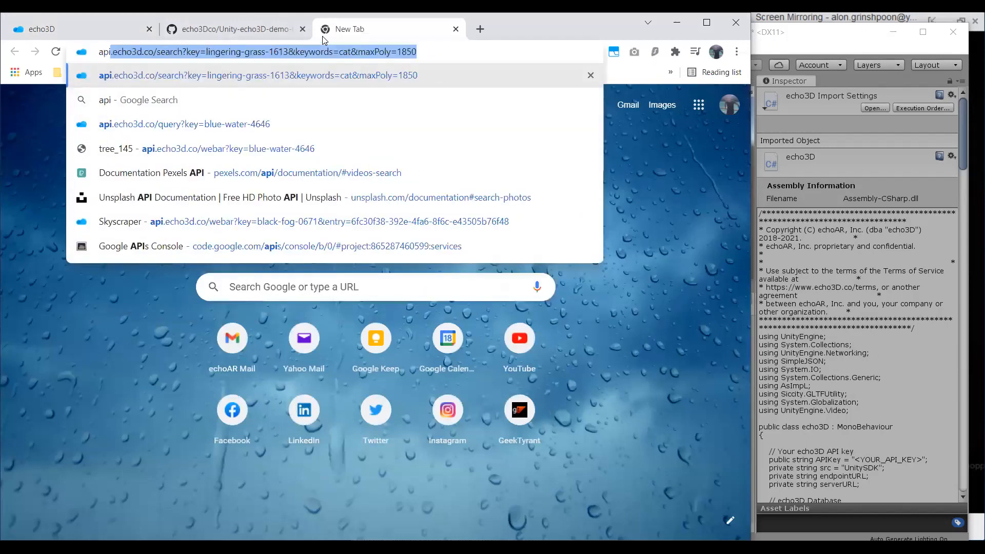
pyautogui.moveTo(160, 52); pyautogui.dragTo(537, 60)
pyautogui.write('q')
pyautogui.press('Return')
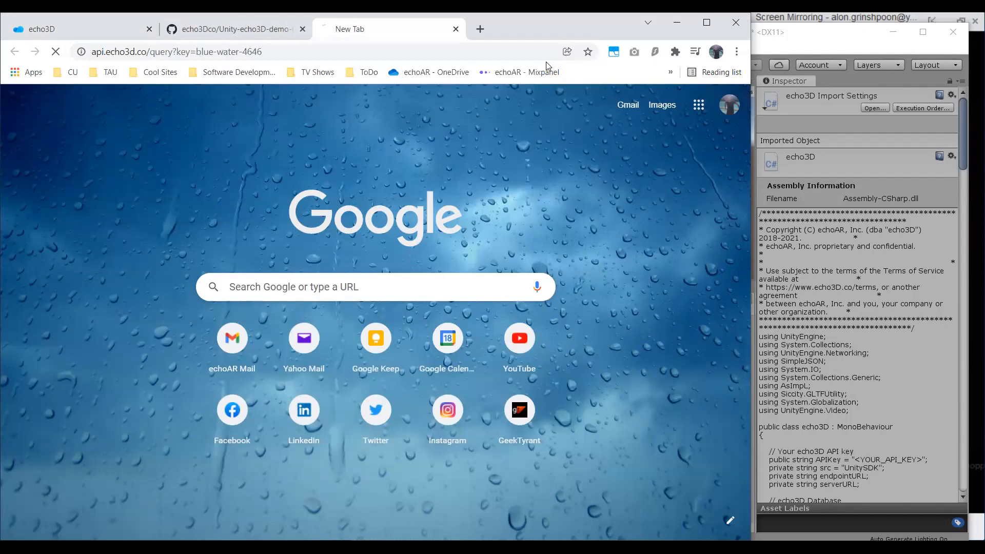
# Compare the API's JSON response with the fox's metadata and model card in the echo3D console, ending on the JSON response.
pyautogui.click(98, 28)
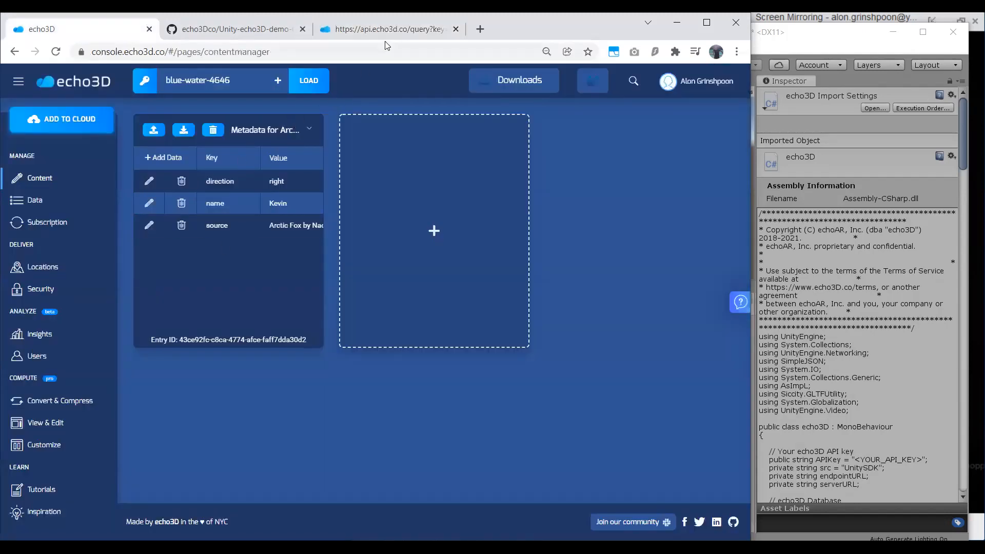
pyautogui.click(351, 37)
pyautogui.scroll(-6, 147, 175)
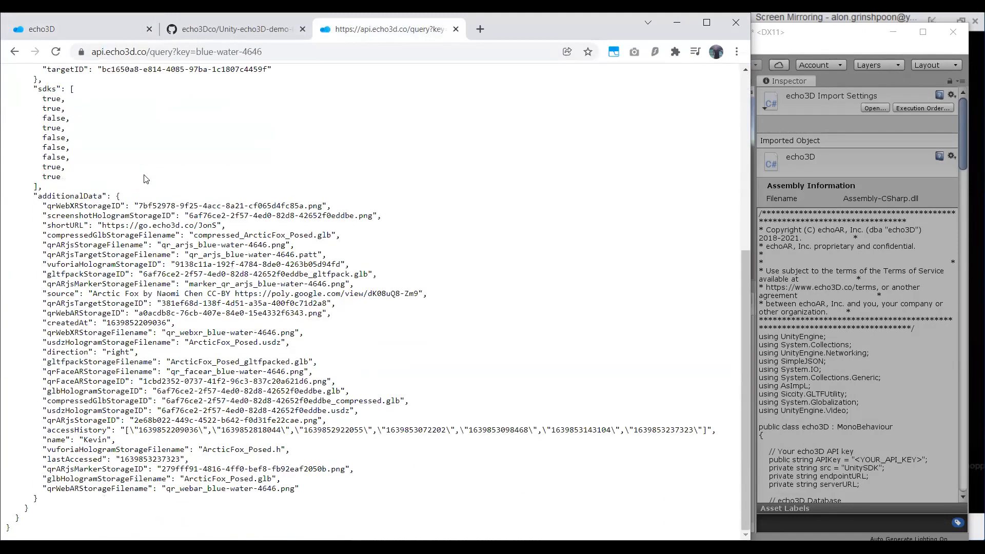
pyautogui.scroll(10, 146, 175)
pyautogui.click(119, 31)
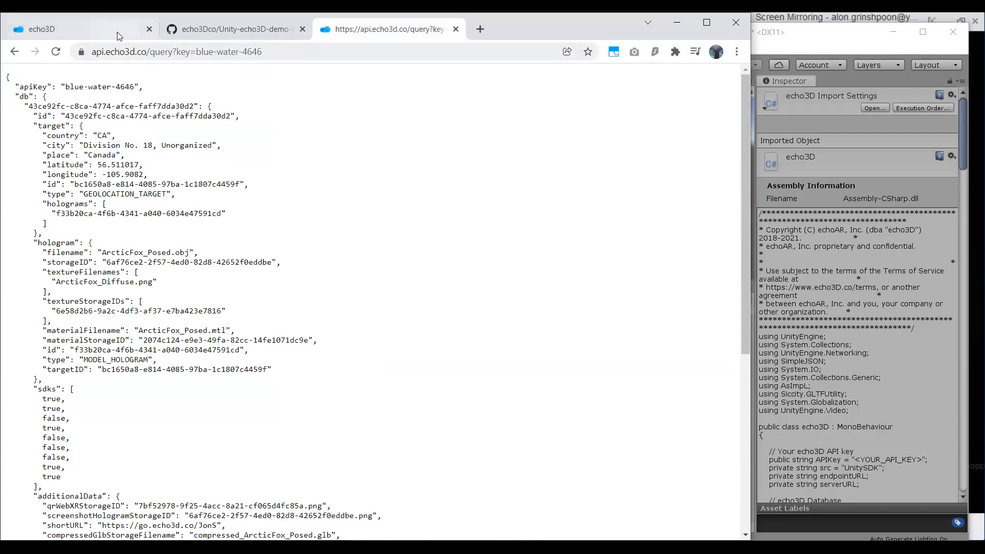
pyautogui.click(309, 130)
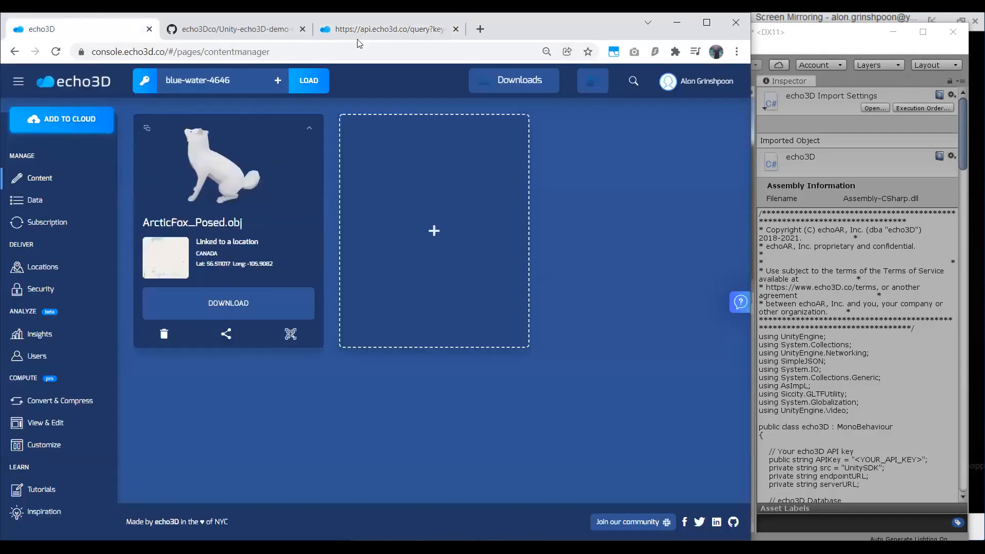
pyautogui.click(359, 32)
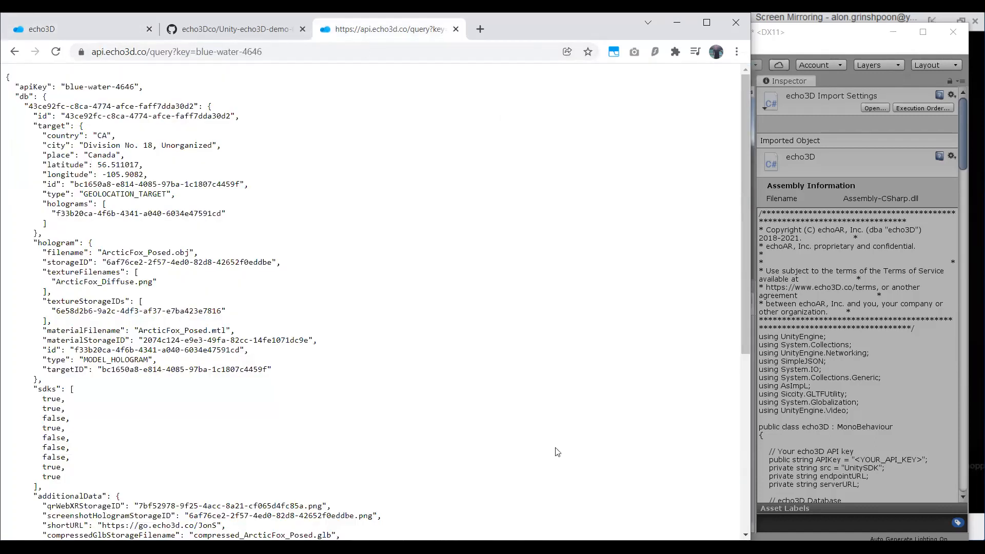
# Switch to Unity and maximize its window.
pyautogui.click(517, 546)
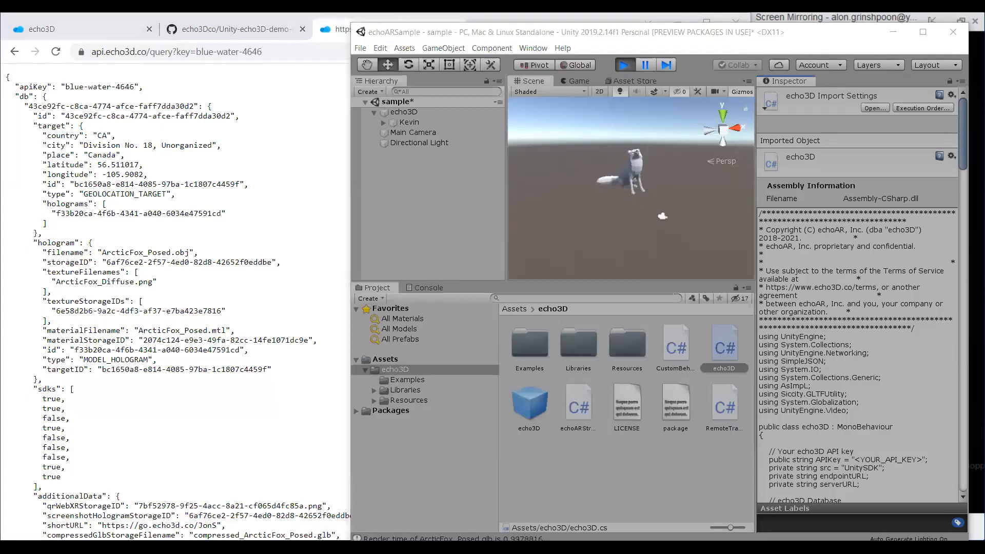
pyautogui.click(237, 228)
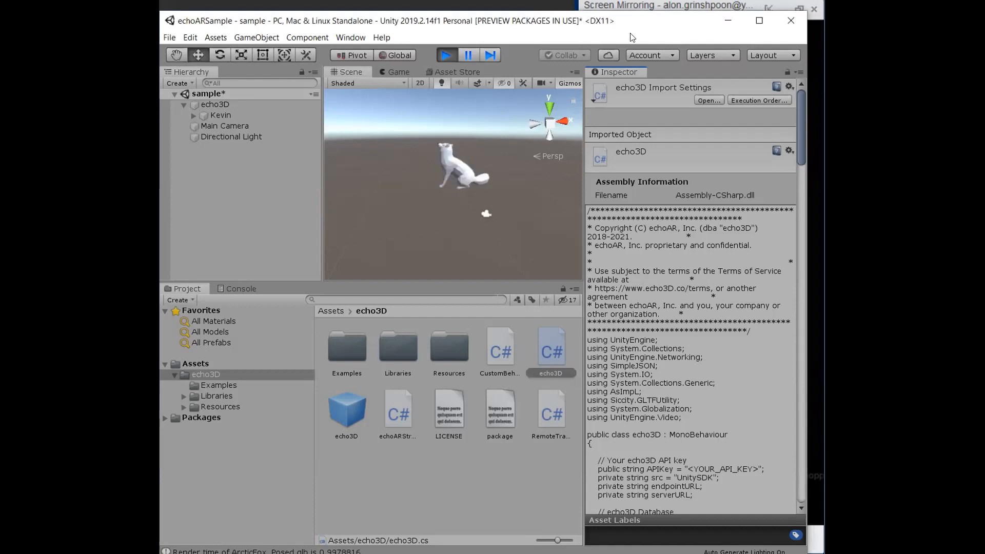
pyautogui.click(748, 26)
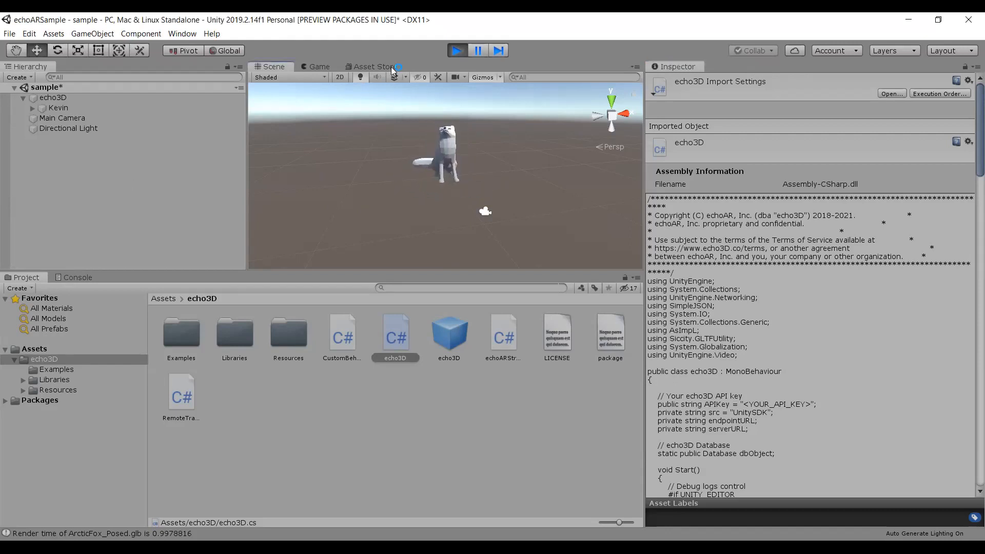
# Look through the Asset Store view's tab options and the general window list, and return to the running scene.
pyautogui.click(393, 67)
pyautogui.rightClick(394, 67)
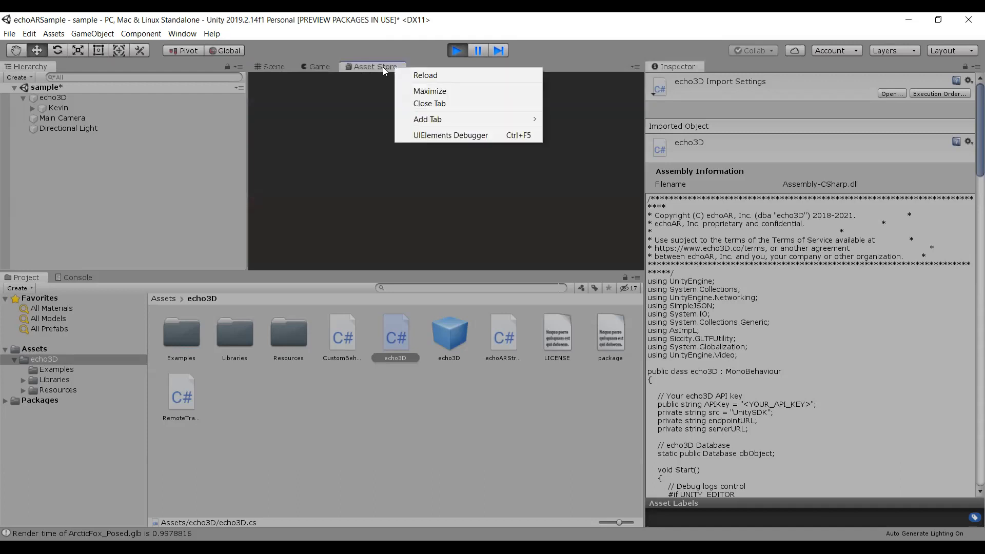
pyautogui.moveTo(452, 121)
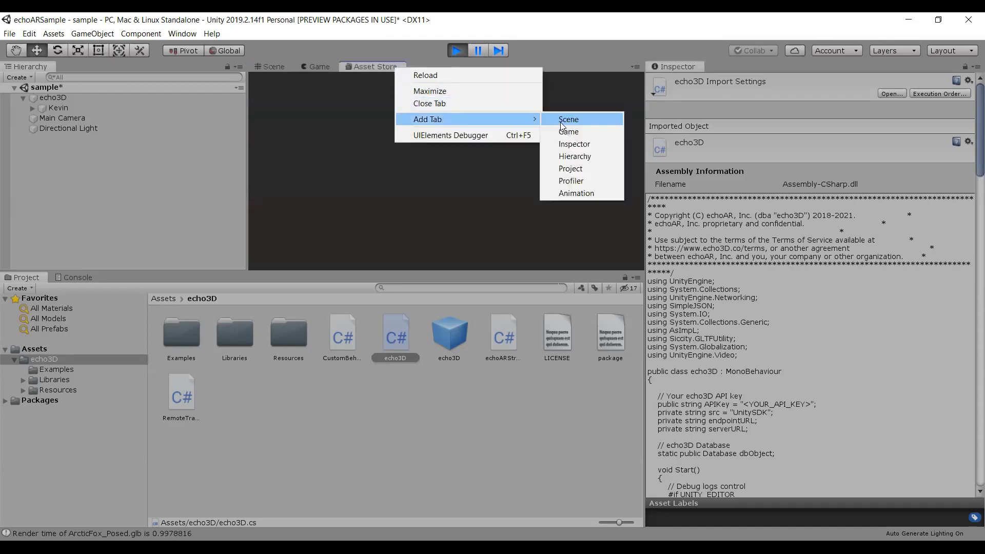
pyautogui.click(349, 64)
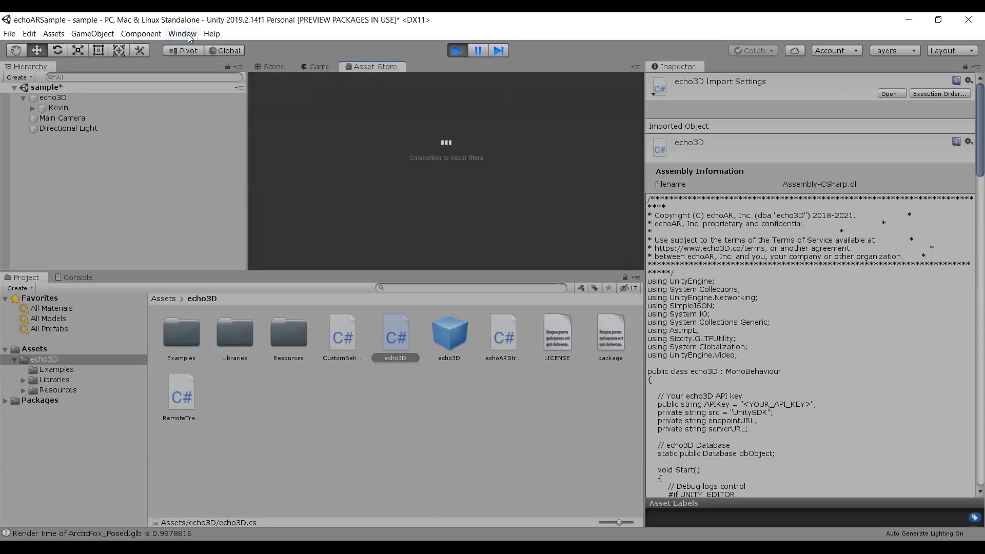
pyautogui.click(186, 34)
pyautogui.moveTo(293, 166)
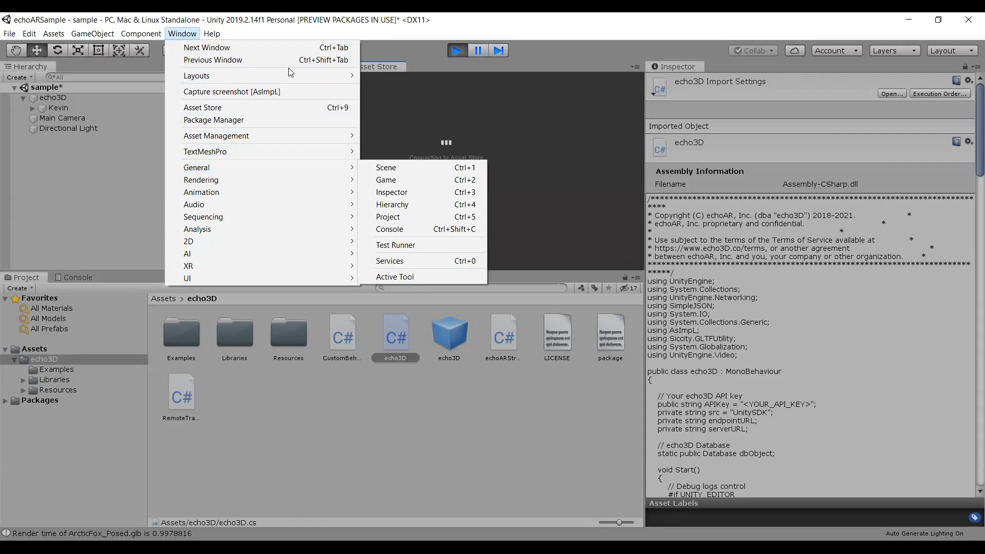
pyautogui.click(392, 65)
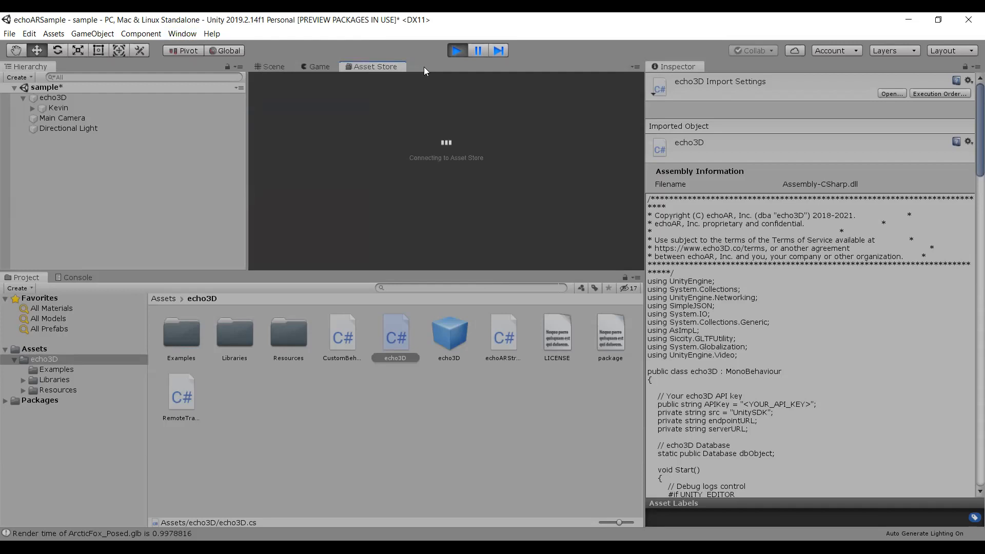
pyautogui.click(326, 67)
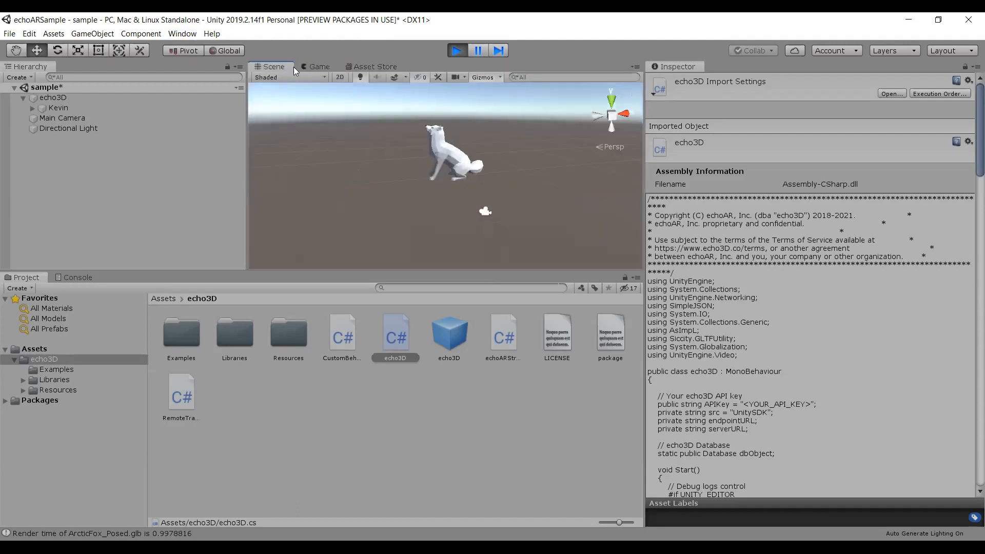
# Dismiss the cookie notice in the Asset Store view and return to the Scene view.
pyautogui.click(362, 65)
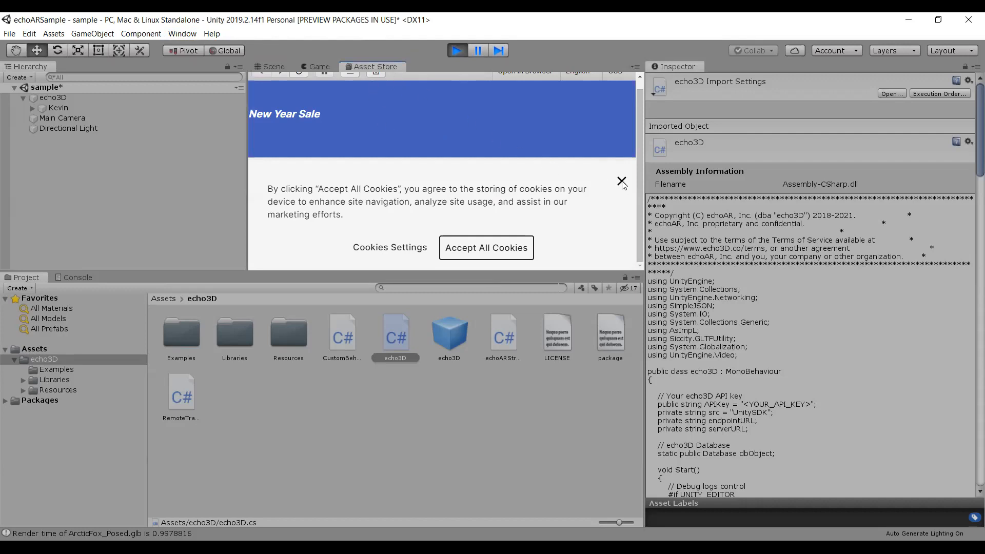
pyautogui.moveTo(641, 96); pyautogui.dragTo(631, 87)
pyautogui.click(279, 57)
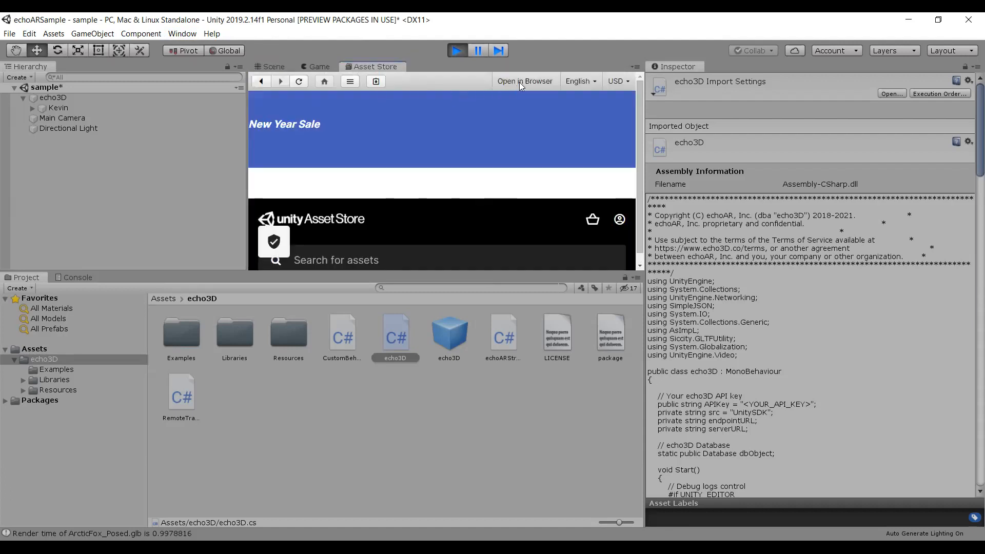
pyautogui.click(308, 69)
pyautogui.click(277, 67)
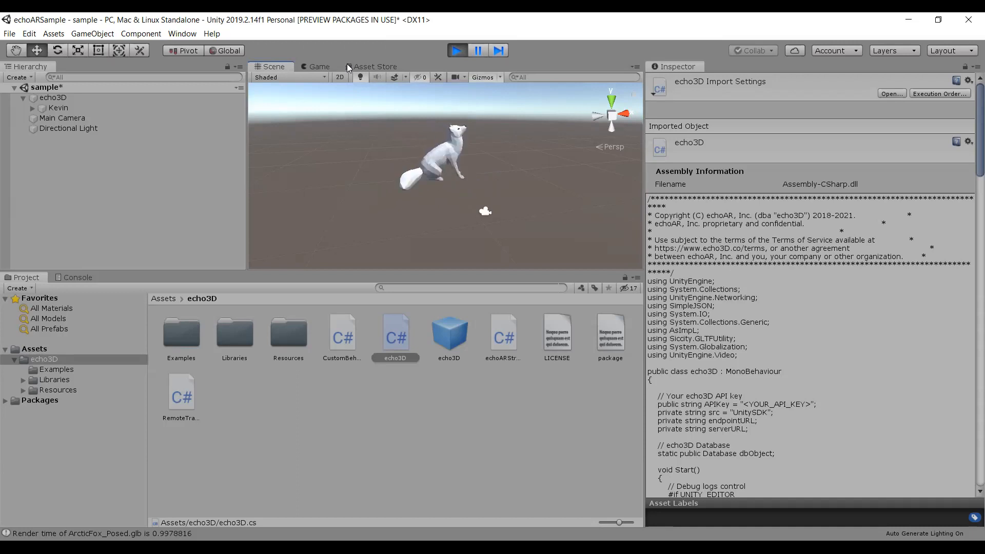
# Close the Asset Store view in the Unity editor.
pyautogui.click(348, 66)
pyautogui.click(272, 67)
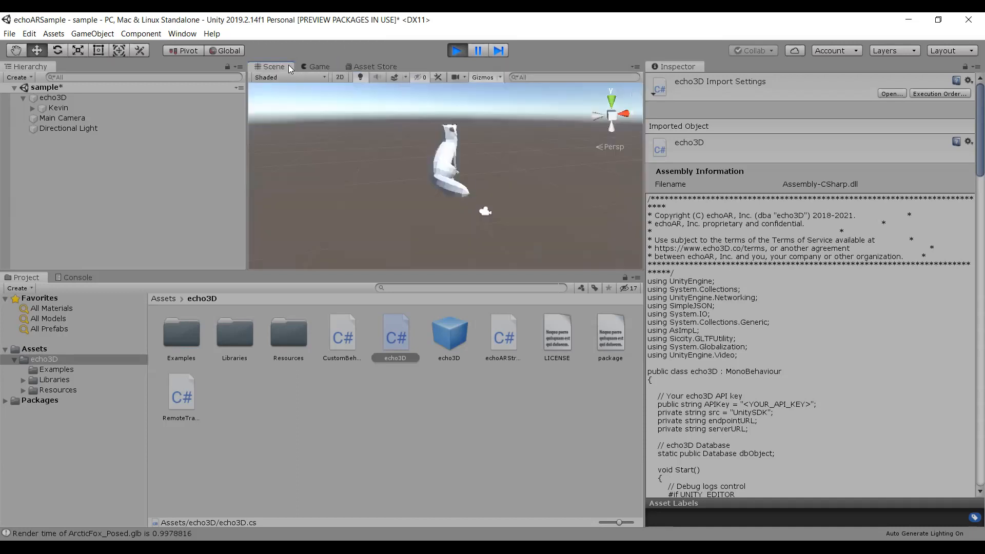
pyautogui.click(367, 64)
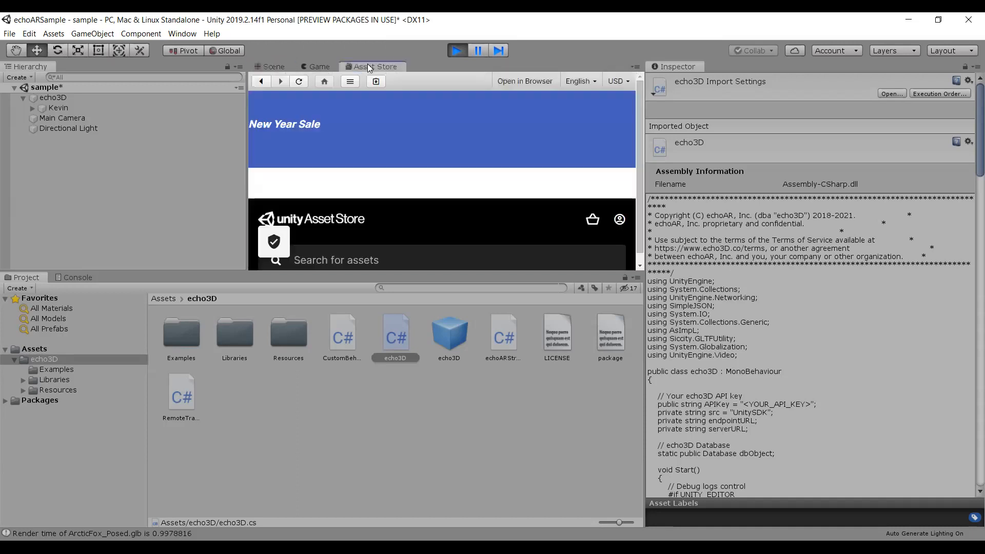
pyautogui.rightClick(367, 64)
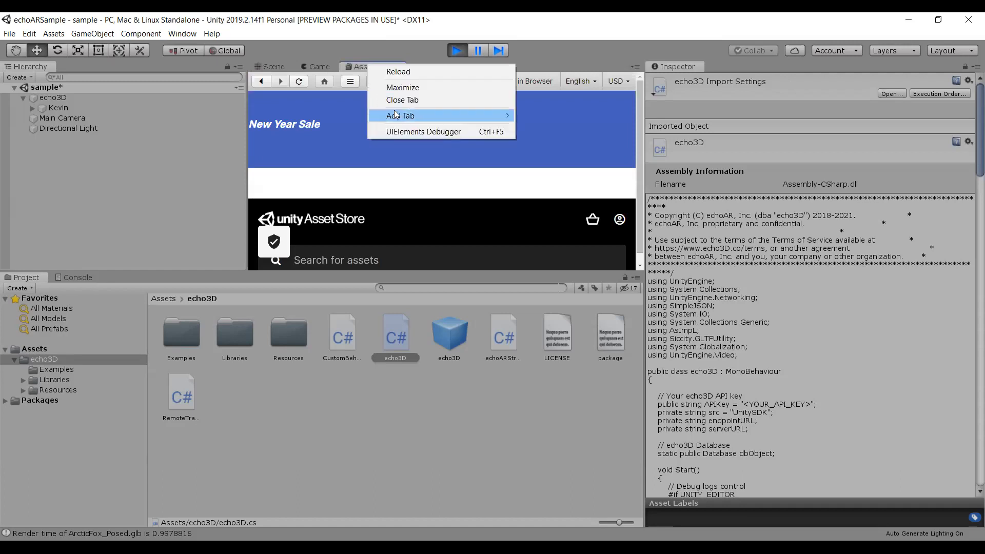
pyautogui.click(433, 97)
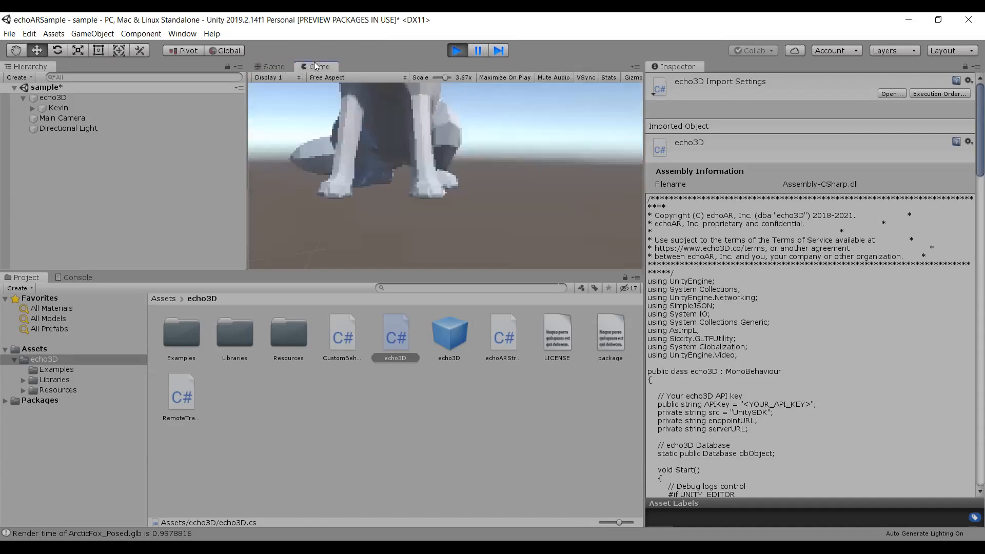
# Show the Game view, close the Unity Asset Store page in the browser and minimize the browser.
pyautogui.click(188, 36)
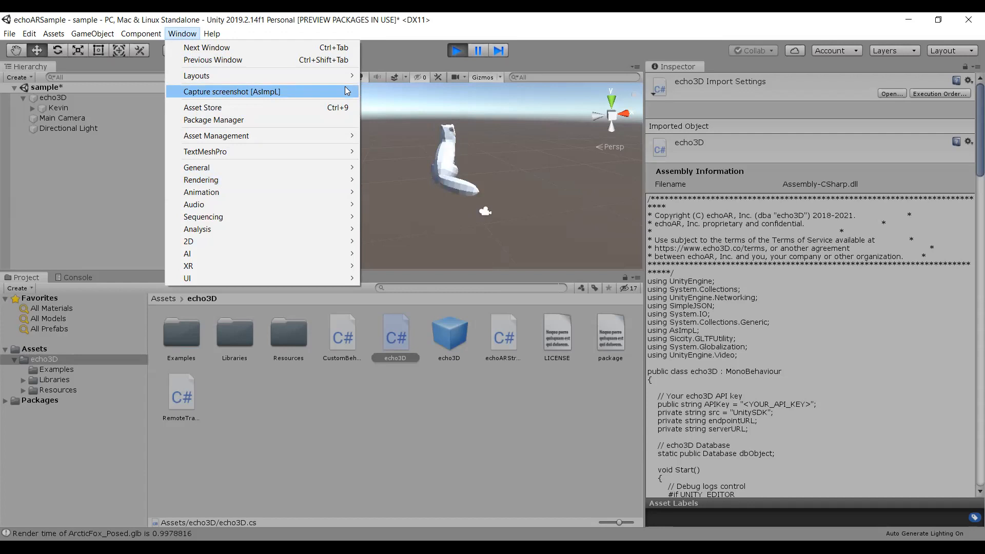
pyautogui.click(389, 55)
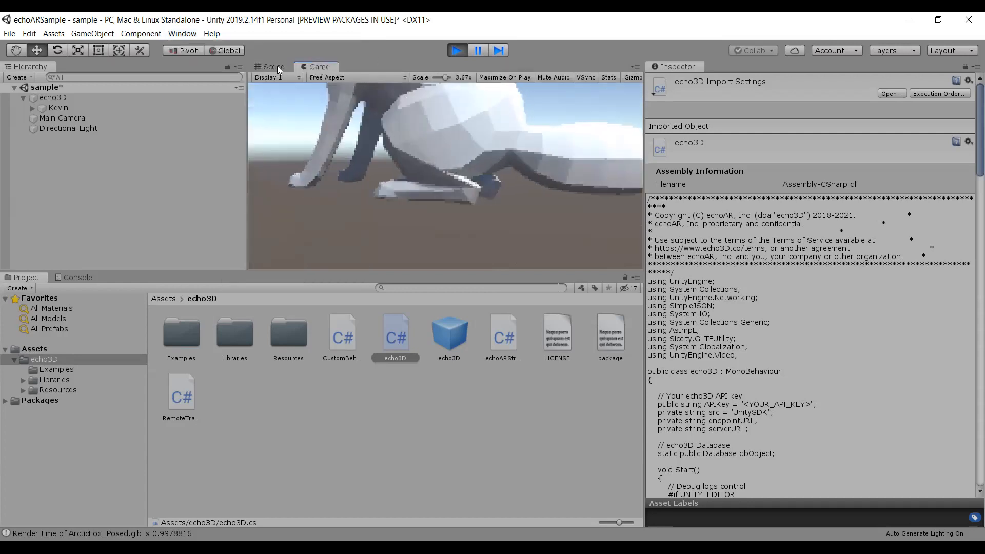
pyautogui.click(315, 66)
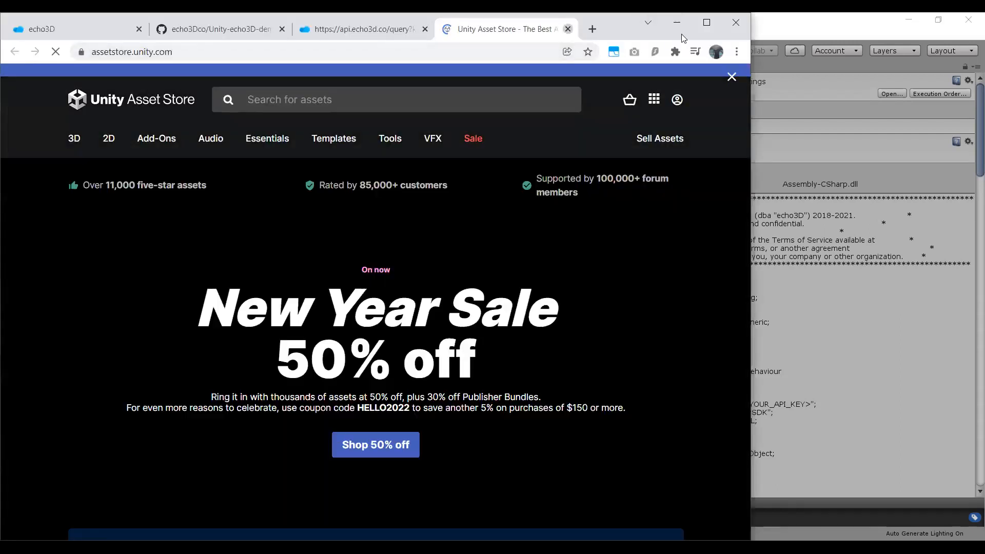
pyautogui.hotkey('ctrl', 'w')
pyautogui.click(679, 29)
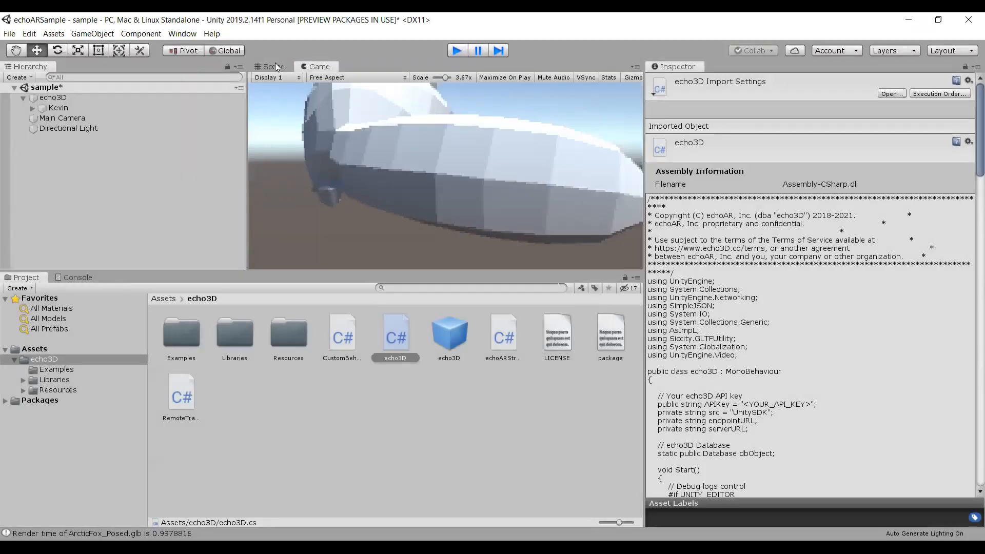
# Stop the running scene in the Scene view and reopen the echo3D folder from the Assets root.
pyautogui.click(276, 62)
pyautogui.hotkey('ctrl', 'p')
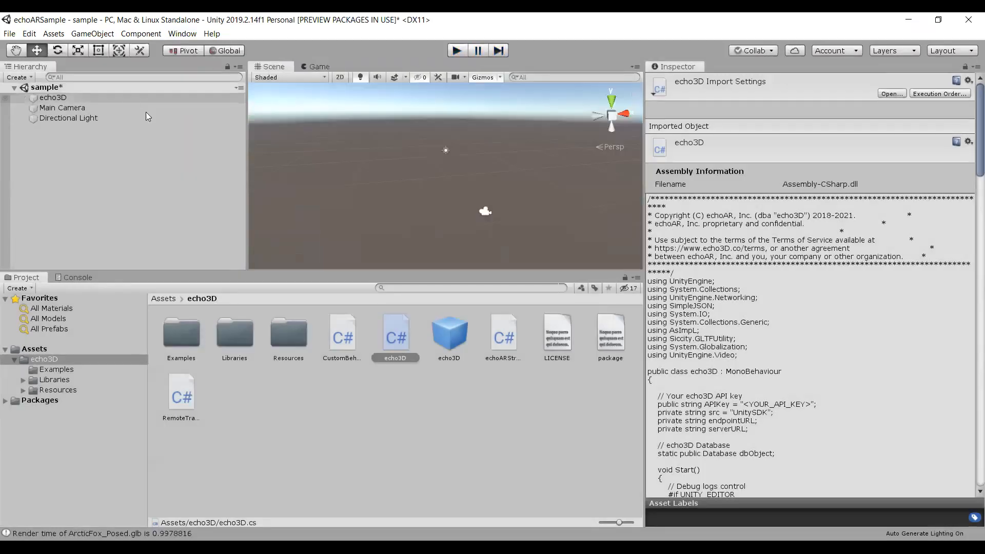
pyautogui.click(164, 299)
pyautogui.doubleClick(189, 331)
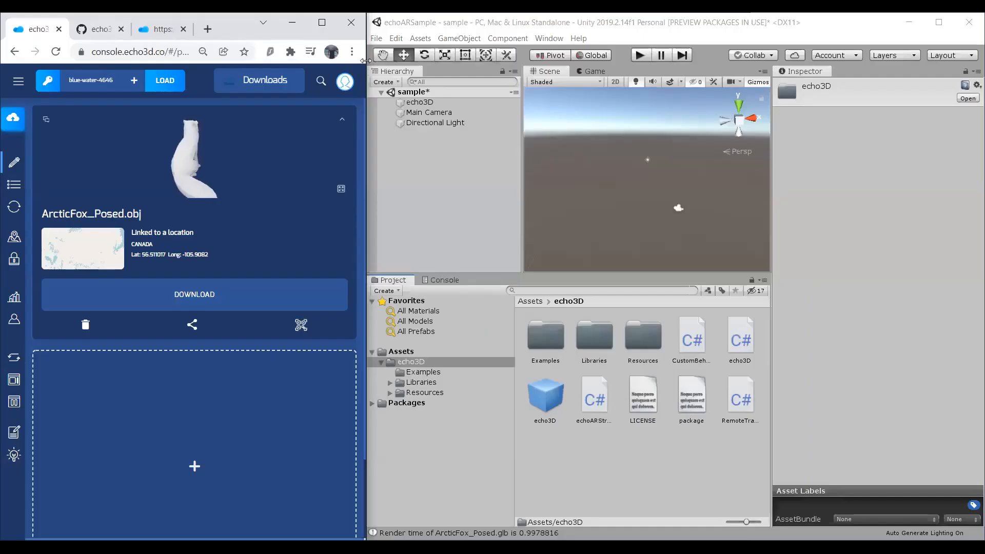
# Widen the browser window over Unity and close the API query page, leaving the echo3D console open.
pyautogui.moveTo(366, 61); pyautogui.dragTo(803, 468)
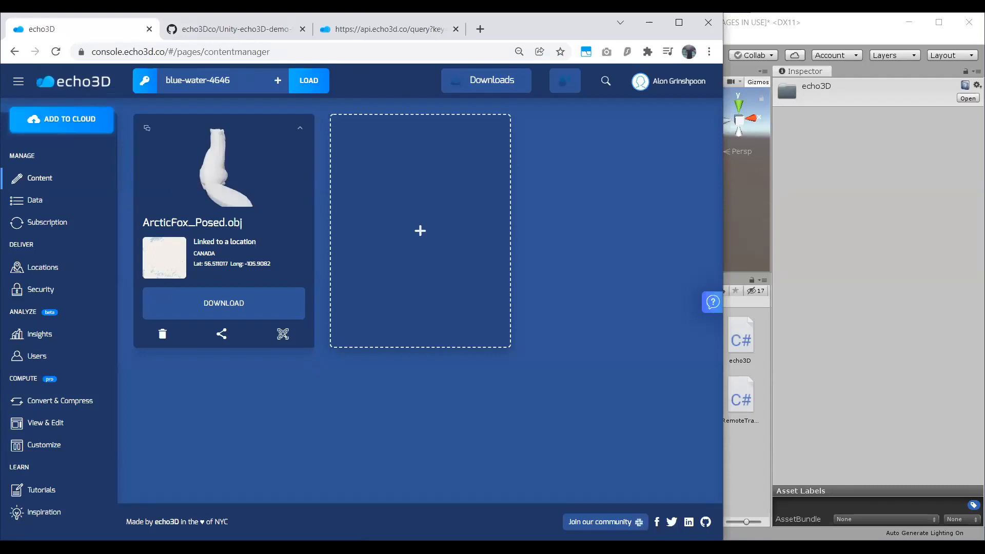
pyautogui.click(875, 217)
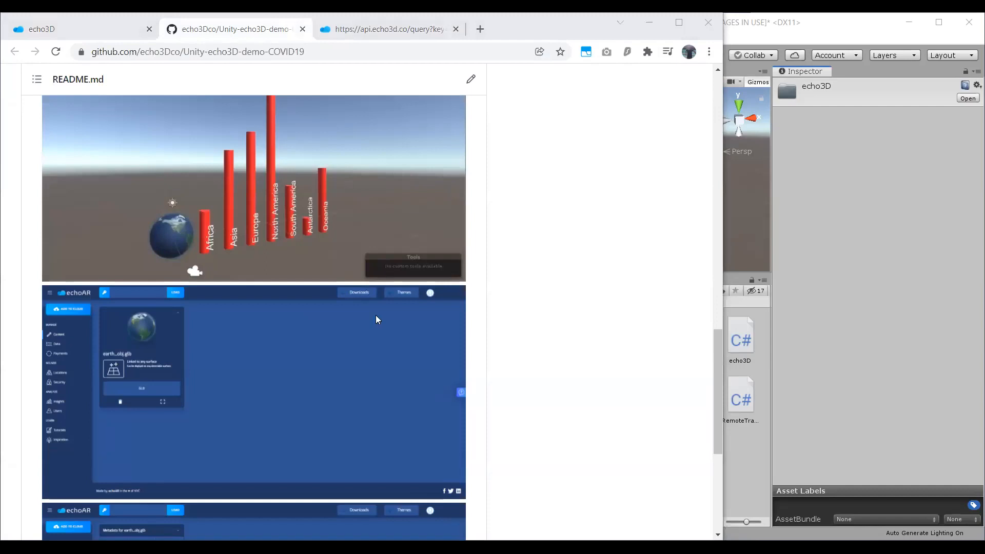
pyautogui.click(128, 36)
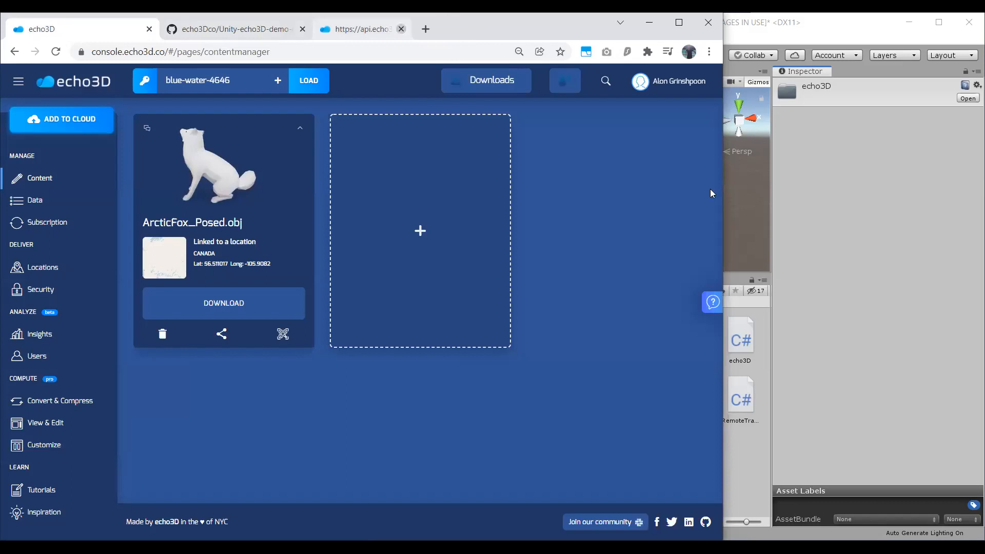
# Show the Assets root folder in Unity and switch back to the echo3D console.
pyautogui.click(799, 237)
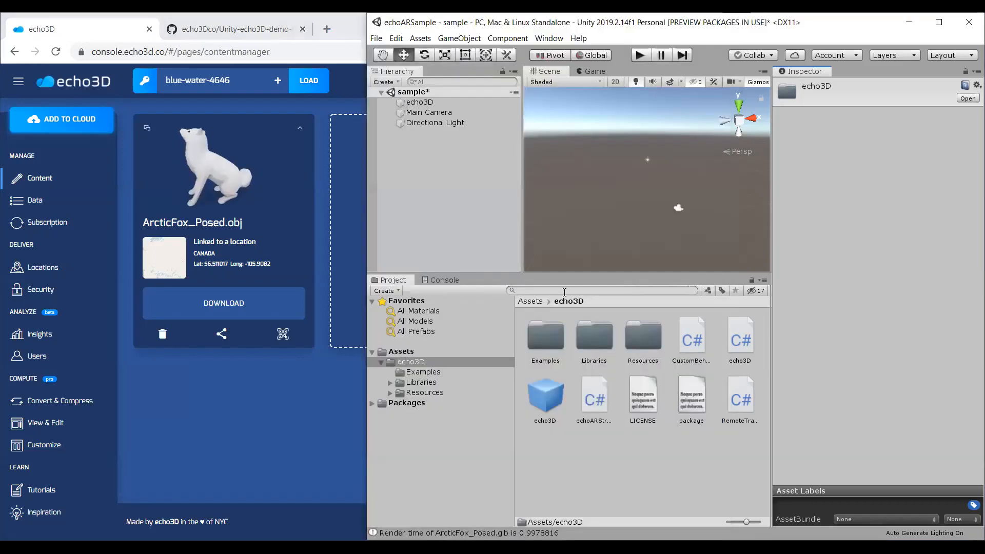
pyautogui.click(535, 305)
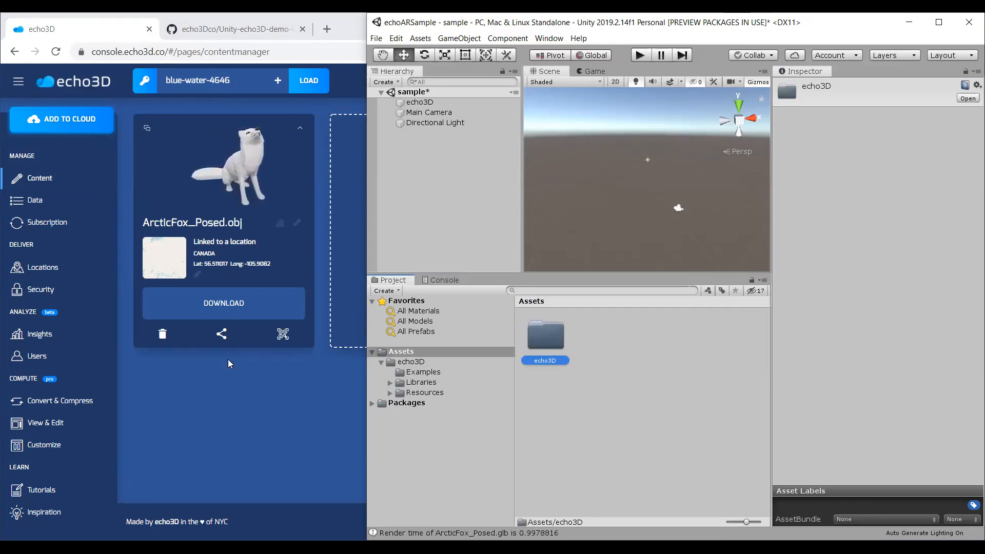
pyautogui.click(243, 419)
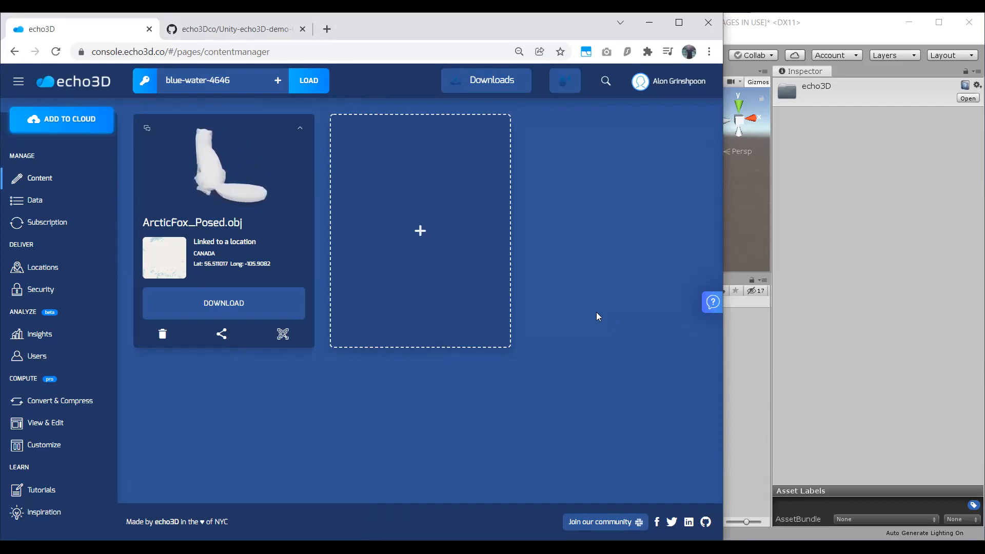
# Add RobotExpressive.glb from the animated folder to the project as a hologram with the Anywhere target.
pyautogui.click(486, 251)
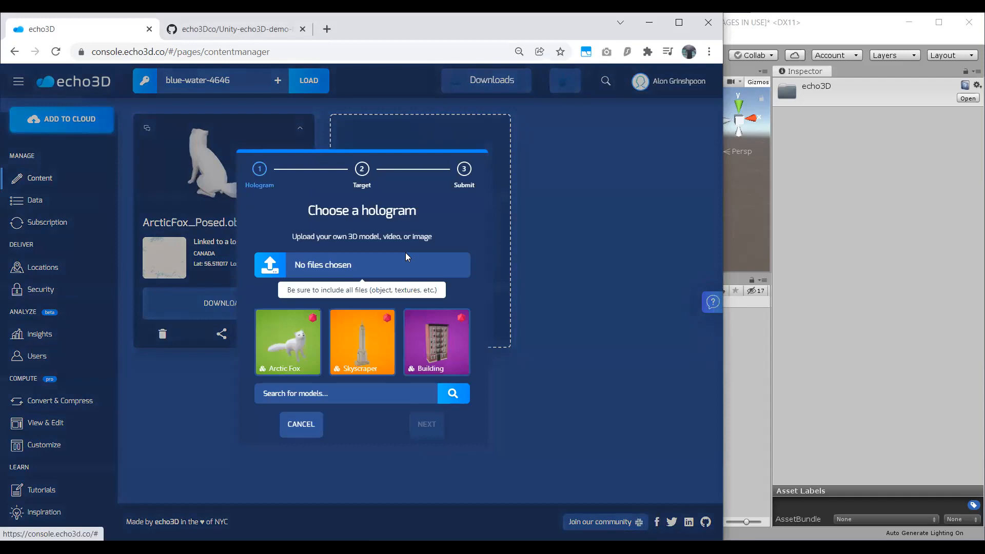
pyautogui.click(407, 256)
pyautogui.doubleClick(217, 132)
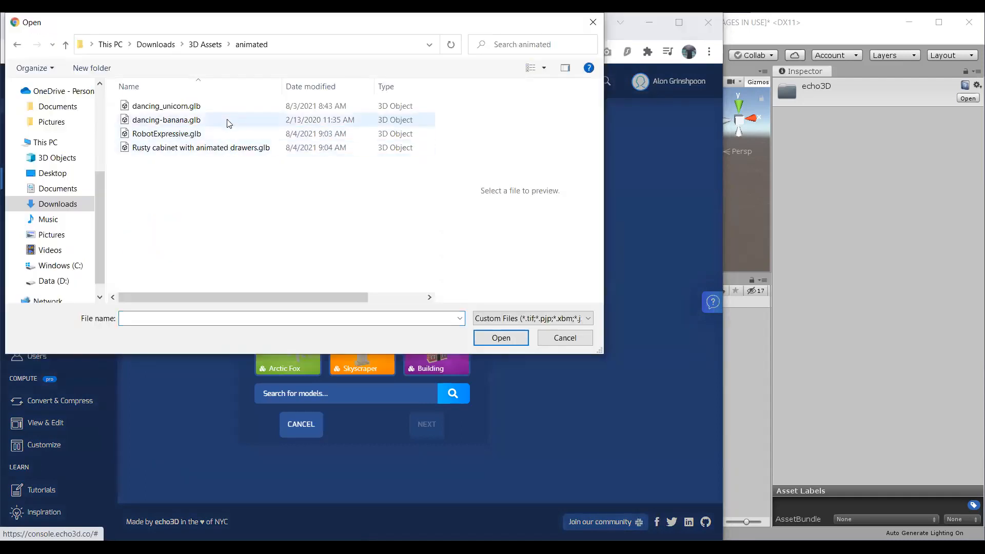
pyautogui.click(229, 134)
pyautogui.press('Return')
pyautogui.click(428, 433)
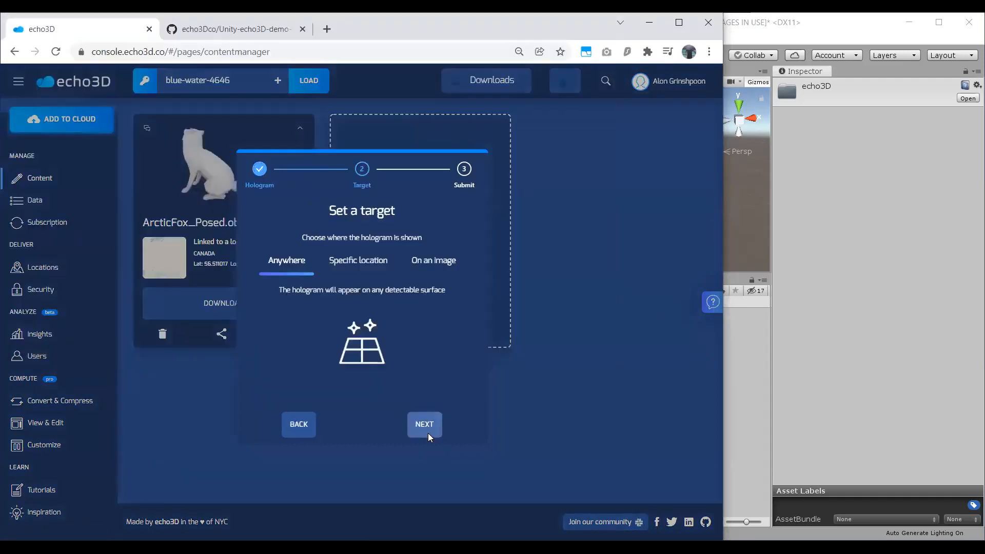
pyautogui.click(428, 433)
pyautogui.click(428, 433)
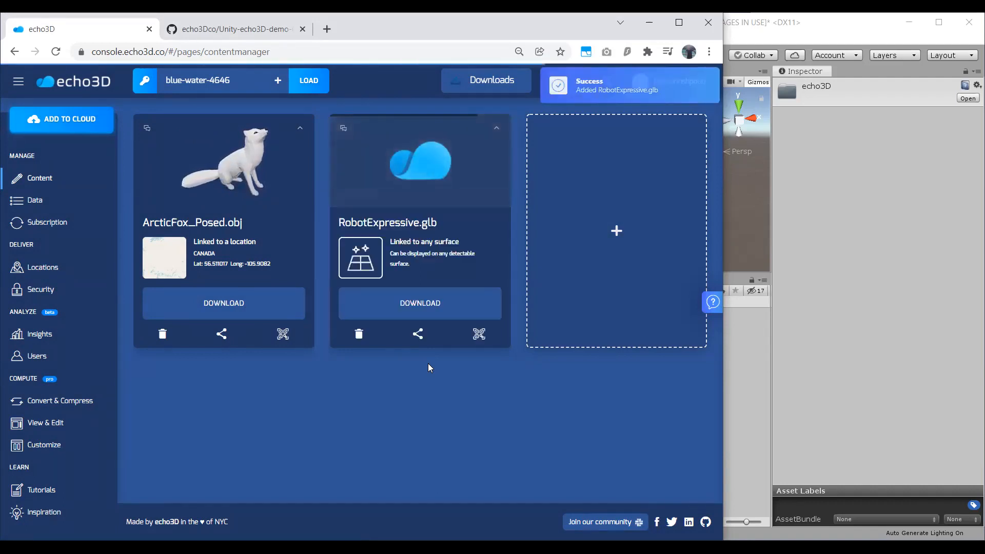
# Copy the share link of RobotExpressive.glb and open it in a new browser tab.
pyautogui.click(418, 335)
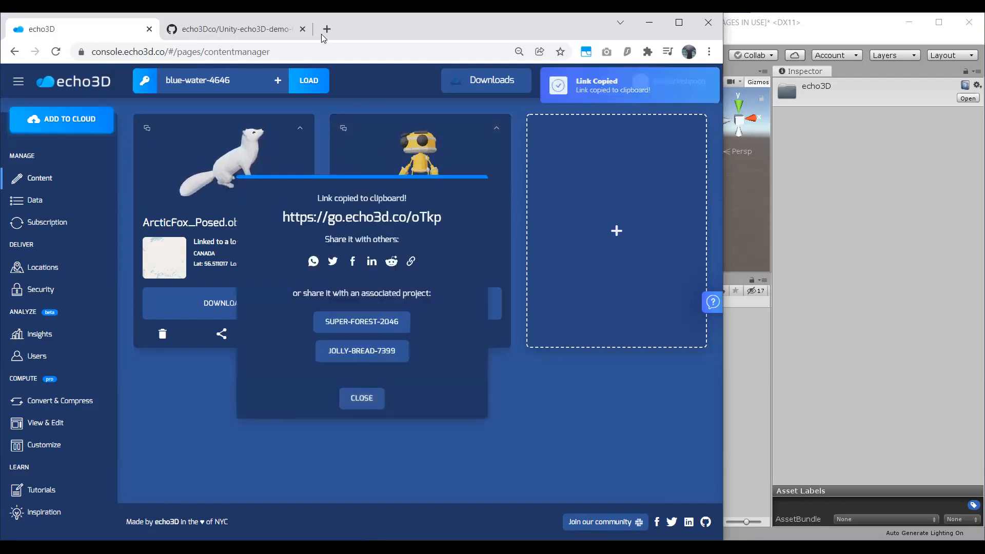
pyautogui.click(322, 32)
pyautogui.hotkey('ctrl', 'v')
pyautogui.press('Down')
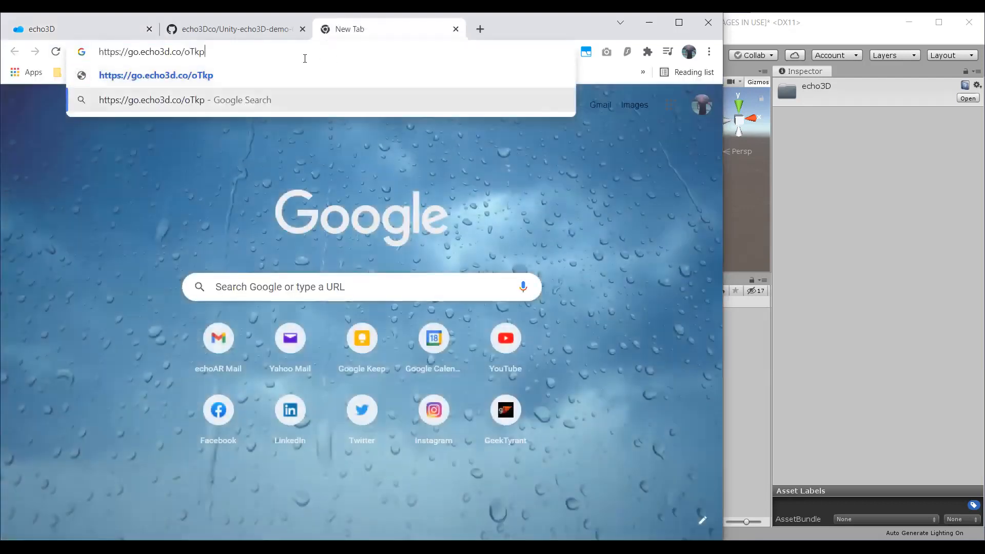
pyautogui.press('Return')
pyautogui.moveTo(293, 55); pyautogui.dragTo(289, 55)
pyautogui.hotkey('ctrl', 'v')
pyautogui.press('Return')
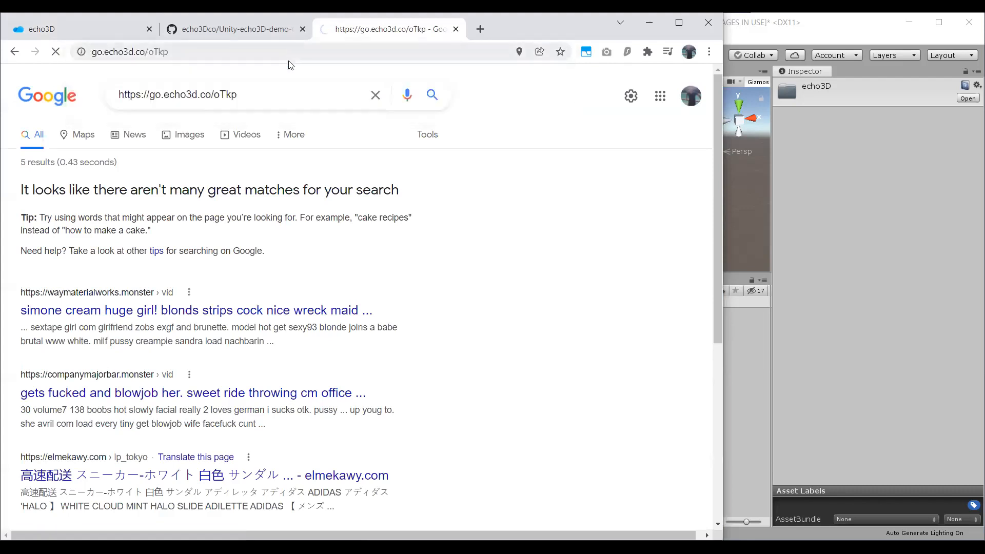
# Rotate the animated robot in its web viewer, close the viewer page and dismiss the share dialog in the console.
pyautogui.click(253, 33)
pyautogui.hotkey('ctrl', 'Tab')
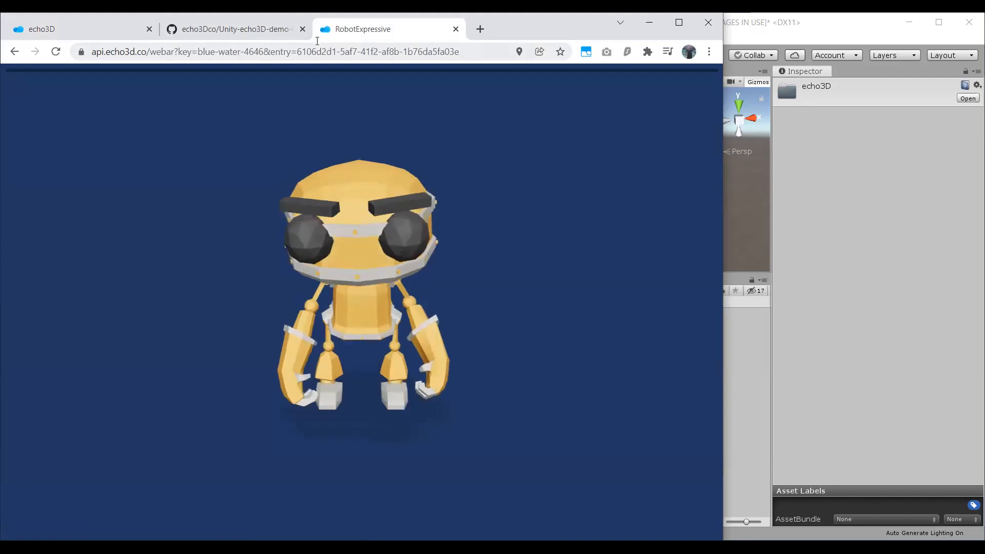
pyautogui.moveTo(379, 277); pyautogui.dragTo(359, 288)
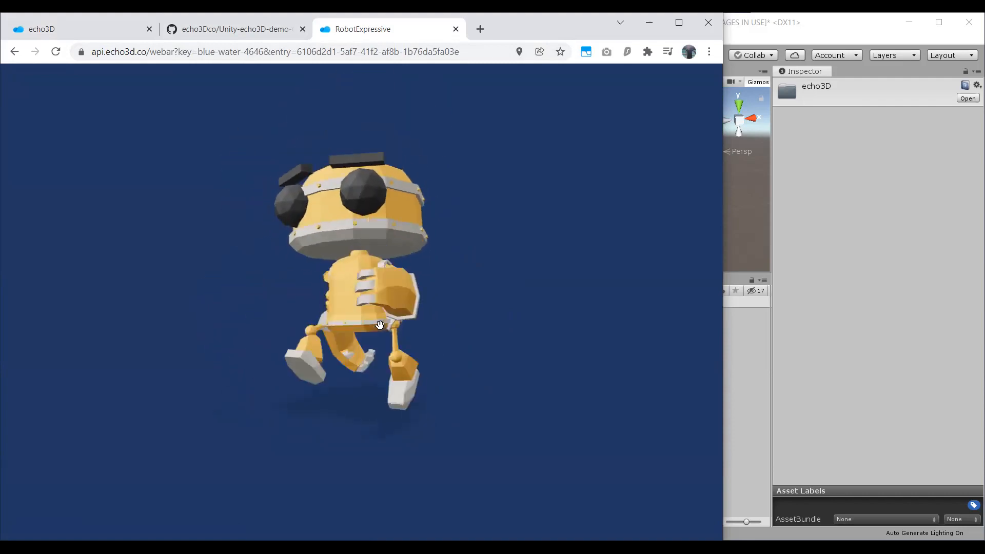
pyautogui.click(86, 29)
pyautogui.middleClick(443, 36)
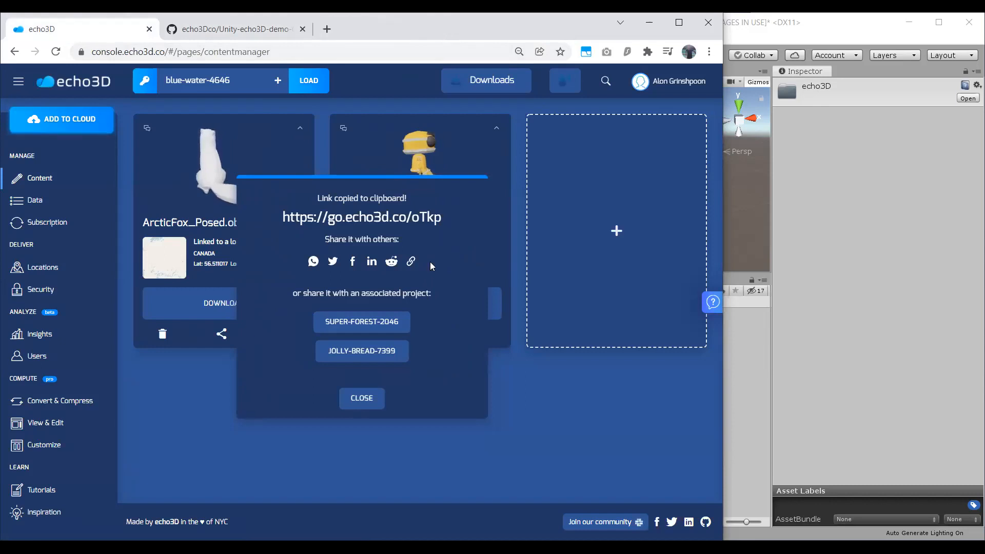
pyautogui.click(354, 406)
# Show the QR code for seeing RobotExpressive.glb on the floor in AR and close it.
pyautogui.click(479, 335)
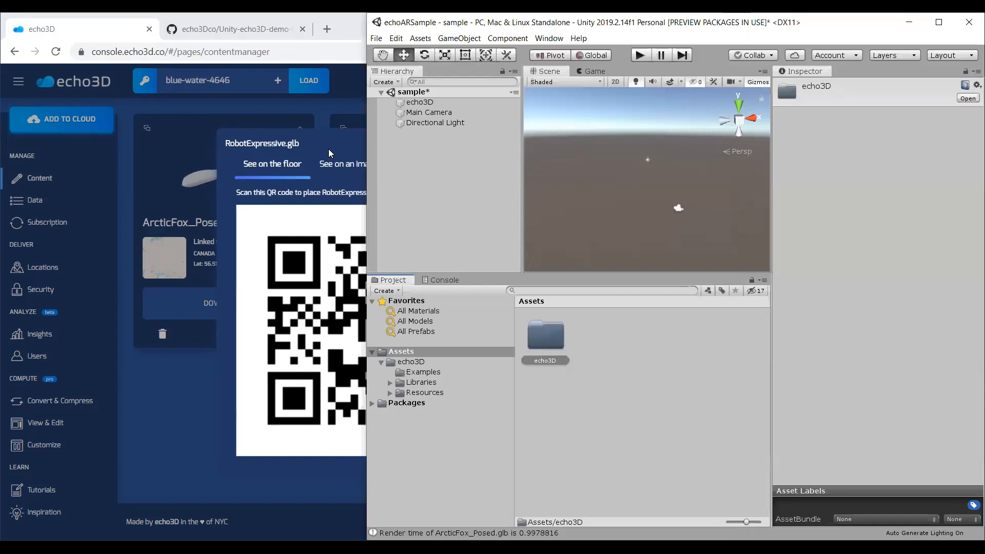
pyautogui.click(328, 149)
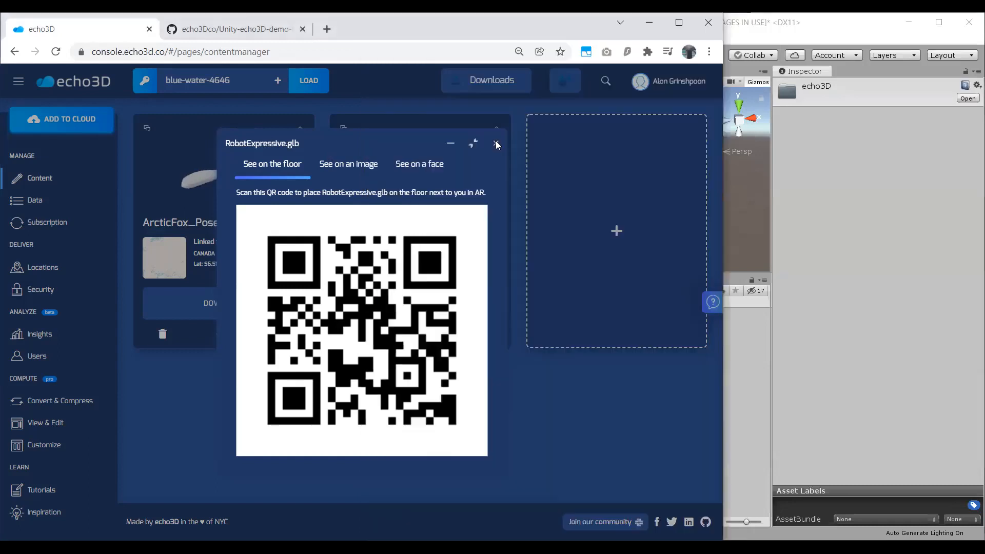
pyautogui.click(496, 143)
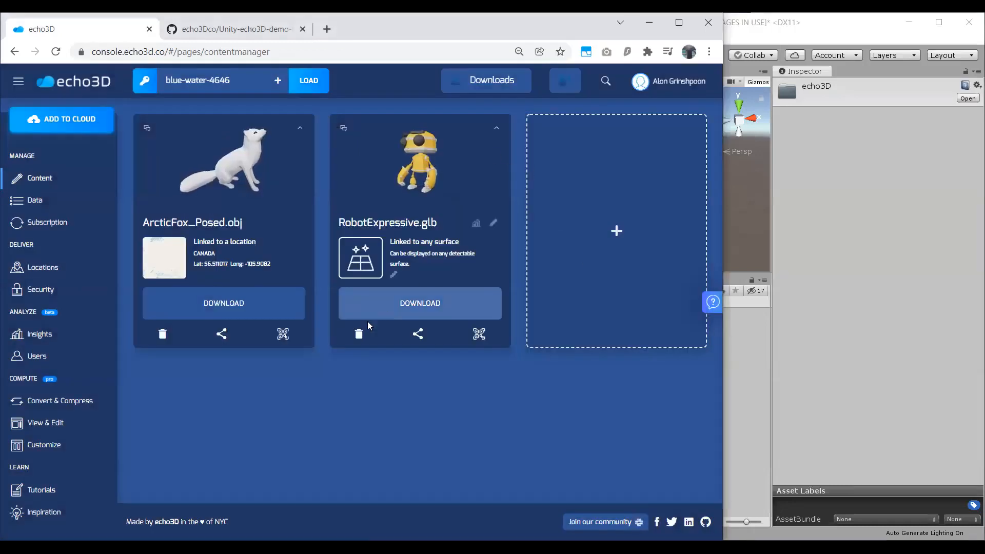
# Delete the RobotExpressive.glb and ArcticFox_Posed.obj entries from the project.
pyautogui.click(359, 334)
pyautogui.click(417, 310)
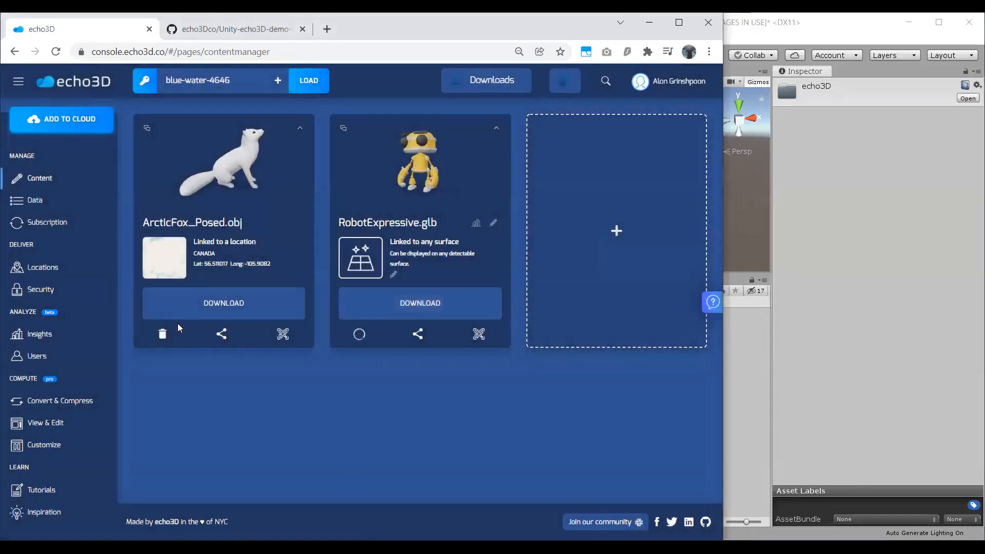
pyautogui.click(162, 334)
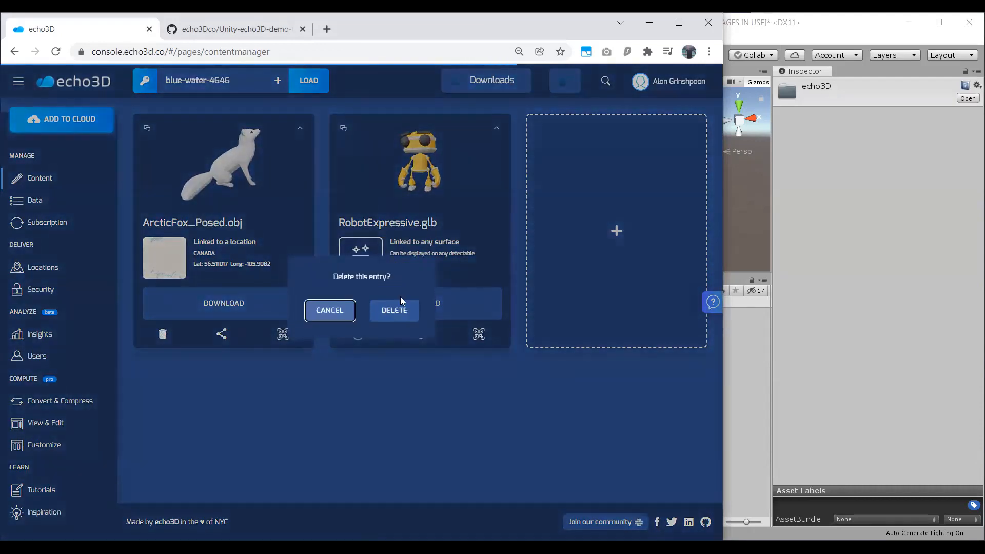
pyautogui.click(397, 310)
# Look through the screenshots in the Unity-echo3D-demo-COVID19 README on GitHub and return to the echo3D console.
pyautogui.click(267, 29)
pyautogui.scroll(-4, 396, 286)
pyautogui.scroll(7, 358, 303)
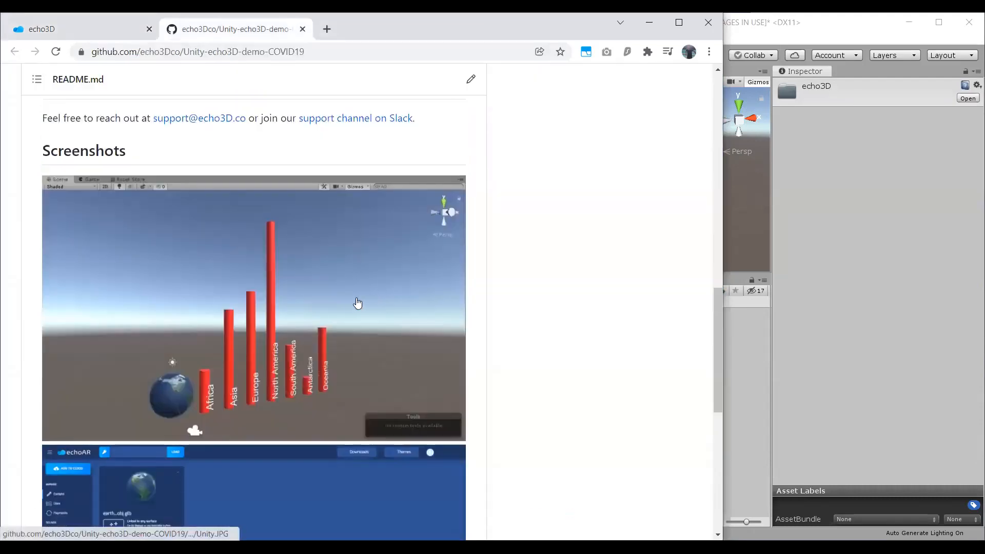
pyautogui.scroll(-3, 386, 303)
pyautogui.click(117, 29)
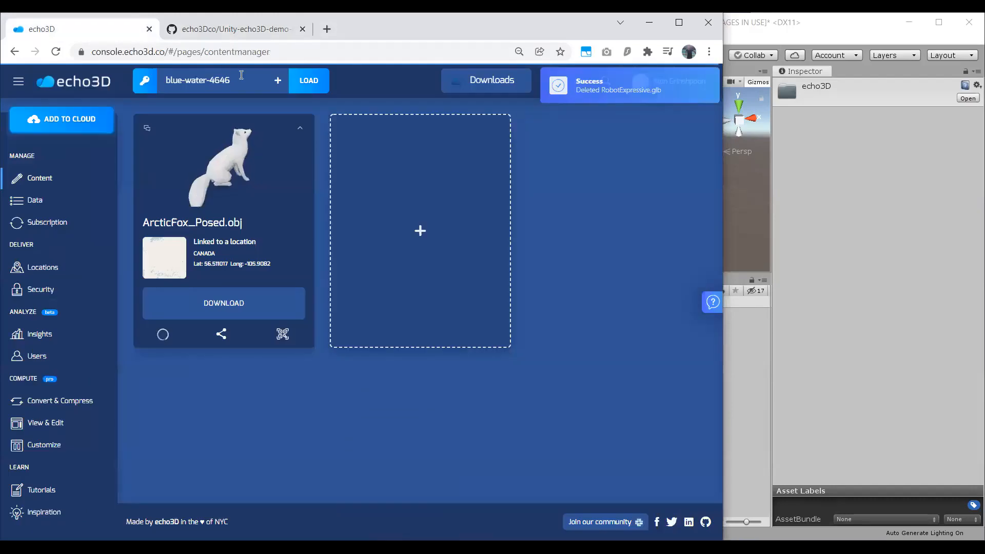
# Switch to Unity and reveal the CustomBehaviour script from the echo3D assets folder in the file explorer.
pyautogui.click(807, 288)
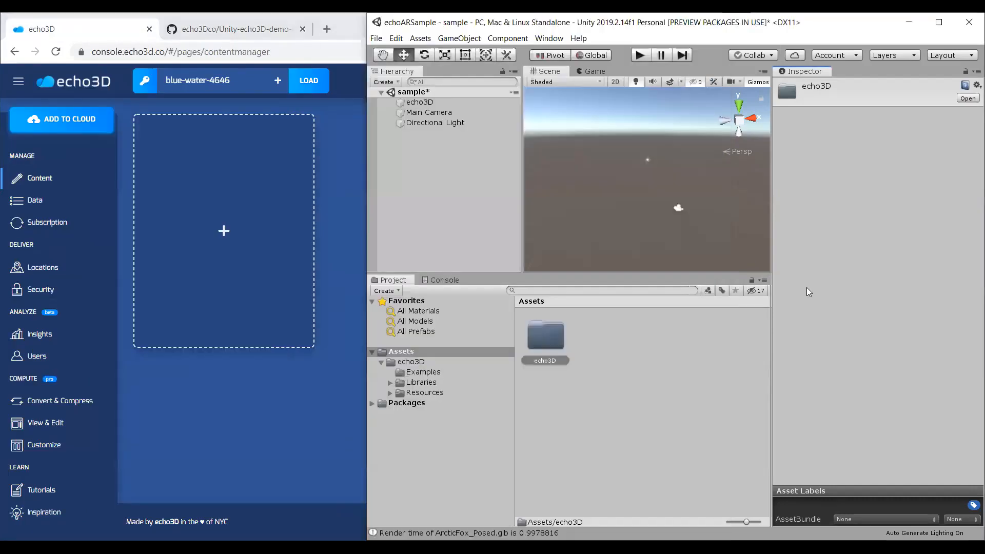
pyautogui.click(661, 353)
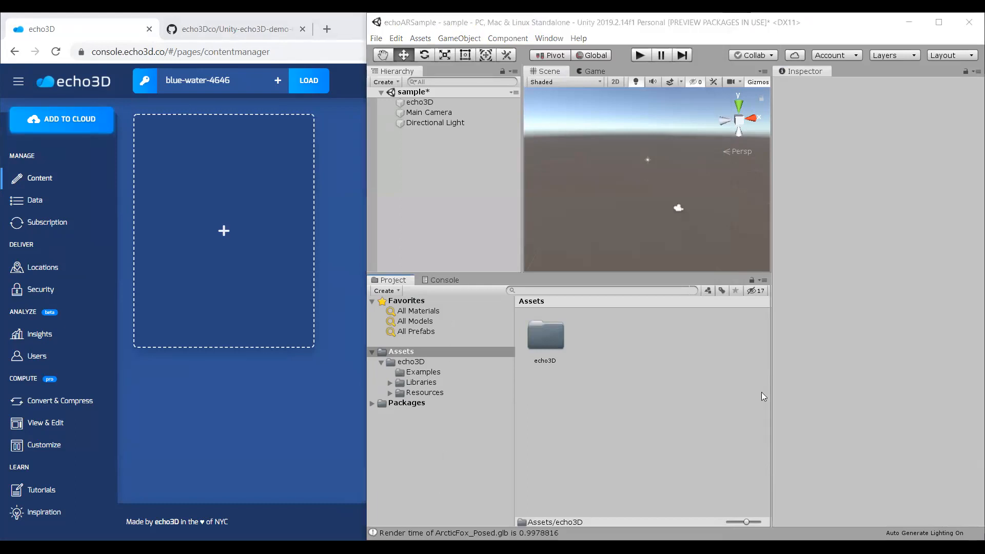
pyautogui.doubleClick(546, 338)
pyautogui.click(684, 355)
pyautogui.rightClick(685, 355)
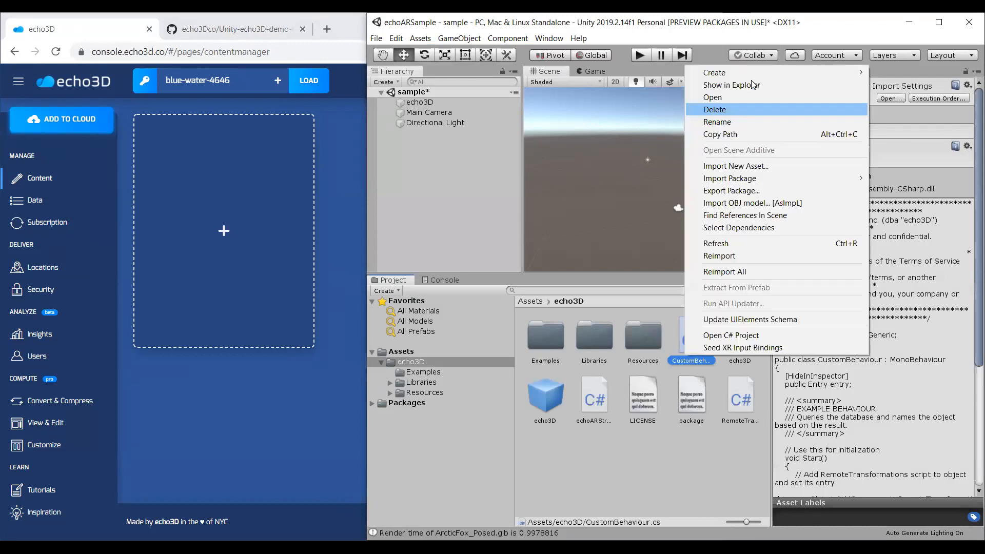
pyautogui.click(751, 81)
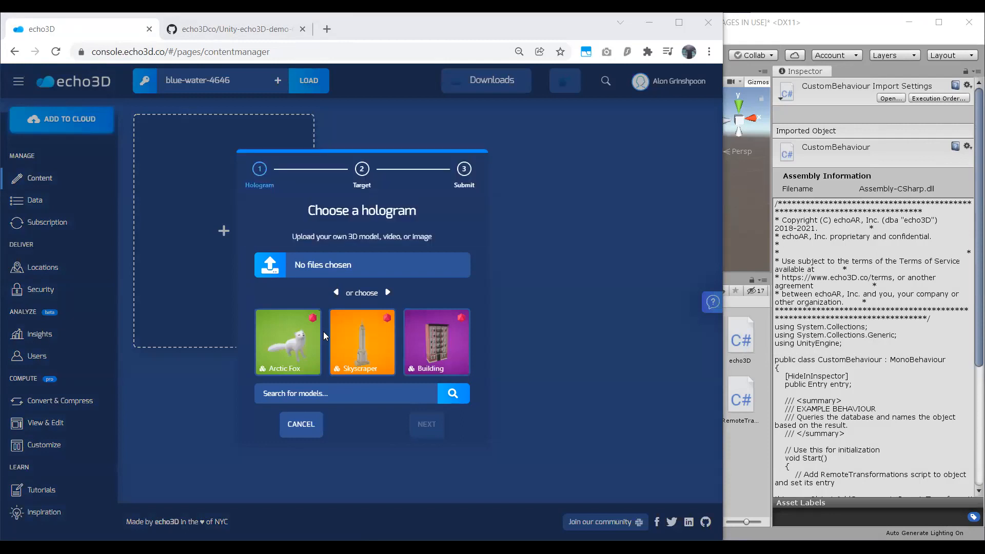
# Upload earth_obj.glb with metadata.csv from the Unity-echoAR-demo-COVID19 models folder as a hologram with the Anywhere target.
pyautogui.click(299, 264)
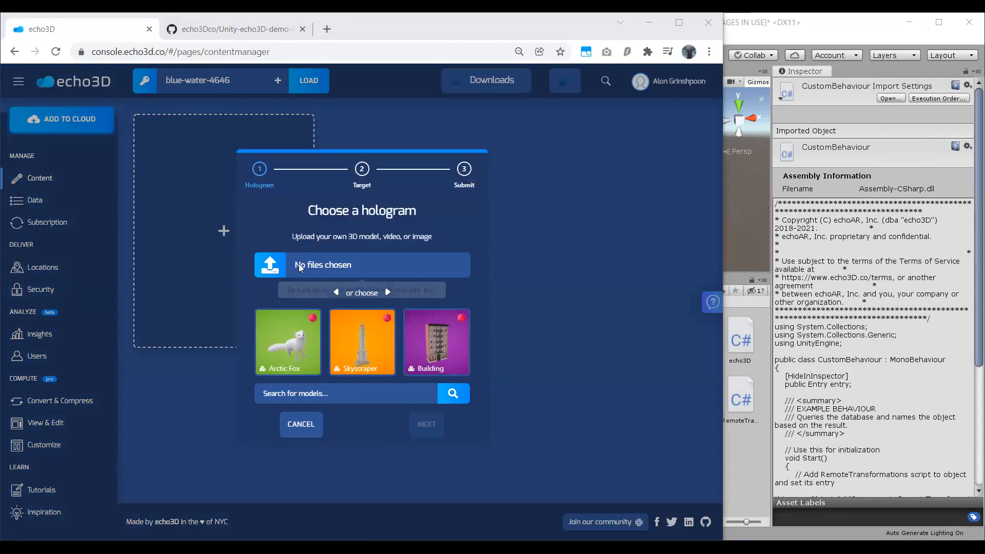
pyautogui.click(321, 49)
pyautogui.hotkey('ctrl', 'v')
pyautogui.press('Return')
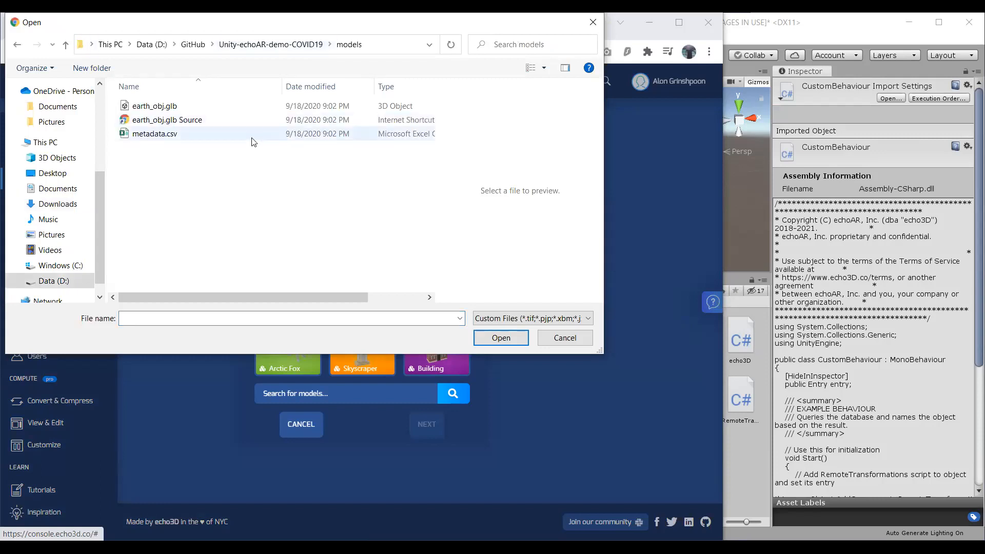
pyautogui.click(181, 109)
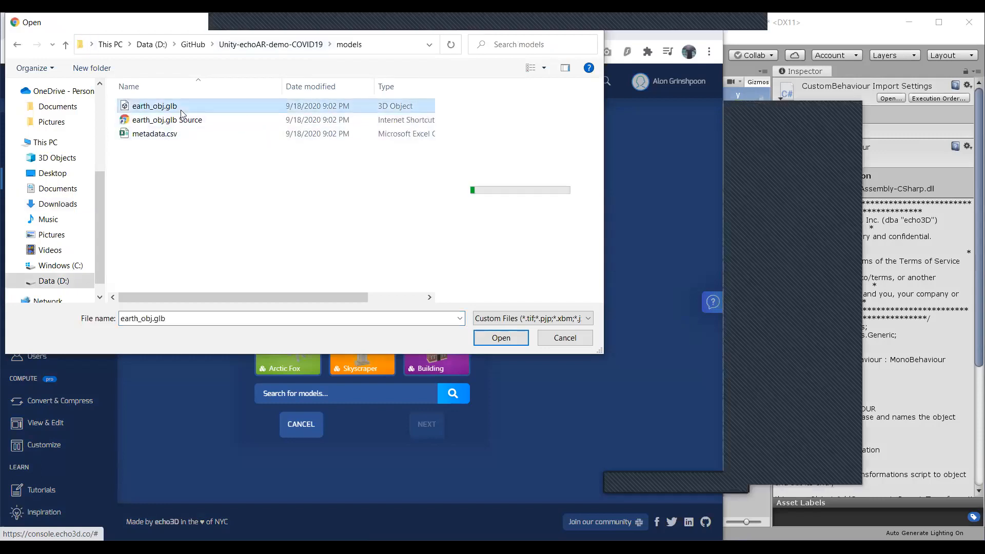
pyautogui.keyDown('ctrl'); pyautogui.click(176, 136); pyautogui.keyUp('ctrl')
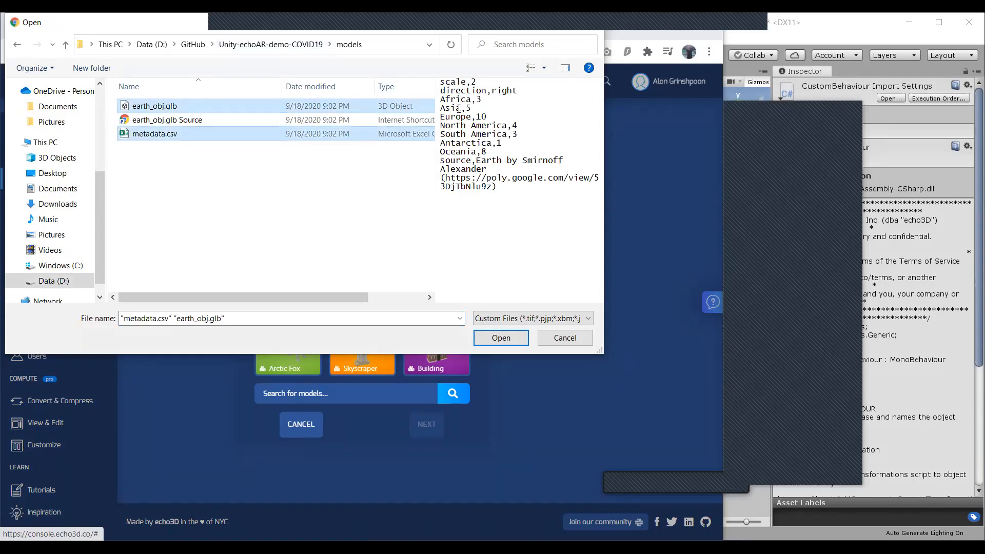
pyautogui.click(520, 338)
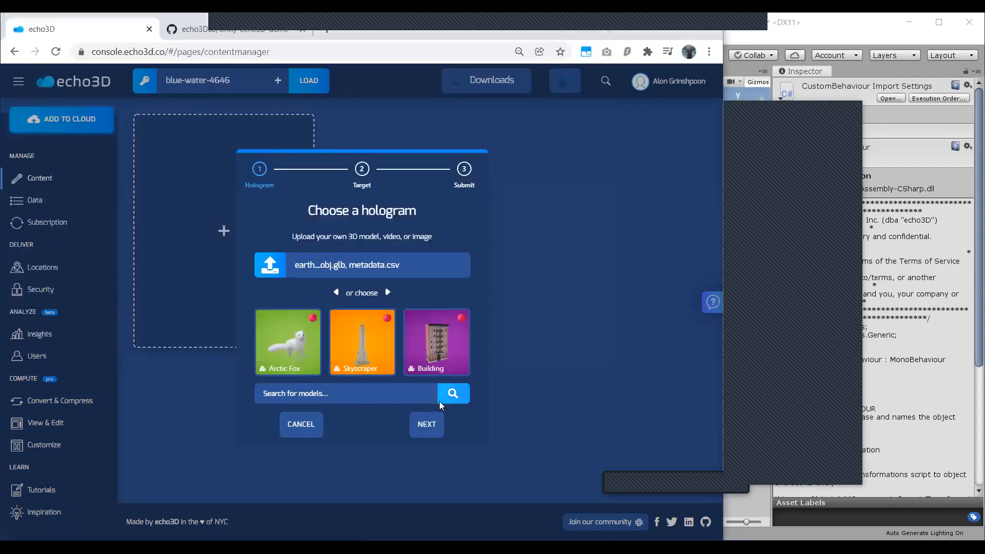
pyautogui.click(431, 422)
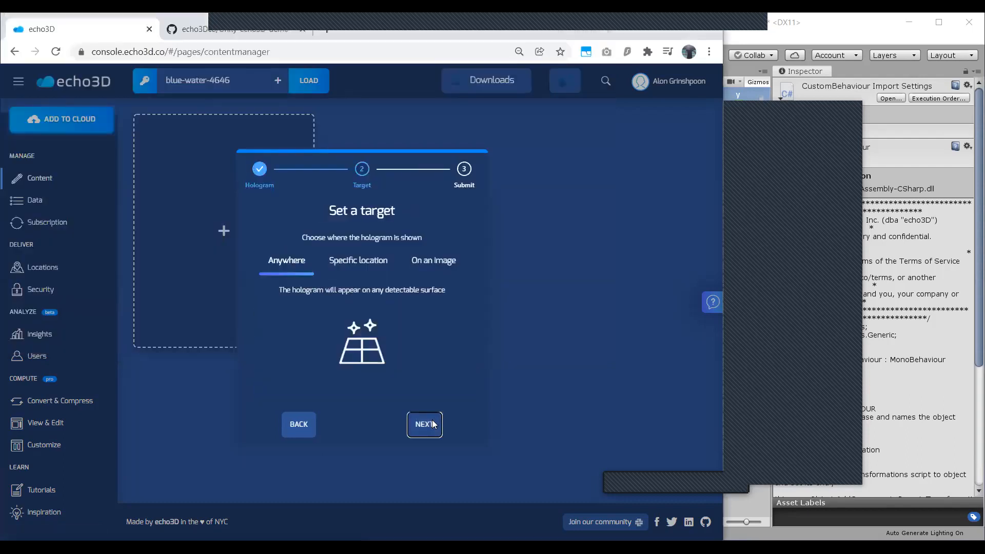
pyautogui.click(433, 424)
pyautogui.click(433, 424)
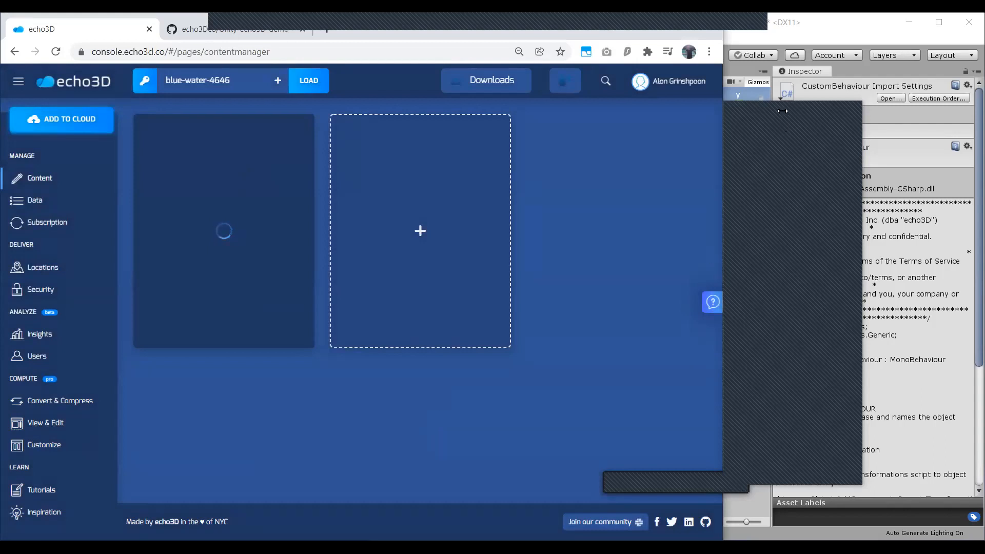
# Return to Unity and show the echo3D scene object's script settings in the Inspector.
pyautogui.click(779, 227)
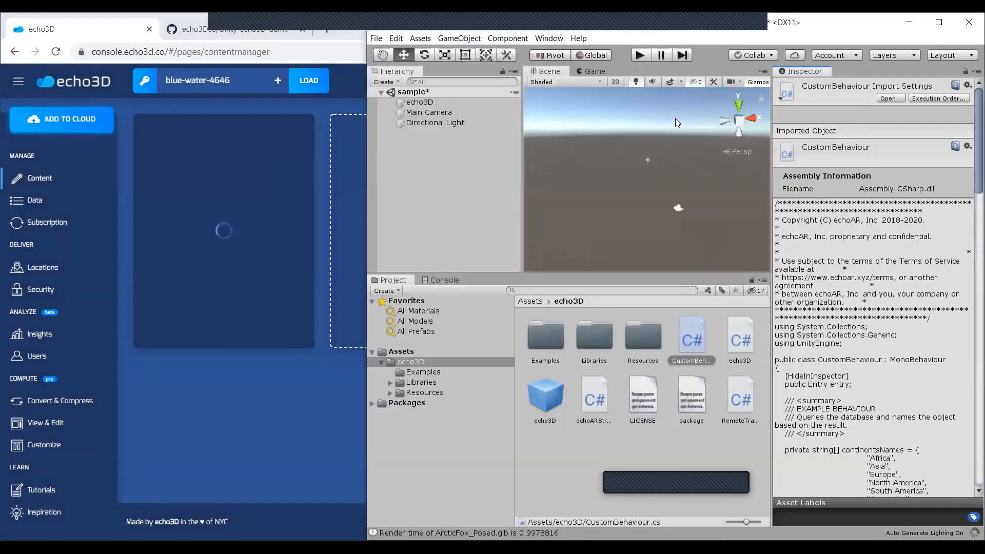
pyautogui.click(485, 105)
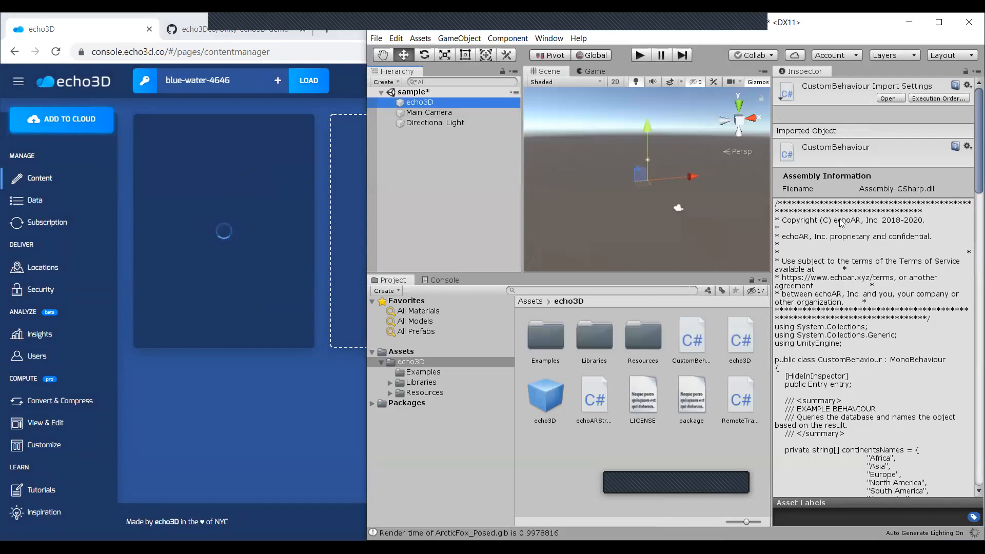
pyautogui.click(639, 437)
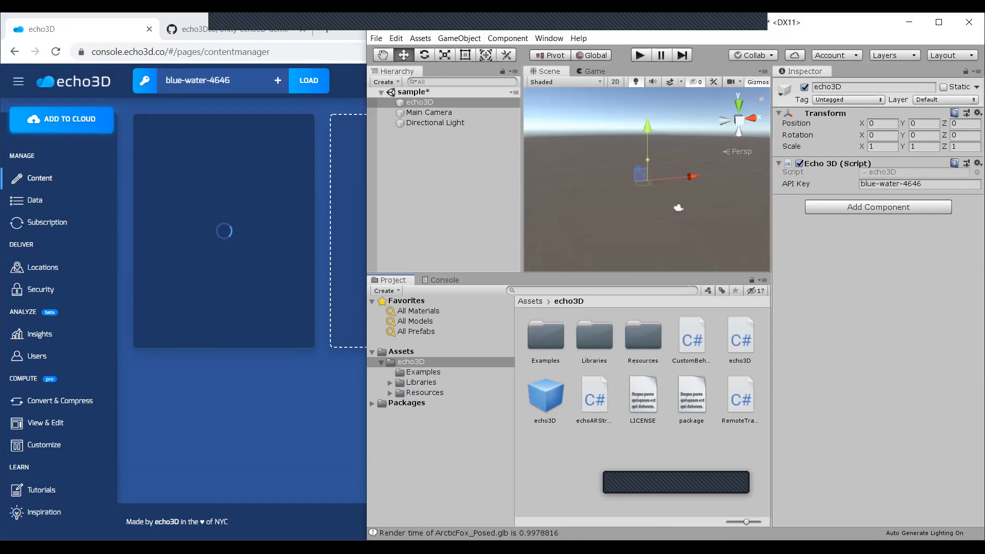
# Switch to Visual Studio Code and examine the continentsNames array declaration in CustomBehaviour.cs.
pyautogui.hotkey('alt', 'Tab')
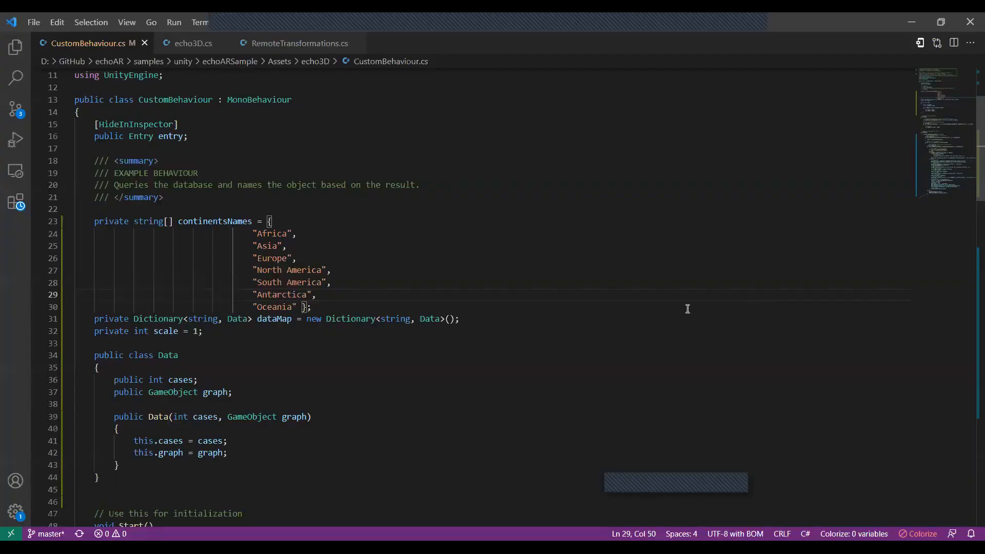
pyautogui.moveTo(524, 320); pyautogui.dragTo(354, 307)
pyautogui.click(95, 221)
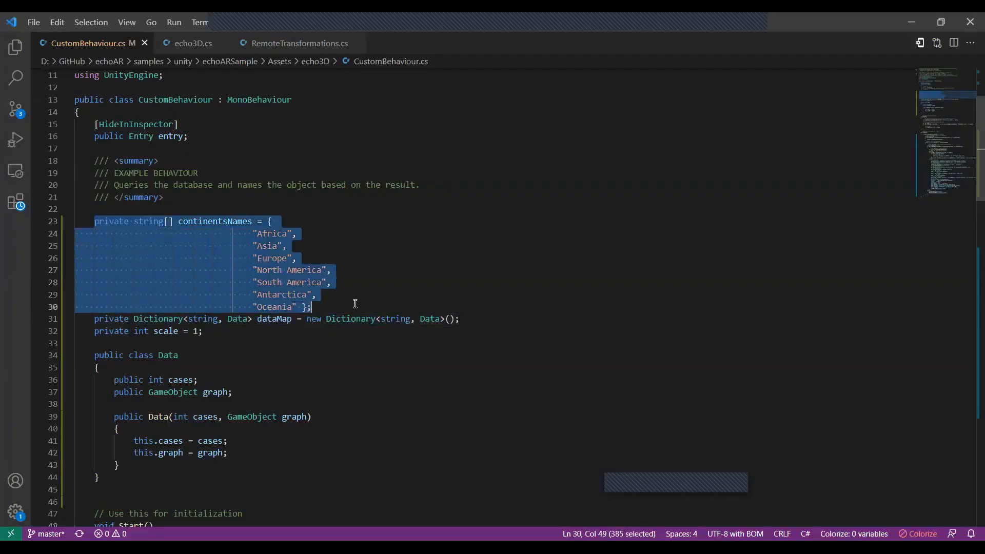
pyautogui.click(357, 306)
pyautogui.moveTo(95, 221); pyautogui.dragTo(337, 310)
pyautogui.click(337, 310)
pyautogui.moveTo(336, 310); pyautogui.dragTo(55, 225)
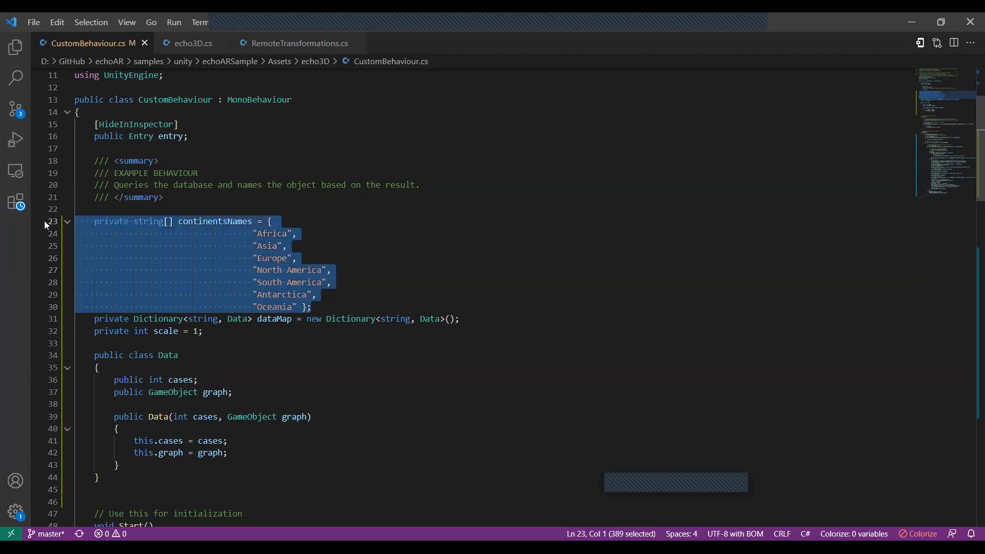
pyautogui.scroll(-2, 202, 294)
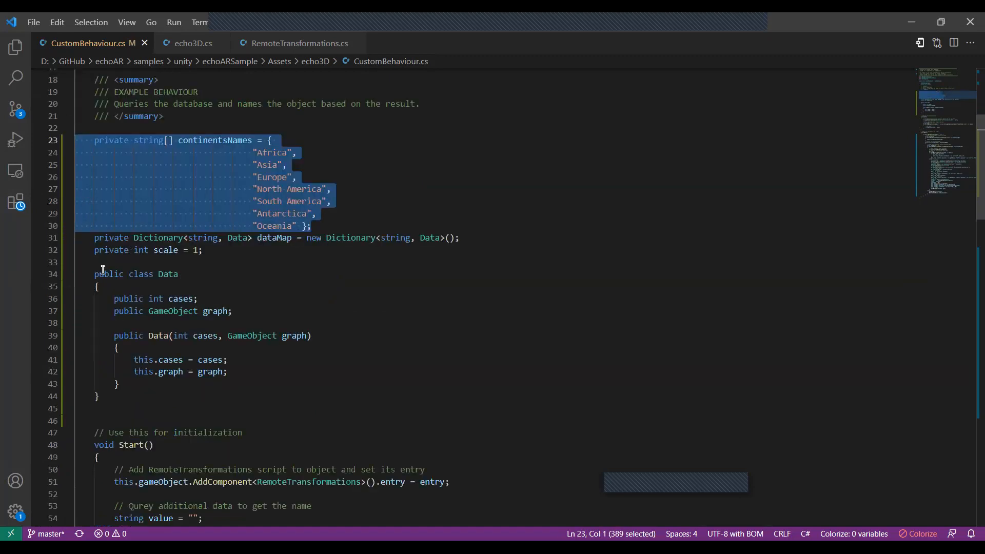
# Examine the Data class and the Start method in CustomBehaviour.cs.
pyautogui.moveTo(97, 276); pyautogui.dragTo(99, 396)
pyautogui.scroll(-3, 102, 400)
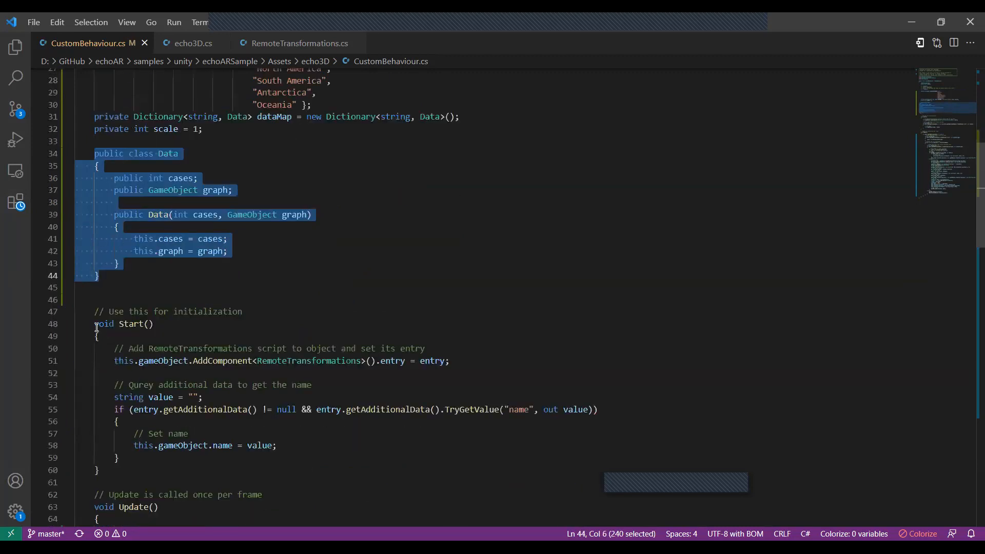
pyautogui.moveTo(95, 324); pyautogui.dragTo(110, 361)
pyautogui.moveTo(117, 429); pyautogui.dragTo(162, 467)
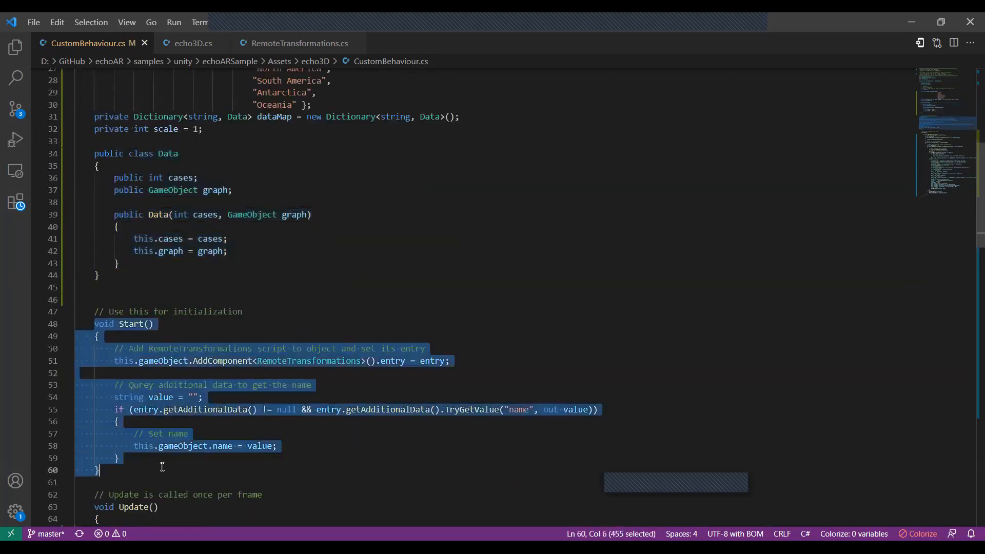
pyautogui.scroll(-2, 187, 383)
# Examine the Update method's additional-data null check, the scale parsing and the foreach loop over continentsNames.
pyautogui.click(187, 383)
pyautogui.moveTo(95, 244); pyautogui.dragTo(149, 386)
pyautogui.scroll(-4, 150, 386)
pyautogui.moveTo(95, 265); pyautogui.dragTo(156, 303)
pyautogui.scroll(-2, 156, 303)
pyautogui.click(155, 303)
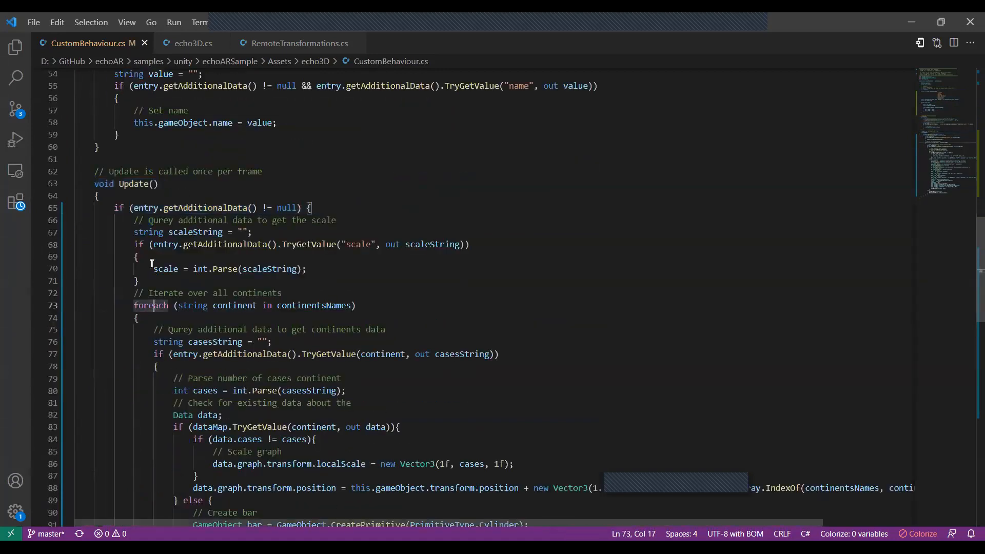
pyautogui.moveTo(134, 209); pyautogui.dragTo(297, 209)
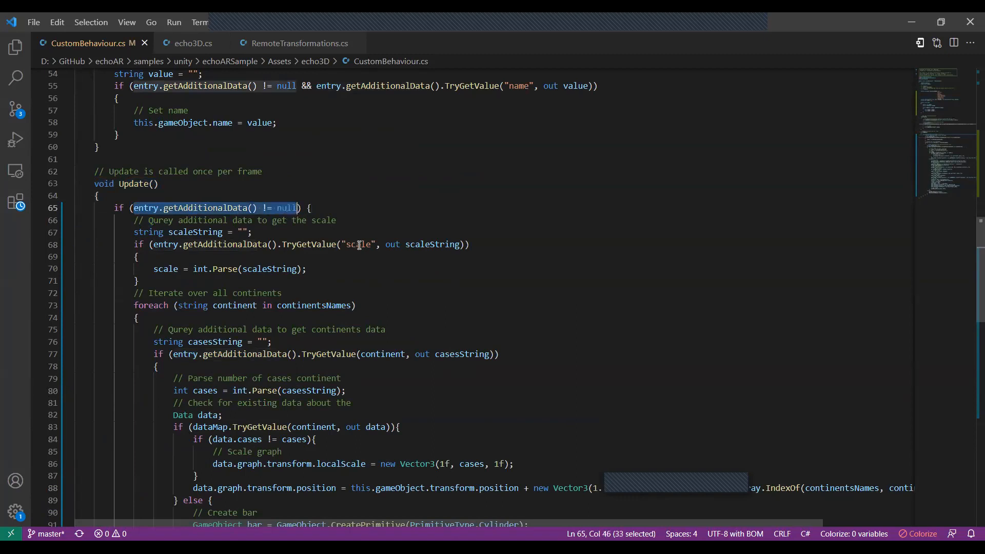
pyautogui.moveTo(154, 269); pyautogui.dragTo(307, 270)
pyautogui.moveTo(134, 306); pyautogui.dragTo(402, 302)
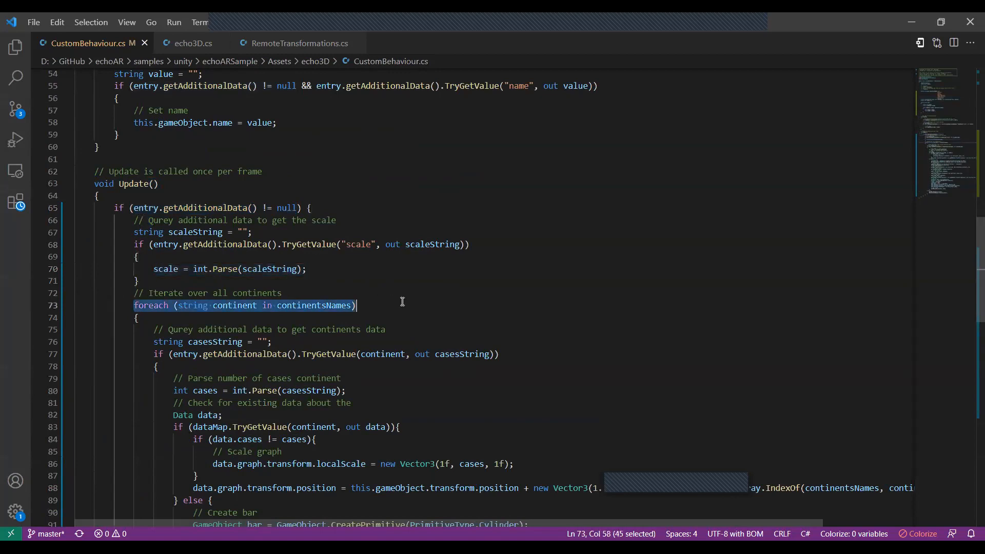
# Examine how the loop queries and parses each continent's cases and creates a cylinder bar.
pyautogui.scroll(-3, 318, 289)
pyautogui.moveTo(173, 233); pyautogui.dragTo(490, 234)
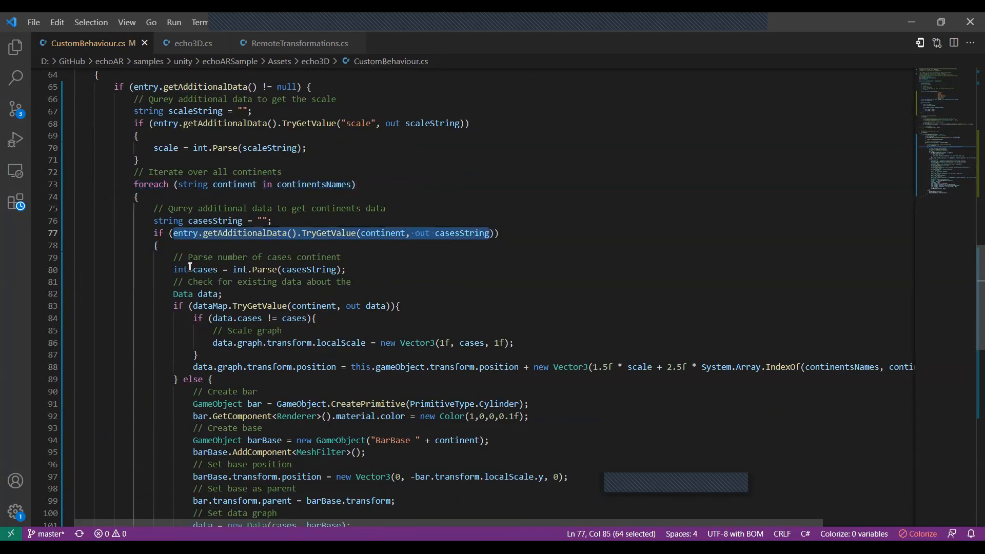
pyautogui.moveTo(174, 270); pyautogui.dragTo(363, 276)
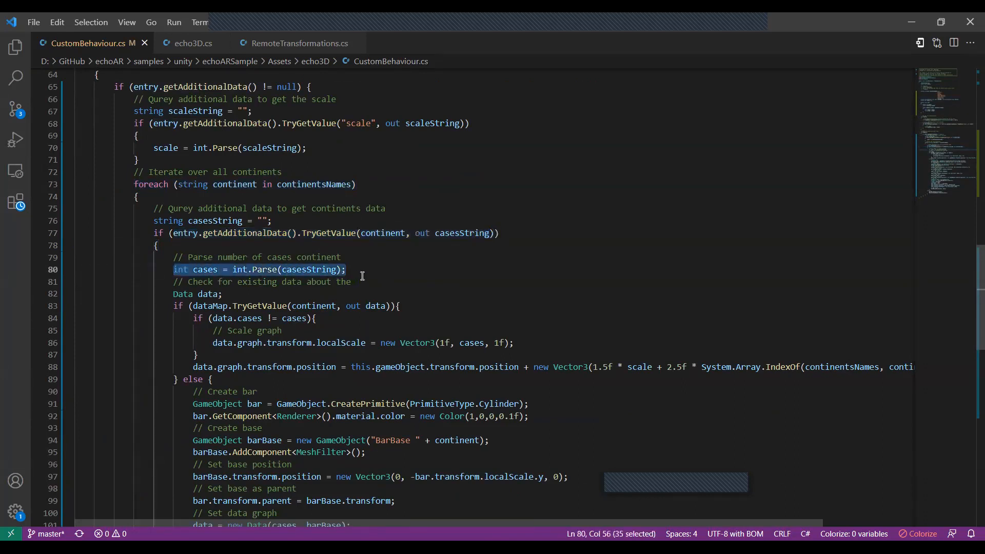
pyautogui.scroll(-2, 336, 308)
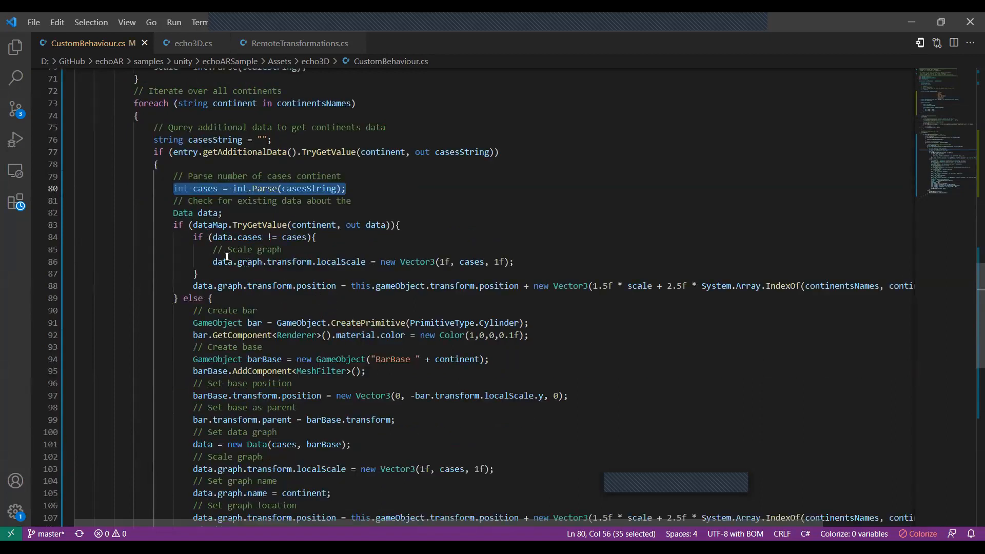
pyautogui.moveTo(194, 314); pyautogui.dragTo(429, 323)
pyautogui.click(430, 324)
pyautogui.moveTo(539, 323); pyautogui.dragTo(154, 311)
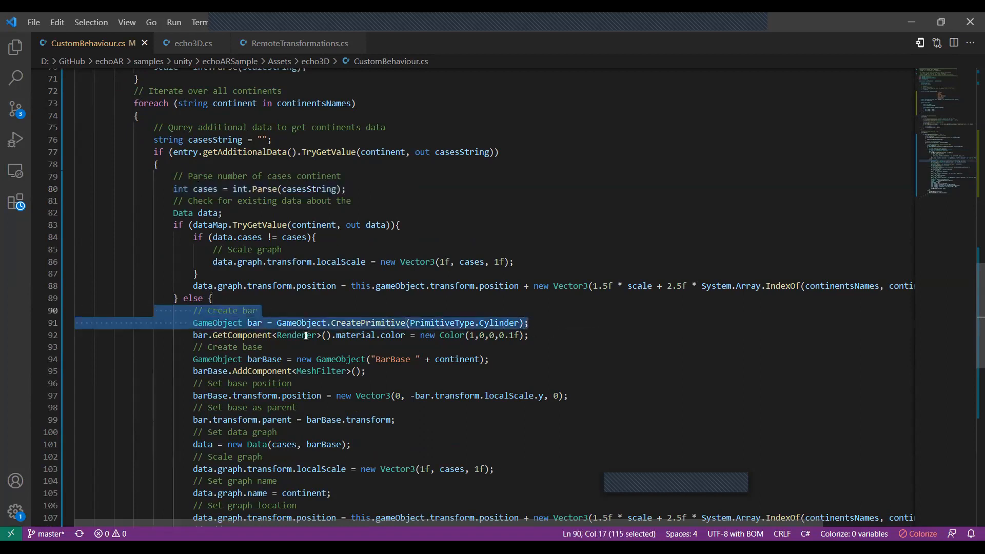
# Examine the rest of the bar and text setup and the else branch that removes and destroys a continent's graph.
pyautogui.scroll(-2, 285, 333)
pyautogui.scroll(-3, 307, 340)
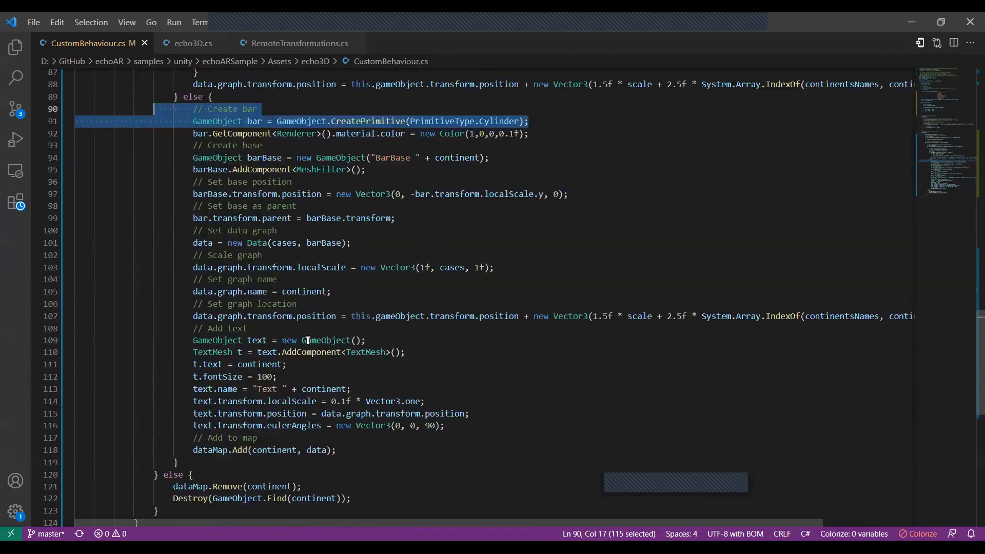
pyautogui.scroll(-2, 317, 389)
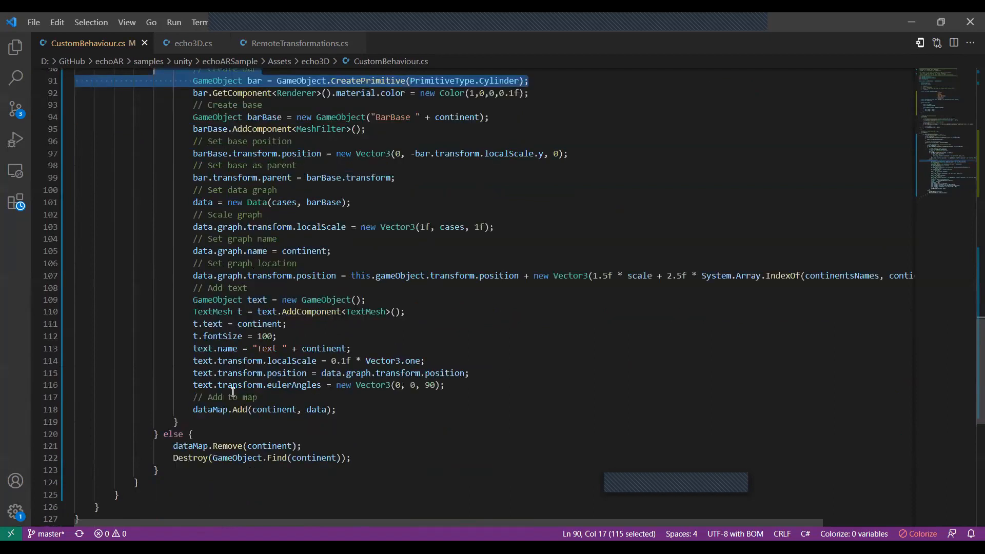
pyautogui.moveTo(173, 405); pyautogui.dragTo(394, 422)
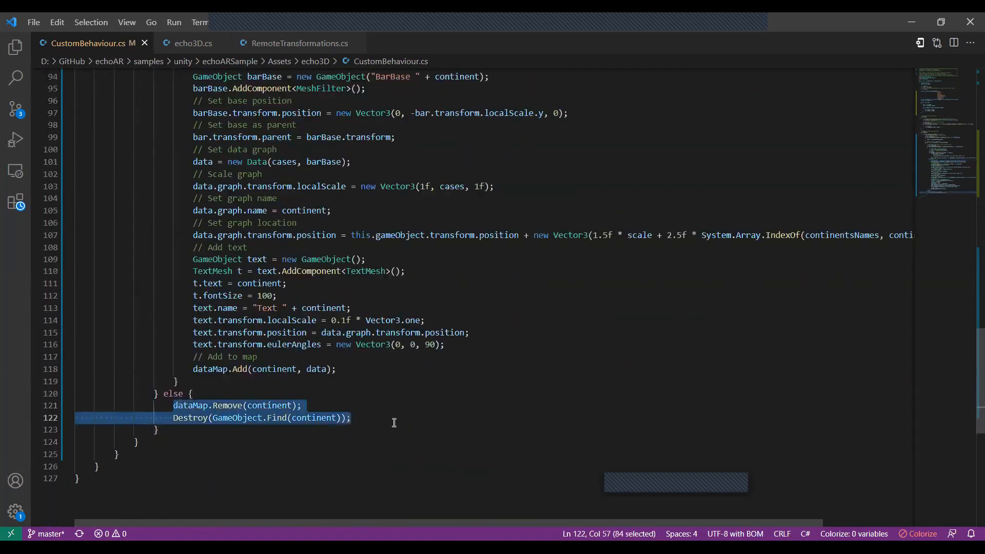
# Return to the echo3D console and review both pages of the earth_obj.glb metadata.
pyautogui.click(911, 23)
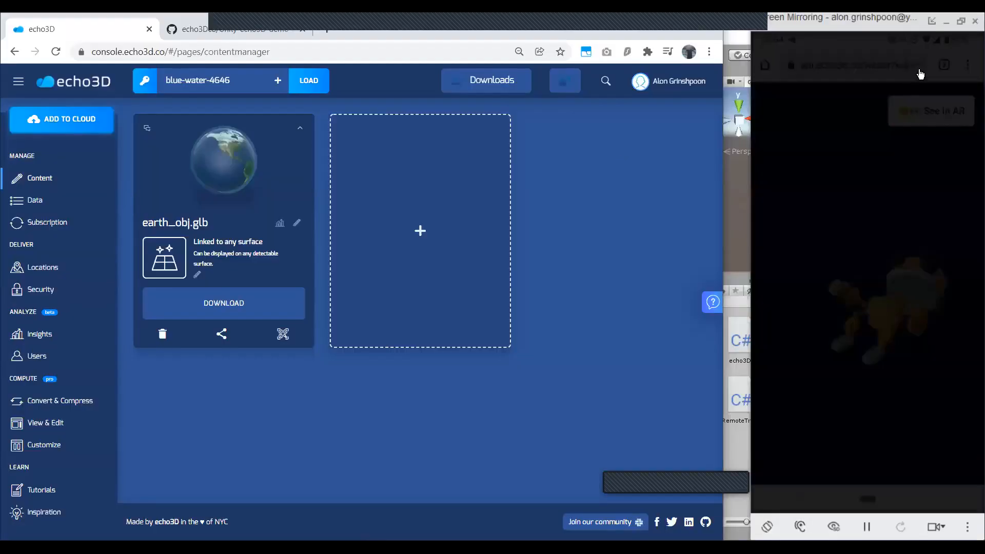
pyautogui.click(942, 24)
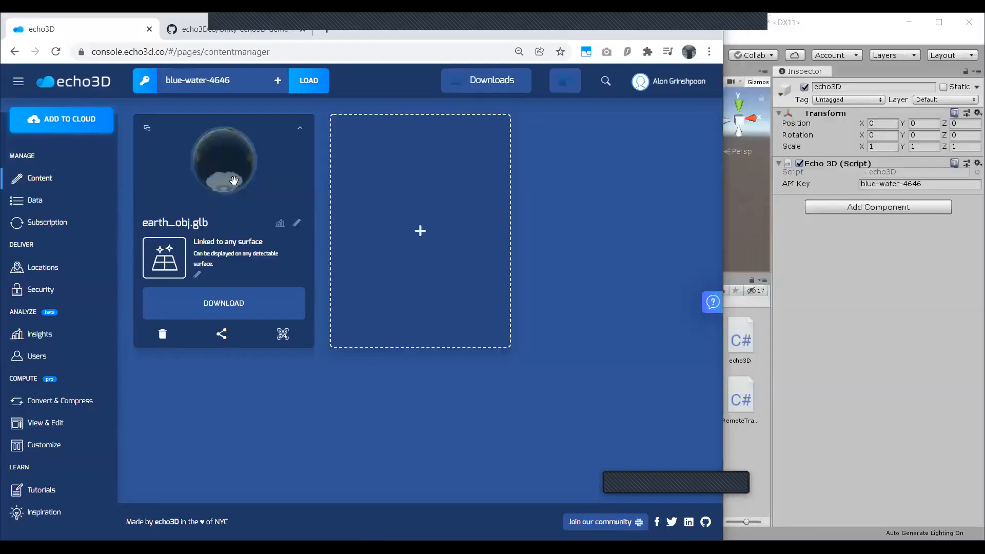
pyautogui.click(299, 129)
pyautogui.scroll(-1, 227, 190)
pyautogui.click(234, 302)
pyautogui.click(213, 302)
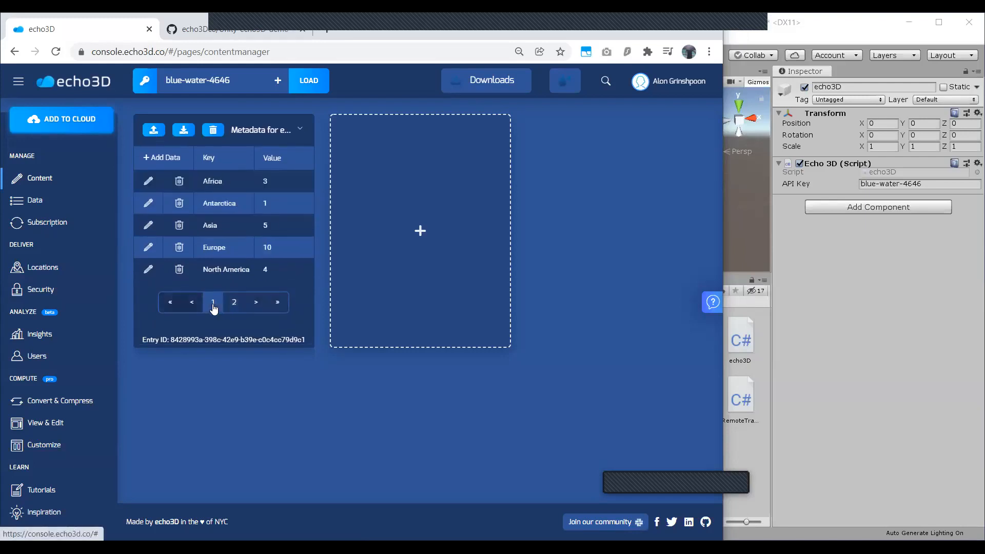
pyautogui.click(301, 128)
# Switch to Unity, run the sample scene and show it in the Scene view.
pyautogui.click(869, 292)
pyautogui.click(640, 56)
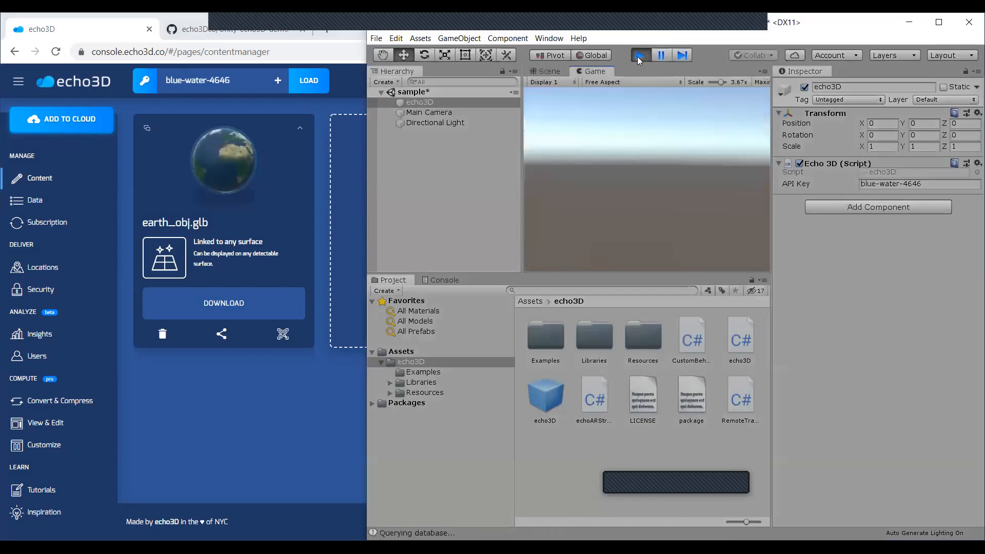
pyautogui.click(548, 72)
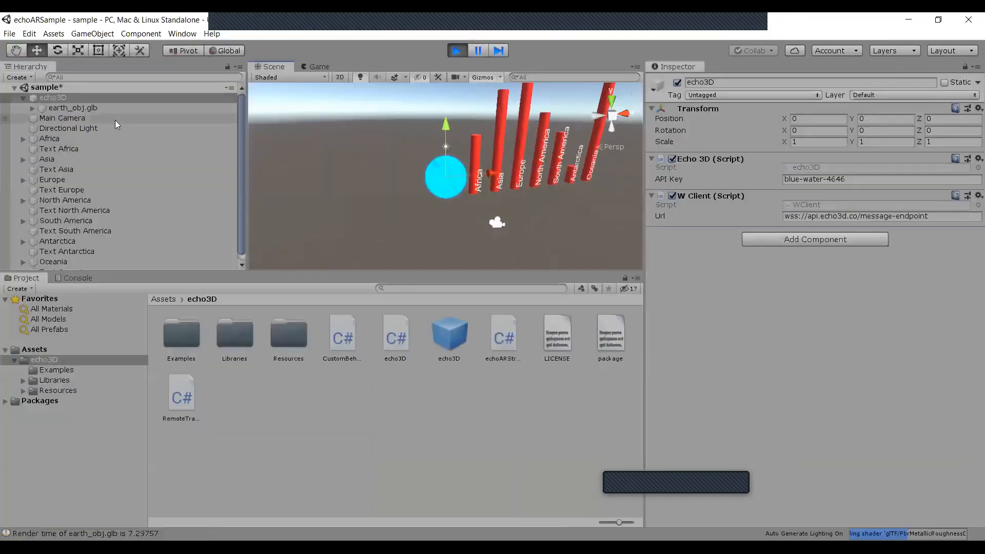
# Enlarge the Unity window and inspect the globe and the continent bars in the Scene view with the echo3D object selected.
pyautogui.click(115, 120)
pyautogui.click(139, 100)
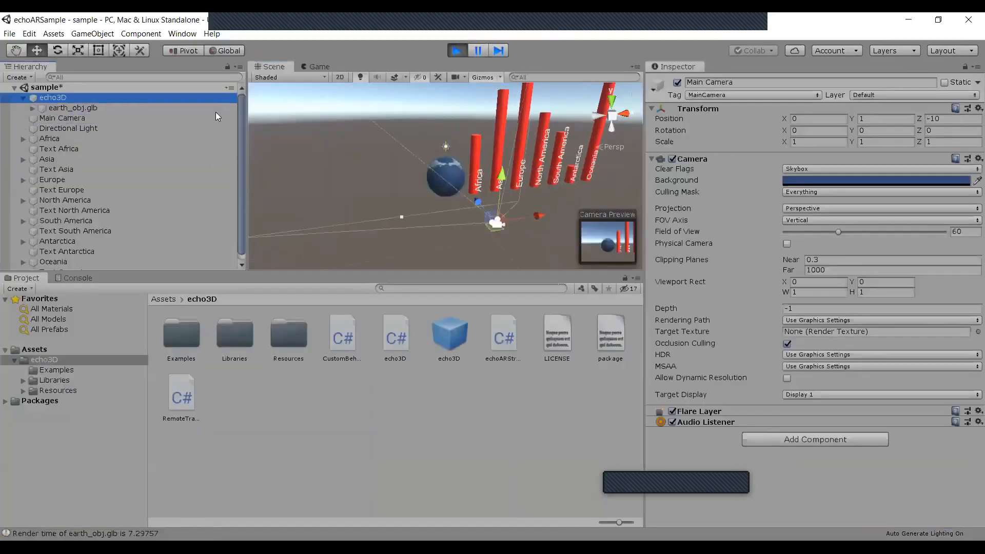
pyautogui.scroll(3, 558, 191)
pyautogui.scroll(-5, 558, 191)
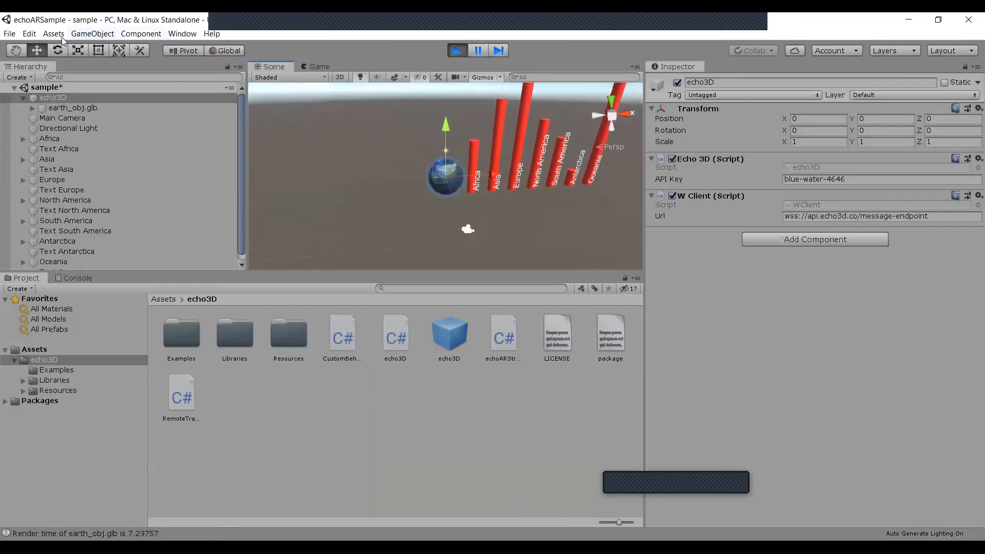
pyautogui.click(18, 53)
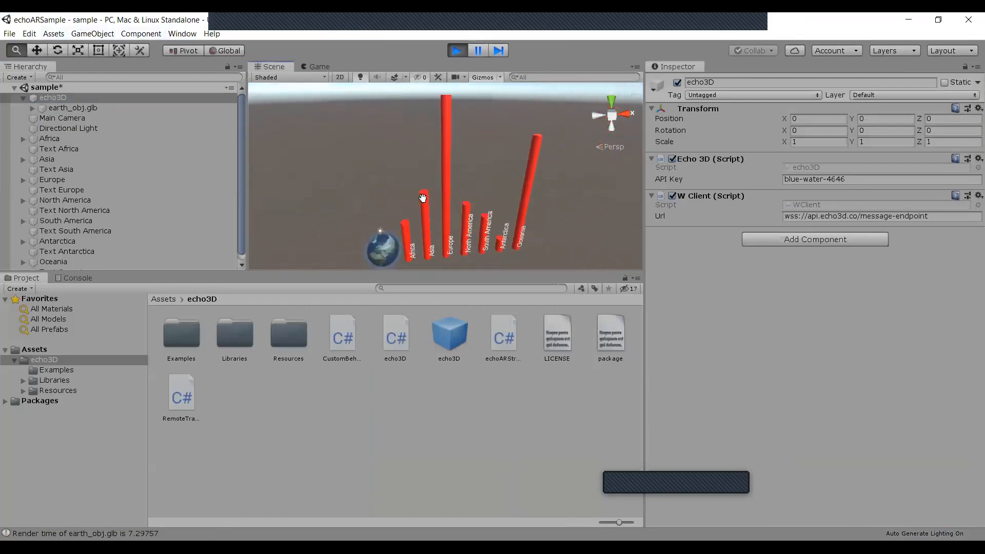
pyautogui.keyDown('alt'); pyautogui.moveTo(423, 213); pyautogui.dragTo(439, 172); pyautogui.keyUp('alt')
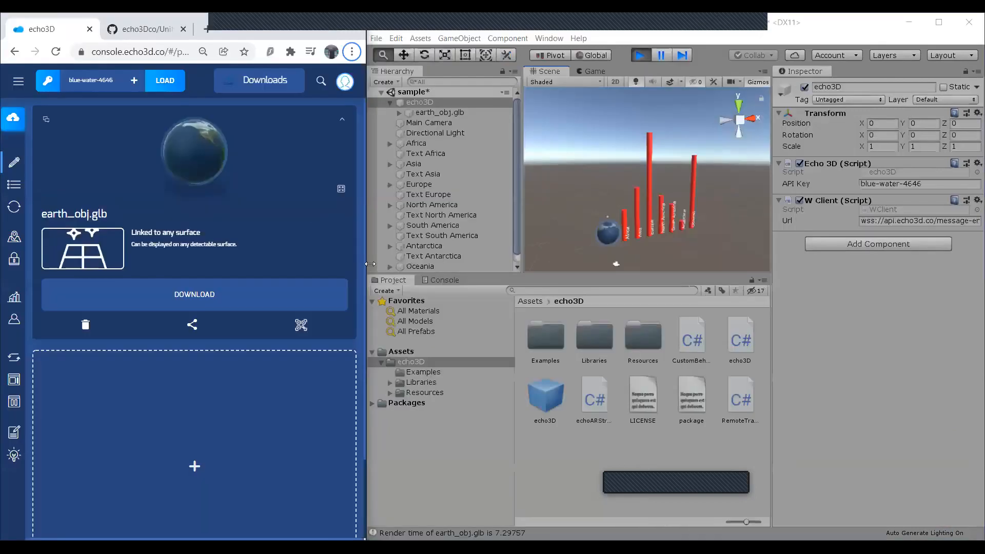
# Widen the echo3D console beside Unity, set the Antarctica metadata value of earth_obj.glb to 8 and return to Unity.
pyautogui.moveTo(370, 264); pyautogui.dragTo(484, 264)
pyautogui.click(225, 126)
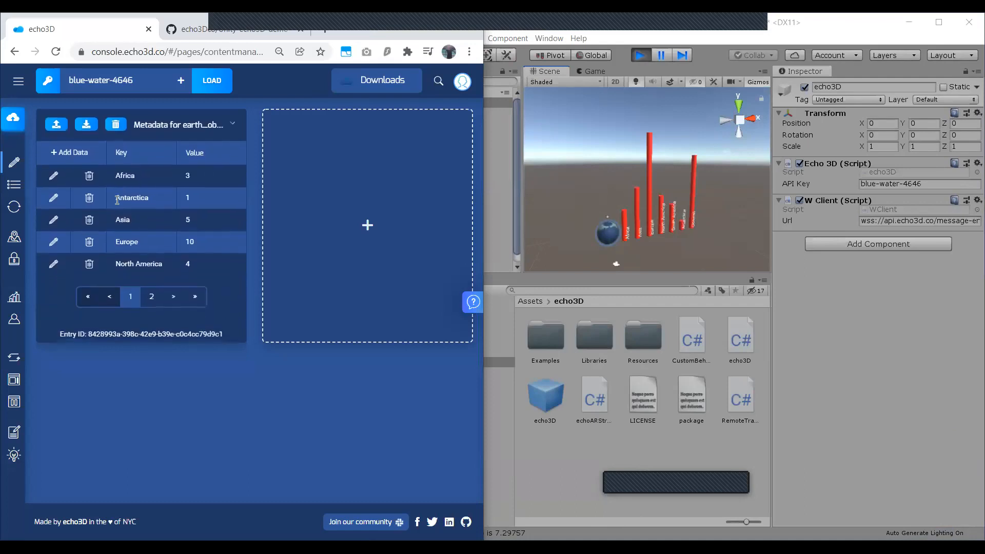
pyautogui.click(54, 198)
pyautogui.click(218, 194)
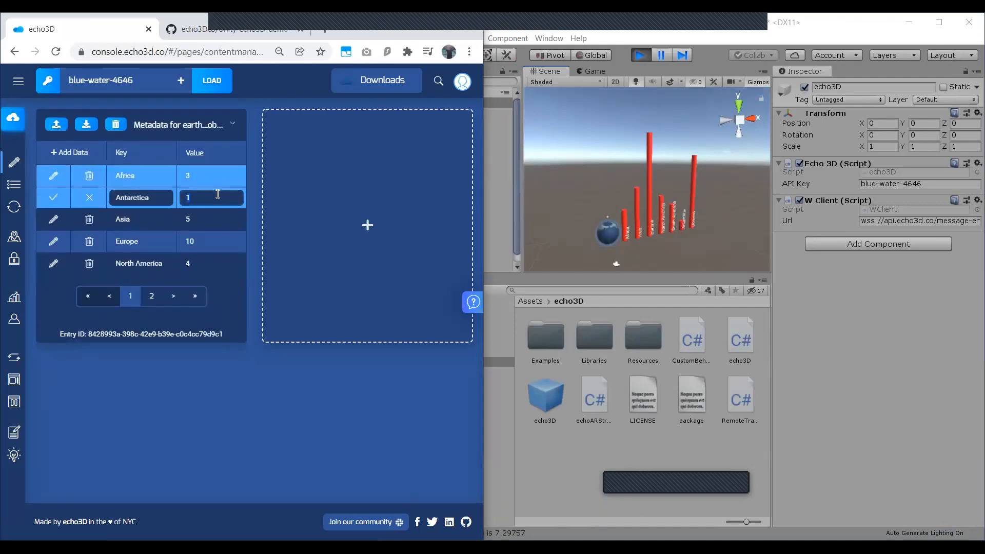
pyautogui.press('Return')
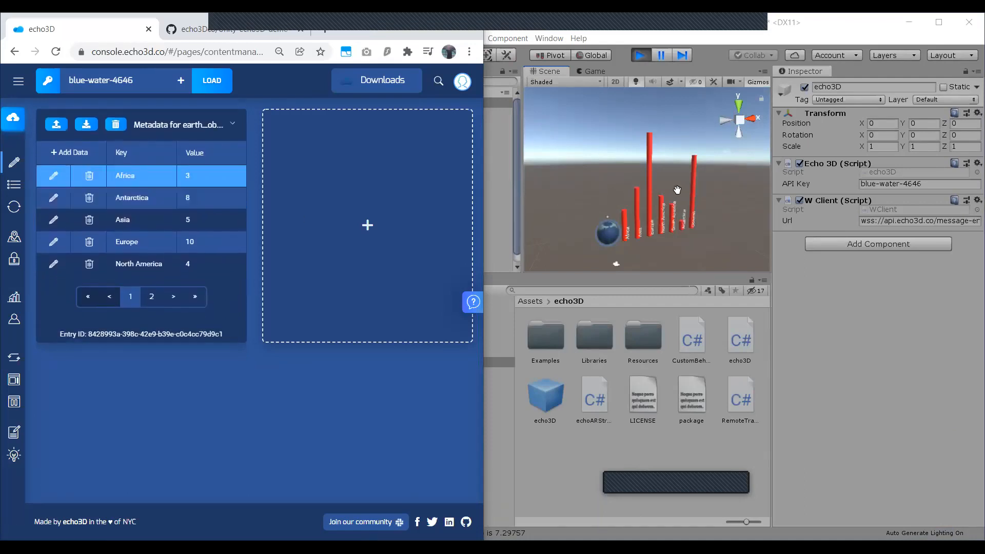
pyautogui.click(552, 226)
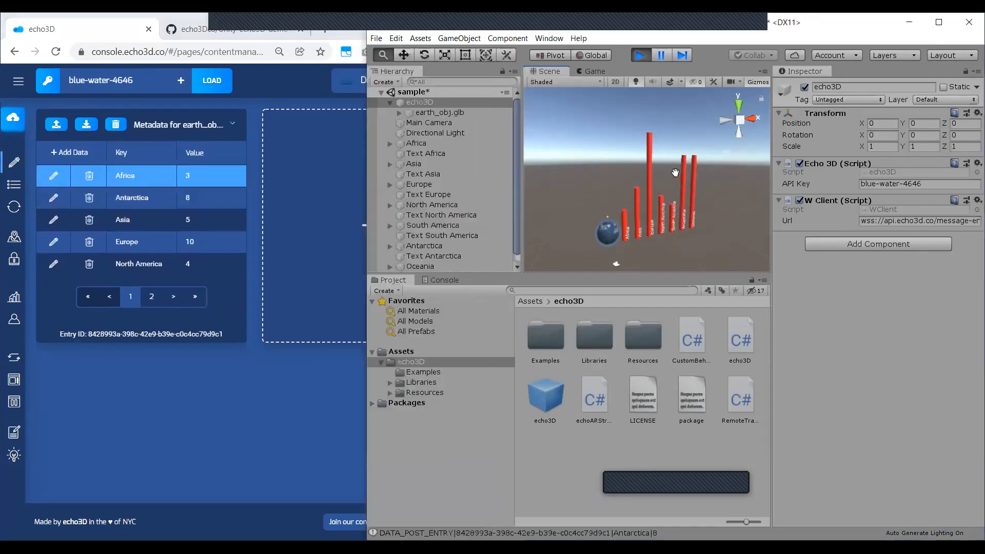
# Delete the Antarctica metadata entry from earth_obj.glb in the console and return to Unity.
pyautogui.click(89, 198)
pyautogui.press('Return')
pyautogui.click(685, 251)
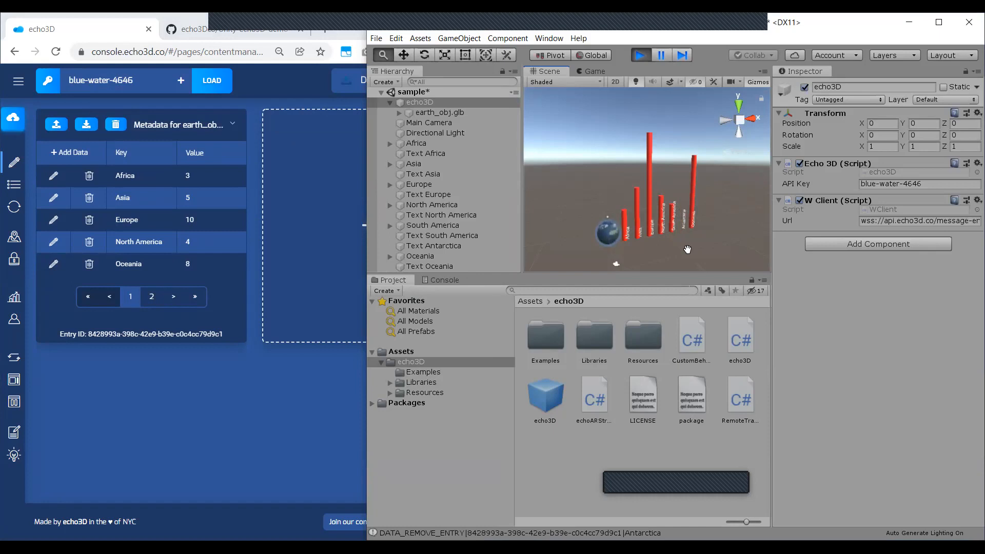
# Show the Unity-echo3D-demo-COVID19 GitHub repository page, and go back through the echo3D console to Unity.
pyautogui.click(225, 31)
pyautogui.scroll(10, 236, 297)
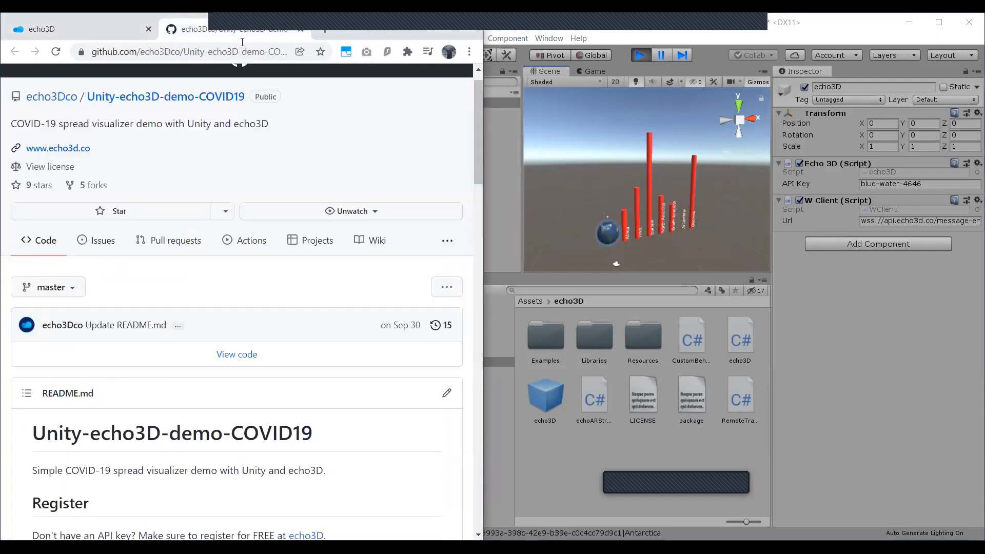
pyautogui.hotkey('ctrl', 'a')
pyautogui.press('BackSpace')
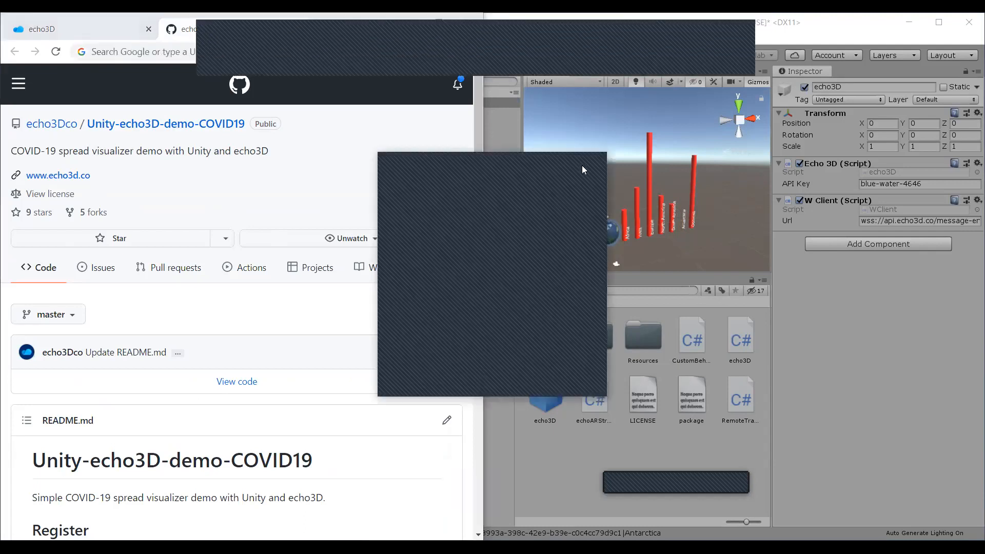
pyautogui.click(92, 22)
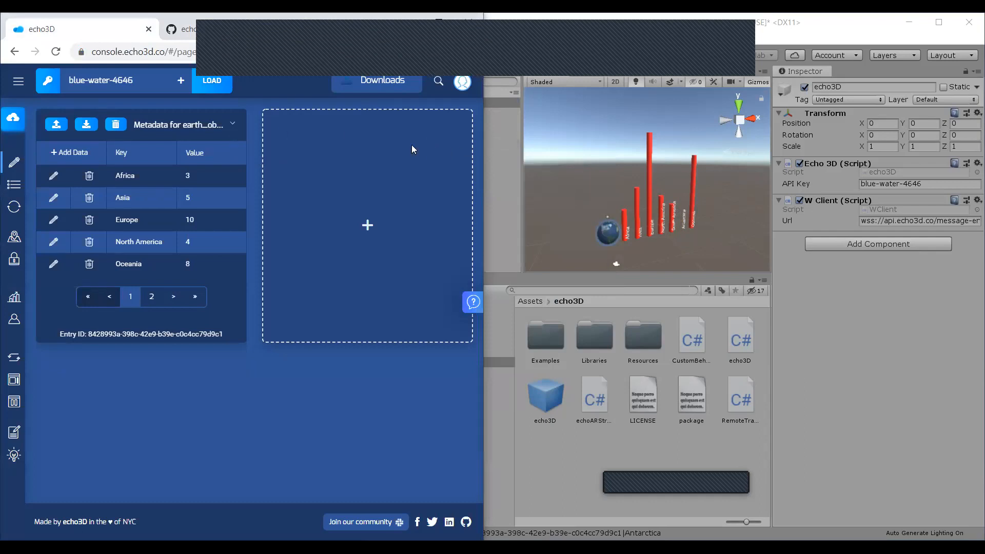
pyautogui.click(525, 119)
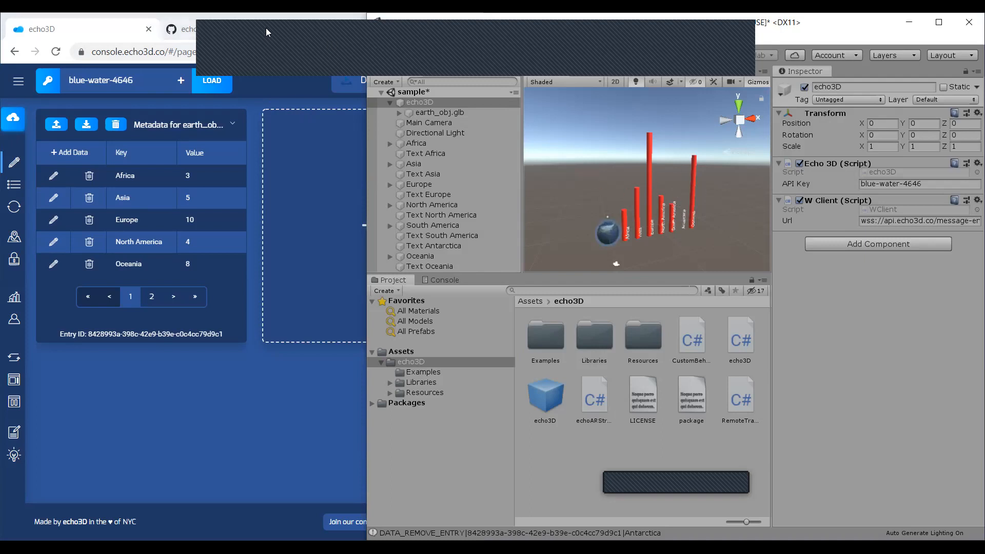
# Open the previously used api.echo3d.co search query in a new browser tab.
pyautogui.click(321, 27)
pyautogui.write('ap')
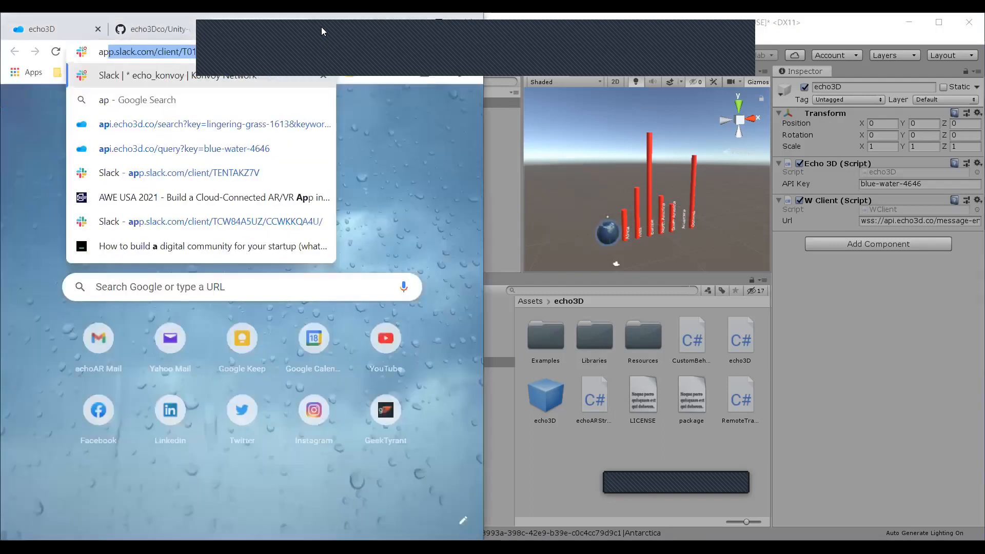
pyautogui.write('i')
pyautogui.press('Return')
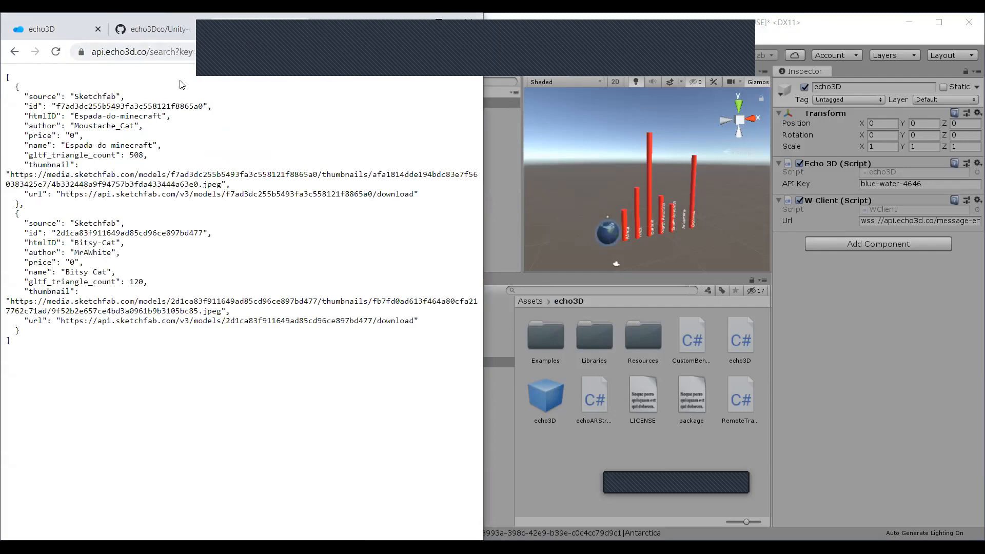
# Return to the echo3D console, open the Africa metadata entry for editing and close it without entering a new value.
pyautogui.click(85, 32)
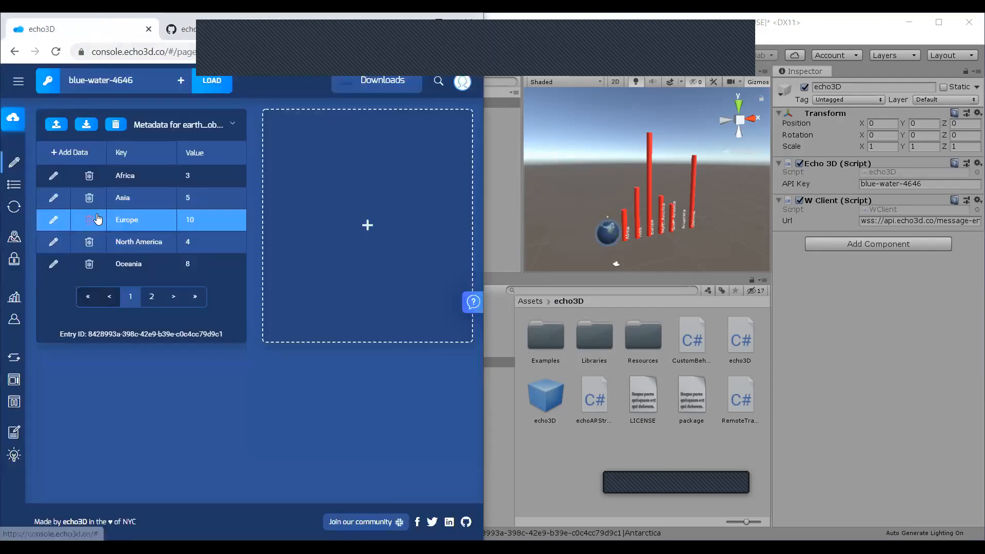
pyautogui.click(52, 176)
pyautogui.click(194, 181)
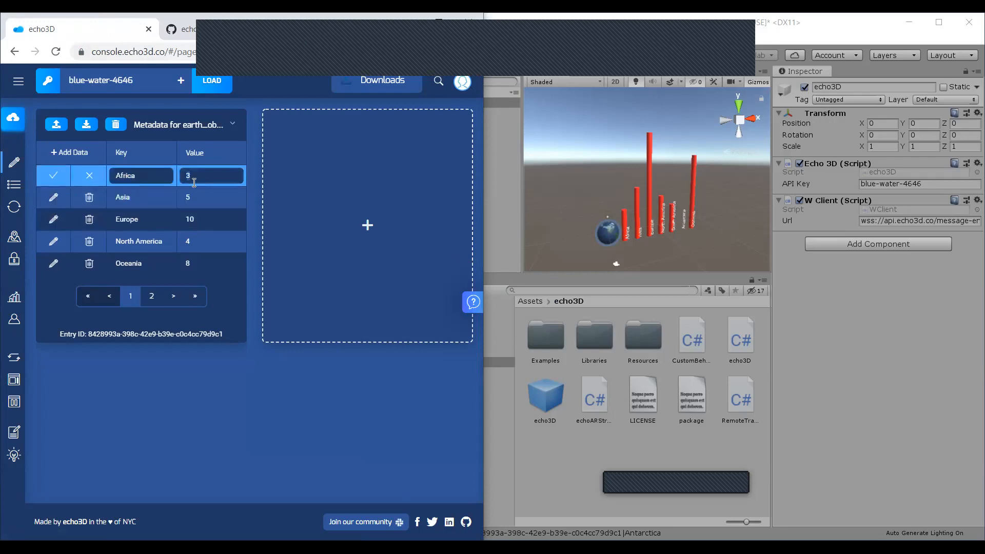
pyautogui.click(67, 179)
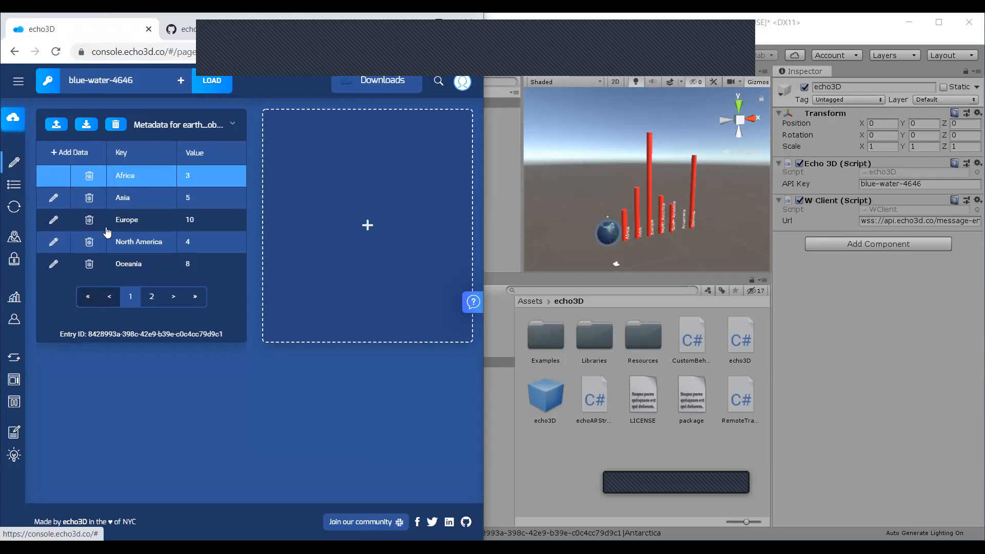
# Return to Unity and stop the running COVID-19 globe scene.
pyautogui.click(566, 255)
pyautogui.keyDown('alt'); pyautogui.moveTo(609, 229); pyautogui.dragTo(591, 208); pyautogui.keyUp('alt')
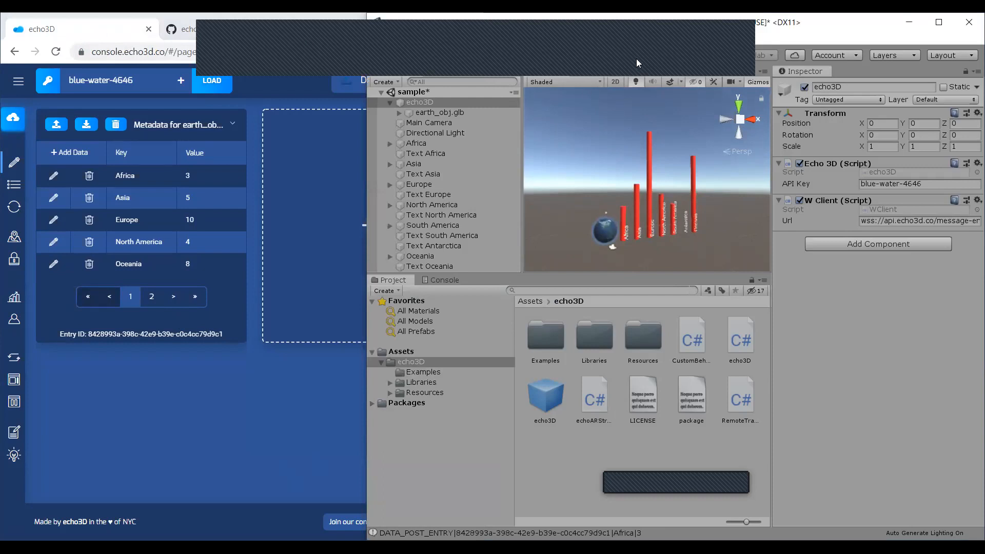
pyautogui.click(636, 59)
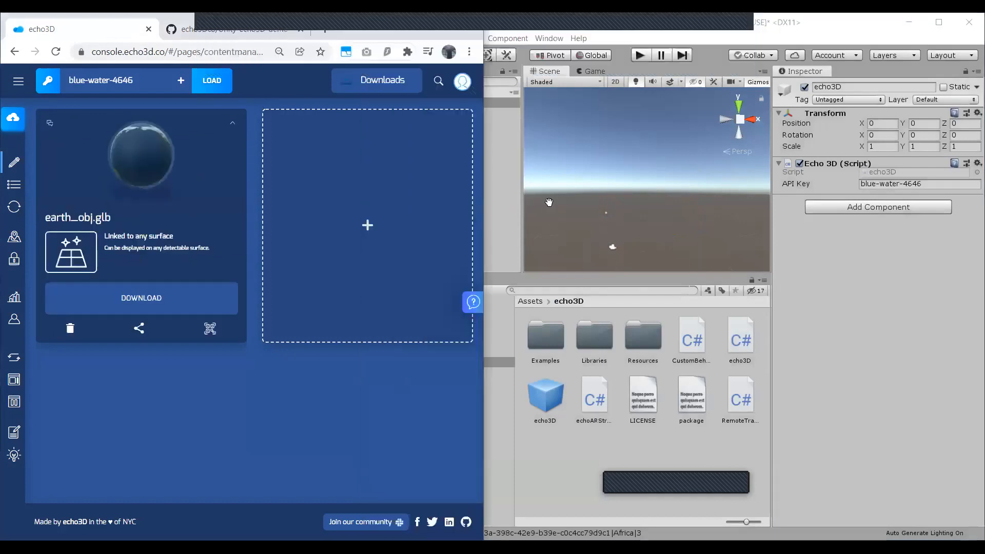
# Select the echo3D object in the Unity scene and look through the commands and child object types available for it.
pyautogui.click(549, 204)
pyautogui.click(415, 105)
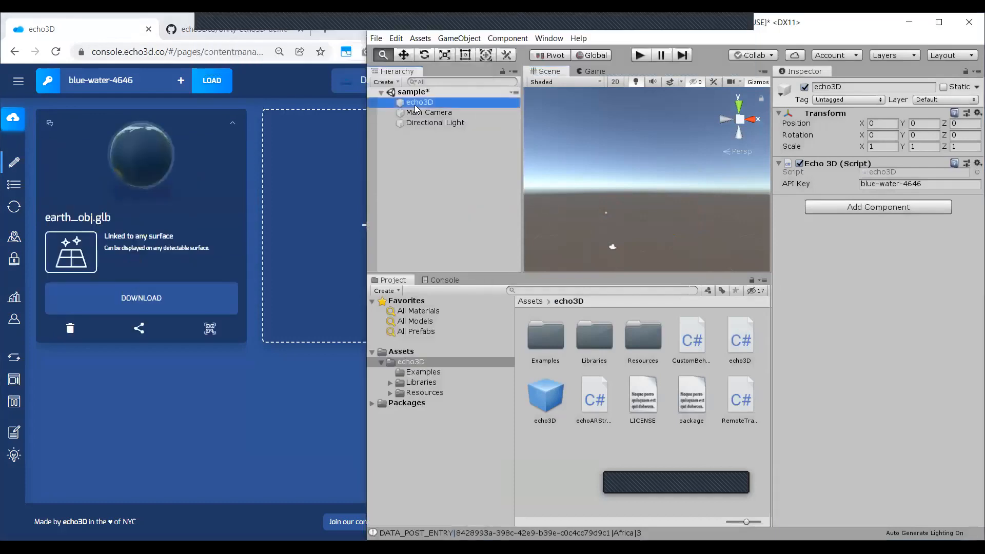
pyautogui.rightClick(416, 107)
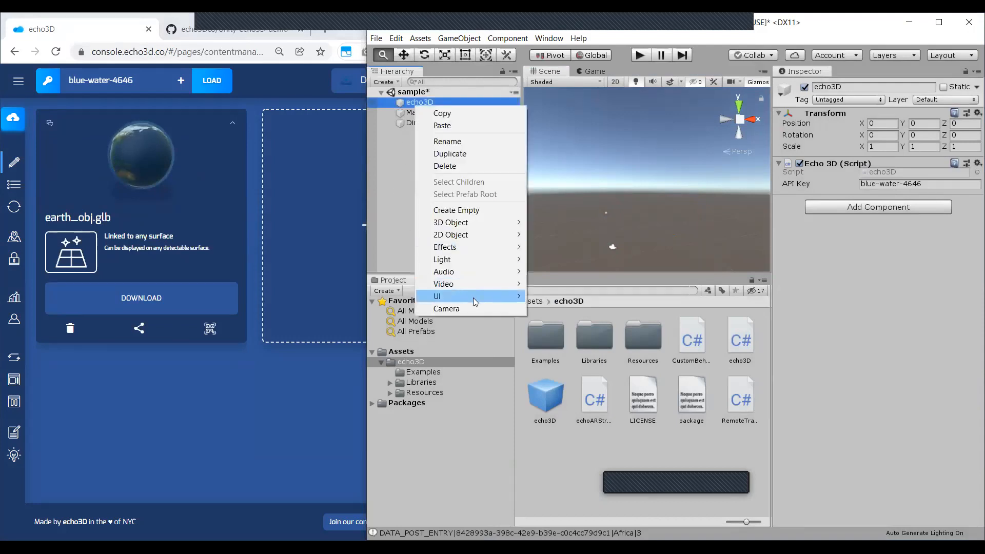
pyautogui.moveTo(475, 301)
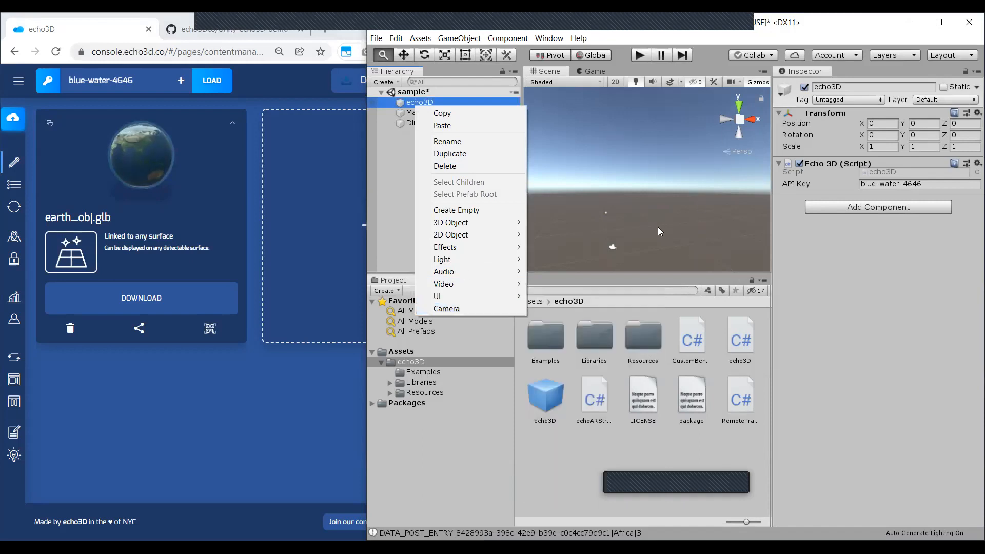
pyautogui.click(397, 208)
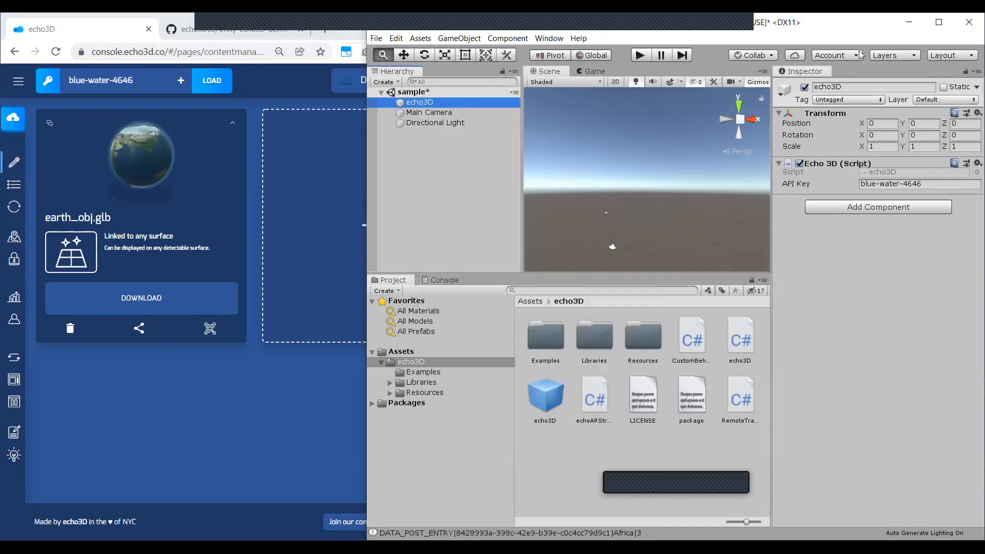
# Put Unity away, enlarge the browser to full screen, and open the echo3D documentation from the console's help resources.
pyautogui.click(903, 26)
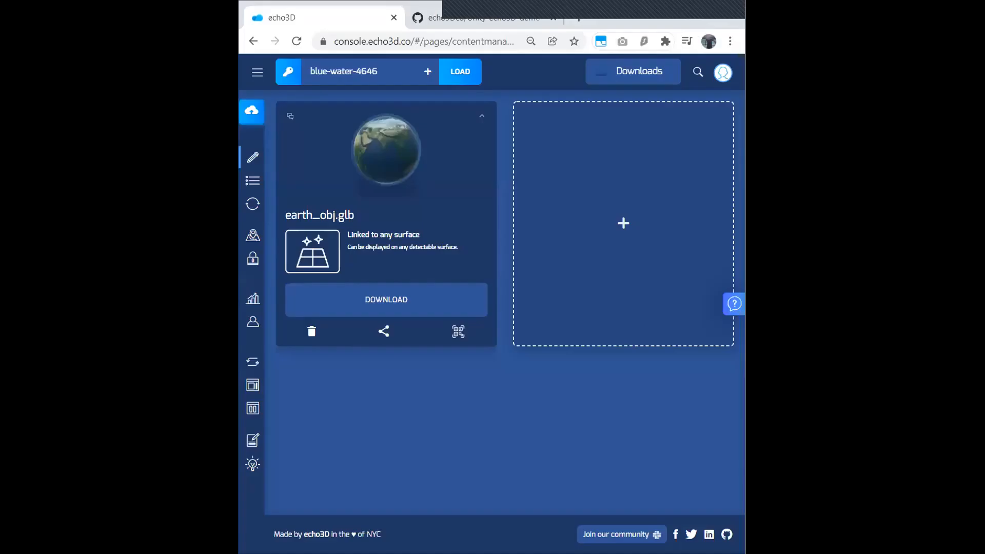
pyautogui.doubleClick(701, 27)
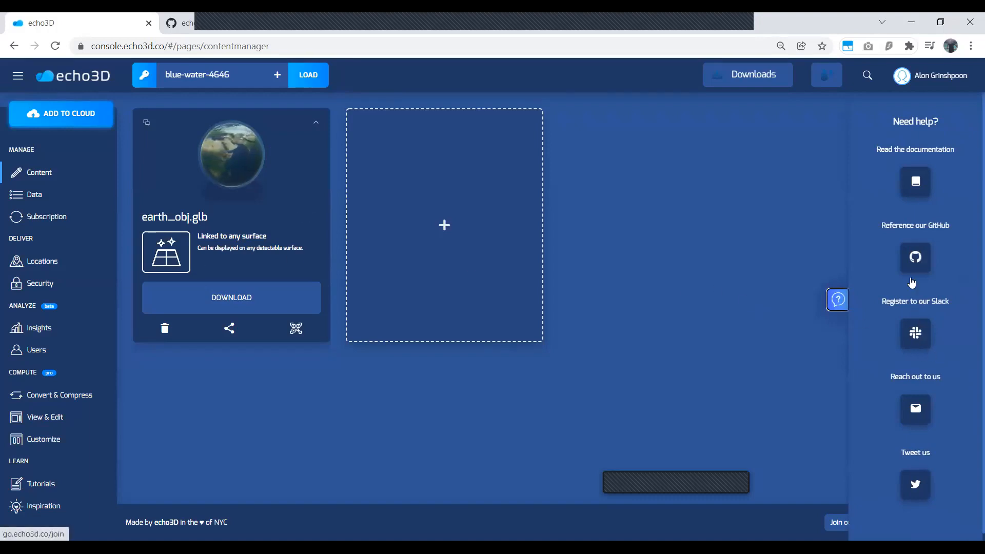
pyautogui.click(915, 183)
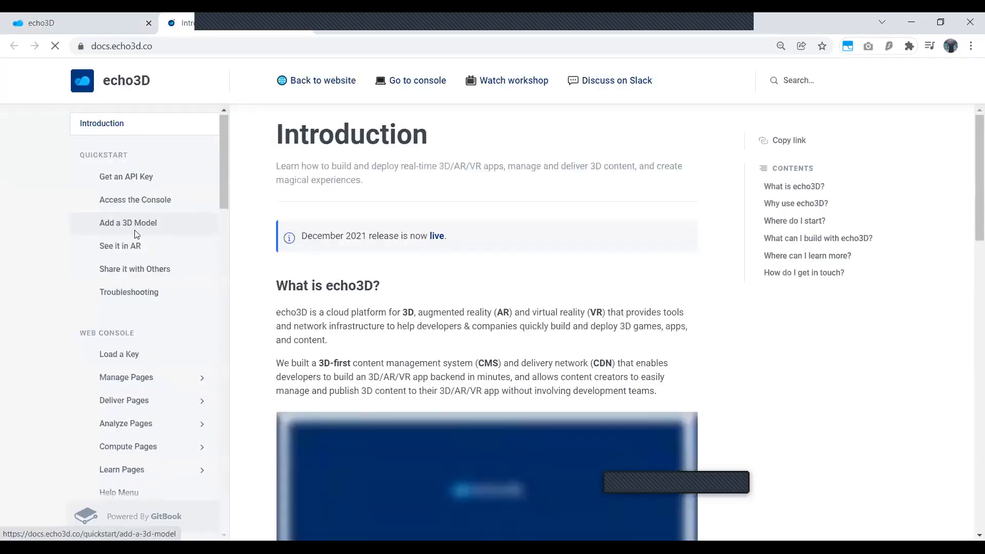
# Open the Scene Viewer documentation on embedding into a website or app, and examine the iframe snippets and full HTML code example.
pyautogui.scroll(-5, 218, 345)
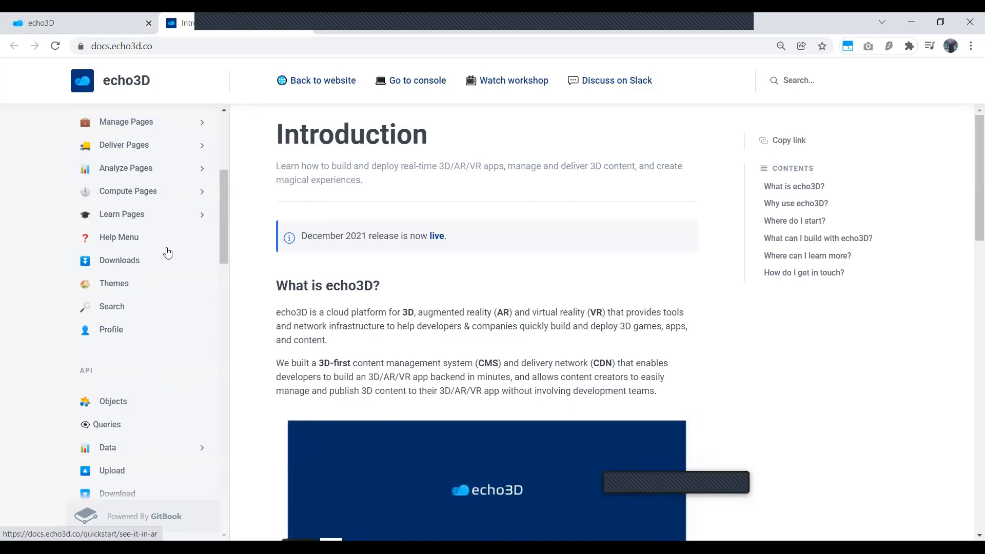
pyautogui.scroll(-10, 160, 363)
pyautogui.click(163, 354)
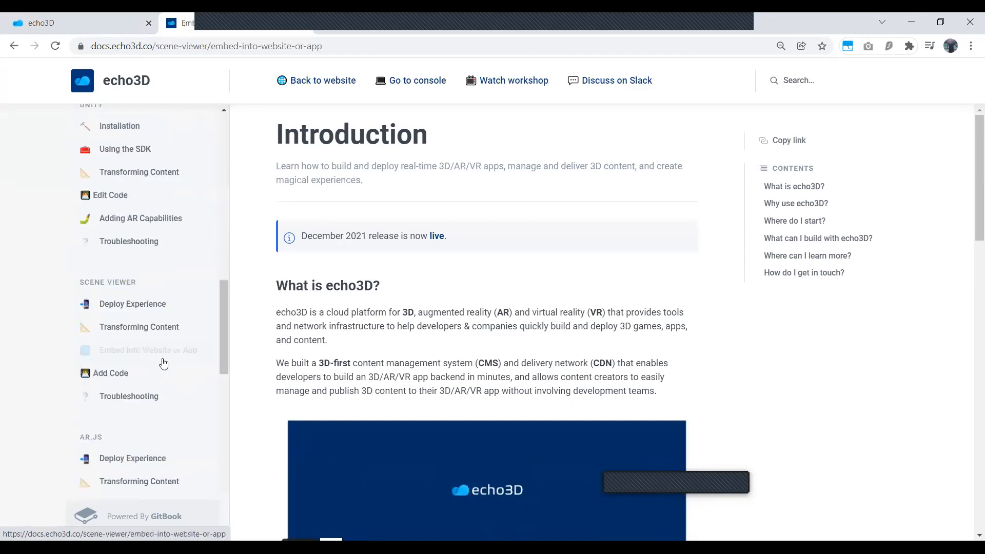
pyautogui.scroll(-4, 390, 287)
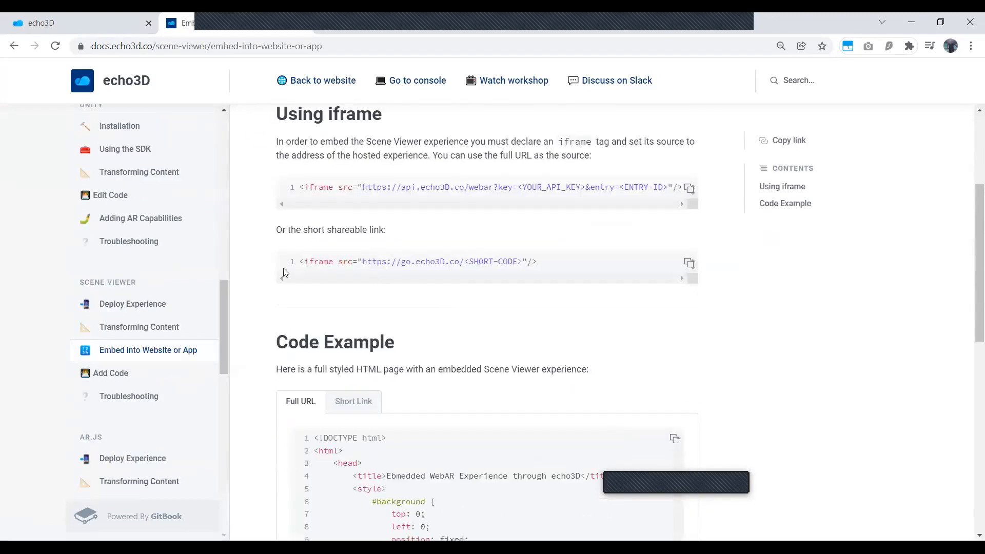
pyautogui.scroll(-10, 308, 241)
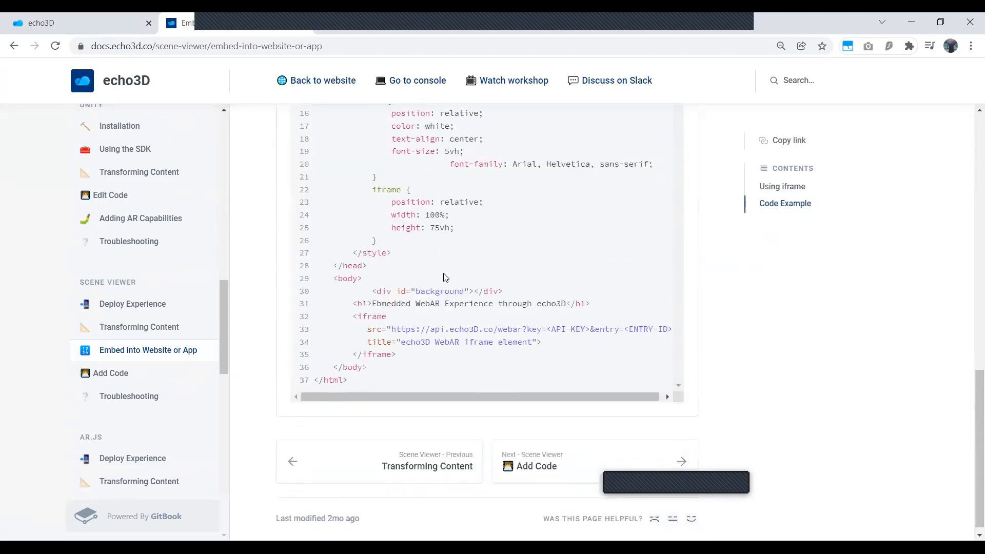
pyautogui.scroll(4, 446, 277)
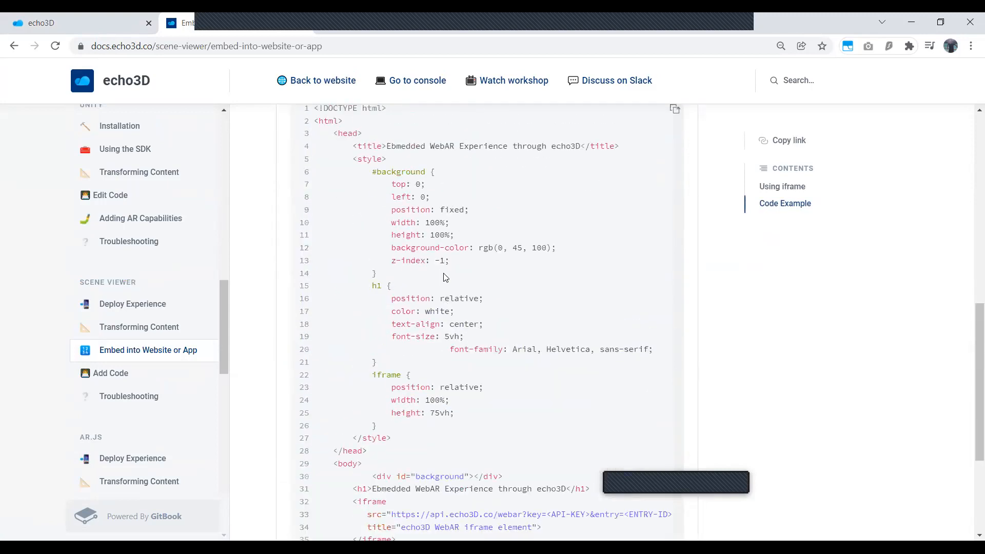
pyautogui.scroll(8, 446, 277)
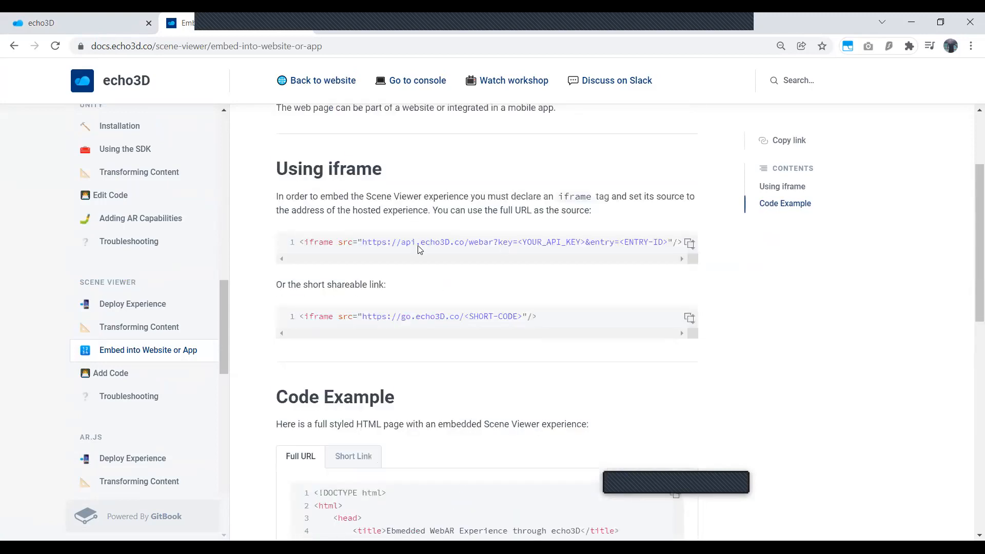
# Close the documentation and GitHub repository tabs and hide the console's help resources.
pyautogui.click(304, 23)
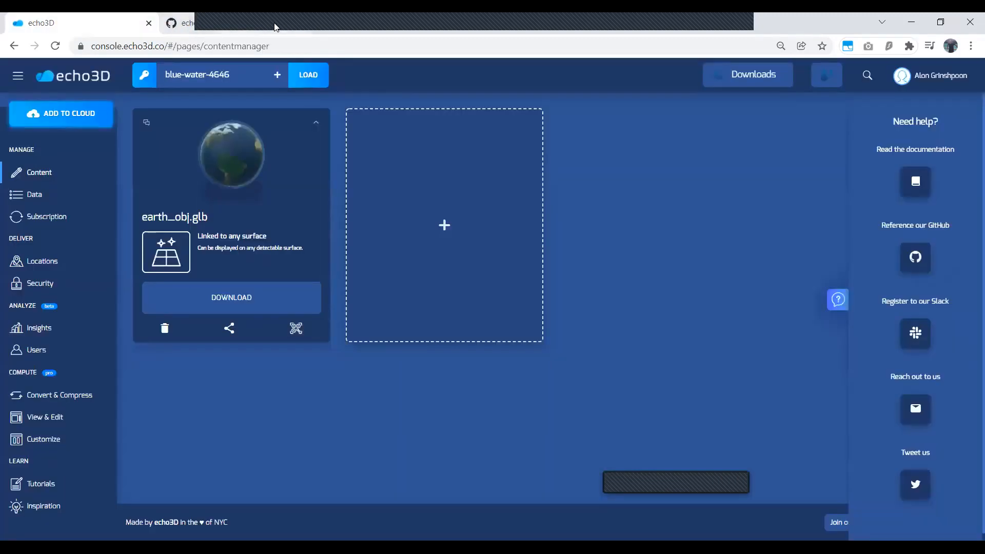
pyautogui.click(302, 25)
pyautogui.click(831, 302)
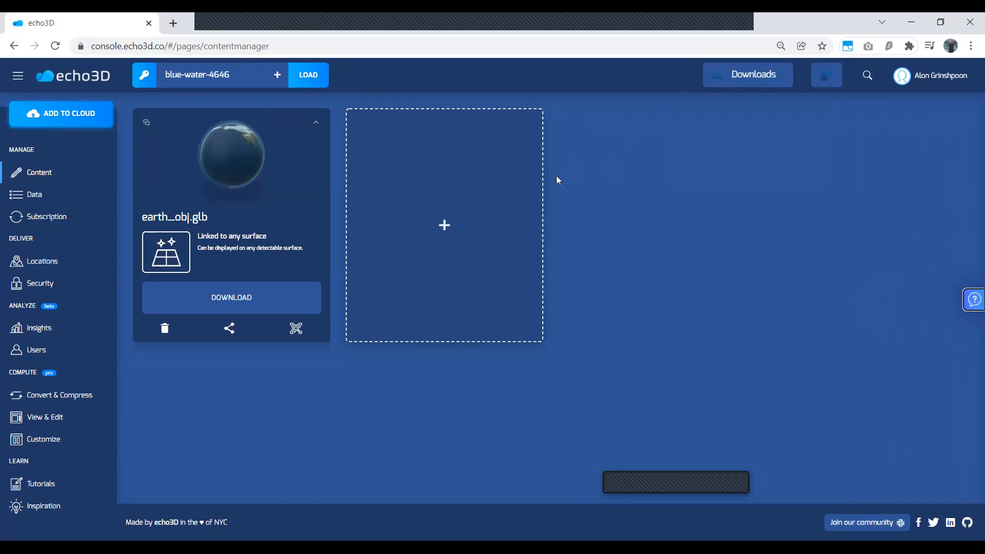
# Switch to Unity and back to the echo3D console, and show its help and contact resources before hiding them again.
pyautogui.moveTo(758, 86)
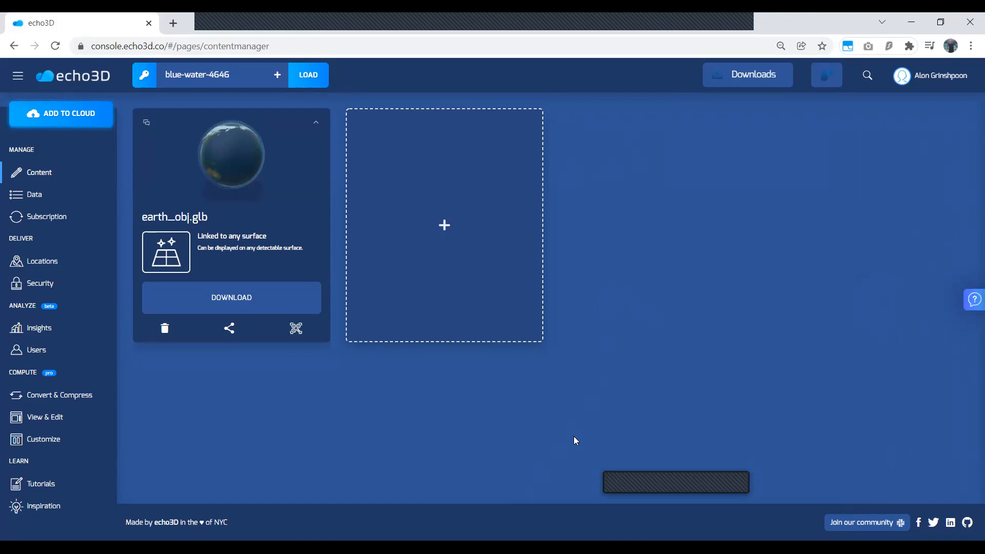
pyautogui.hotkey('alt', 'Tab')
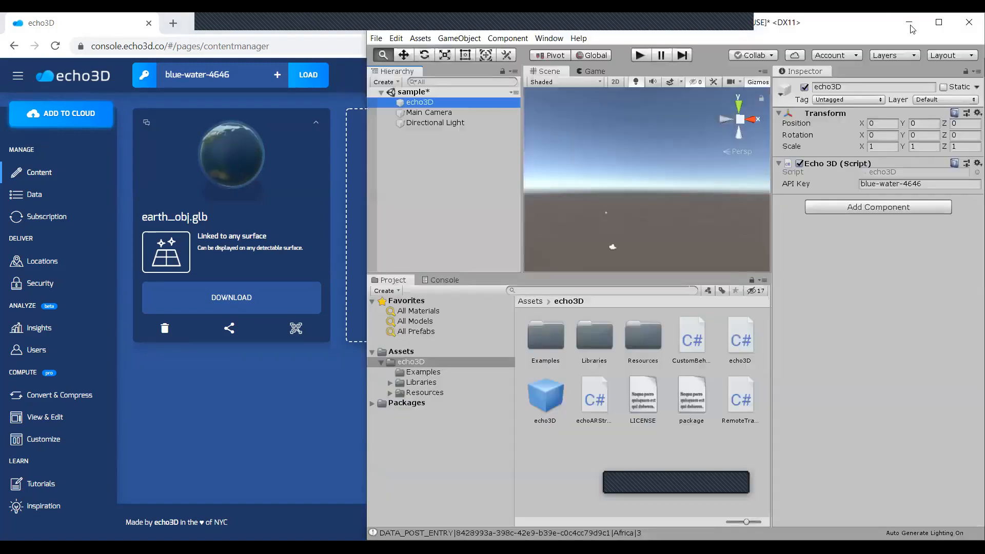
pyautogui.click(166, 290)
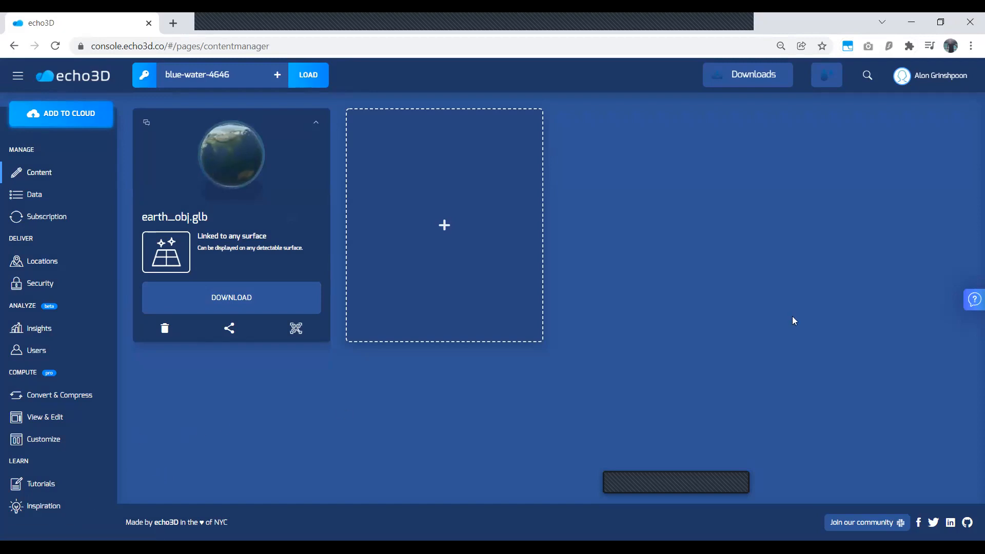
pyautogui.click(967, 305)
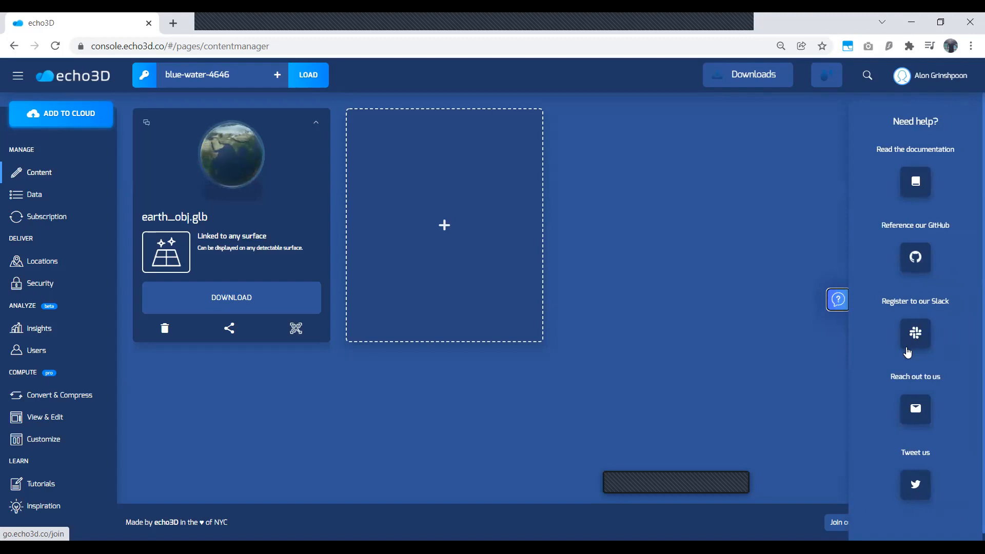
pyautogui.click(838, 301)
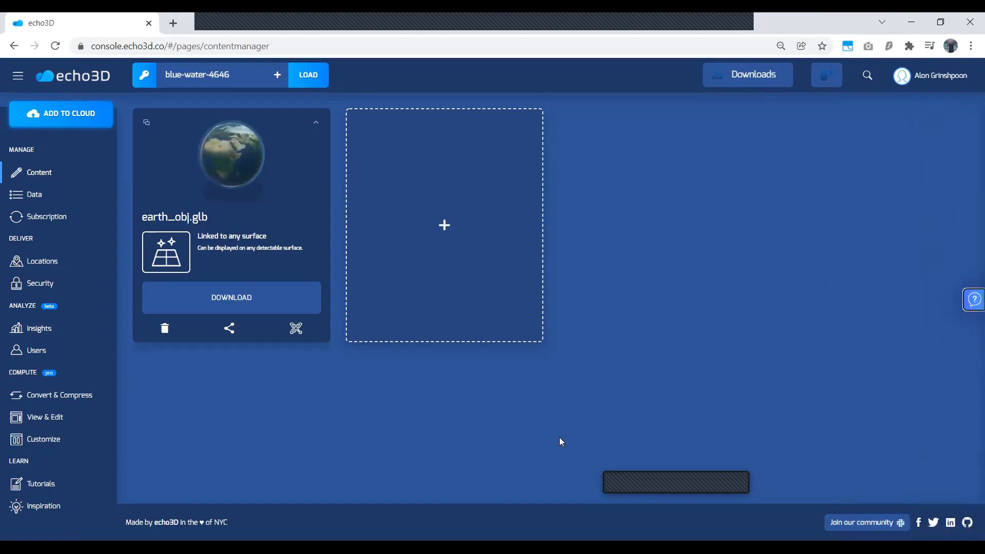